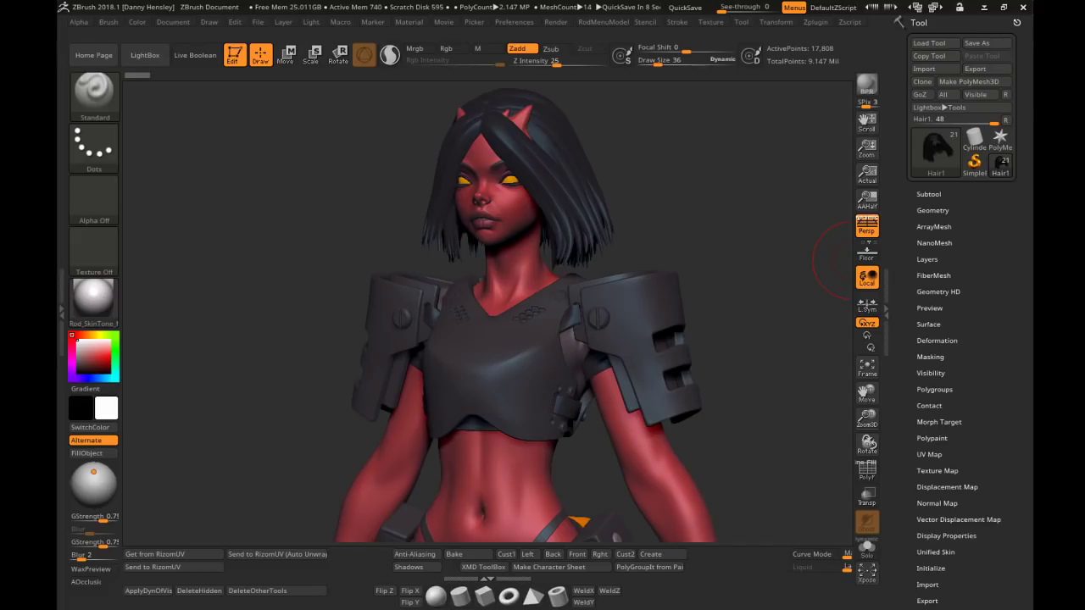
Switch to Chrome and review ZBrush's monthly, bi-annual and perpetual pricing plans and the subscription FAQ
left_click_drag(1033, 106, 690, 0)
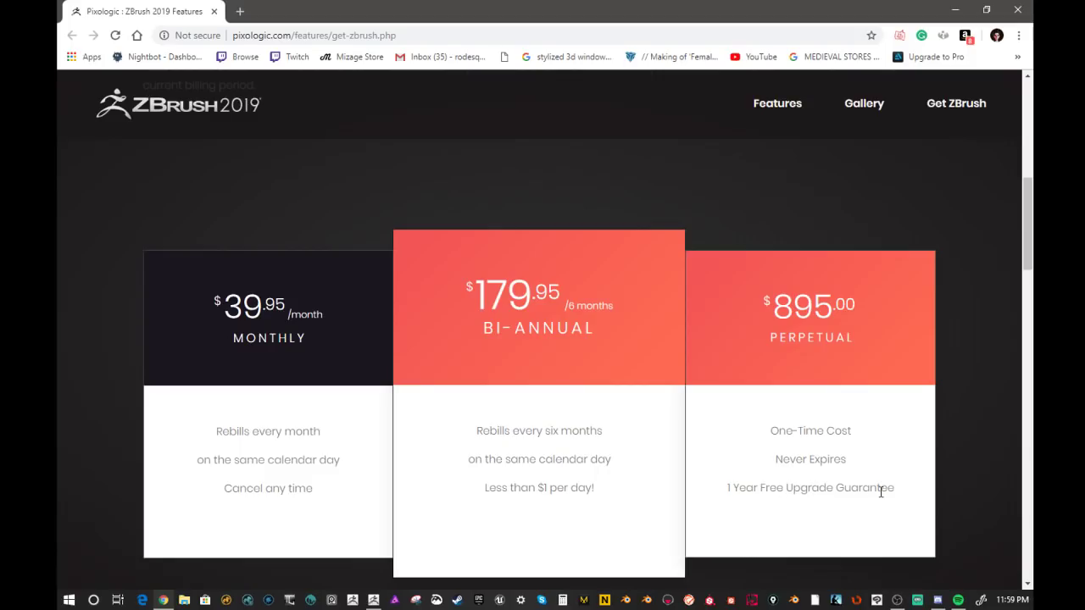
left_click_drag(891, 492, 771, 492)
left_click(961, 408)
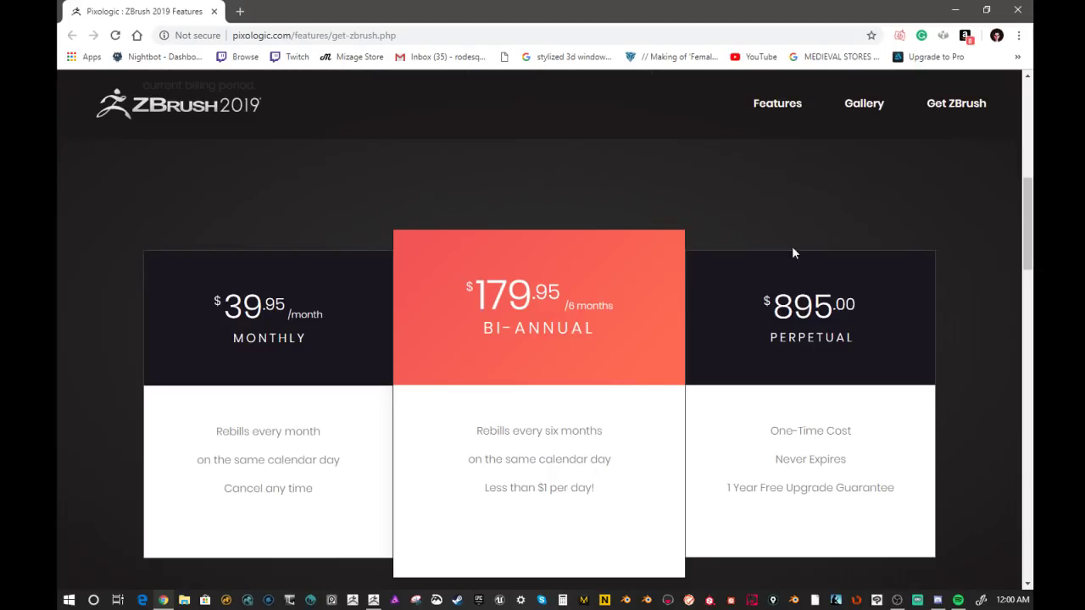
scroll(796, 271, "down", 3)
scroll(794, 291, "up", 3)
scroll(571, 280, "down", 2)
scroll(571, 279, "up", 1)
scroll(571, 280, "down", 10)
scroll(572, 283, "down", 4)
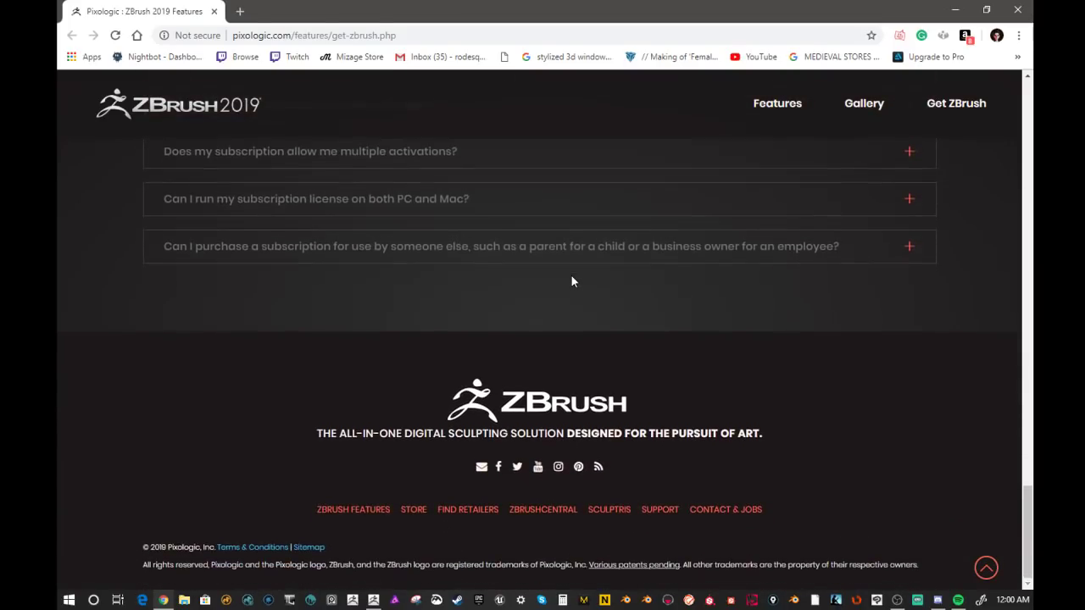
scroll(571, 283, "up", 10)
scroll(572, 282, "up", 8)
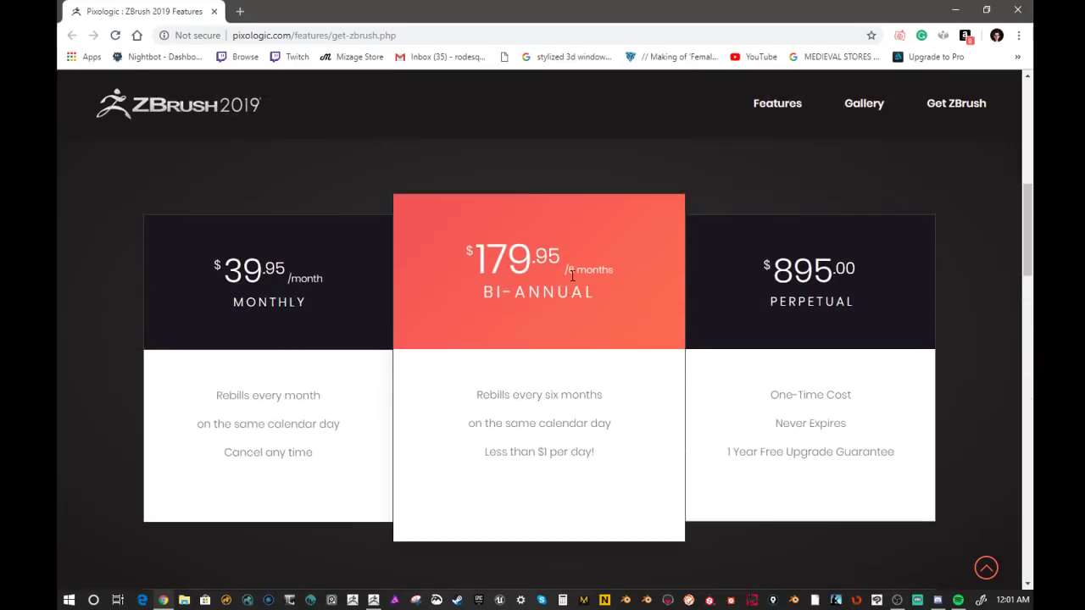
scroll(572, 282, "down", 5)
scroll(572, 281, "up", 5)
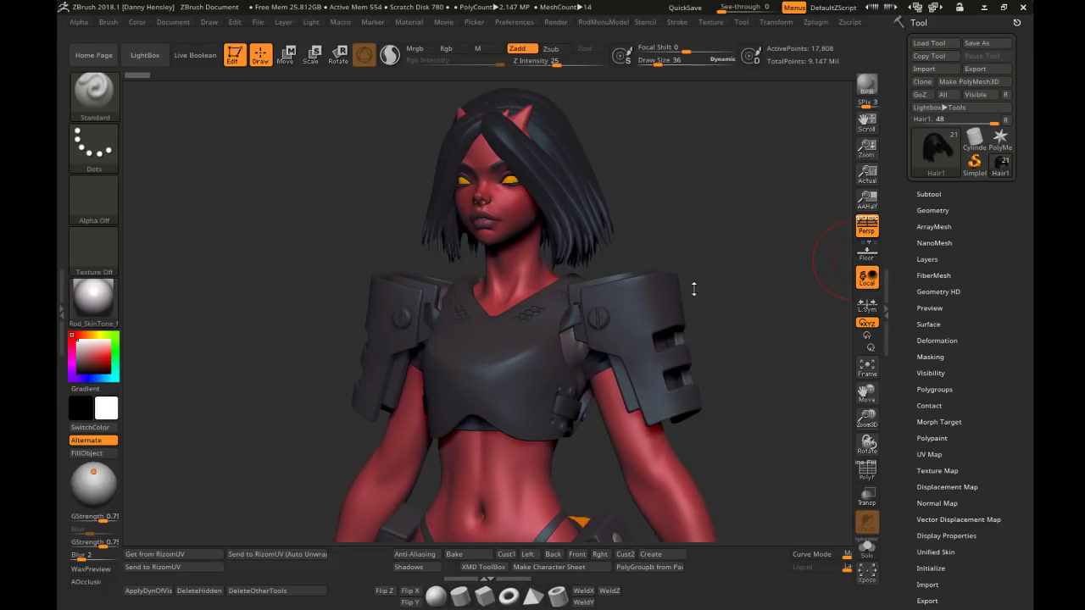
Switch back to ZBrush and examine the whole character from several angles, then its upper body from the front
left_click_drag(724, 279, 744, 272, "shift")
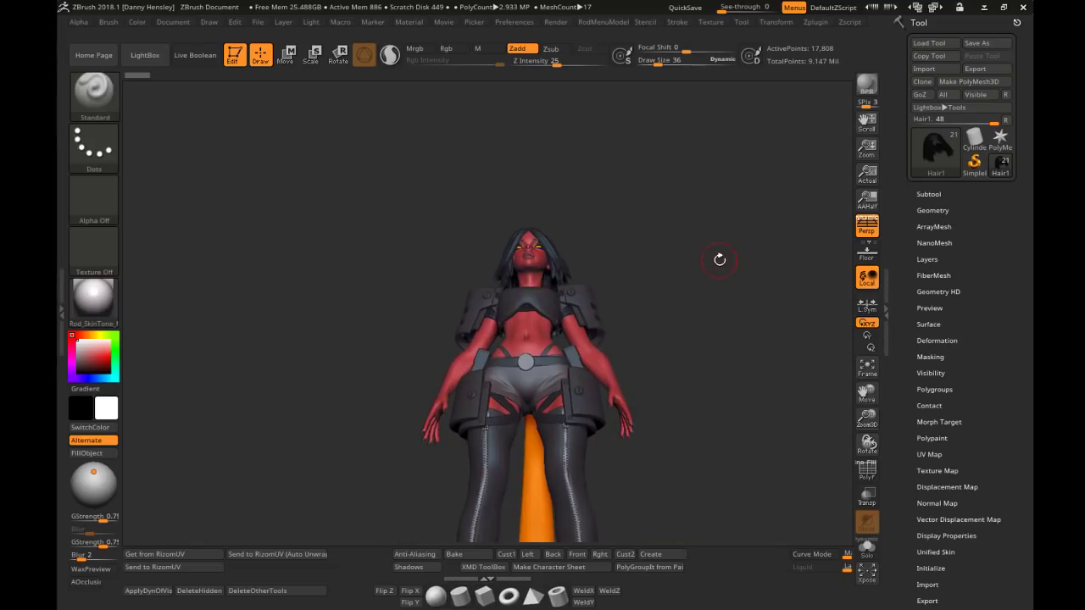
key("s")
left_click_drag(719, 255, 727, 255)
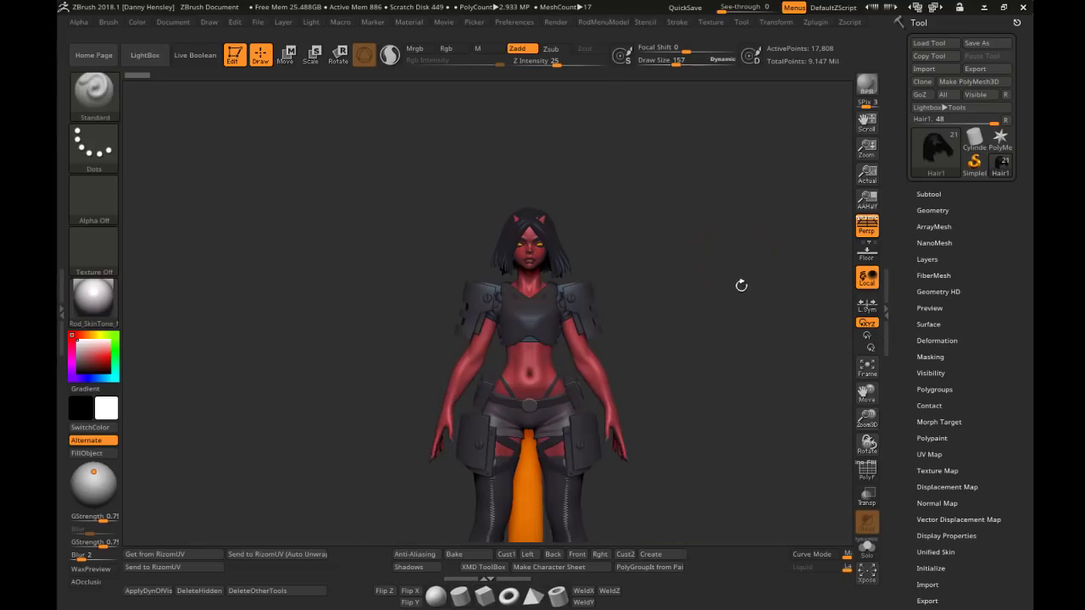
key("s")
mouse_move(715, 259)
left_mouse_down()
mouse_move(649, 214)
mouse_move(697, 281)
left_mouse_up()
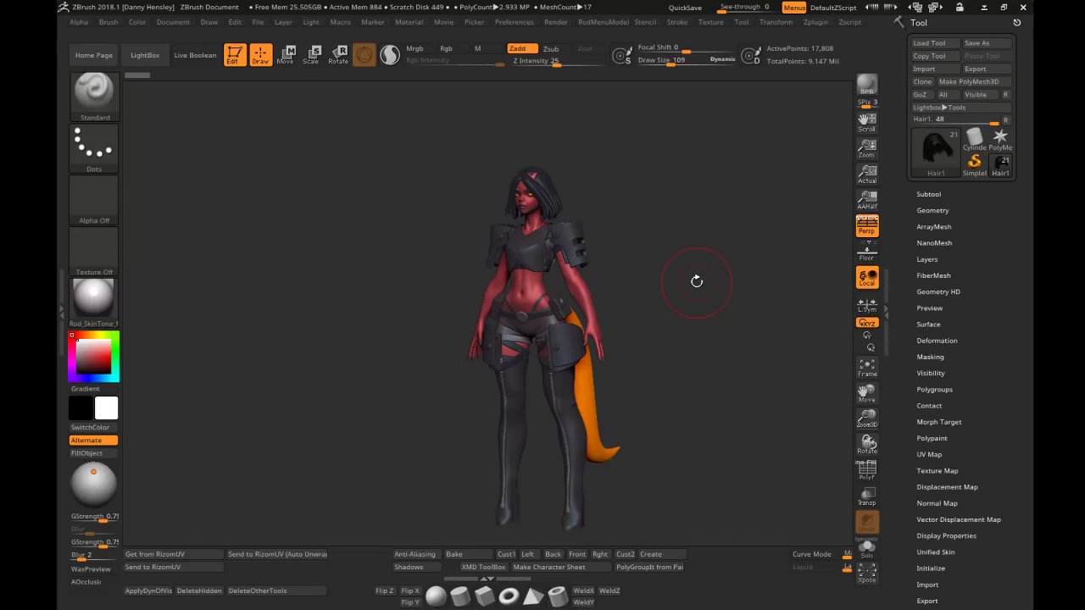
left_click_drag(697, 281, 668, 265, "shift")
key("s")
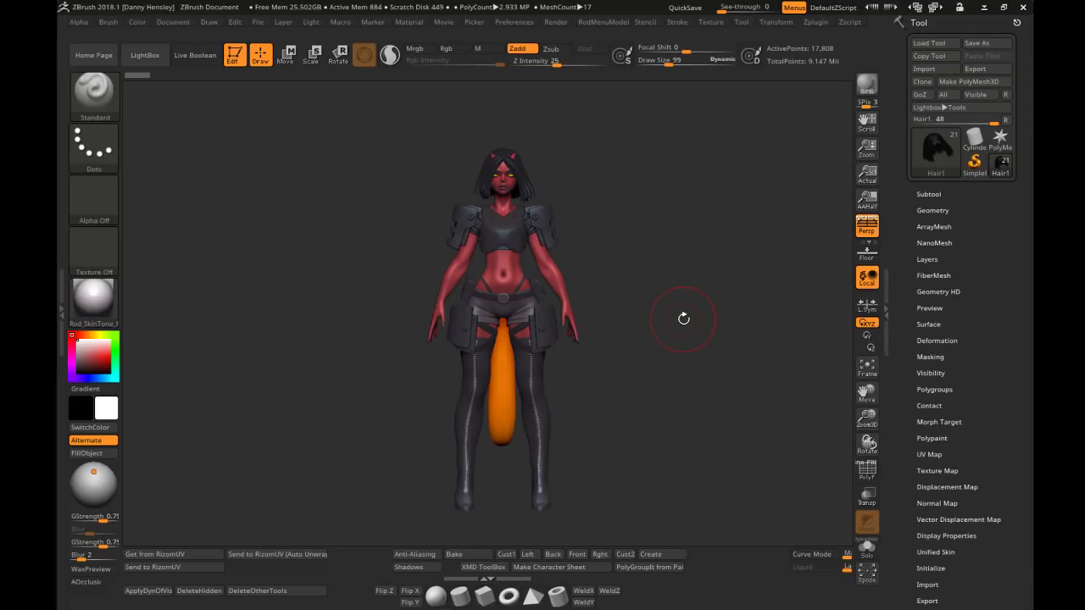
mouse_move(683, 286)
left_mouse_down()
mouse_move(669, 292)
mouse_move(712, 294)
mouse_move(706, 302)
left_mouse_up()
key("s")
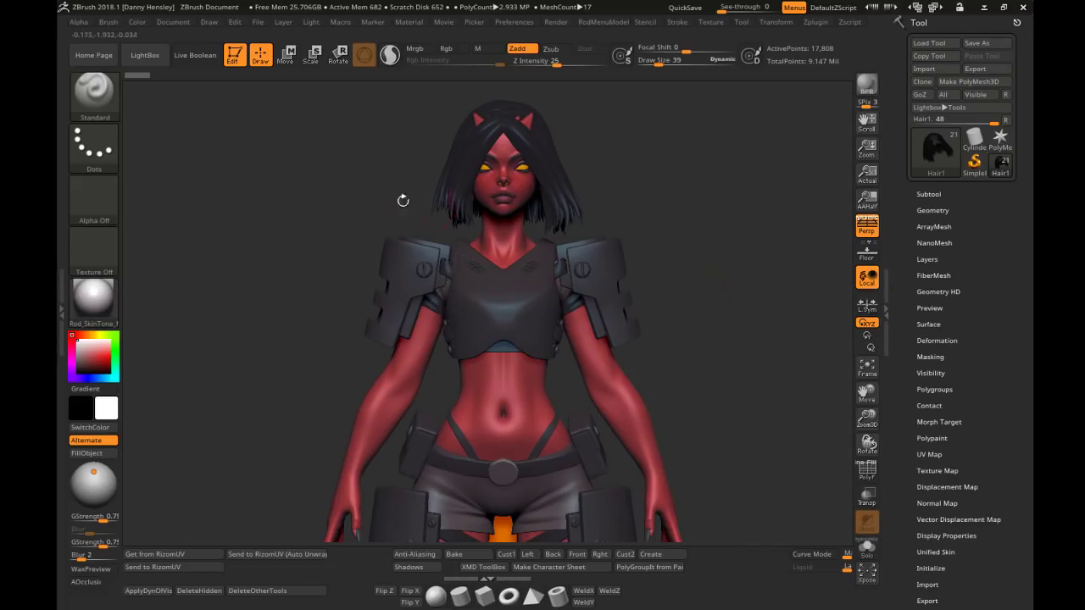
Load the Rod_MultiHair_CurveBrush preset from the LEXAR (G:) drive and choose its SinglePlane mesh
key("b")
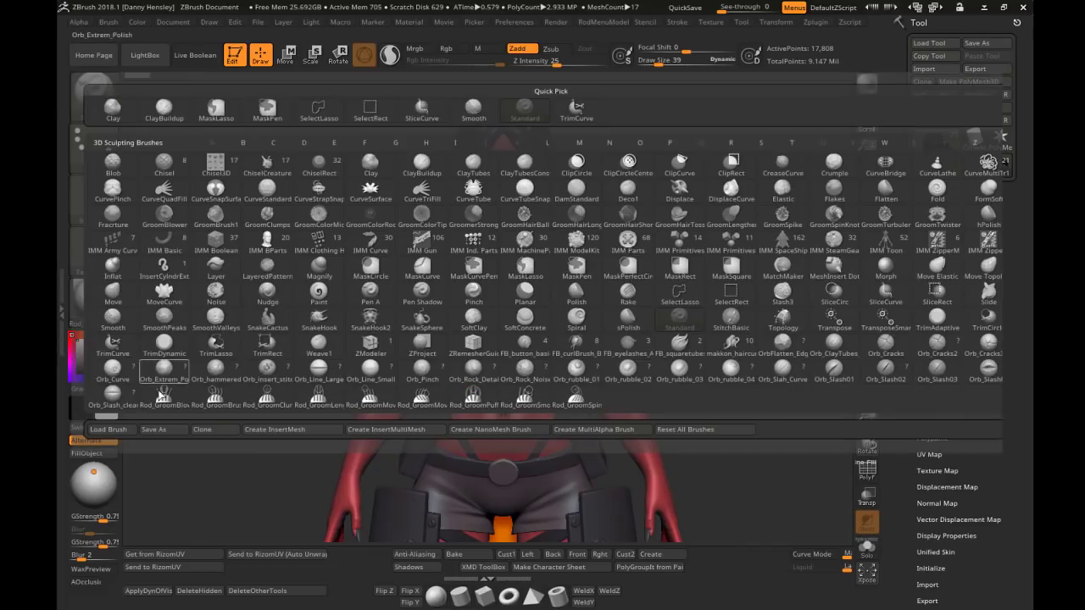
left_click(108, 430)
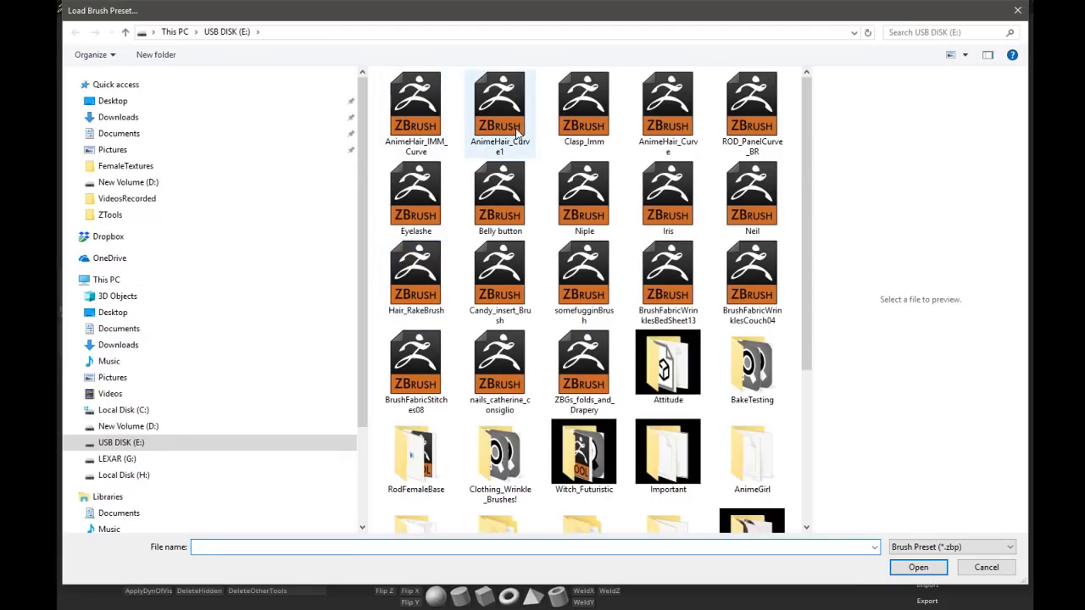
left_click(114, 458)
left_click(424, 144)
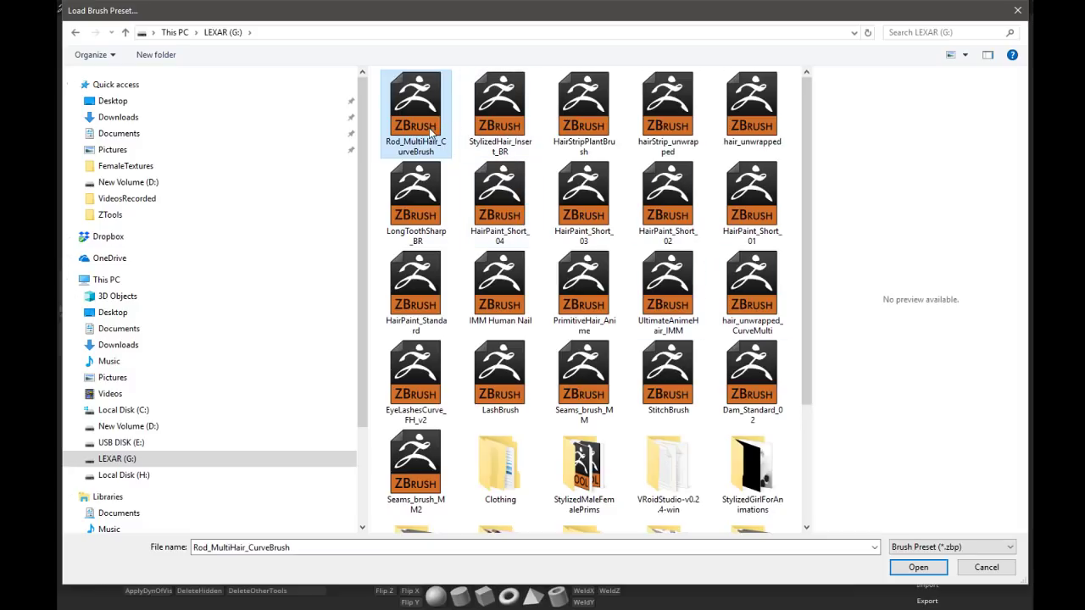
left_click(915, 567)
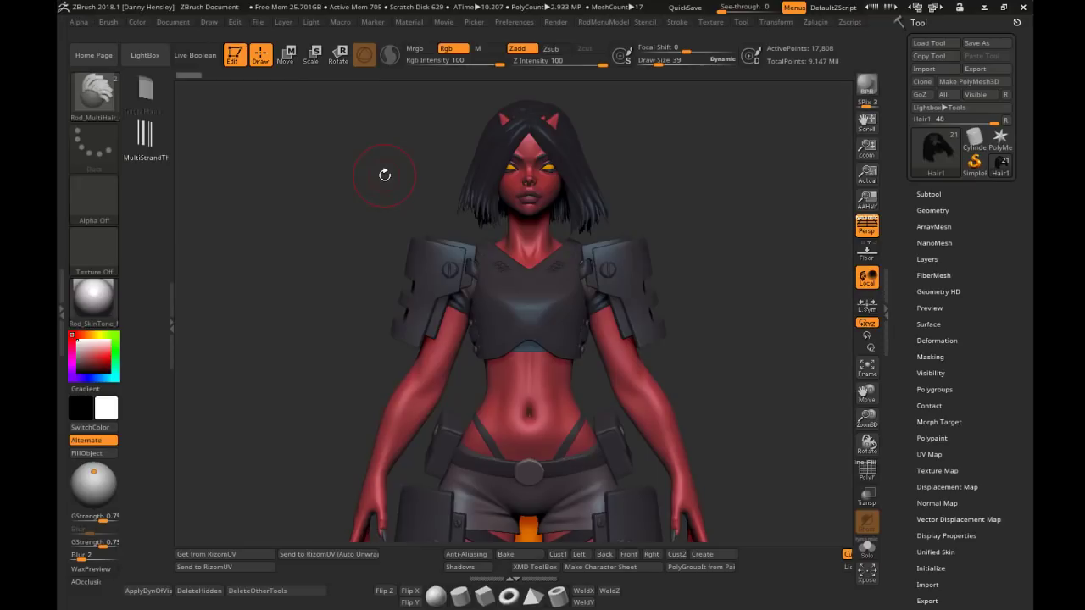
left_click(147, 93)
Set the draw size to 17 and append a Sphere3D as a new subtool of the character
mouse_move(574, 131)
right_mouse_down("alt")
mouse_move(538, 204)
mouse_move(661, 233)
mouse_move(602, 212)
right_mouse_up("alt")
key("s")
left_click_drag(598, 209, 591, 208)
mouse_move(627, 241)
right_mouse_down("alt")
mouse_move(538, 202)
mouse_move(635, 204)
right_mouse_up("alt")
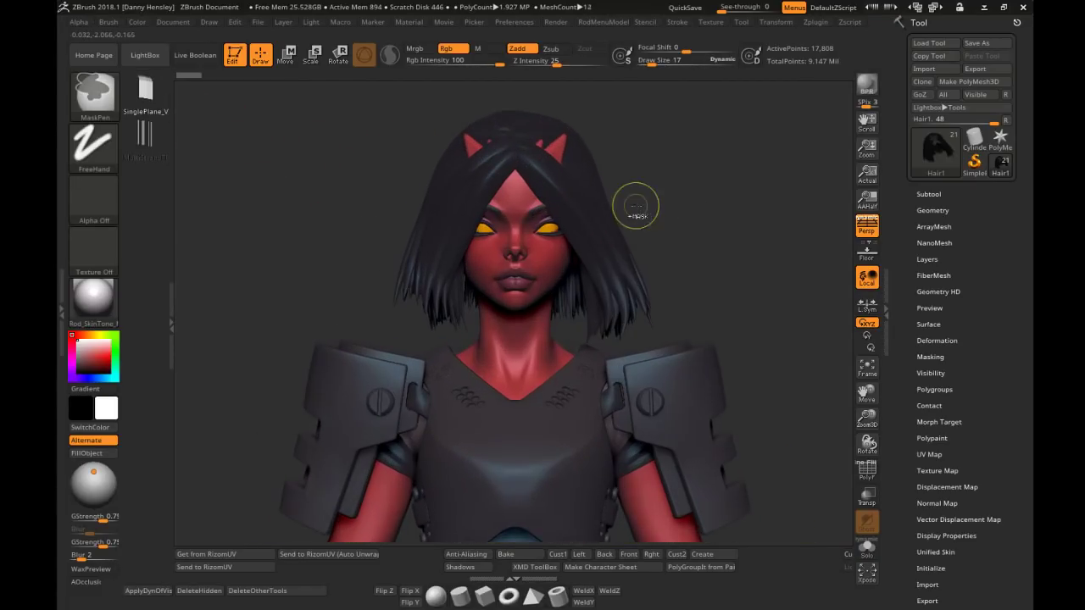
left_click(928, 194)
left_click_drag(912, 247, 912, 297)
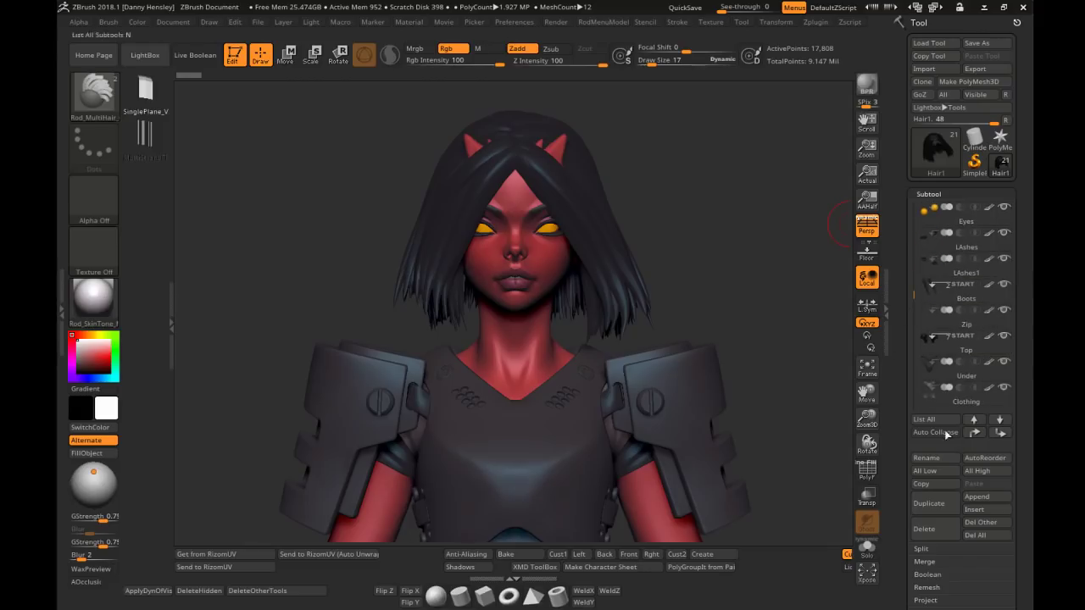
left_click(976, 500)
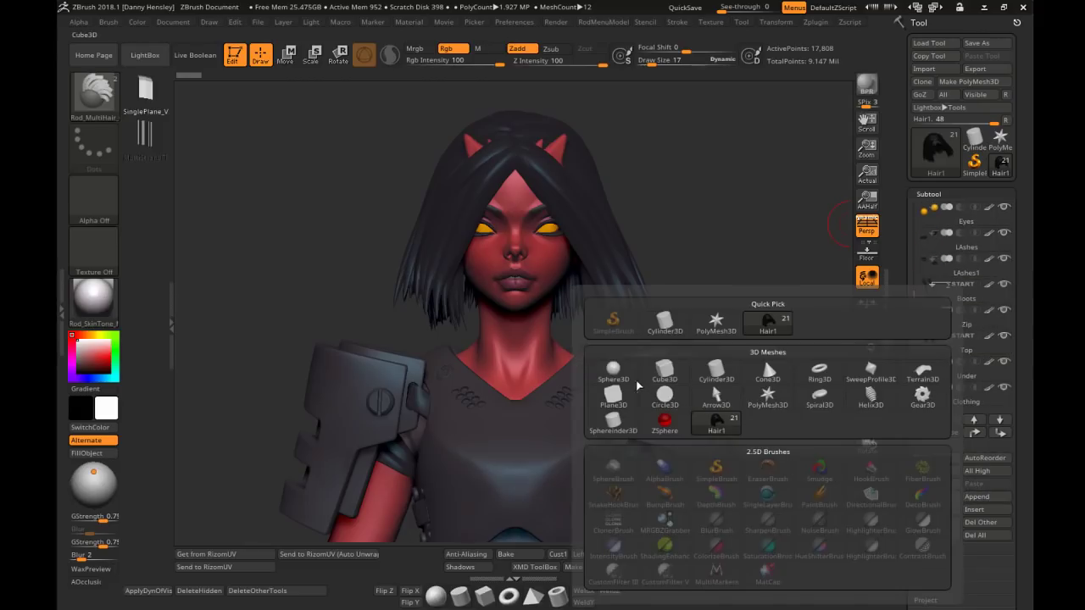
left_click(608, 375)
Select the appended sphere subtool, raise it to the character's head and scale it down until it fits inside
right_click_drag(758, 294, 730, 221, "ctrl")
right_click_drag(765, 319, 737, 222, "alt")
left_click_drag(914, 291, 913, 356)
left_click(929, 341)
key("w")
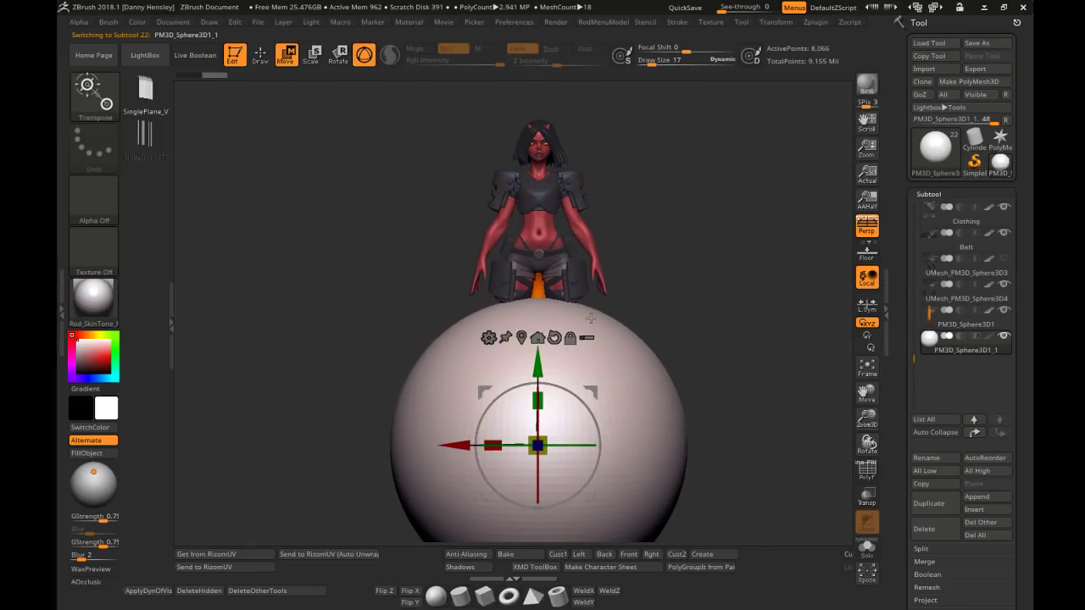
left_click_drag(555, 368, 559, 67)
right_click_drag(649, 181, 652, 303, "alt")
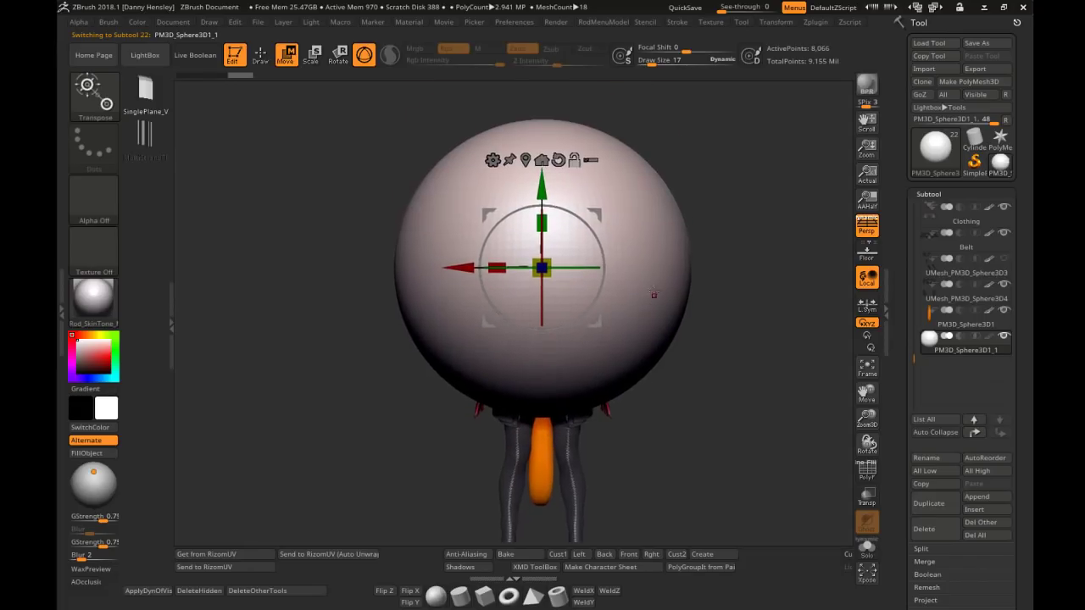
right_click_drag(646, 224, 619, 265, "ctrl")
left_click_drag(485, 271, 432, 282)
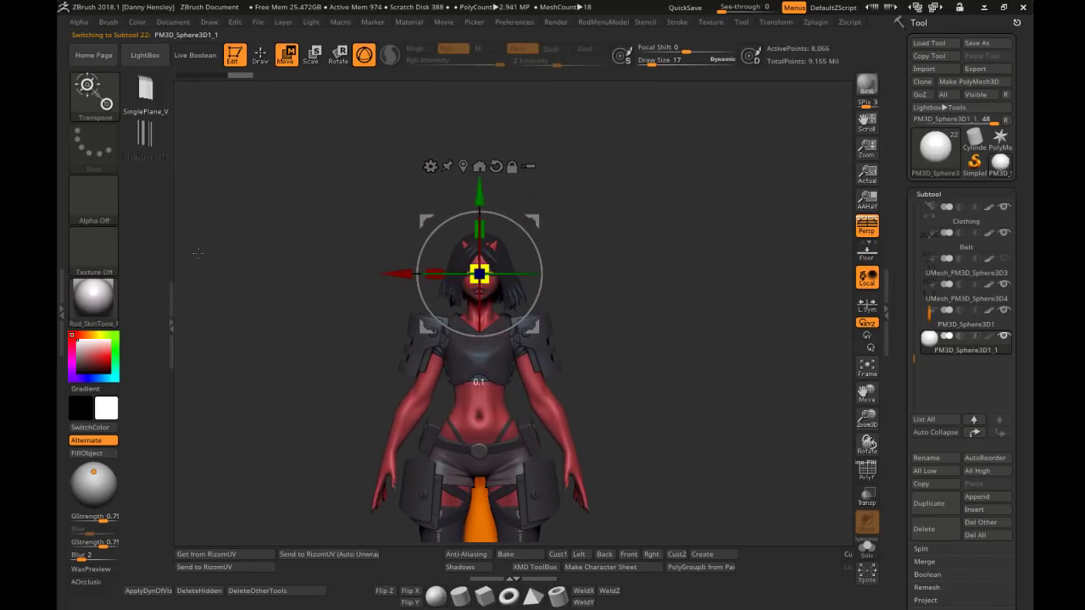
right_click_drag(563, 273, 517, 339, "alt")
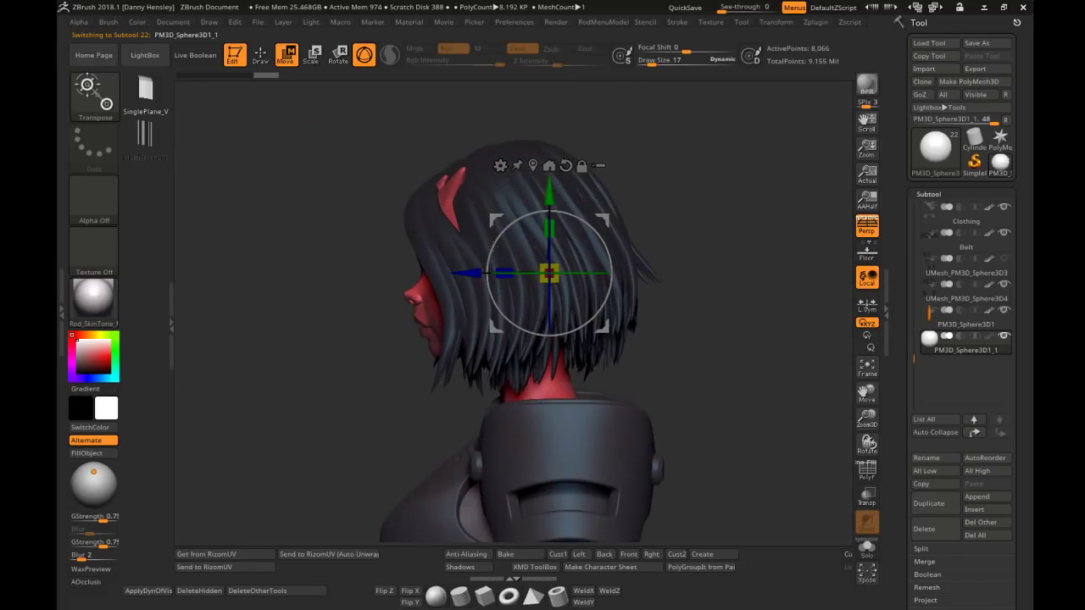
Move the small sphere forward and up inside the head and scale it down a little more
left_click_drag(467, 272, 417, 273)
left_click_drag(499, 191, 499, 161)
right_click_drag(409, 215, 573, 235)
right_click_drag(573, 236, 567, 305, "ctrl")
left_click_drag(550, 261, 534, 259)
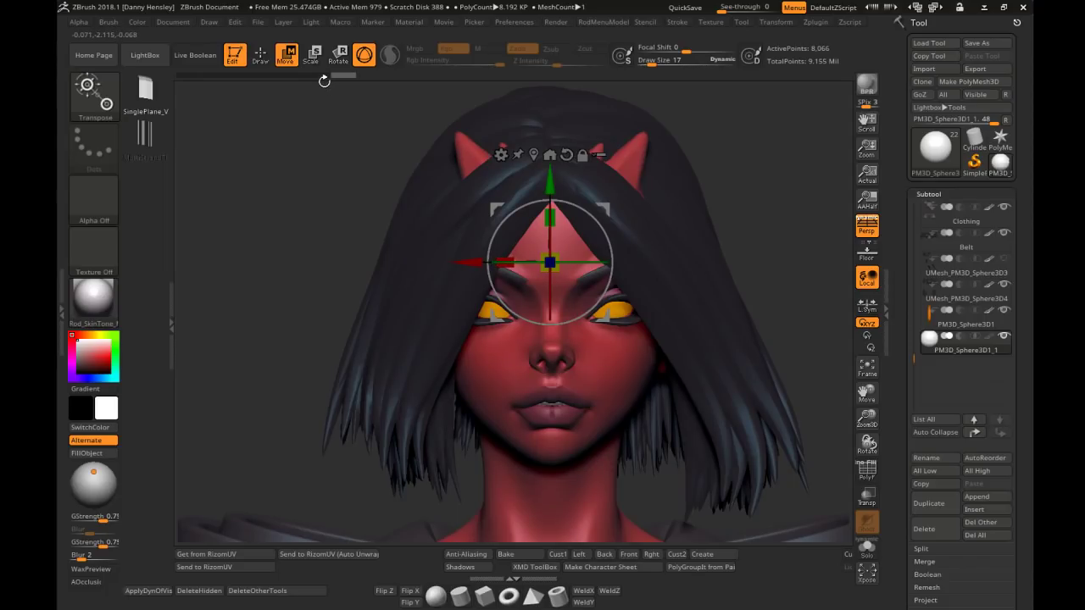
Return to Draw mode and hide both hair subtools, Hair and Hair1
left_click(261, 56)
mouse_move(350, 147)
right_mouse_down()
mouse_move(712, 296)
mouse_move(760, 245)
right_mouse_up()
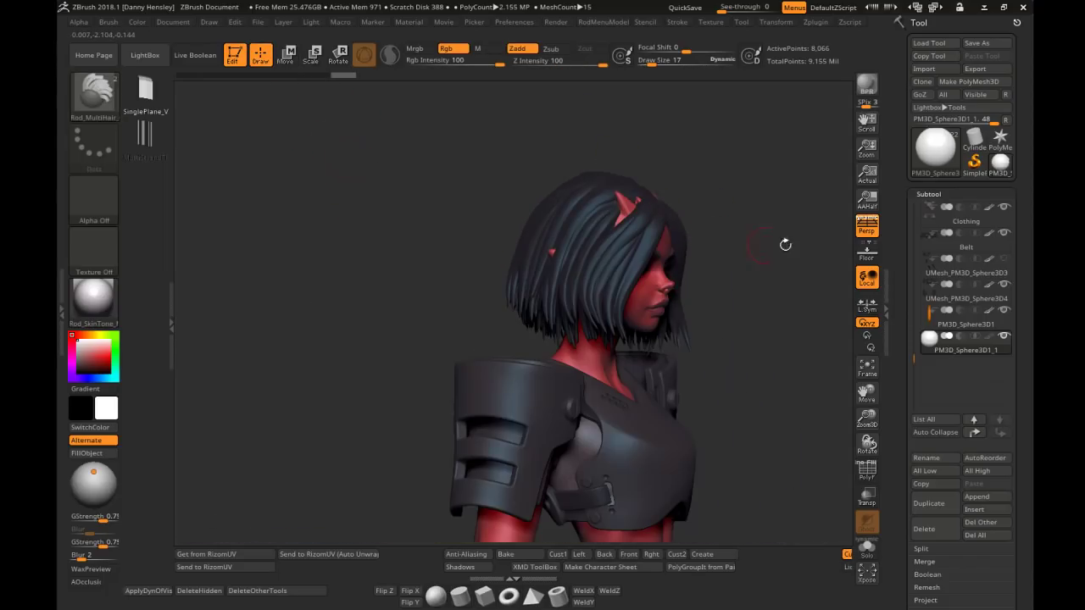
left_click_drag(912, 356, 900, 239)
left_click(1003, 259)
right_click_drag(809, 373, 642, 228, "shift")
right_click_drag(642, 229, 641, 249, "ctrl")
Hide the Boots, Zip, Top, Under, Clothing, Belt, tail and BodyAlt1 subtools to leave only the bare body
left_click_drag(913, 238, 911, 311)
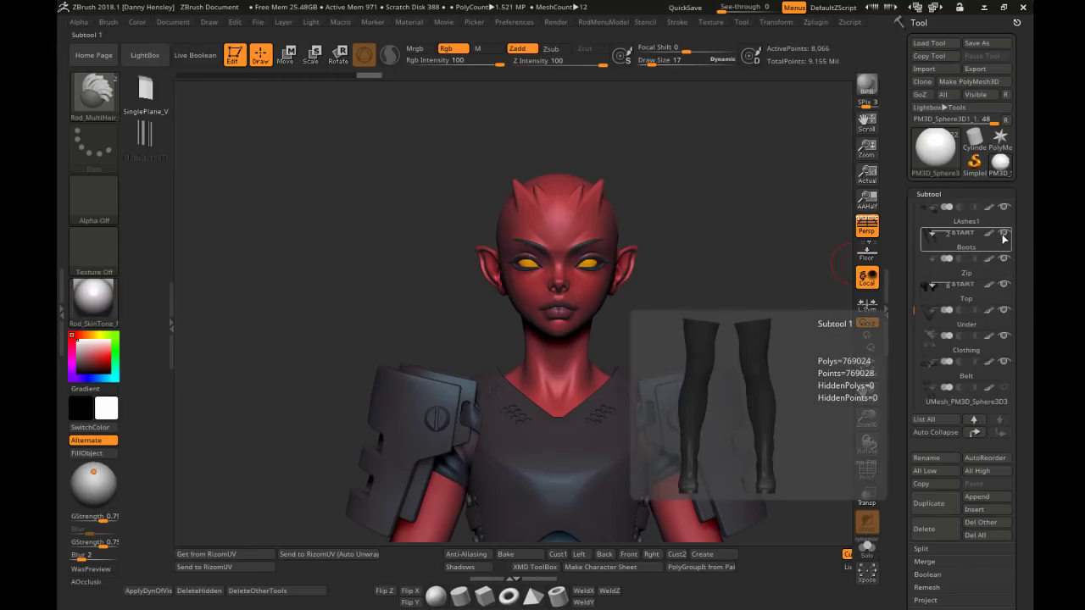
right_click_drag(748, 296, 751, 186, "alt")
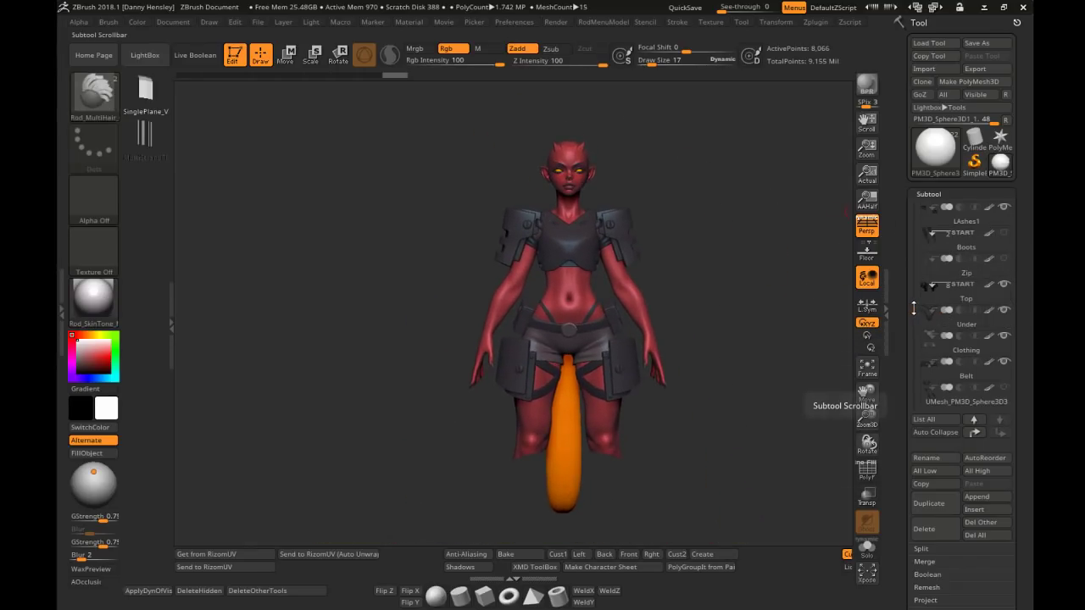
left_click(1006, 284, "ctrl+shift")
left_click_drag(915, 310, 916, 350)
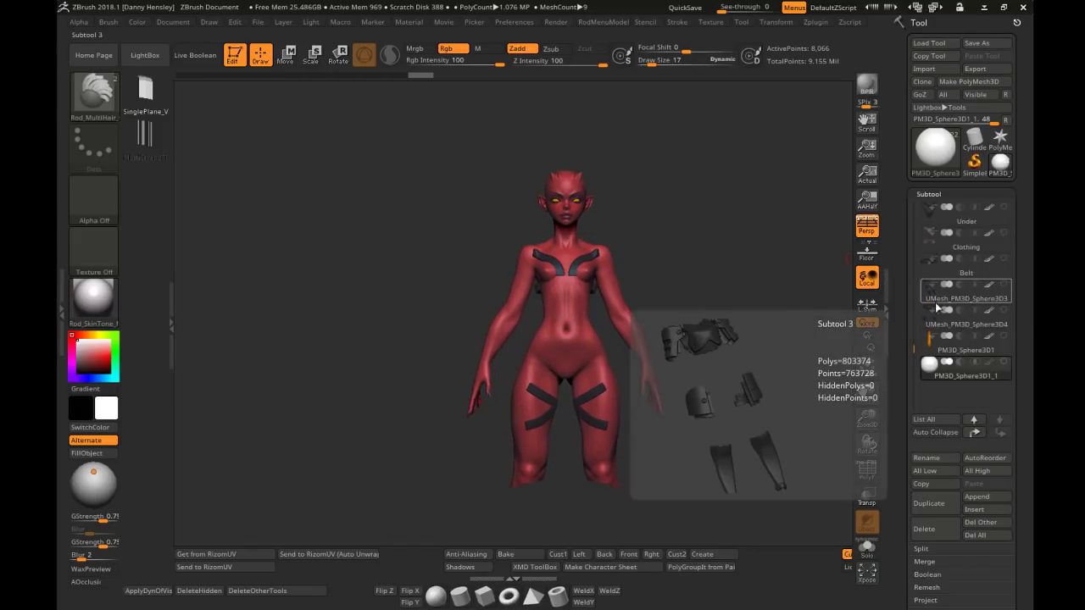
left_click_drag(916, 344, 913, 236)
left_click(1004, 234)
Set the draw size to 64 and draw a curved hair strand from above the forehead down past the ear, undoing the extra stroke
mouse_move(656, 225)
right_mouse_down("alt")
mouse_move(661, 261)
mouse_move(729, 242)
mouse_move(747, 261)
mouse_move(675, 254)
right_mouse_up("alt")
key("s")
left_click_drag(676, 254, 671, 254)
mouse_move(789, 275)
right_mouse_down()
mouse_move(718, 293)
mouse_move(712, 335)
right_mouse_up()
mouse_move(567, 231)
left_mouse_down()
mouse_move(629, 288)
mouse_move(749, 366)
mouse_move(767, 364)
left_mouse_up()
right_click_drag(775, 360, 748, 317, "alt")
mouse_move(748, 317)
right_mouse_down("ctrl")
mouse_move(740, 245)
mouse_move(740, 264)
right_mouse_up("ctrl")
right_click_drag(741, 264, 685, 259)
left_click_drag(605, 230, 628, 235)
key("ctrl+z")
right_click_drag(747, 236, 763, 254, "alt")
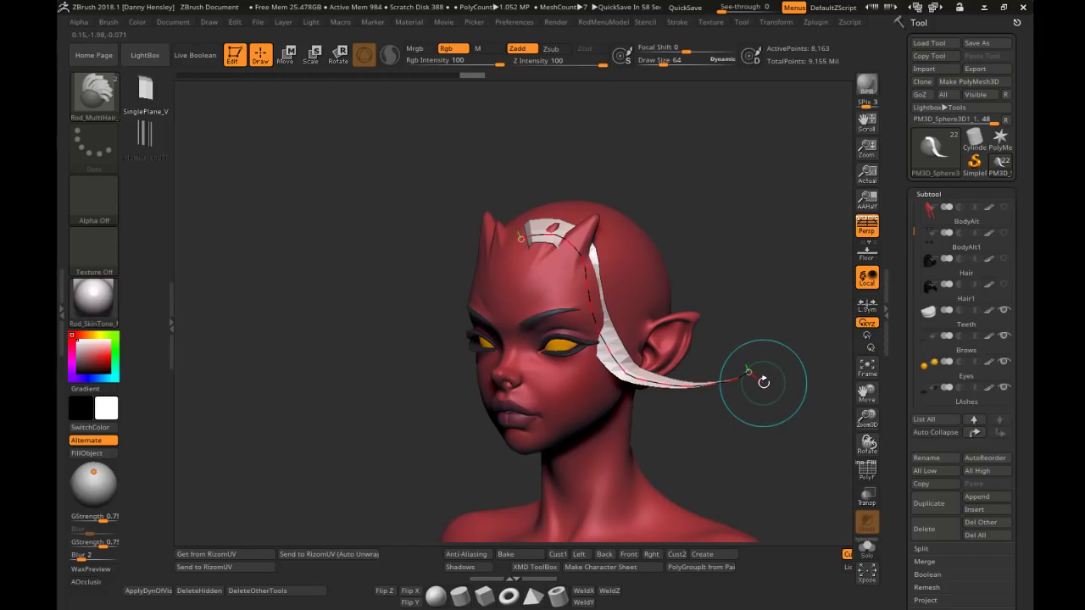
Examine the hair strand's curve, including its start and end points, up close from several angles
left_click_drag(748, 371, 788, 398)
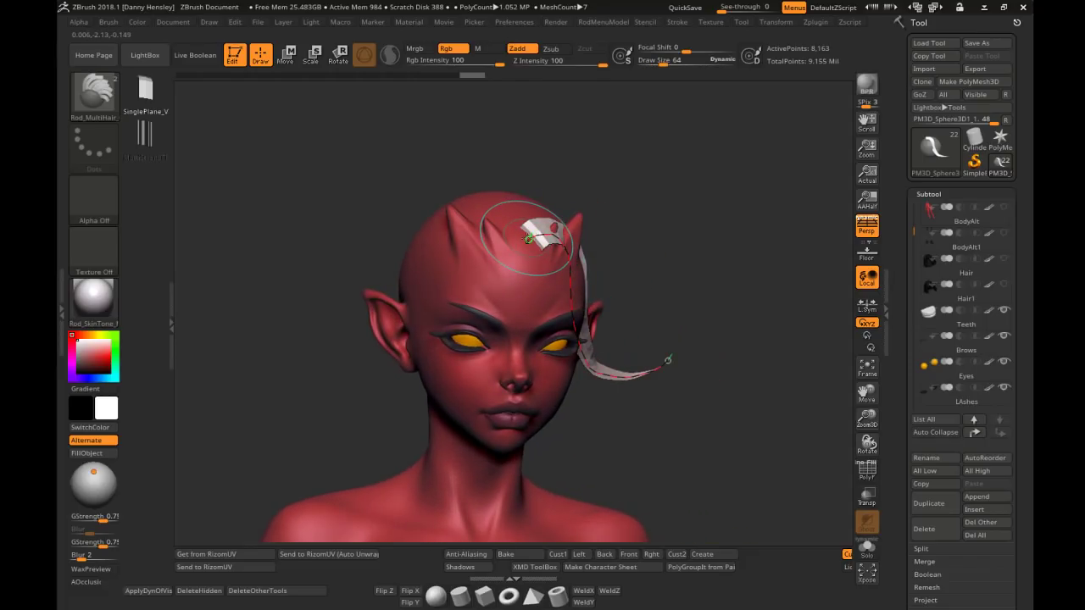
left_click_drag(770, 275, 697, 286)
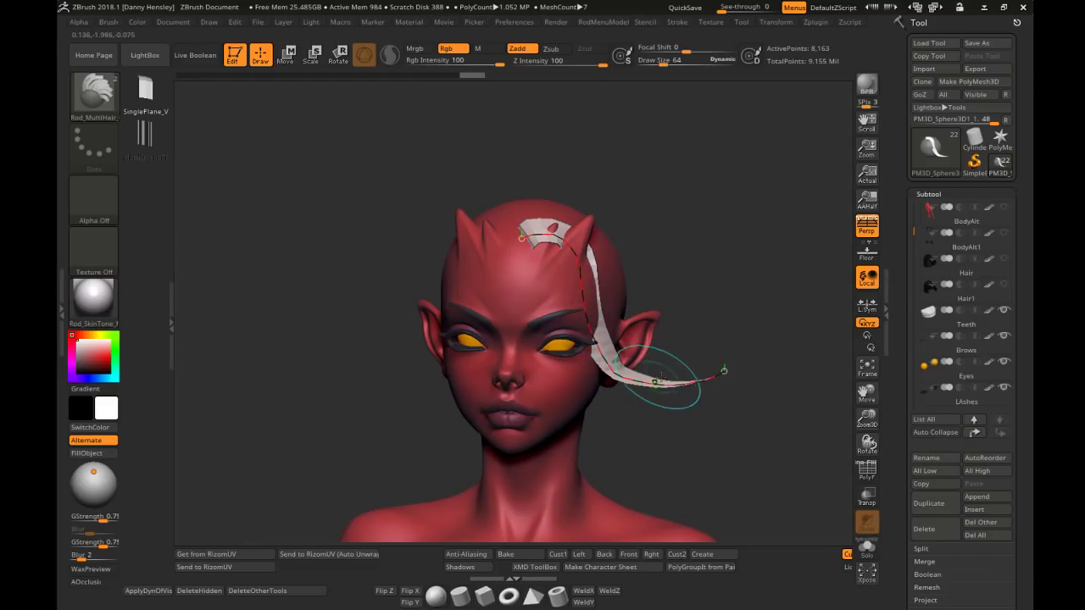
left_click_drag(726, 364, 678, 366)
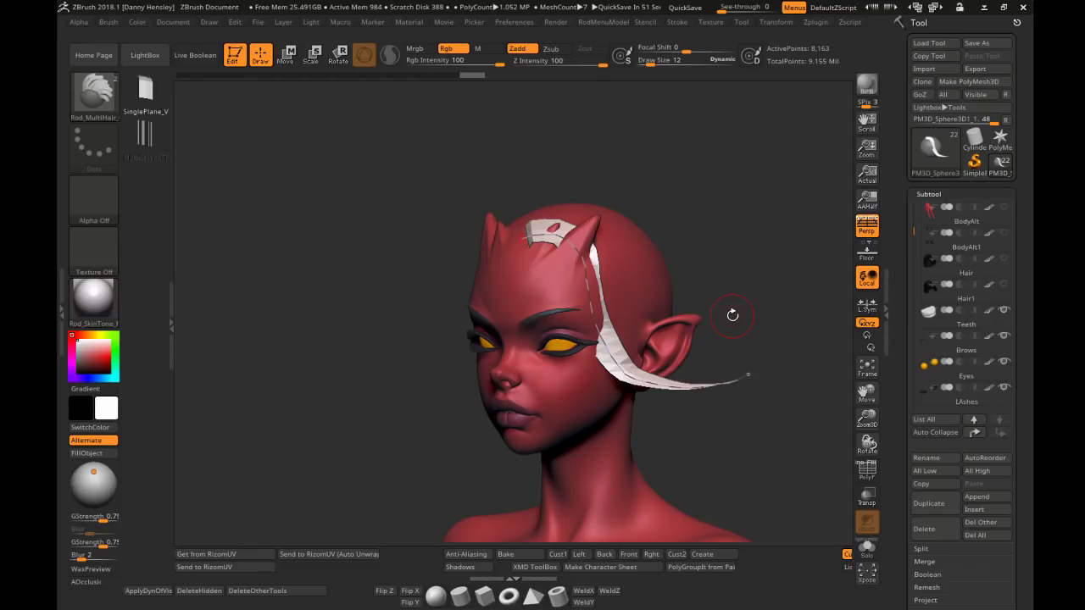
mouse_move(733, 315)
left_mouse_down()
mouse_move(723, 286)
mouse_move(761, 291)
mouse_move(719, 265)
left_mouse_up()
mouse_move(719, 265)
right_mouse_down()
mouse_move(770, 271)
mouse_move(755, 269)
right_mouse_up()
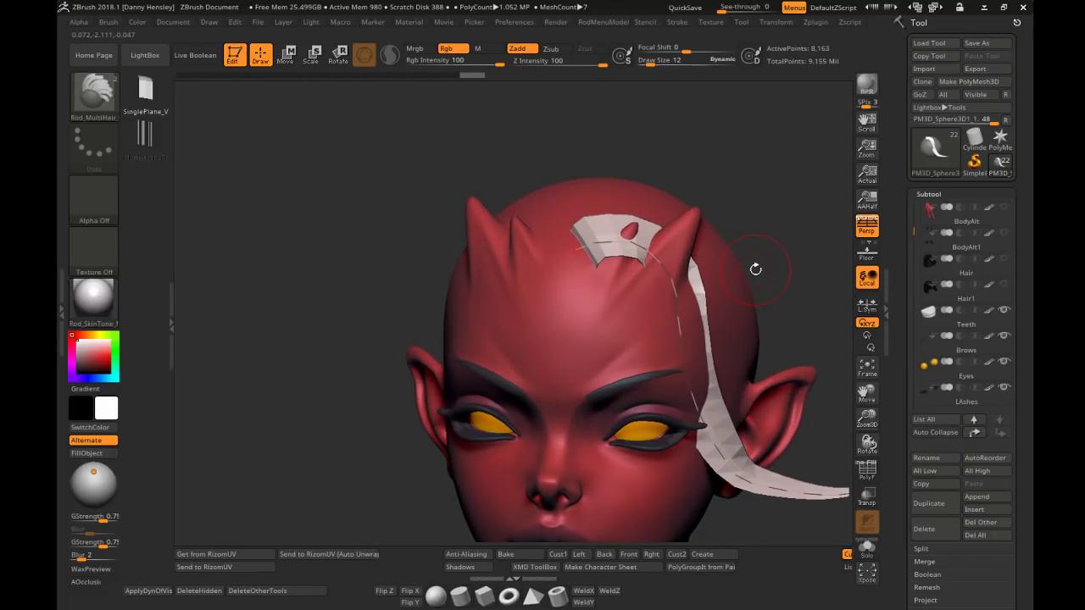
right_click_drag(774, 260, 524, 226)
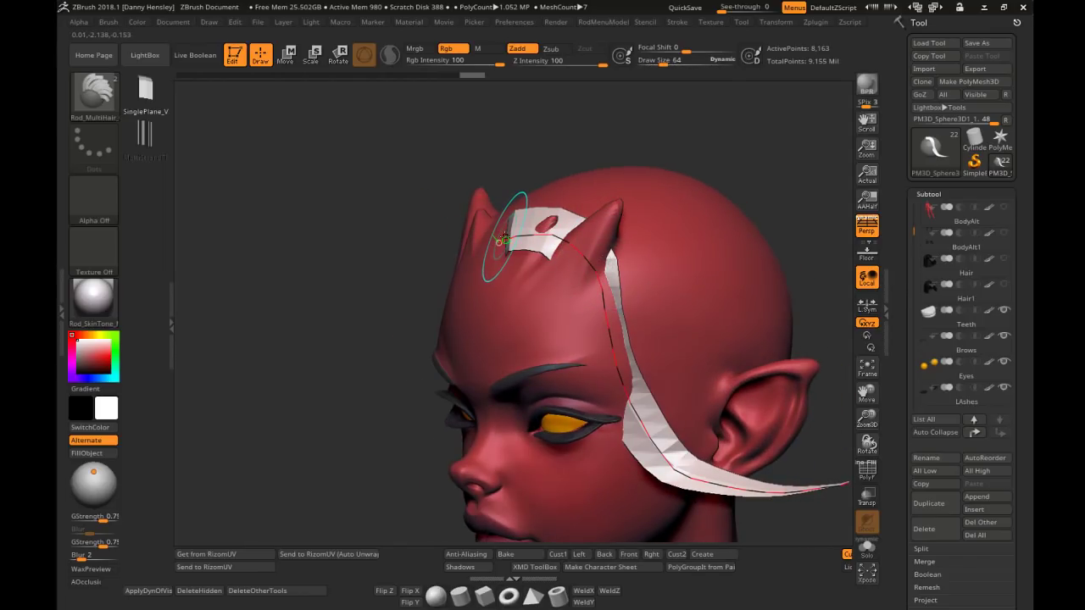
right_click_drag(503, 240, 445, 180)
mouse_move(739, 355)
right_mouse_down()
mouse_move(740, 315)
mouse_move(673, 263)
mouse_move(737, 298)
mouse_move(649, 298)
right_mouse_up()
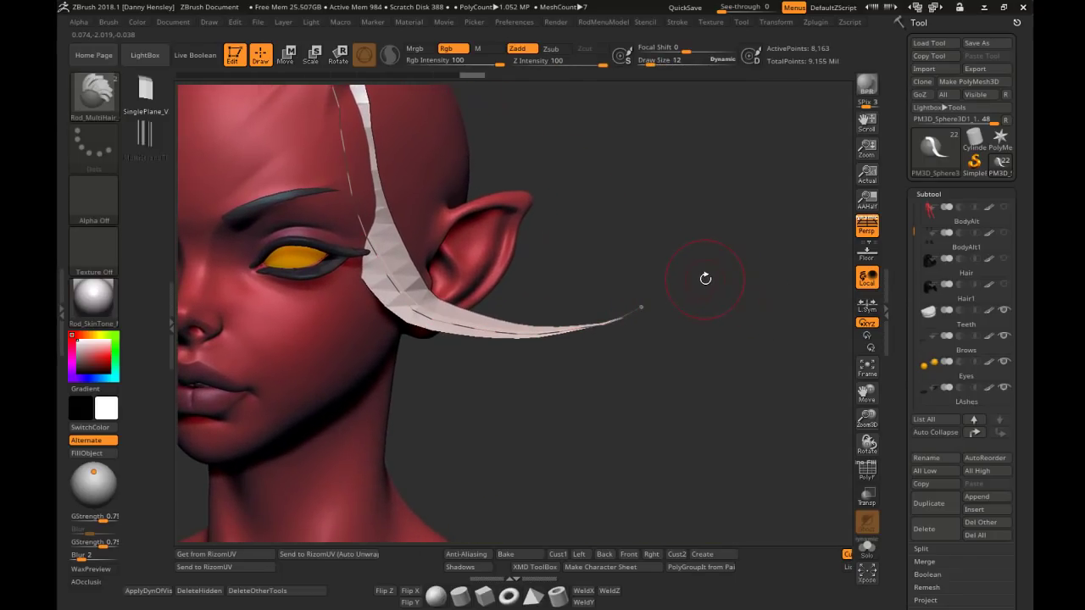
right_click_drag(700, 270, 835, 424, "alt")
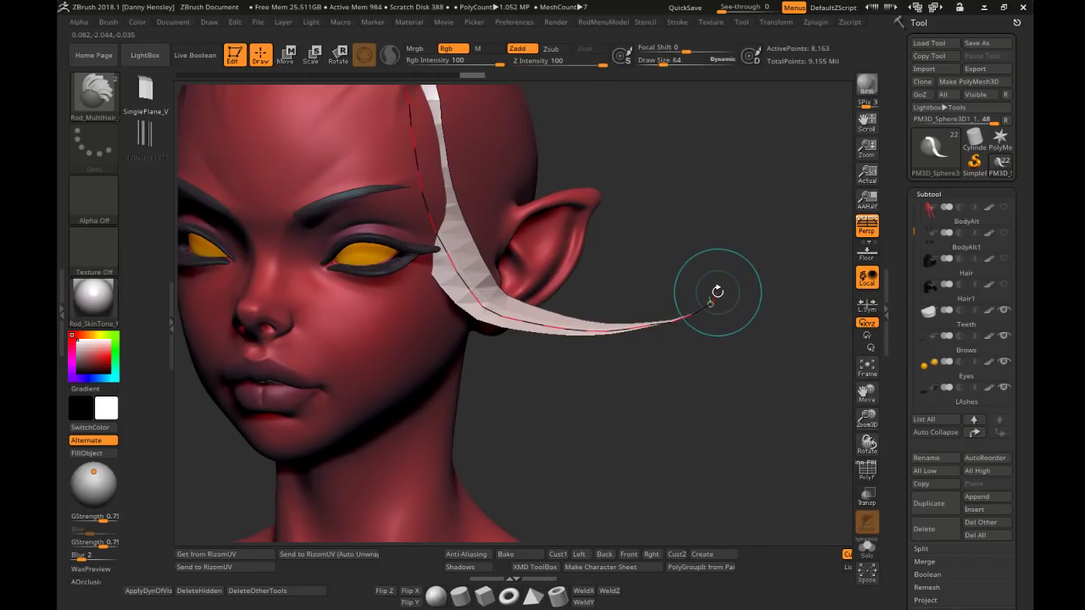
Pull the hair strand's tip far out behind the head and reshape it from the side view
mouse_move(770, 314)
left_mouse_down()
mouse_move(712, 358)
mouse_move(564, 265)
left_mouse_up()
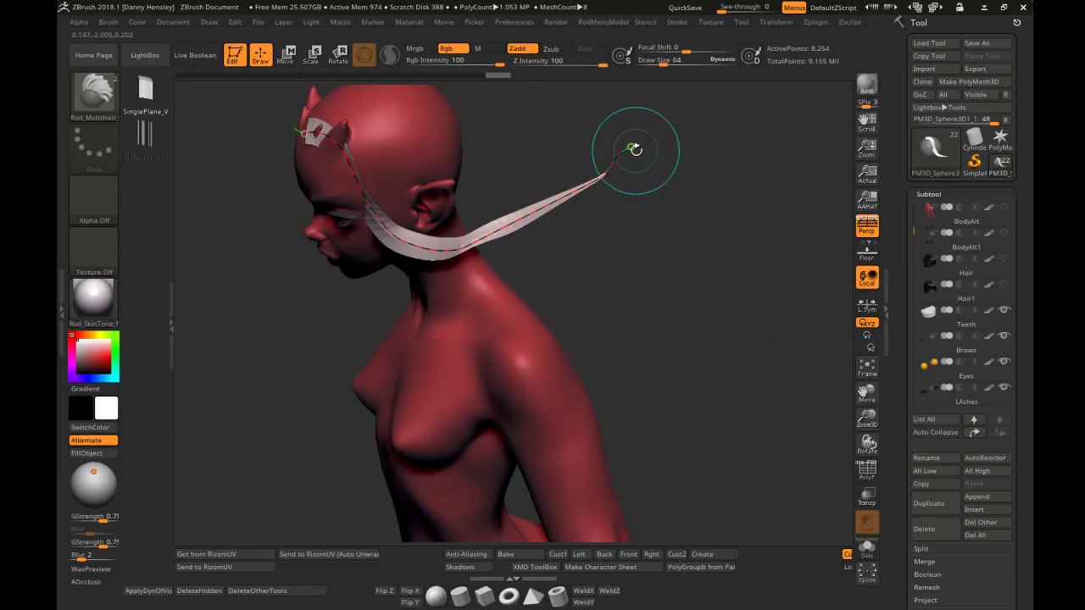
left_click_drag(635, 150, 717, 291)
left_click_drag(689, 381, 652, 310, "alt")
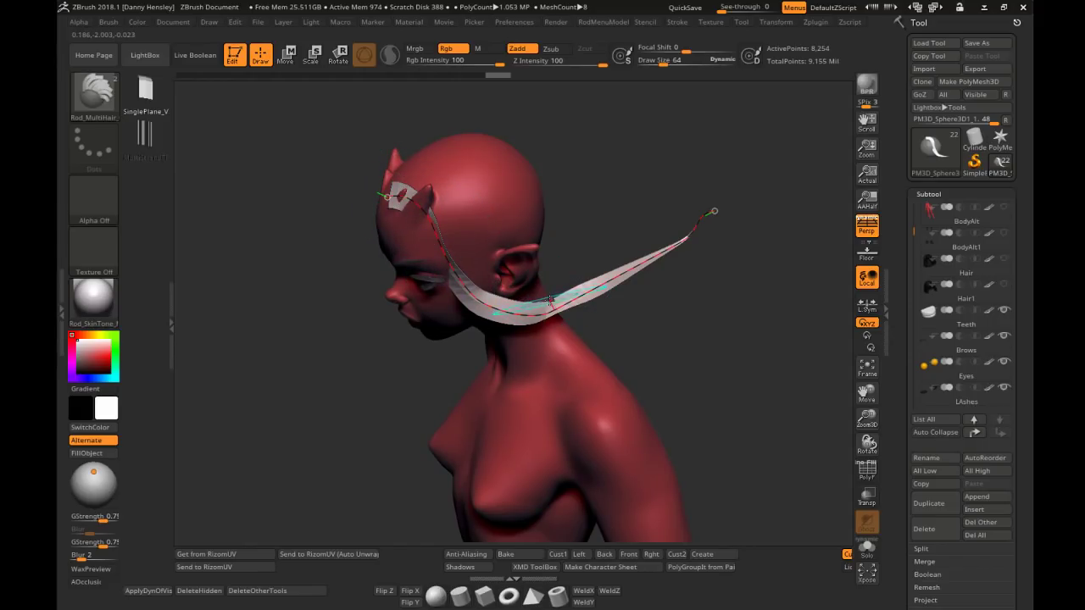
left_click_drag(698, 235, 646, 265)
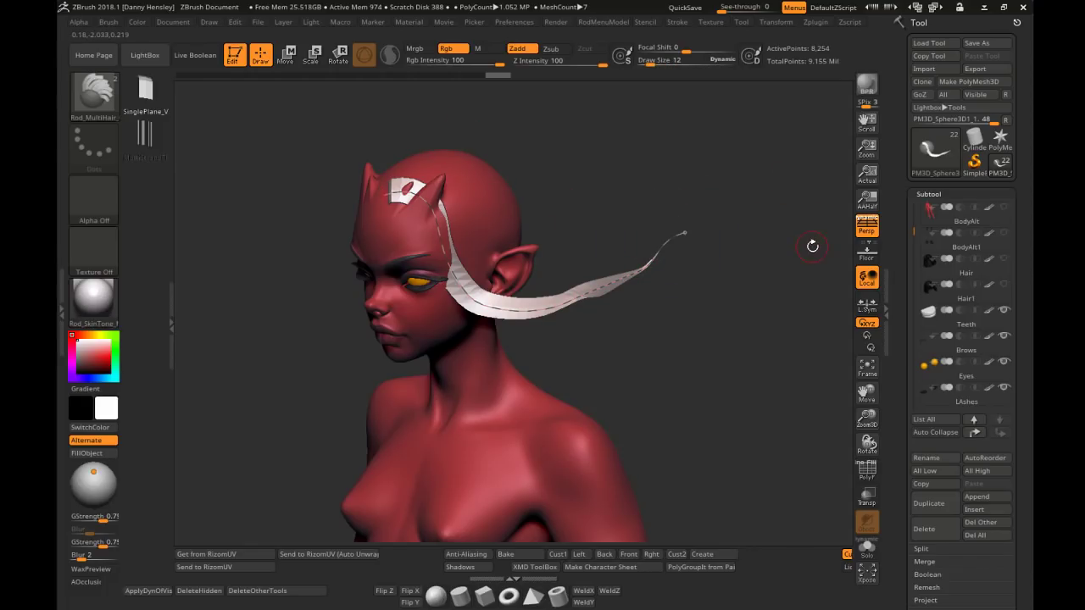
left_click_drag(781, 280, 742, 230)
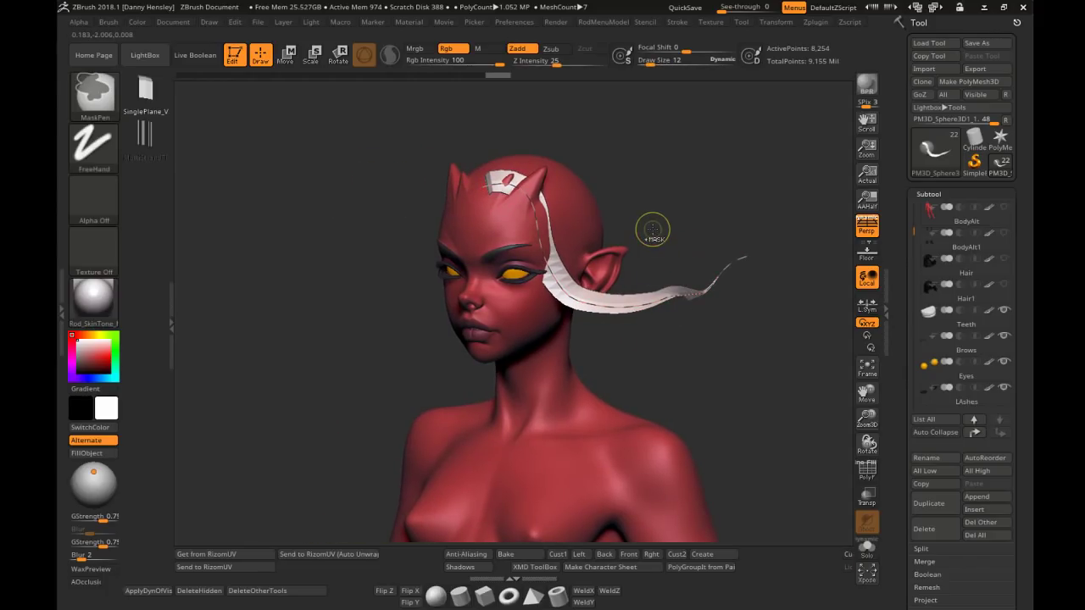
Undo the last few adjustments made to the end of the hair strand
key("ctrl+z")
left_click_drag(639, 264, 591, 236, "alt")
left_click_drag(759, 279, 685, 280, "alt")
key("ctrl+z")
key("ctrl+z")
key("ctrl+z")
key("ctrl+z")
left_click_drag(690, 237, 613, 249, "alt")
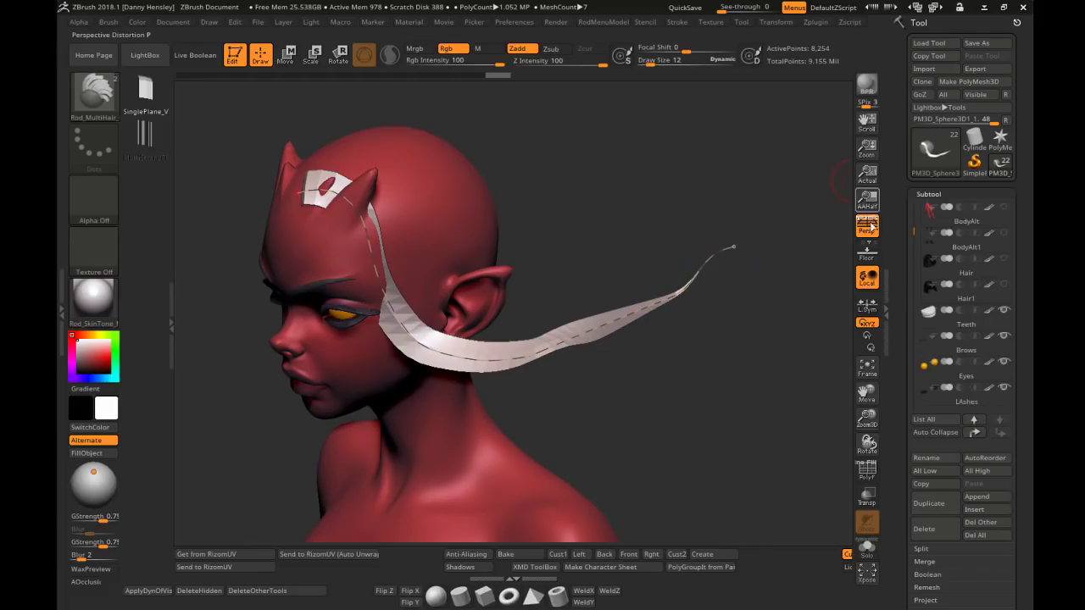
Turn on the Liquid option in the stroke's Curve settings
double_click(887, 296)
left_click_drag(770, 182, 708, 211, "alt")
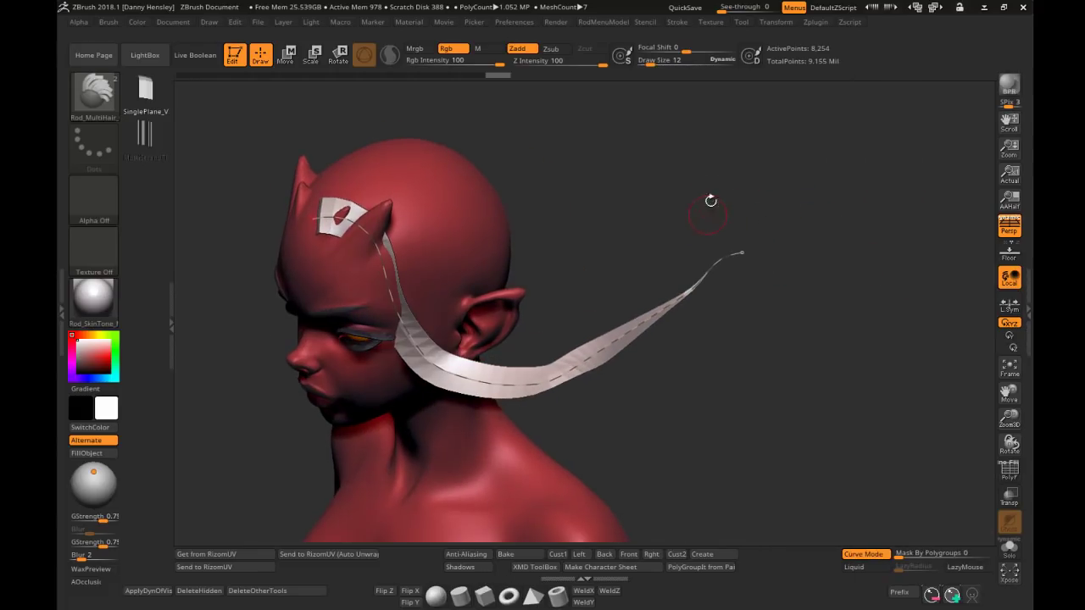
left_click(678, 26)
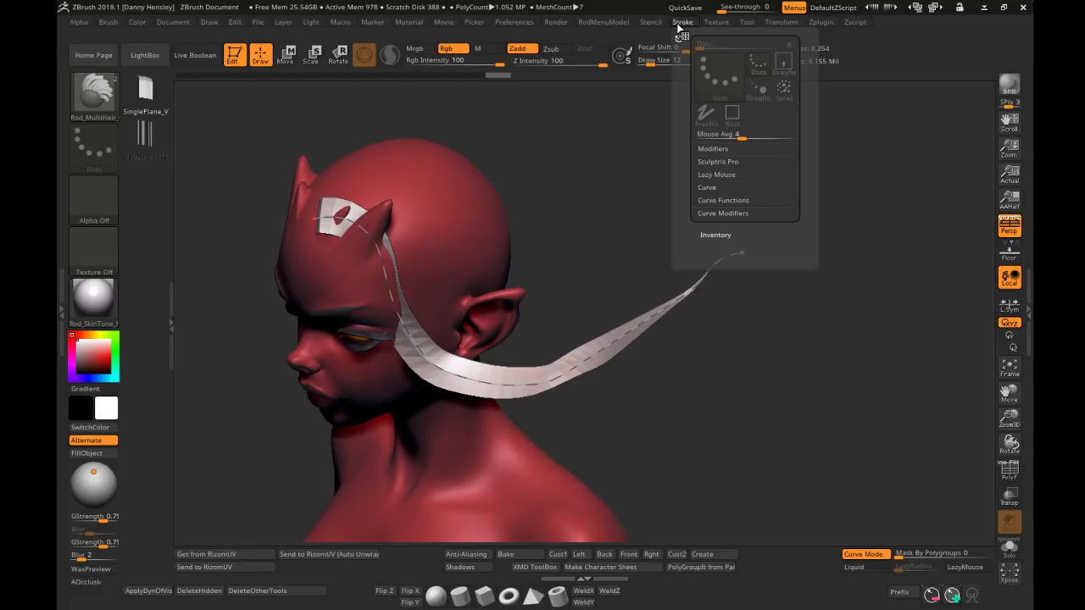
left_click(708, 187)
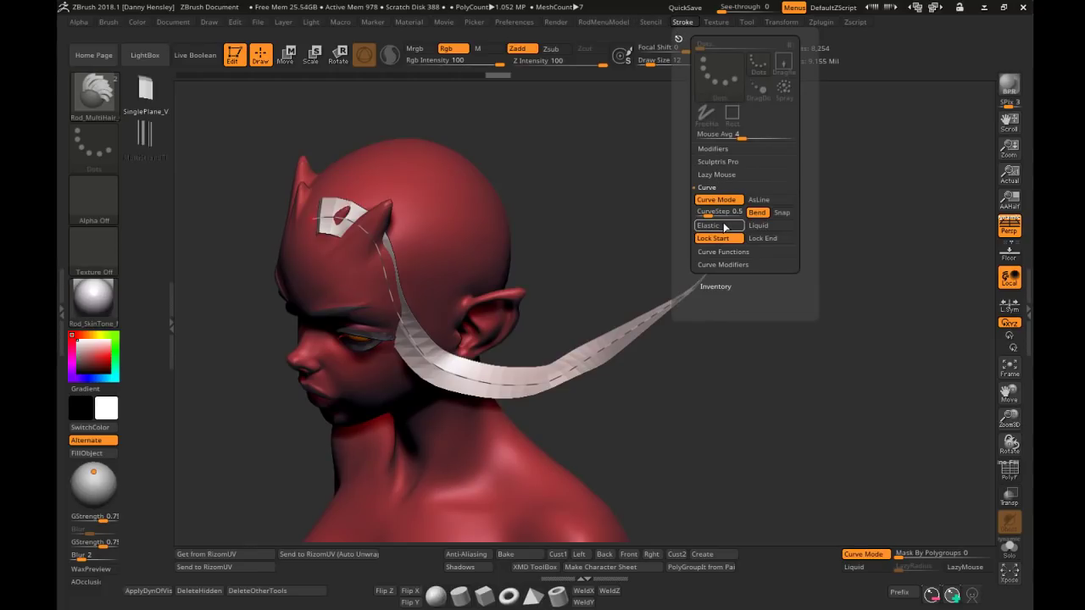
left_click(763, 226)
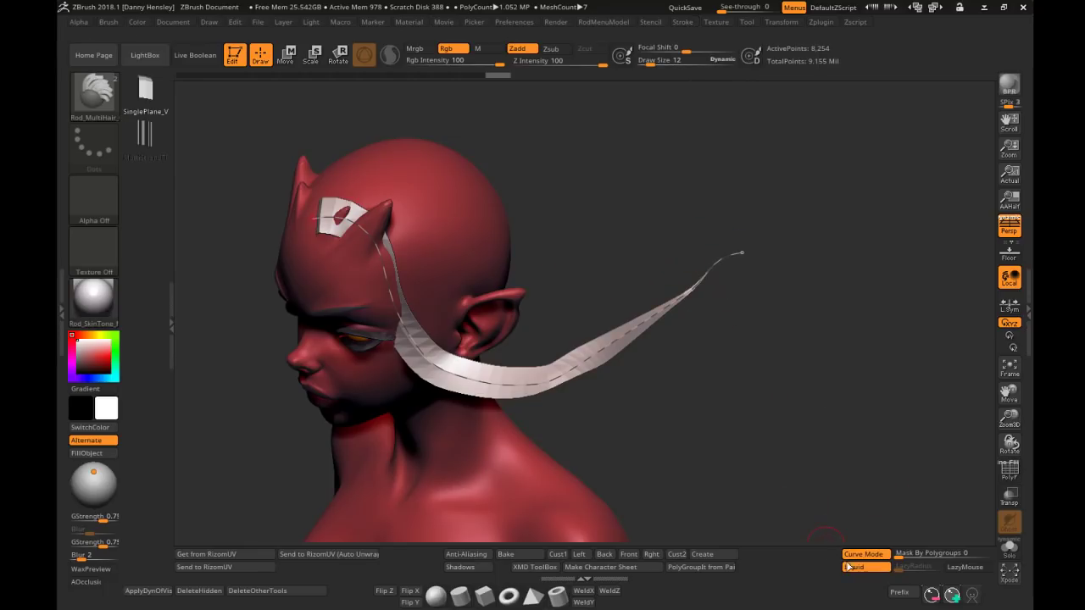
Pull the strand's end point in Liquid mode closer to the head, just behind the ear
mouse_move(754, 320)
left_mouse_down("alt")
mouse_move(831, 261)
mouse_move(815, 213)
left_mouse_up("alt")
left_click_drag(830, 173, 830, 171)
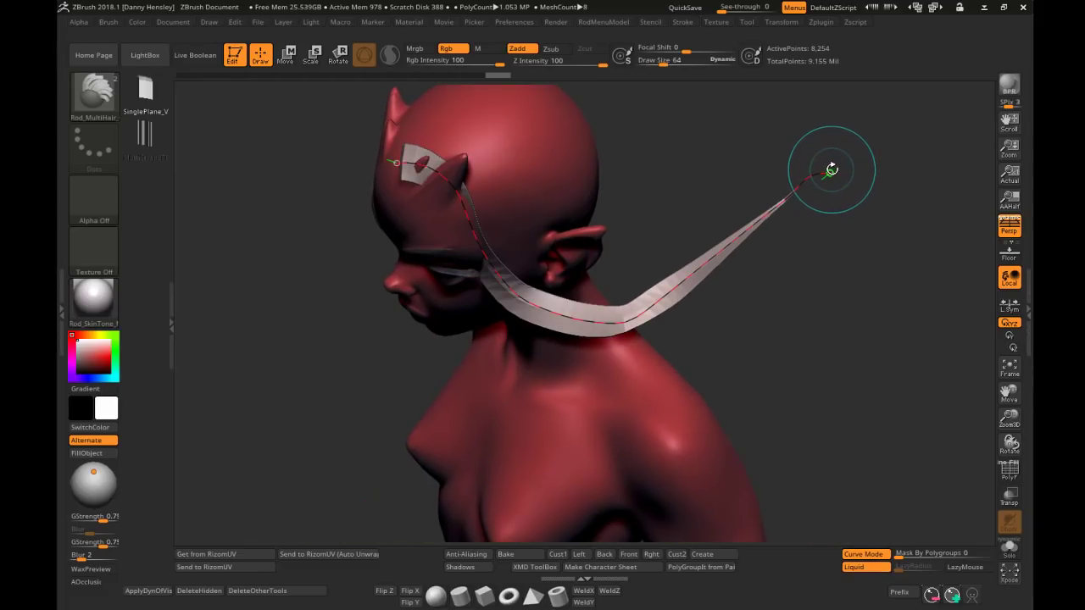
mouse_move(831, 173)
left_mouse_down()
mouse_move(786, 194)
mouse_move(673, 291)
mouse_move(681, 289)
left_mouse_up()
key("ctrl+z")
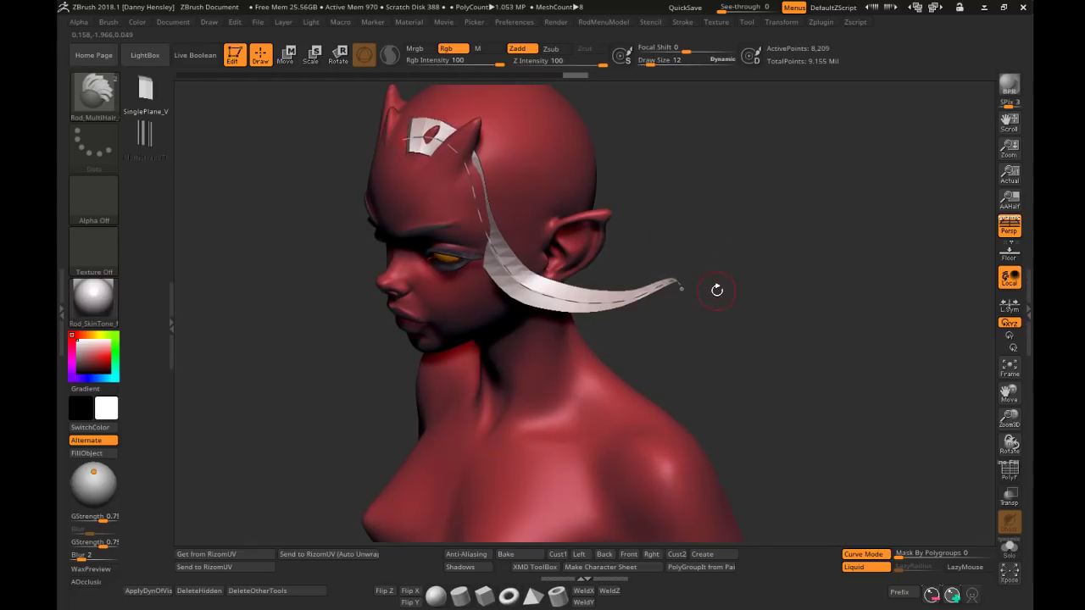
Turn off the Liquid option and pull the strand's end point down in front of the chest
left_click(858, 567)
left_click_drag(852, 500, 763, 382)
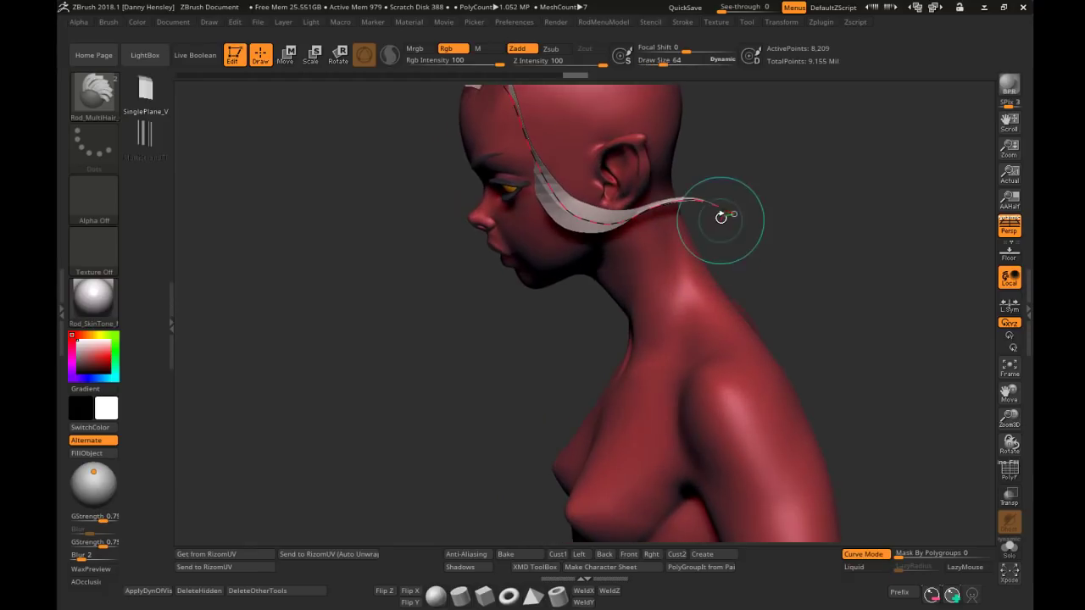
left_click_drag(733, 214, 595, 421)
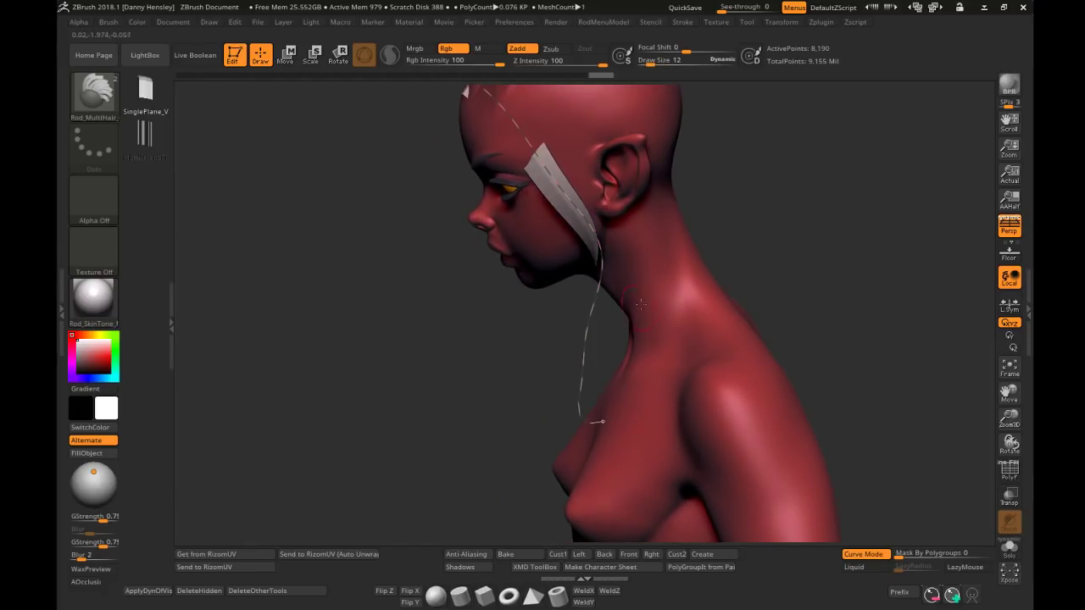
Smooth the strand's curve into an arc that falls from the temple past the ear toward the chest
left_click_drag(525, 382, 712, 317, "shift")
mouse_move(782, 334)
left_mouse_down()
mouse_move(726, 373)
mouse_move(682, 379)
mouse_move(683, 393)
left_mouse_up()
left_click_drag(817, 397, 781, 339, "alt")
left_click_drag(780, 256, 717, 256)
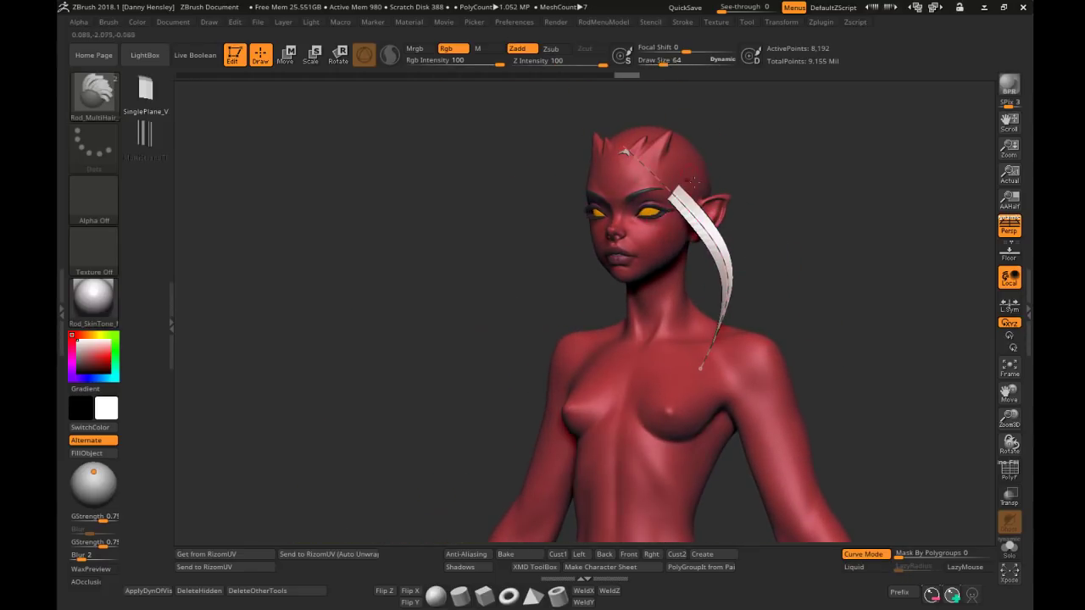
right_click_drag(749, 189, 765, 338, "alt")
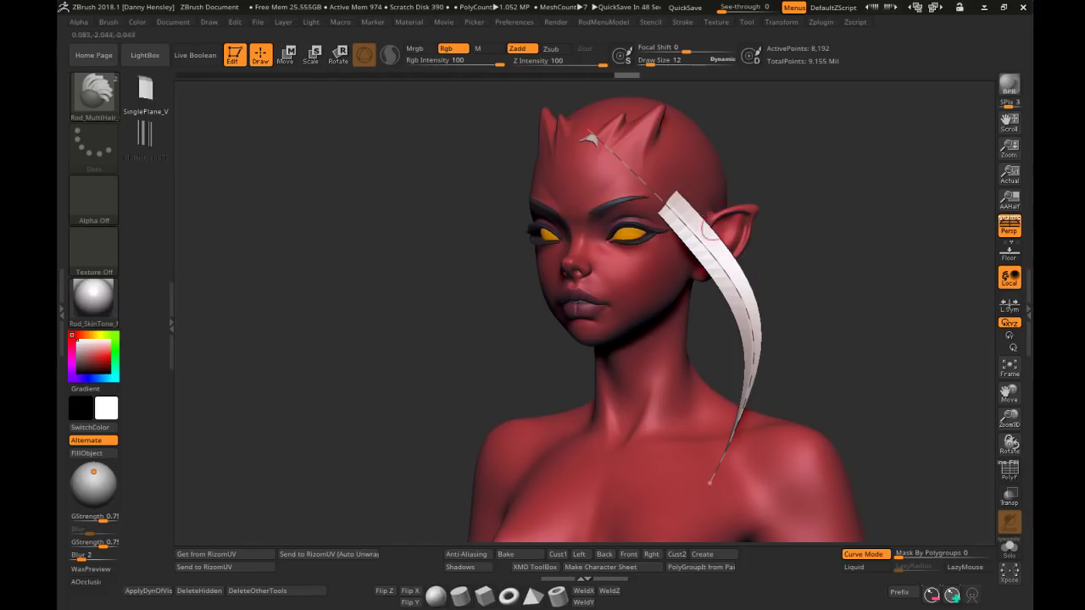
Set the draw size to 119 for working on the strand's root between the horns
mouse_move(753, 189)
right_mouse_down("alt")
mouse_move(795, 254)
mouse_move(807, 222)
right_mouse_up("alt")
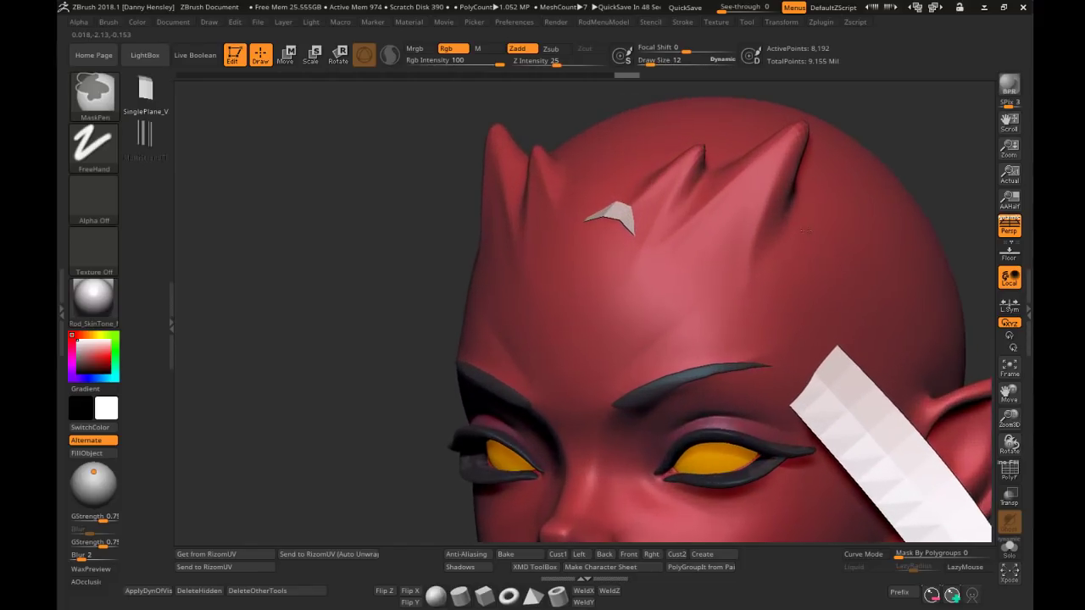
mouse_move(807, 222)
right_mouse_down("alt")
mouse_move(839, 242)
mouse_move(816, 298)
right_mouse_up("alt")
right_click_drag(815, 298, 788, 231, "ctrl")
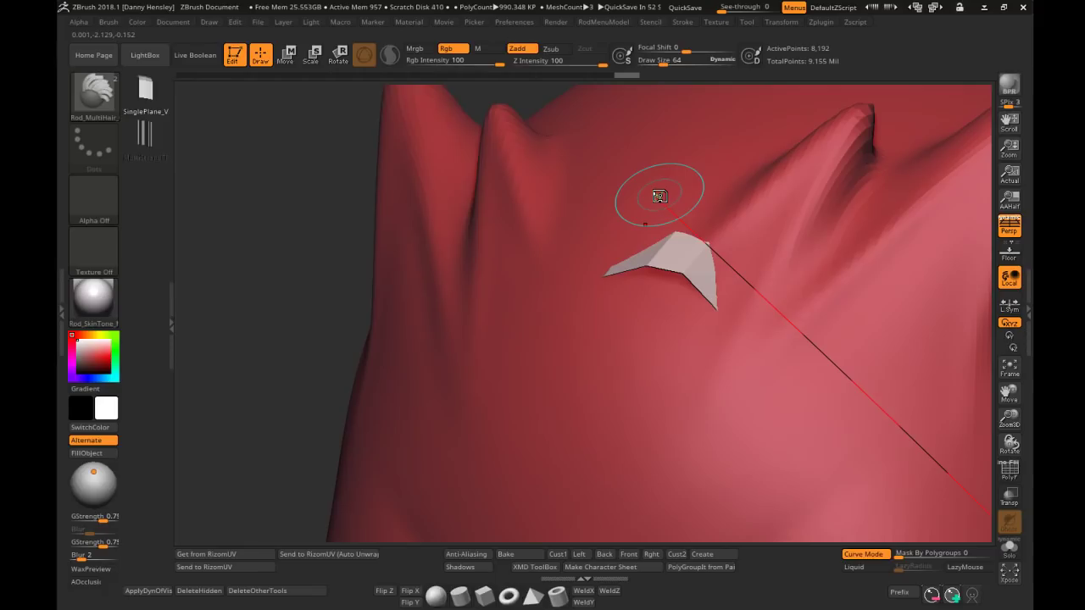
left_click_drag(659, 196, 750, 269)
left_click_drag(805, 315, 829, 325)
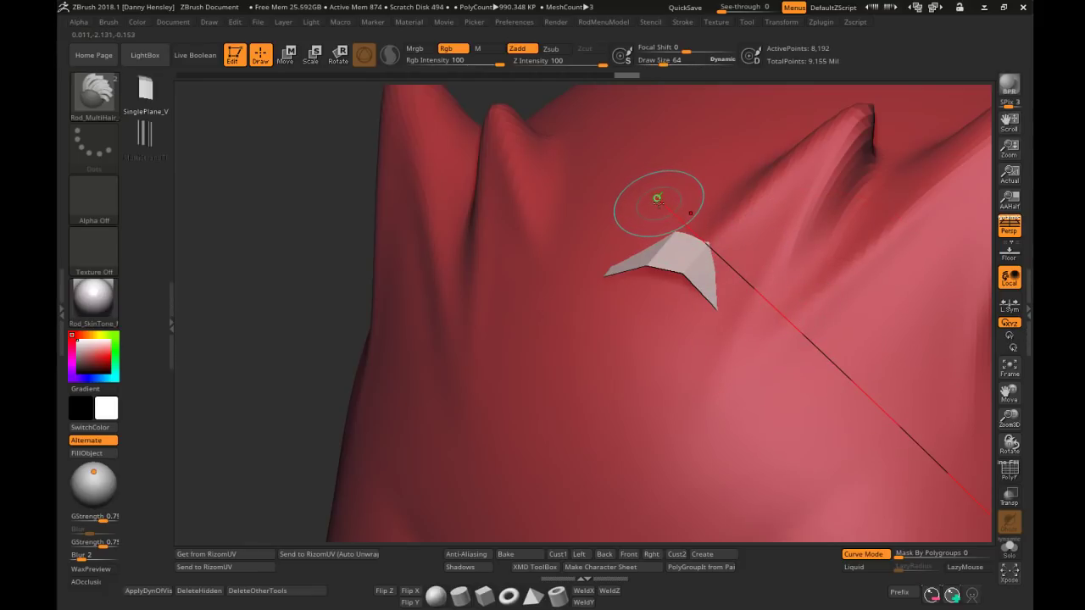
type("s12")
key("Return")
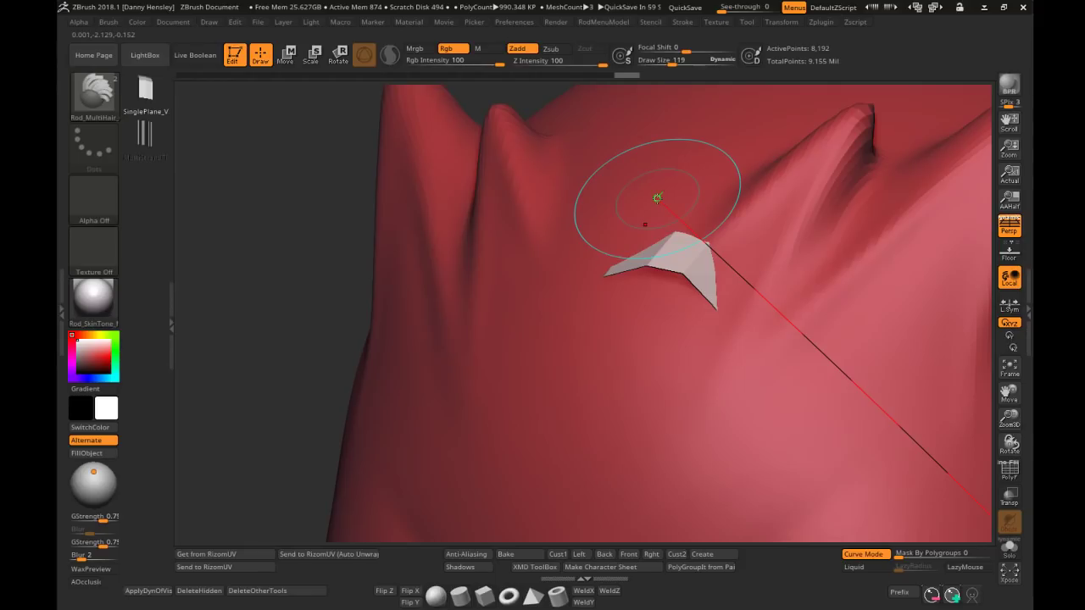
Smooth the start of the strand's curve on the upper forehead
key("ctrl")
left_click(657, 197)
left_click_drag(657, 197, 676, 198, "shift")
right_click_drag(777, 258, 766, 222, "ctrl")
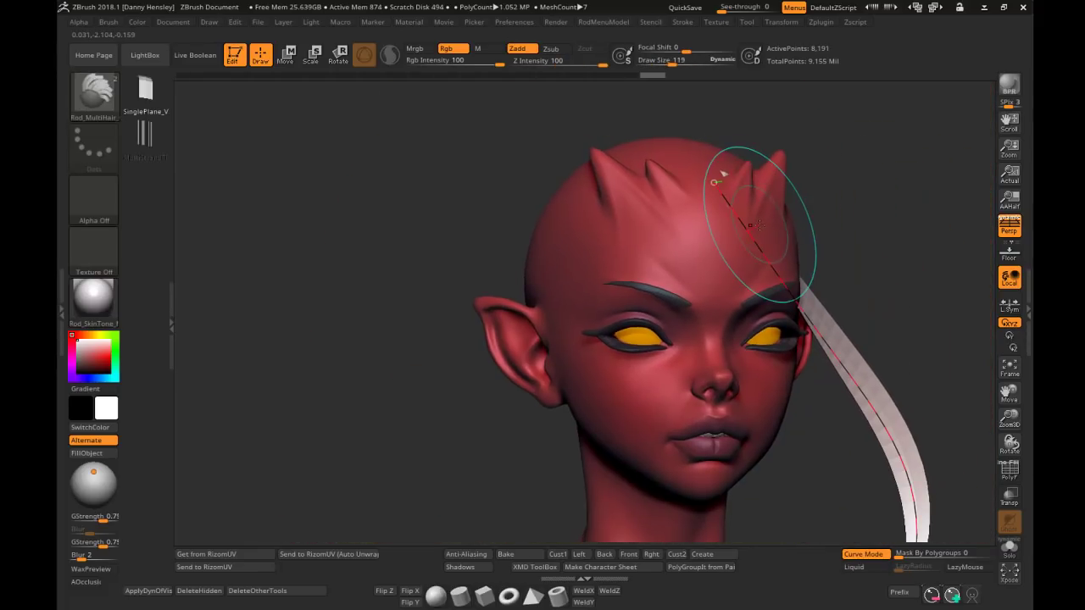
Pull the upper section of the strand's curve outward, clear of the forehead
left_click_drag(756, 237, 827, 305)
right_click_drag(869, 259, 827, 253)
right_click_drag(750, 246, 868, 263)
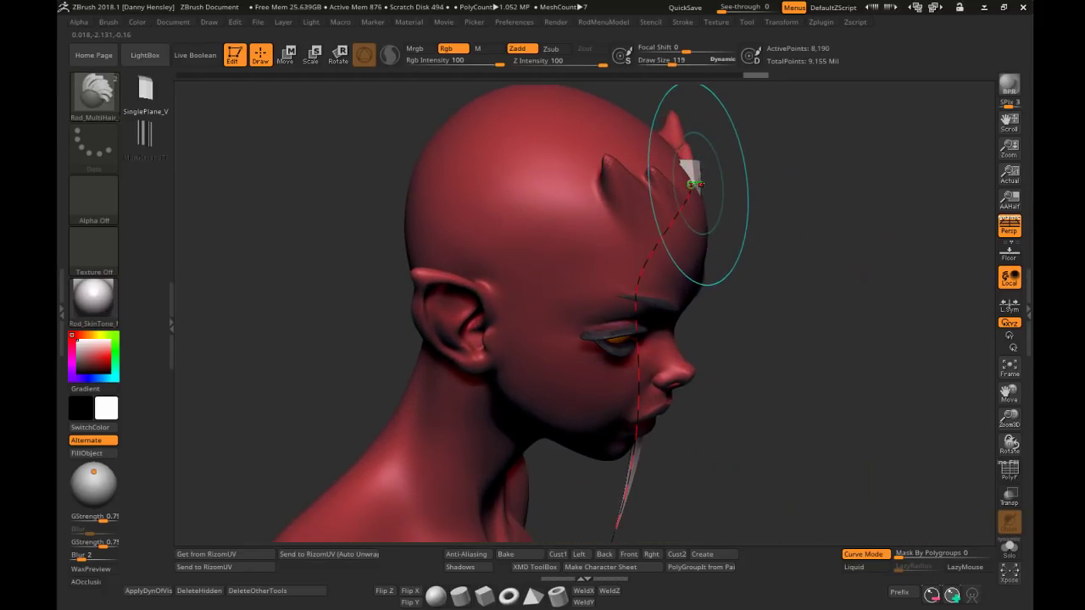
mouse_move(740, 199)
right_mouse_down()
mouse_move(675, 212)
mouse_move(678, 276)
right_mouse_up()
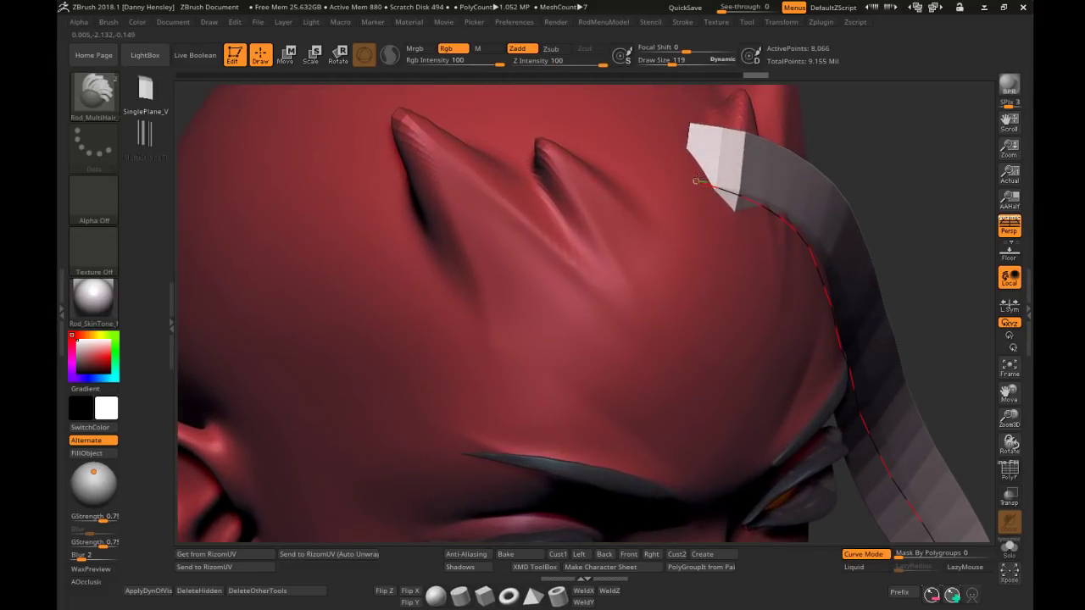
Smooth the strand's root section closer to the head beside the horns, undoing the extra stroke
left_click_drag(678, 178, 811, 246)
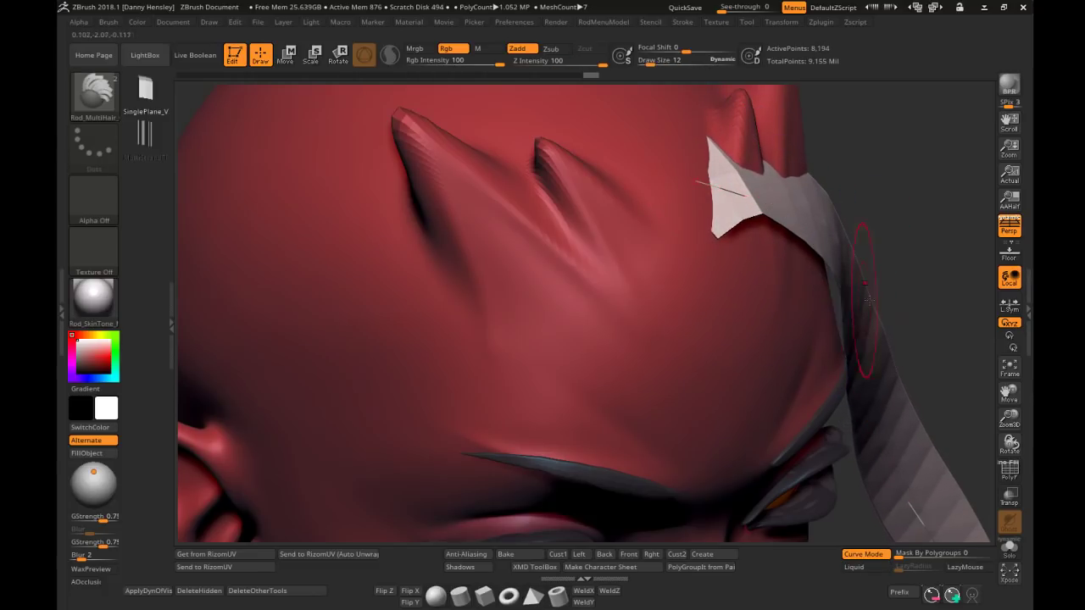
right_click_drag(861, 270, 852, 390)
key("ctrl+z")
left_click(667, 225)
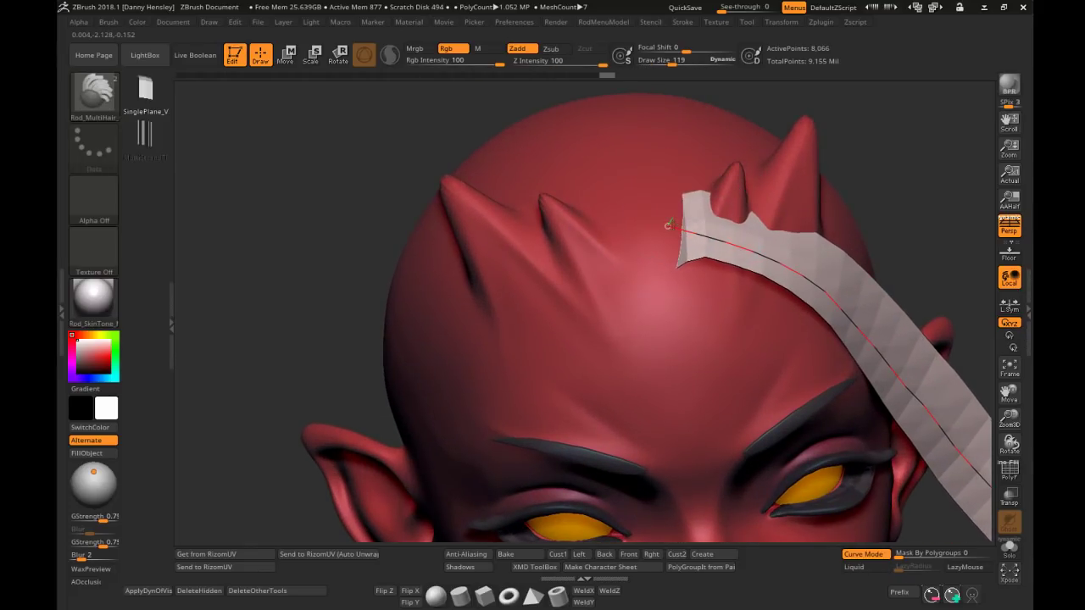
Update the strand and smooth its curve into an even sweep from the horns down to the shoulder
left_click(734, 243)
left_click(838, 292)
right_click_drag(837, 292, 737, 238, "alt")
left_click(716, 204)
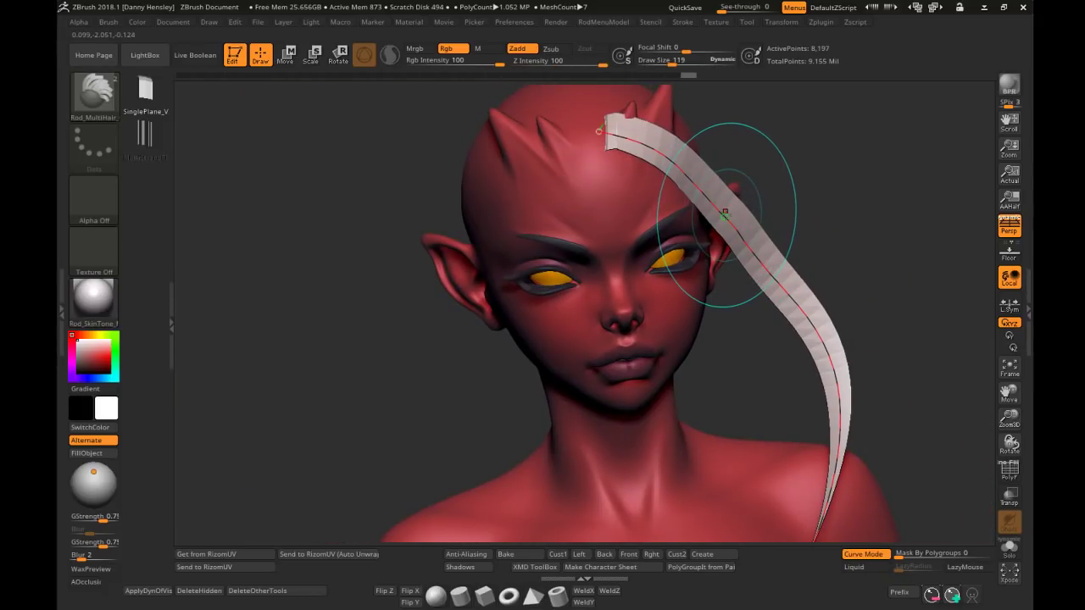
left_click(724, 214)
left_click_drag(724, 215, 824, 354, "shift")
left_click_drag(862, 345, 690, 229)
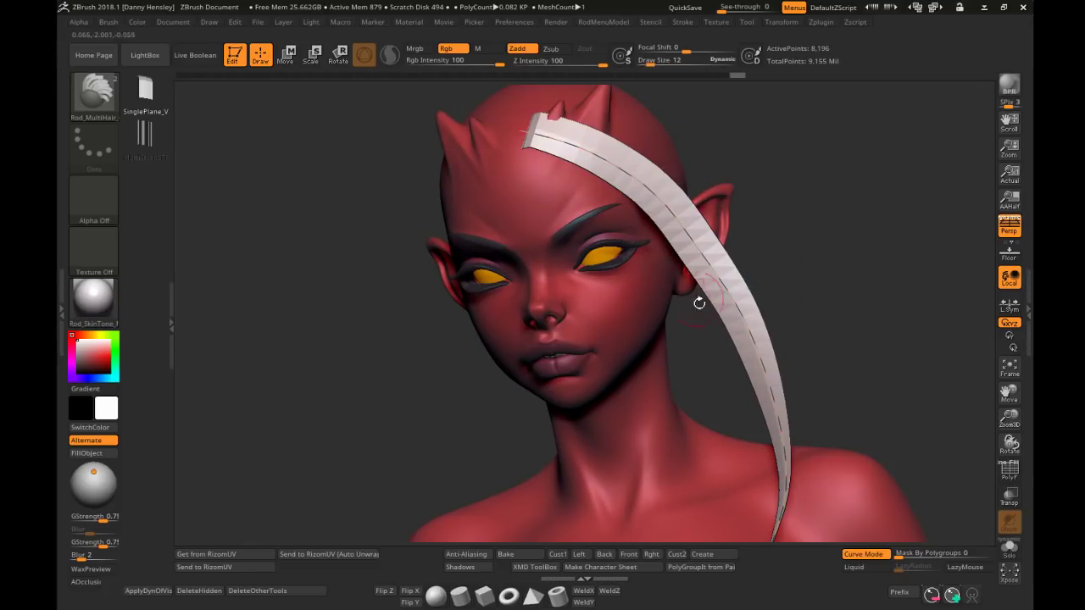
left_click_drag(700, 253, 740, 307)
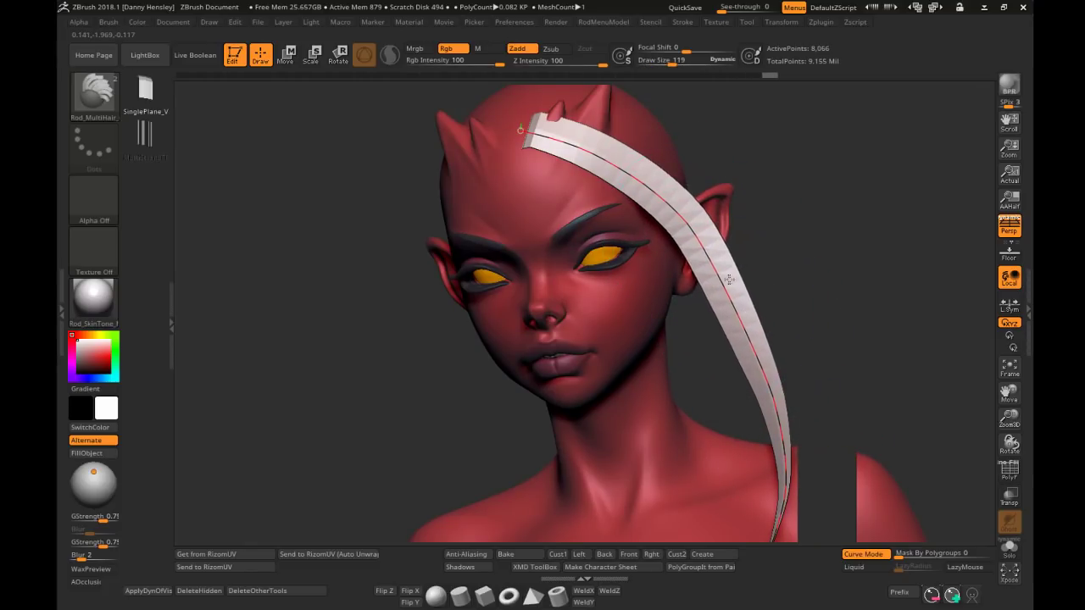
Set the draw size to 188 and bend the strand's middle section outward beside the ear
key("s")
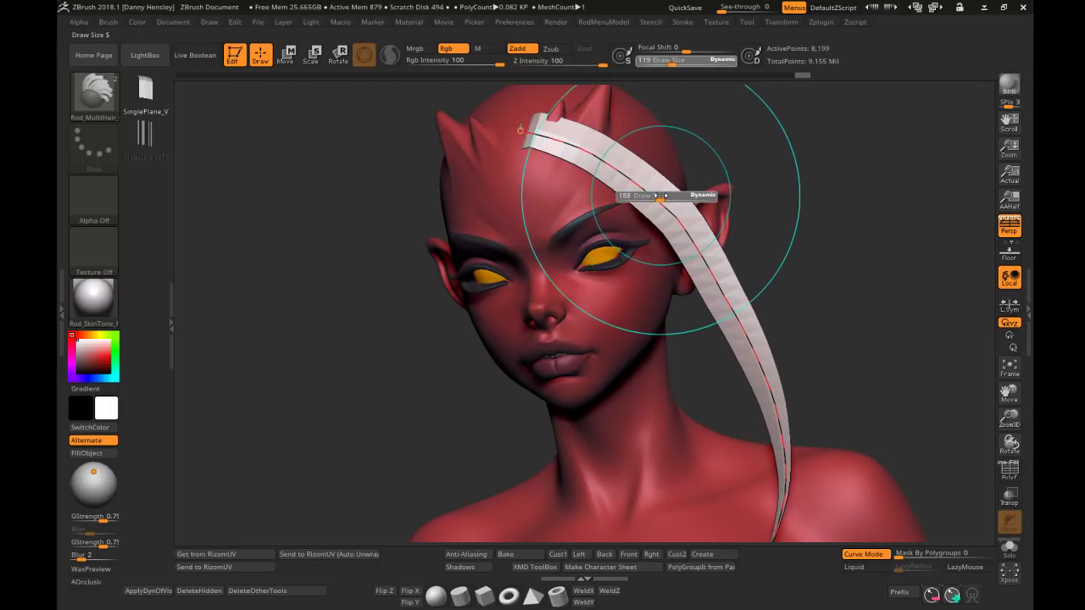
left_click_drag(665, 209, 655, 187)
left_click_drag(682, 223, 695, 213)
left_click(761, 287)
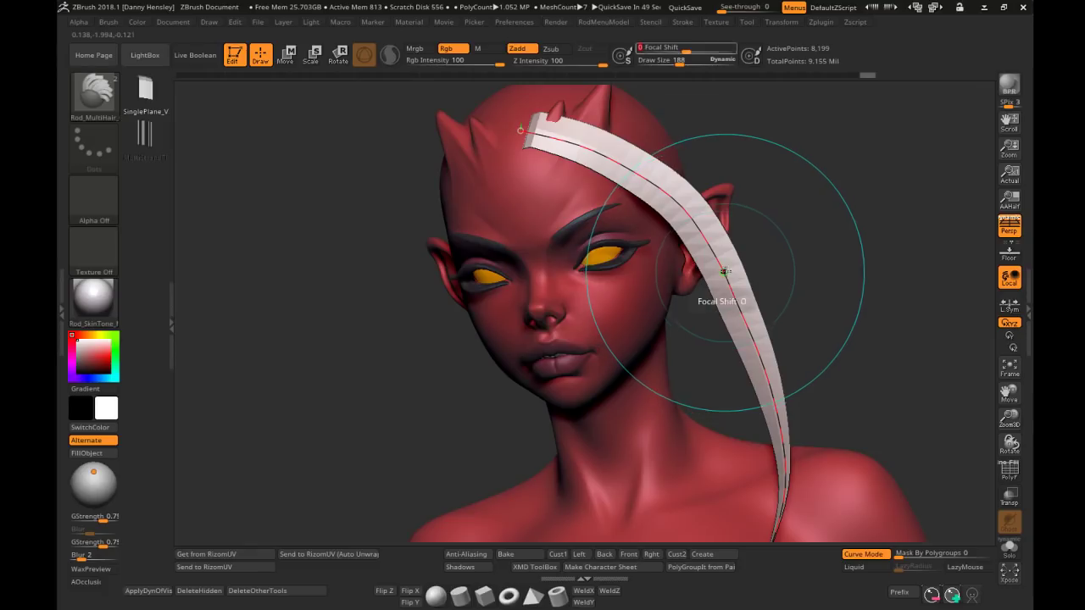
Set the Focal Shift to 46 and pull the strand's middle and lower curve outward beside the neck
key("o")
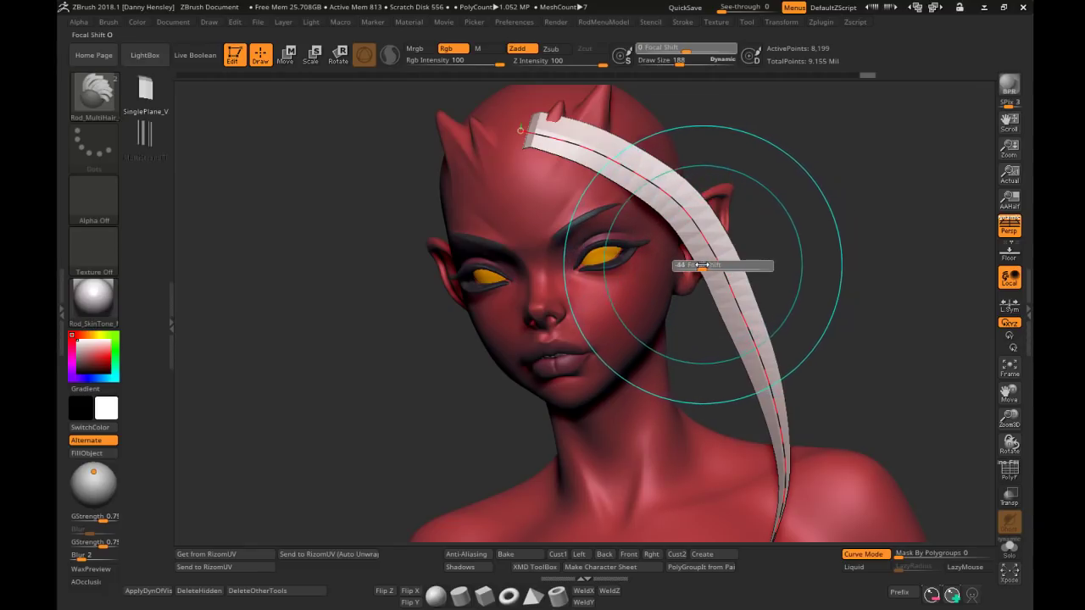
mouse_move(725, 265)
left_mouse_down()
mouse_move(746, 262)
mouse_move(731, 256)
left_mouse_up()
mouse_move(741, 293)
left_mouse_down()
mouse_move(789, 370)
mouse_move(845, 339)
left_mouse_up()
key("super+x")
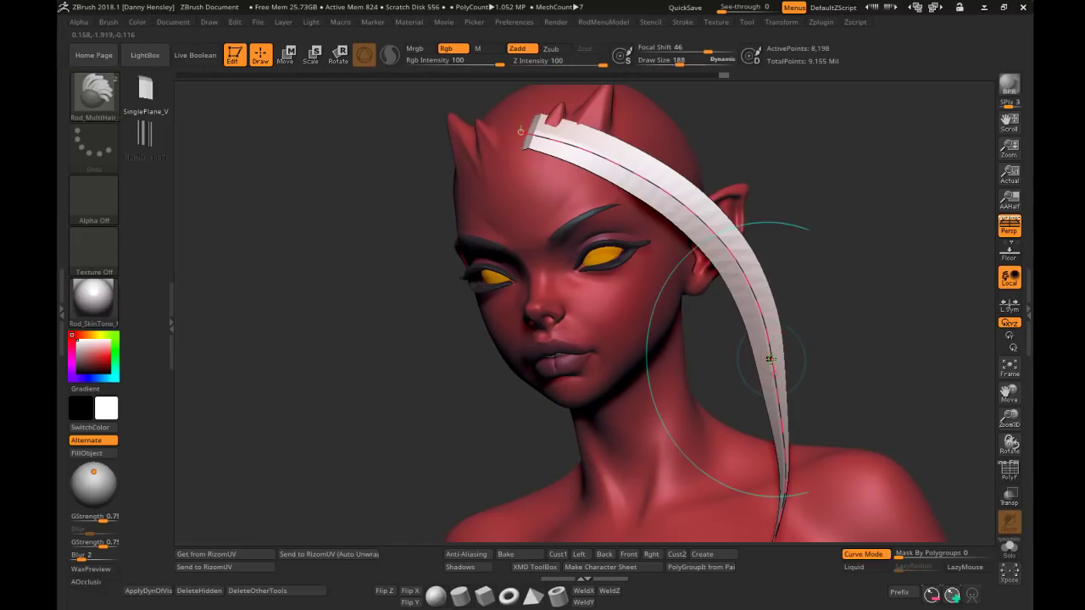
left_click_drag(765, 329, 773, 328)
left_click_drag(776, 375, 789, 398)
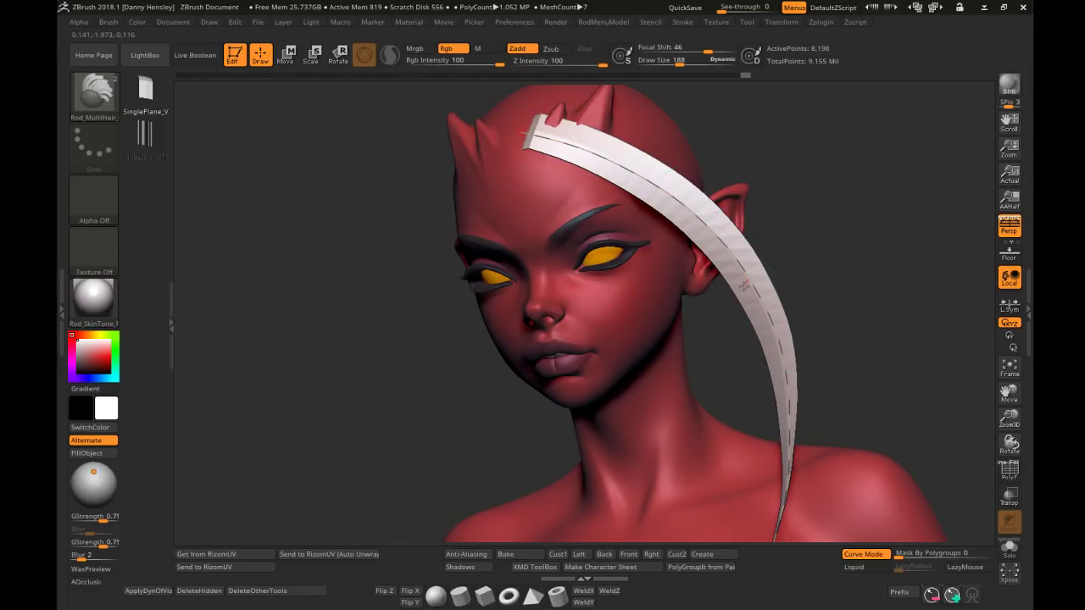
key("ctrl+z")
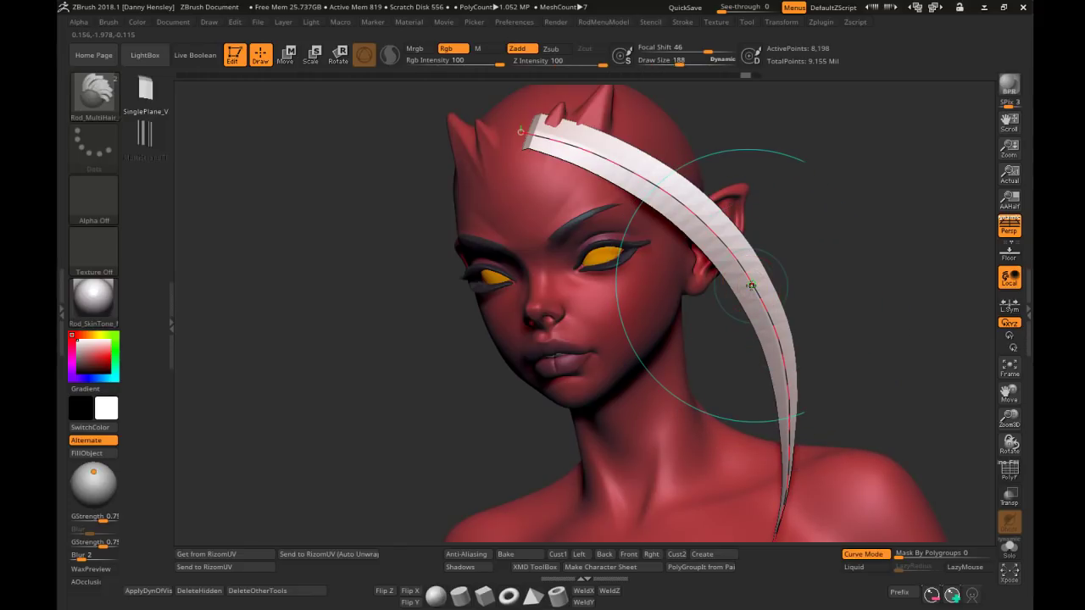
Set the Focal Shift to -72 and push the strand's curve outward at several points between ear and shoulder
key("o")
mouse_move(750, 286)
left_mouse_down()
mouse_move(695, 285)
mouse_move(761, 266)
left_mouse_up()
left_click_drag(770, 307, 779, 303)
left_click_drag(791, 371, 800, 373)
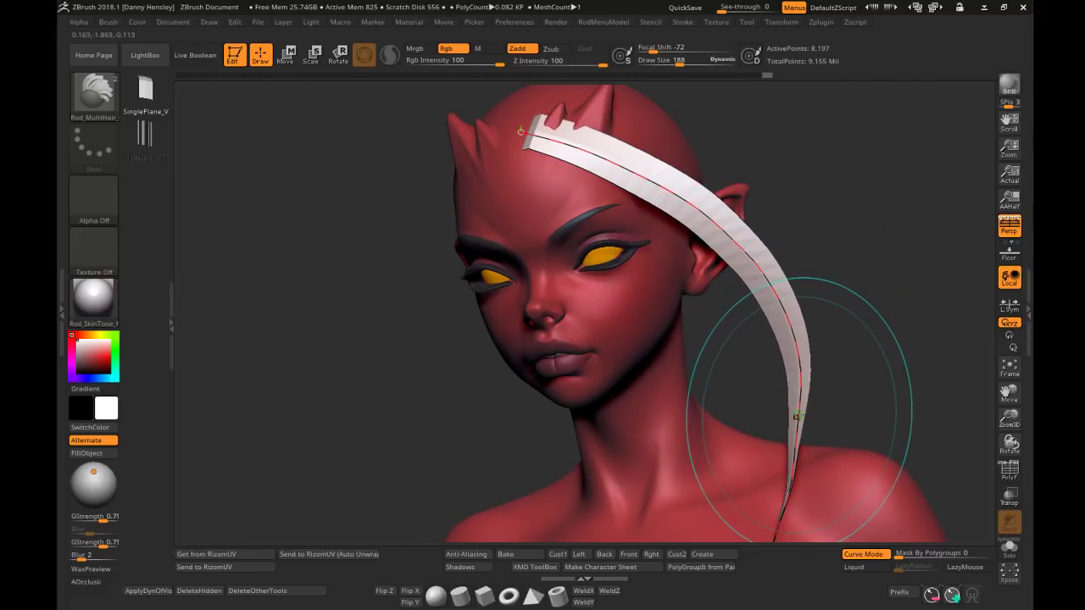
left_click_drag(797, 417, 808, 419)
left_click_drag(798, 332, 809, 327)
left_click_drag(752, 259, 784, 254)
Set the Focal Shift to -7 and bend the strand's middle outward, then back toward the neck below the ear
key("o")
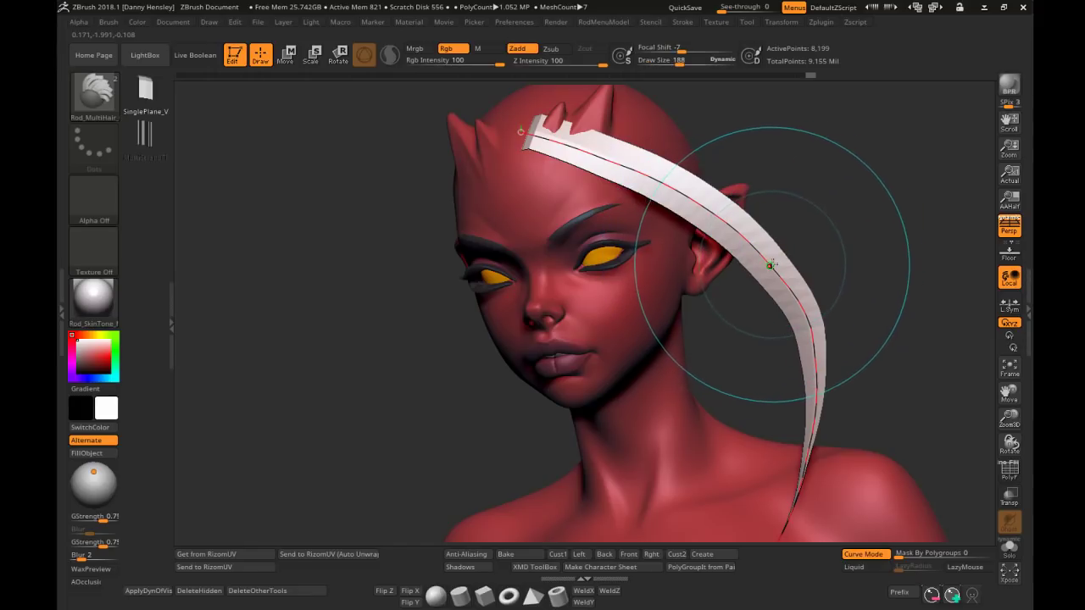
mouse_move(805, 456)
left_mouse_down()
mouse_move(852, 313)
mouse_move(852, 267)
left_mouse_up()
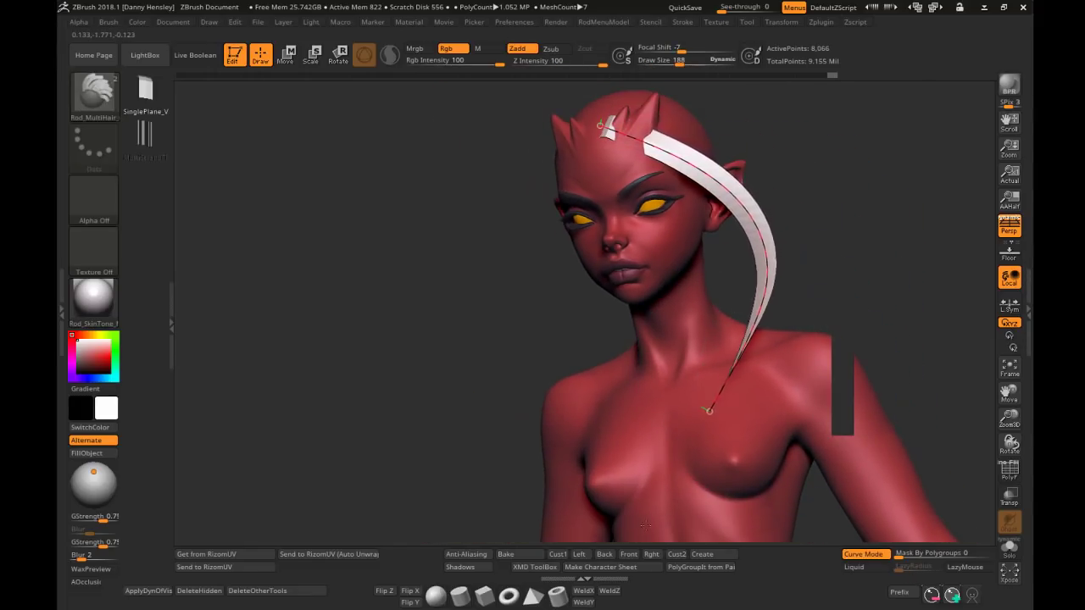
left_click_drag(902, 204, 826, 203)
left_click_drag(748, 227, 735, 230)
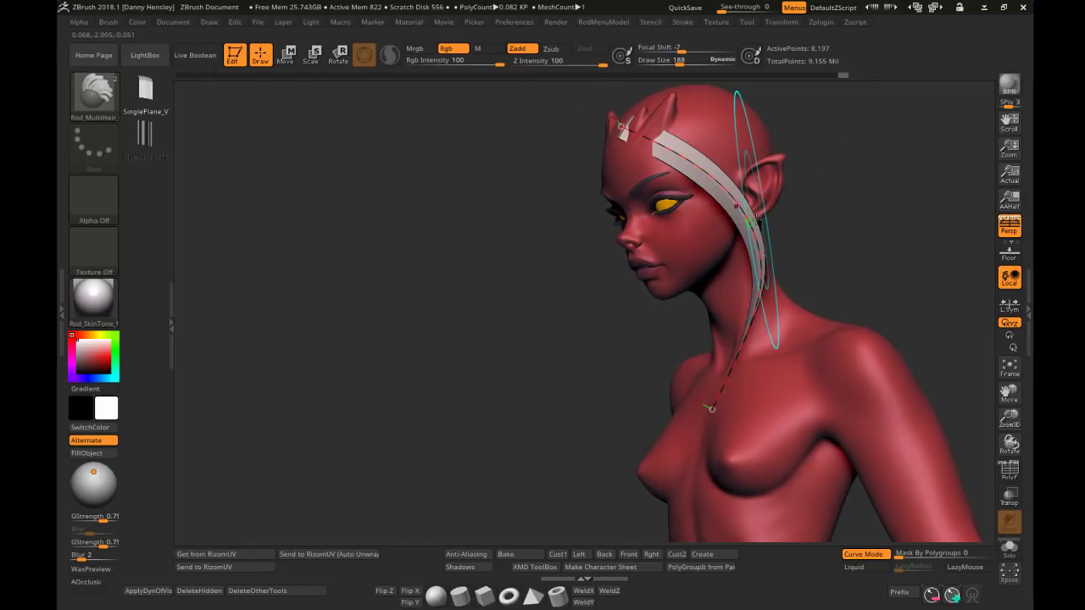
left_click_drag(822, 210, 775, 209)
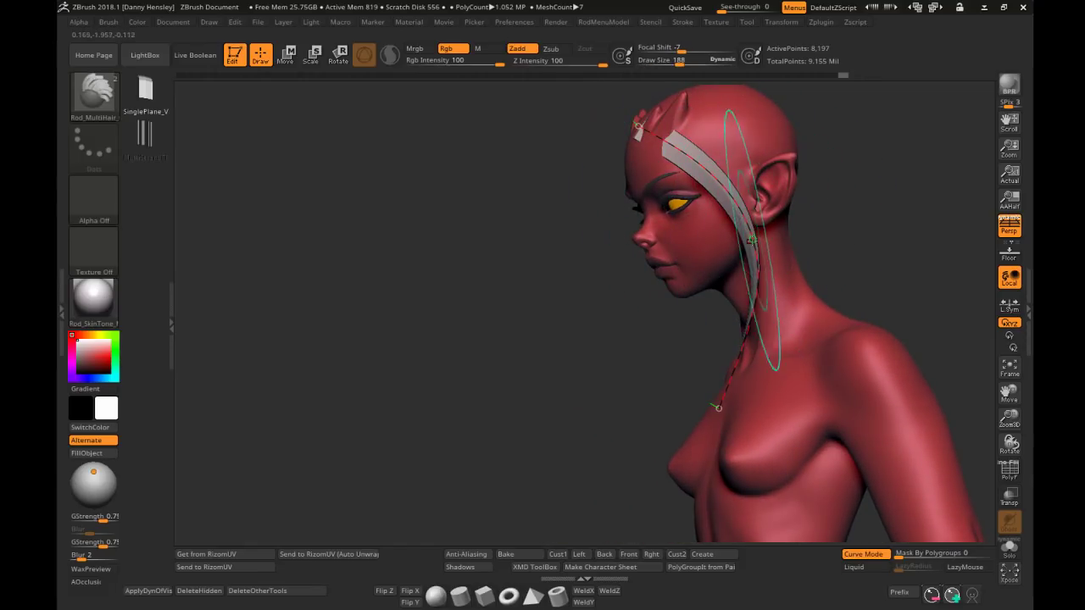
mouse_move(753, 247)
left_mouse_down()
mouse_move(803, 244)
mouse_move(787, 220)
mouse_move(809, 229)
left_mouse_up()
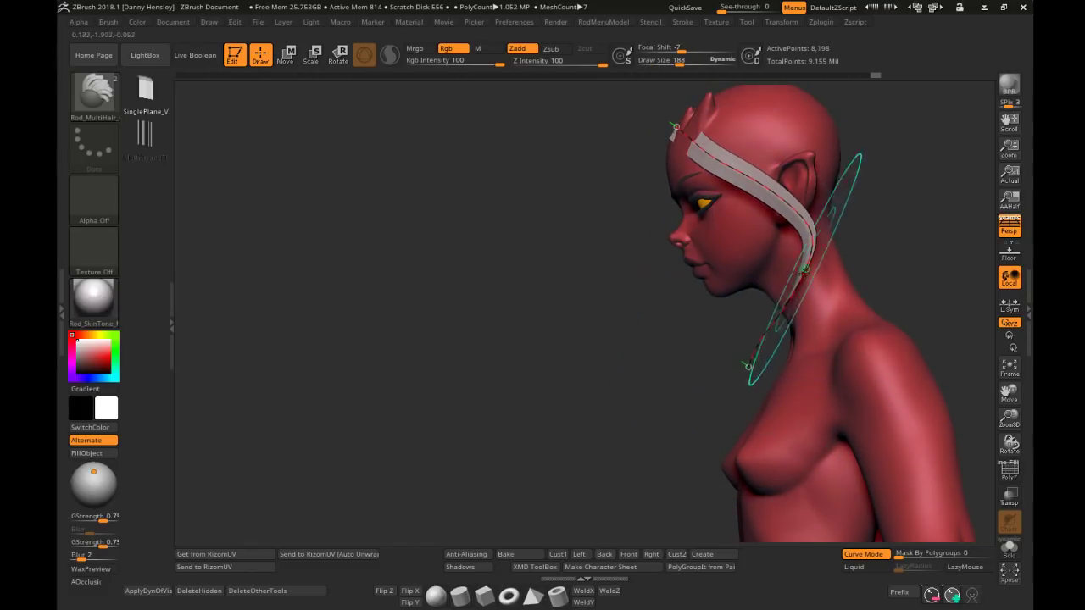
Refine the strand's curve in side view, adjusting its lower section at the neck and the section beside the ear
left_click_drag(795, 288, 778, 365)
left_click_drag(808, 298, 817, 294)
left_click_drag(797, 217, 805, 212)
right_click_drag(786, 173, 827, 160)
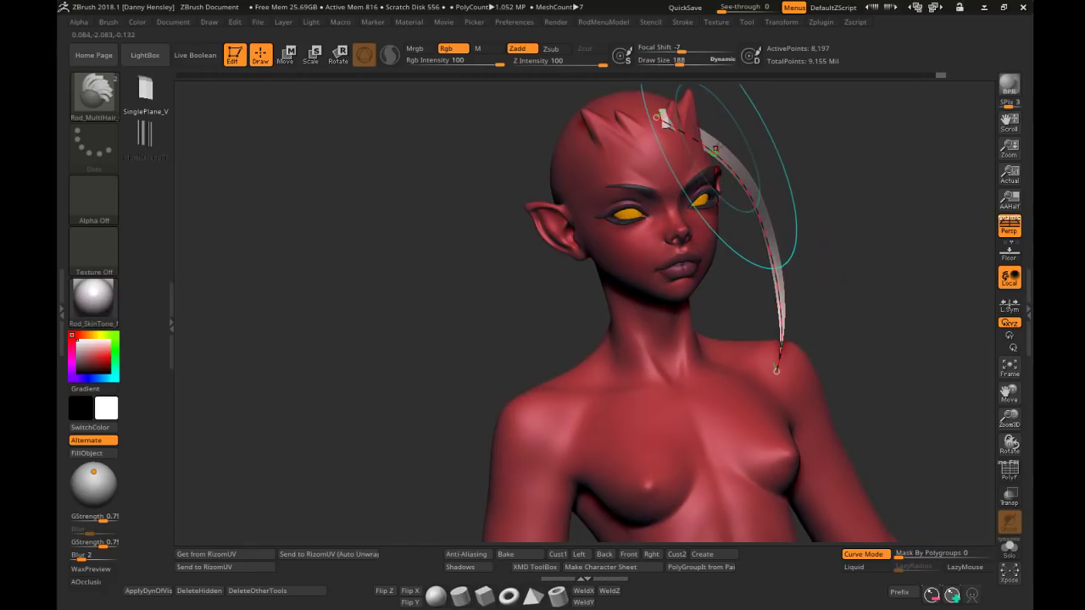
Undo the last curve edit and pull the strand's upper, middle and lower sections inward beside the face
key("ctrl+z")
mouse_move(725, 169)
left_mouse_down()
mouse_move(730, 152)
mouse_move(744, 165)
mouse_move(739, 196)
left_mouse_up()
left_click_drag(759, 248, 742, 256)
left_click_drag(755, 302, 744, 321)
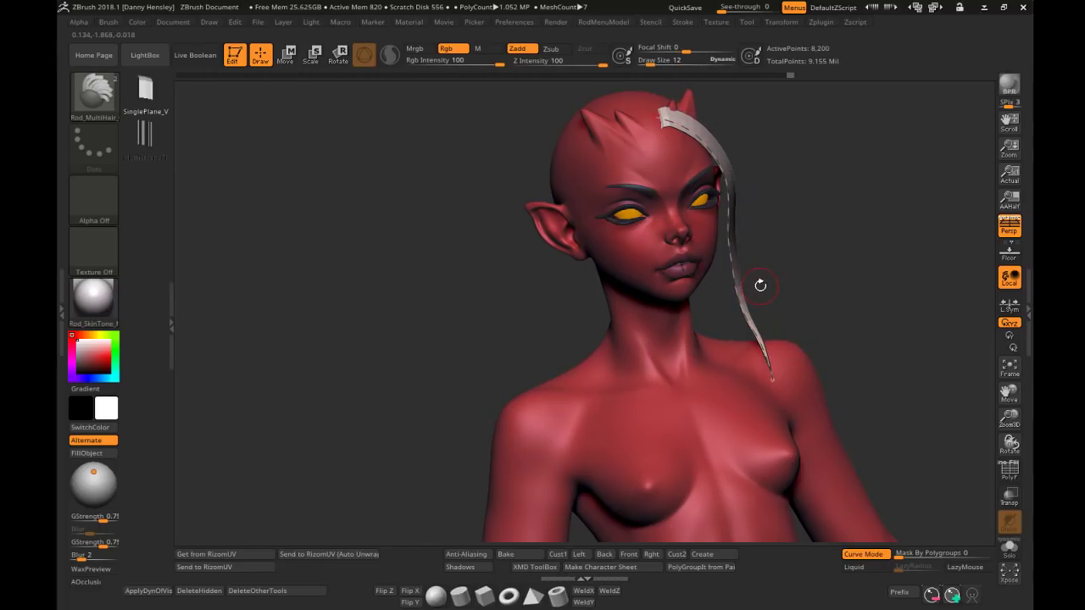
Set the Focal Shift to 49 and pull the strand's middle and lower sections closer to the cheek and neck
key("o")
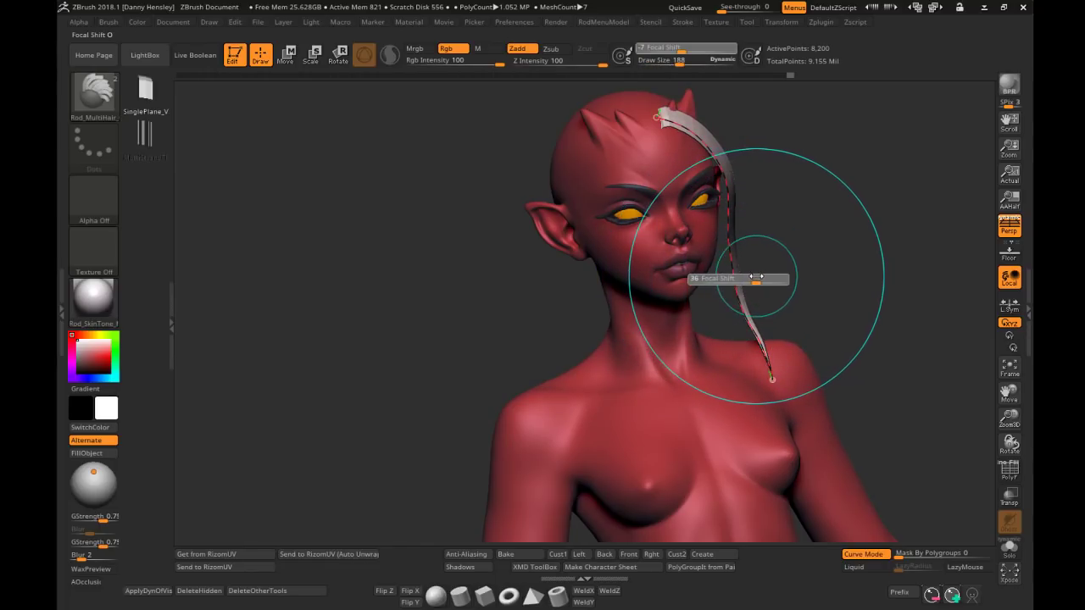
left_click_drag(736, 233, 733, 269)
left_click_drag(750, 323, 737, 300)
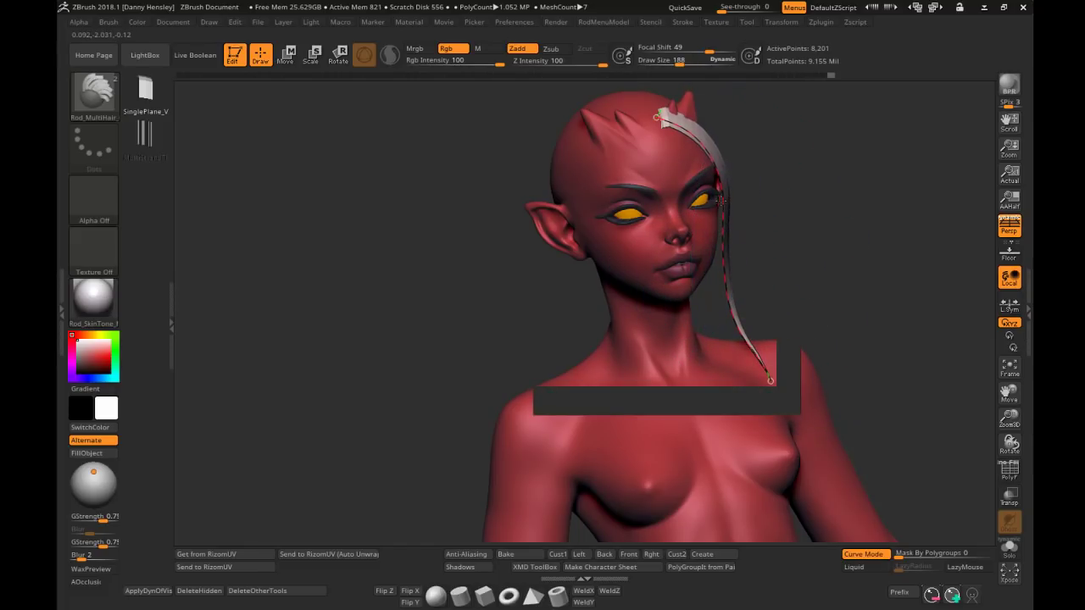
left_click_drag(847, 204, 773, 240)
mouse_move(773, 240)
right_mouse_down("ctrl")
mouse_move(765, 188)
mouse_move(658, 232)
right_mouse_up("ctrl")
left_click_drag(647, 230, 641, 232)
mouse_move(628, 211)
right_mouse_down()
mouse_move(774, 155)
mouse_move(836, 177)
mouse_move(780, 309)
right_mouse_up()
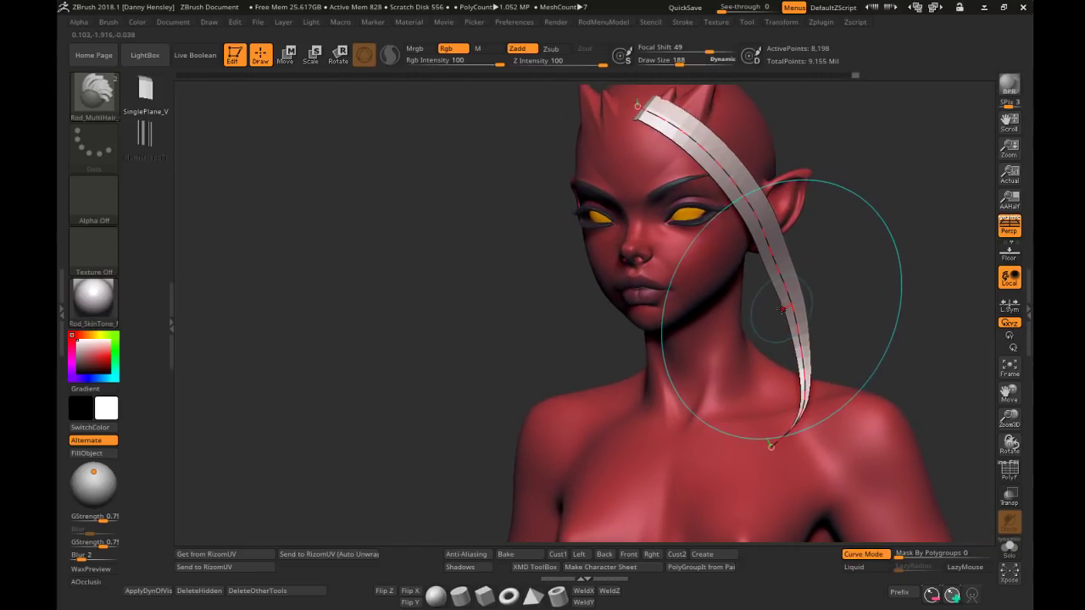
Nudge several points along the strand inward between ear and shoulder, and move its tip further toward the chest
mouse_move(793, 301)
left_mouse_down()
mouse_move(782, 314)
mouse_move(771, 290)
left_mouse_up()
left_click_drag(760, 236, 753, 239)
left_click_drag(768, 281, 763, 283)
left_click_drag(782, 333, 778, 334)
right_click_drag(776, 335, 729, 434)
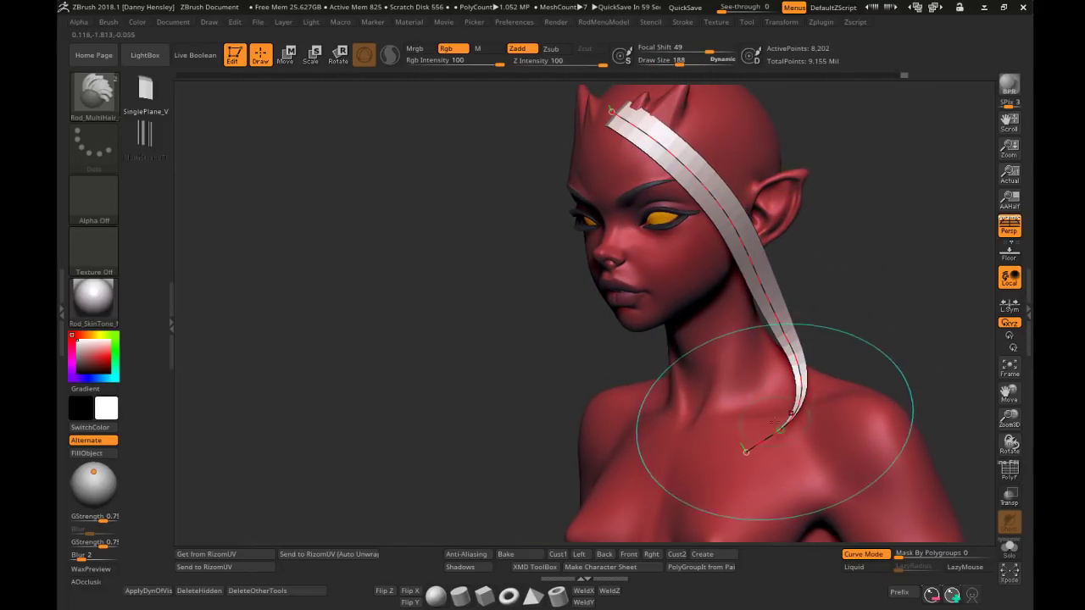
left_click_drag(746, 451, 730, 462)
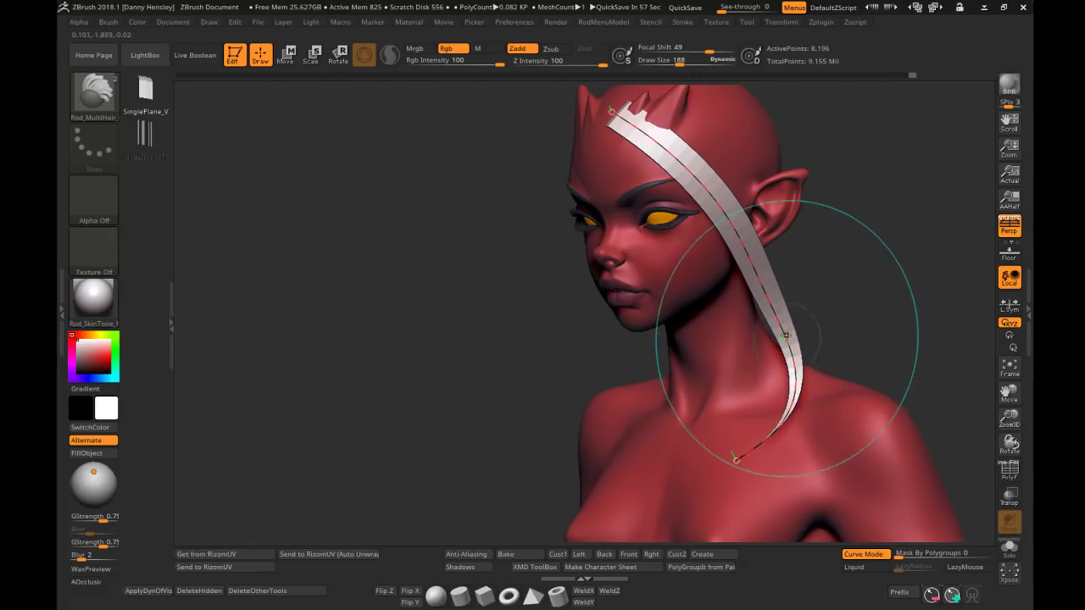
right_click_drag(782, 228, 791, 283)
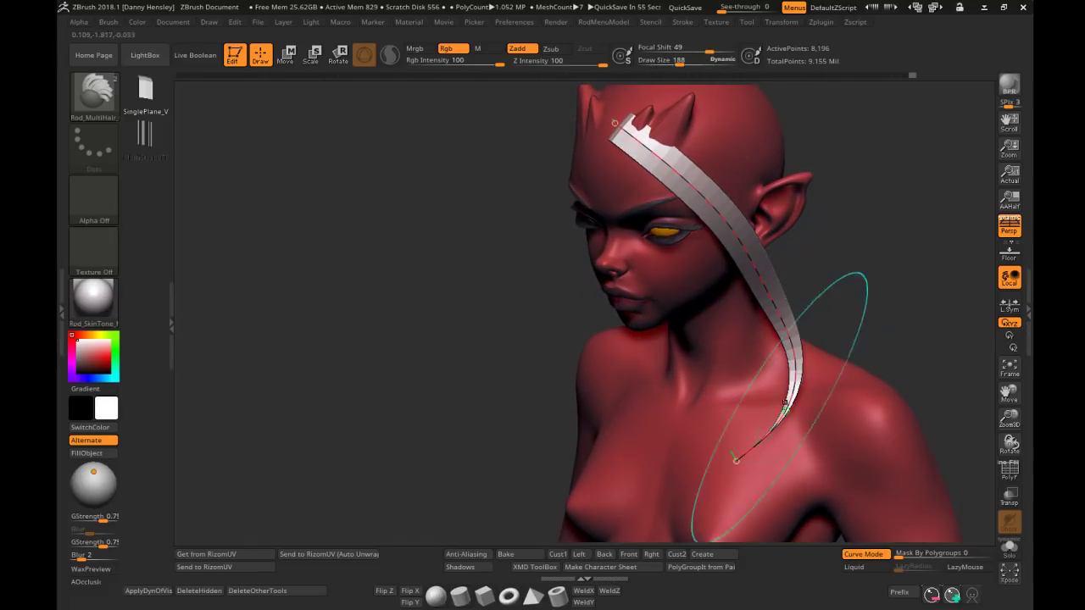
Turn off Size in the Curve Modifiers, update the strand to a uniform width and inspect it from several angles
left_click(690, 25)
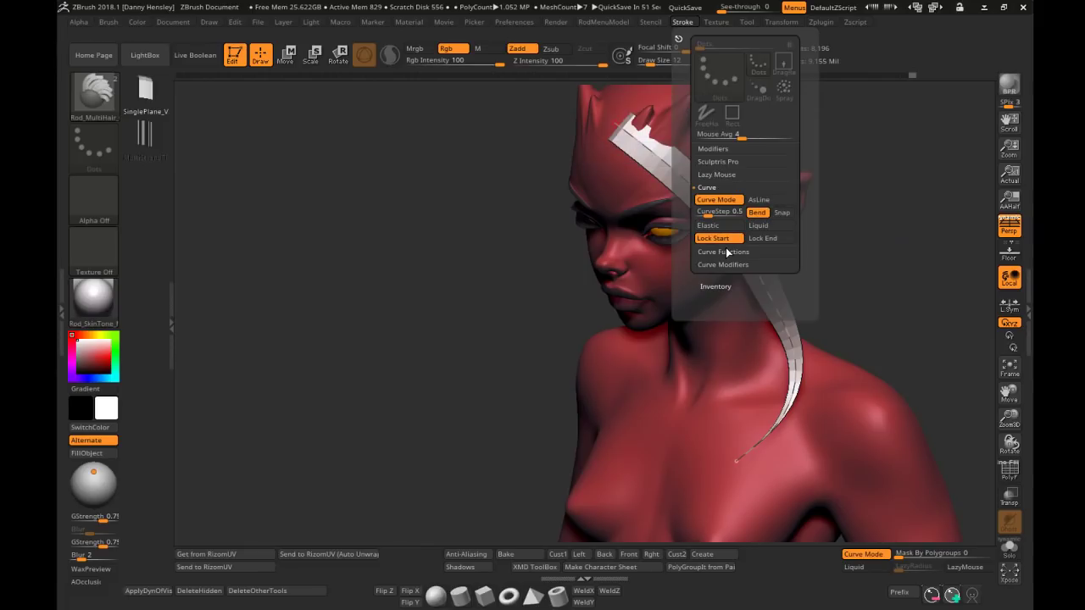
left_click(726, 265)
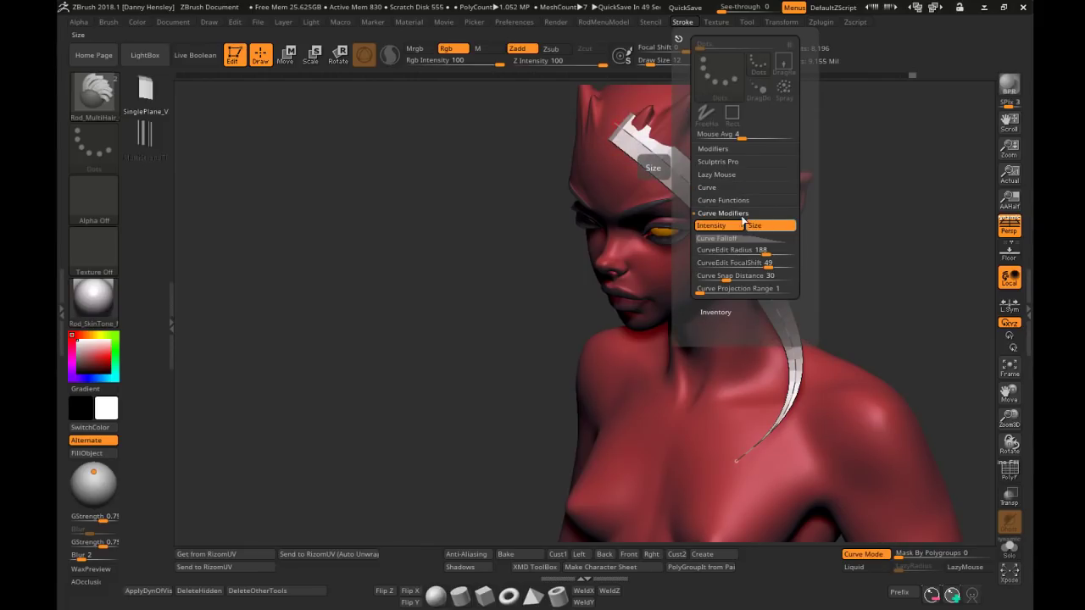
left_click(770, 228)
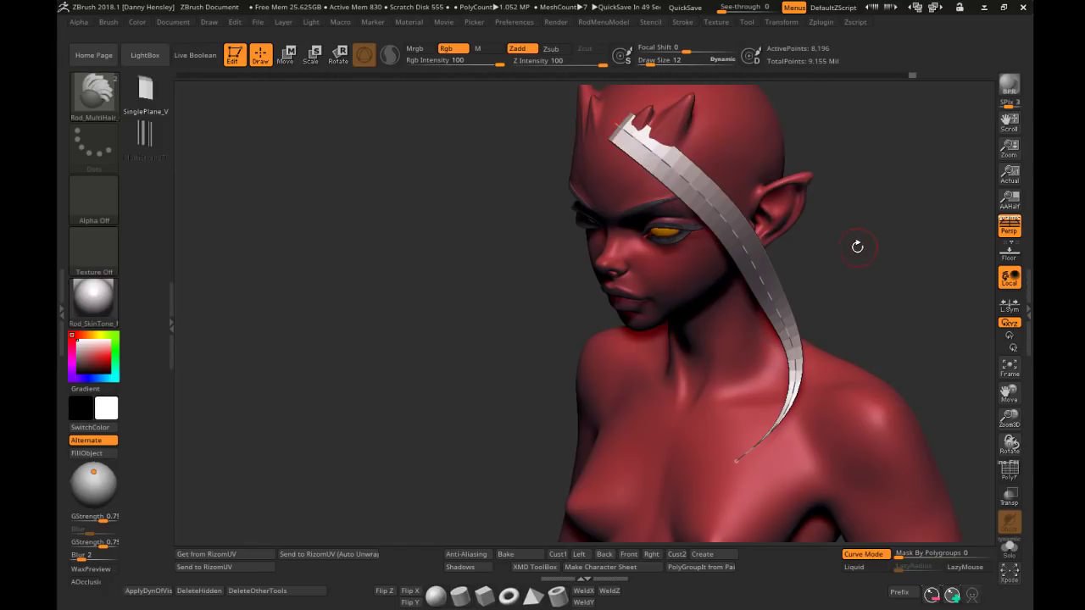
left_click(735, 238)
left_click_drag(875, 300, 653, 205)
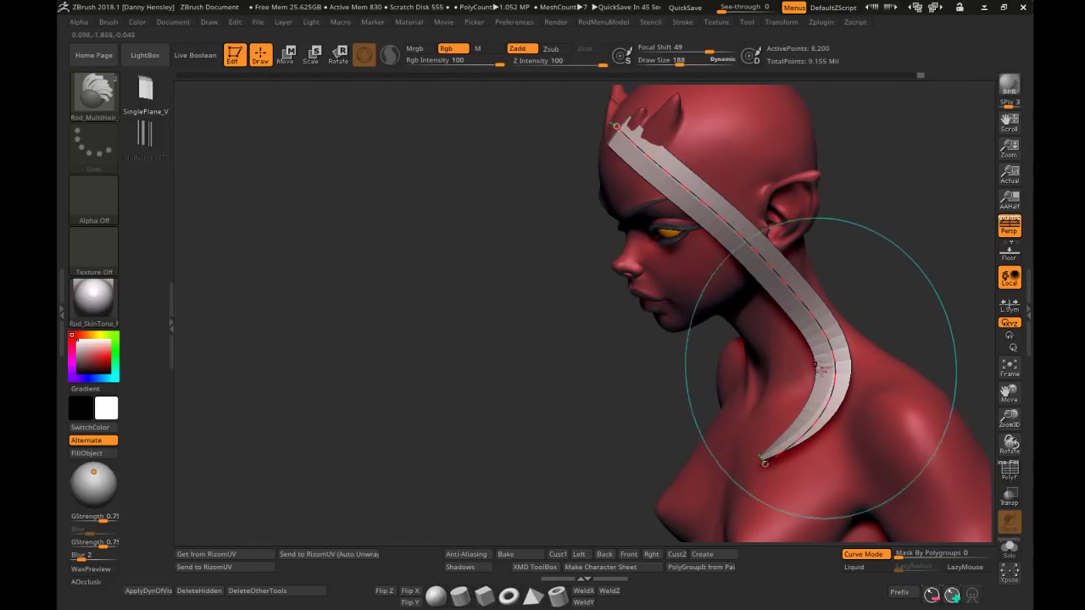
left_click_drag(585, 201, 839, 172, "shift")
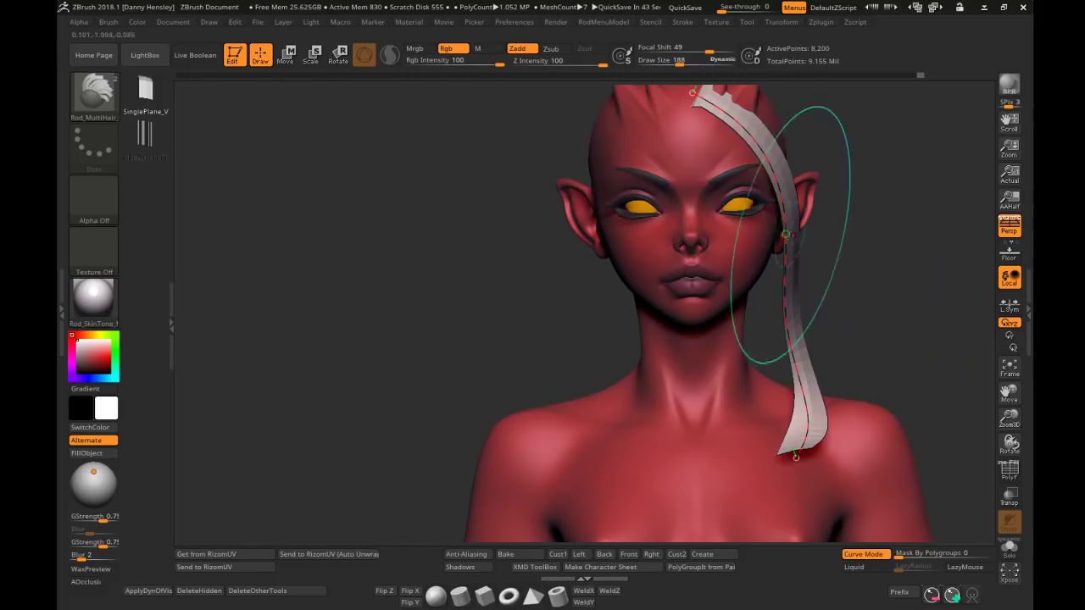
mouse_move(900, 276)
left_mouse_down()
mouse_move(817, 248)
mouse_move(826, 252)
left_mouse_up()
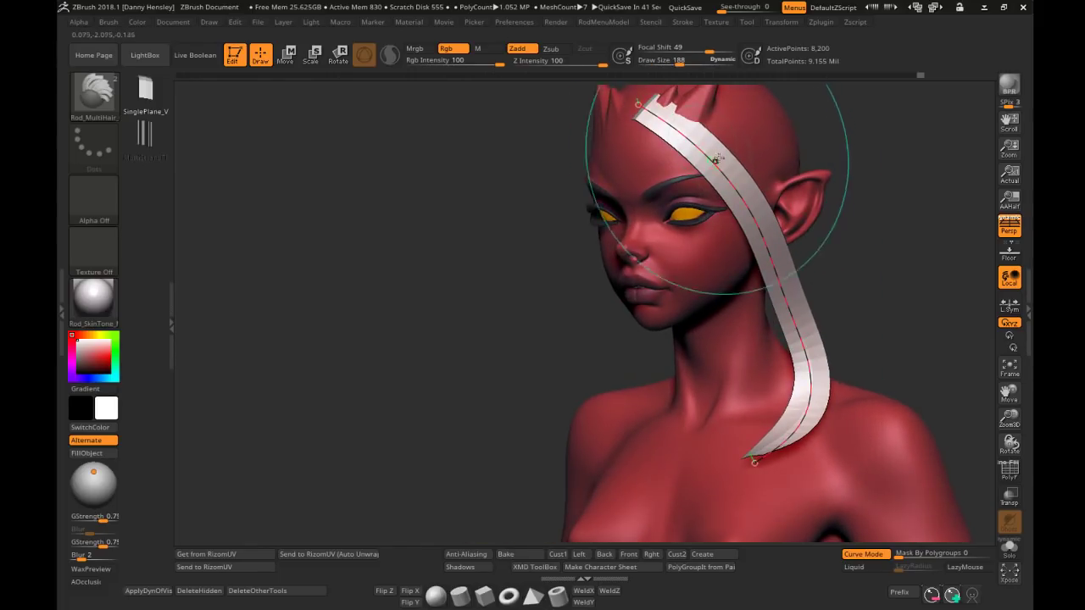
left_click(694, 23)
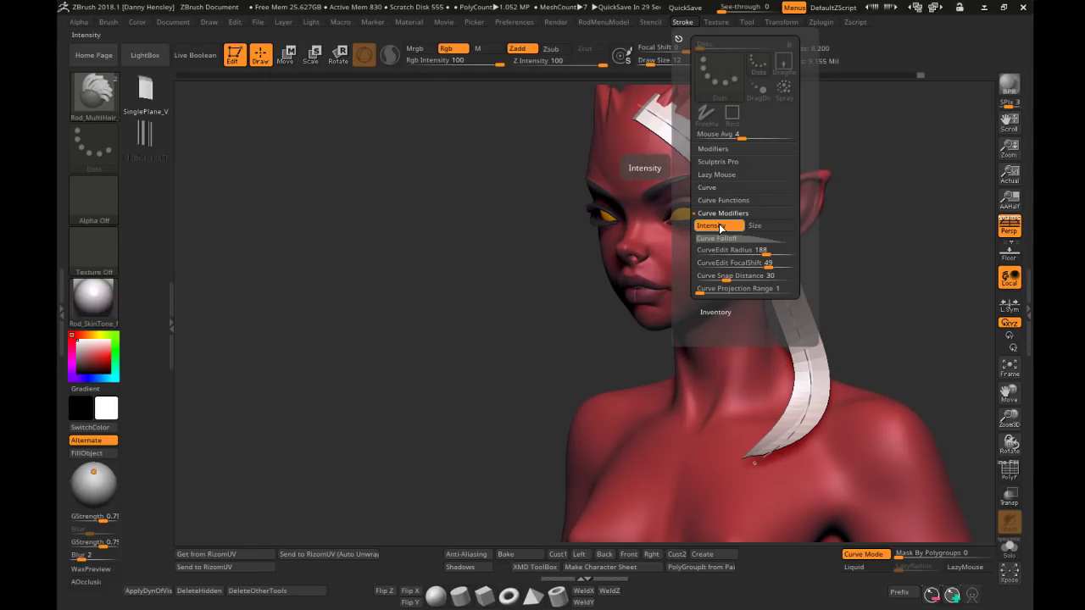
Switch the active sculpting brush to CurveTube
left_click(101, 98)
key("c")
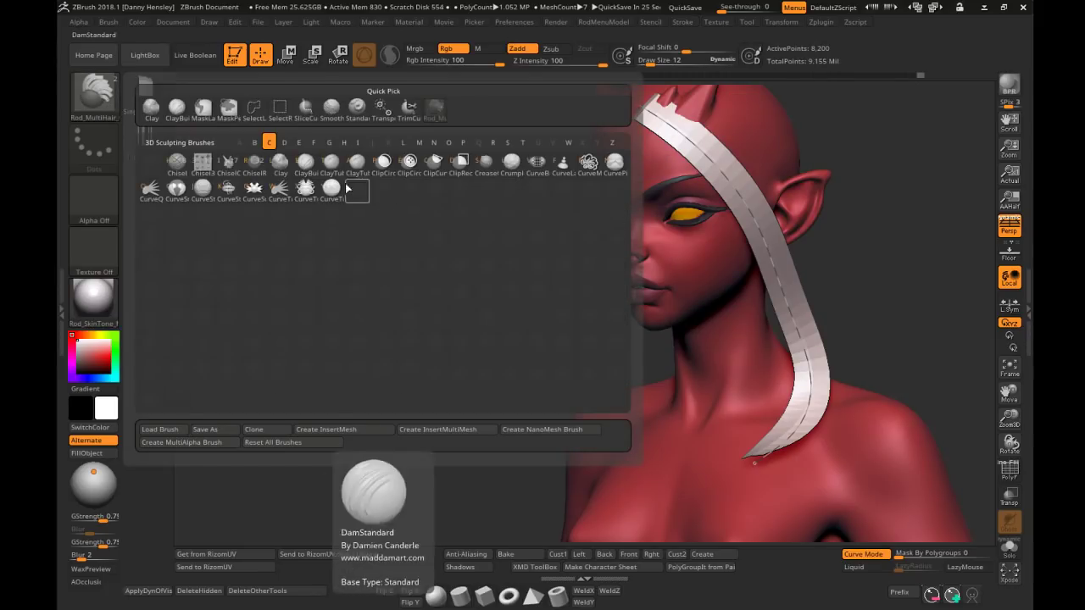
left_click(354, 189)
Draw a thick straight tube from beside the large horn diagonally down past the ear
left_click_drag(499, 228, 674, 180)
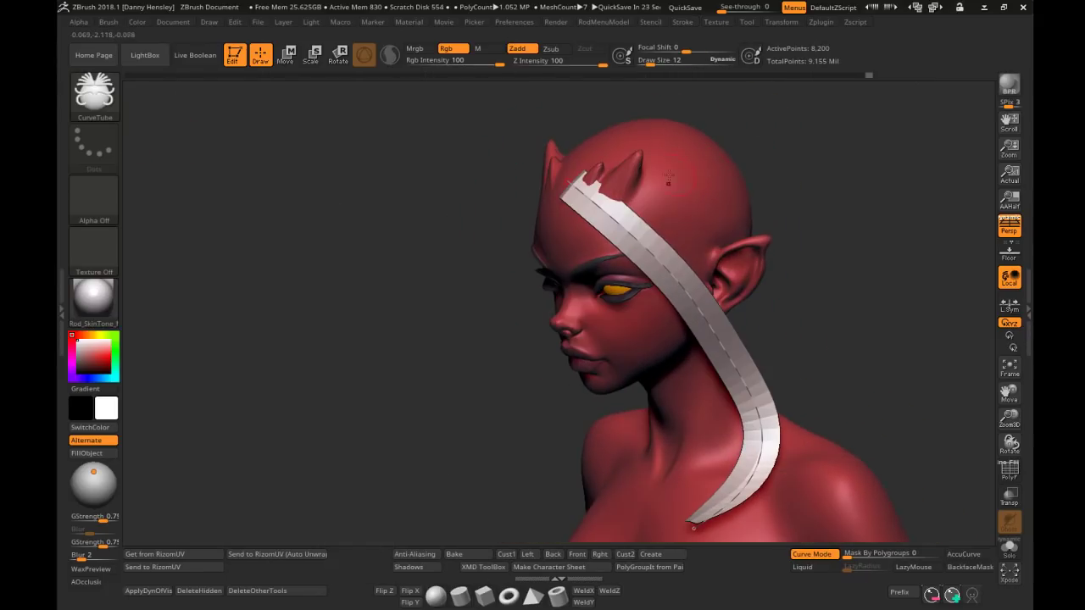
left_click_drag(739, 302, 746, 314)
mouse_move(874, 262)
left_mouse_down("alt")
mouse_move(854, 309)
mouse_move(911, 283)
left_mouse_up("alt")
left_click(789, 395)
mouse_move(789, 395)
left_mouse_down("alt")
mouse_move(703, 169)
mouse_move(779, 175)
mouse_move(719, 154)
left_mouse_up("alt")
key("ctrl+z")
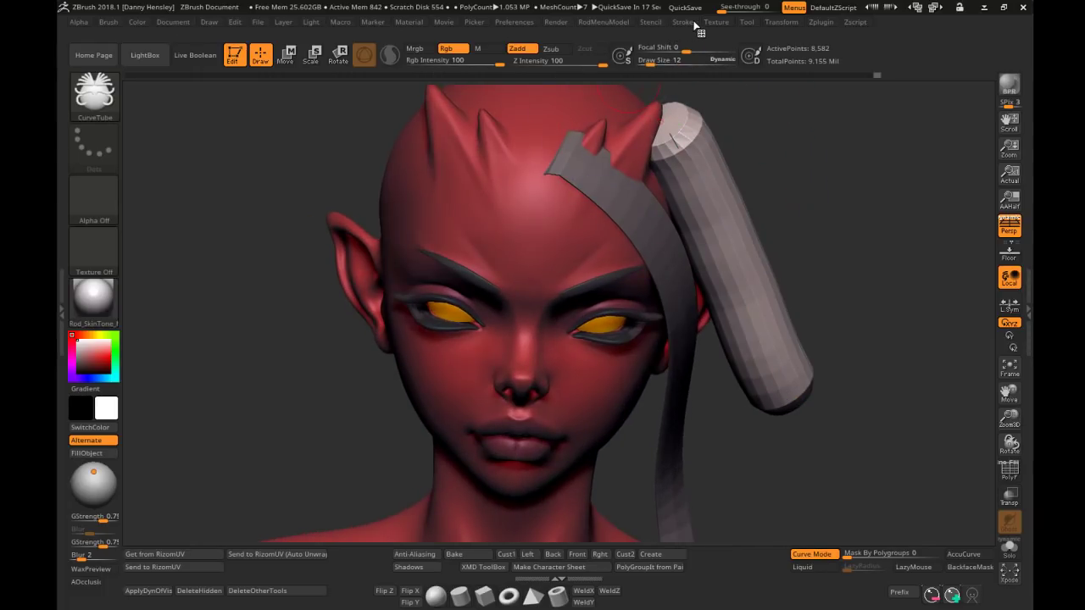
Set the Z Intensity to 0 and update the tube beside the ear
left_click(685, 22)
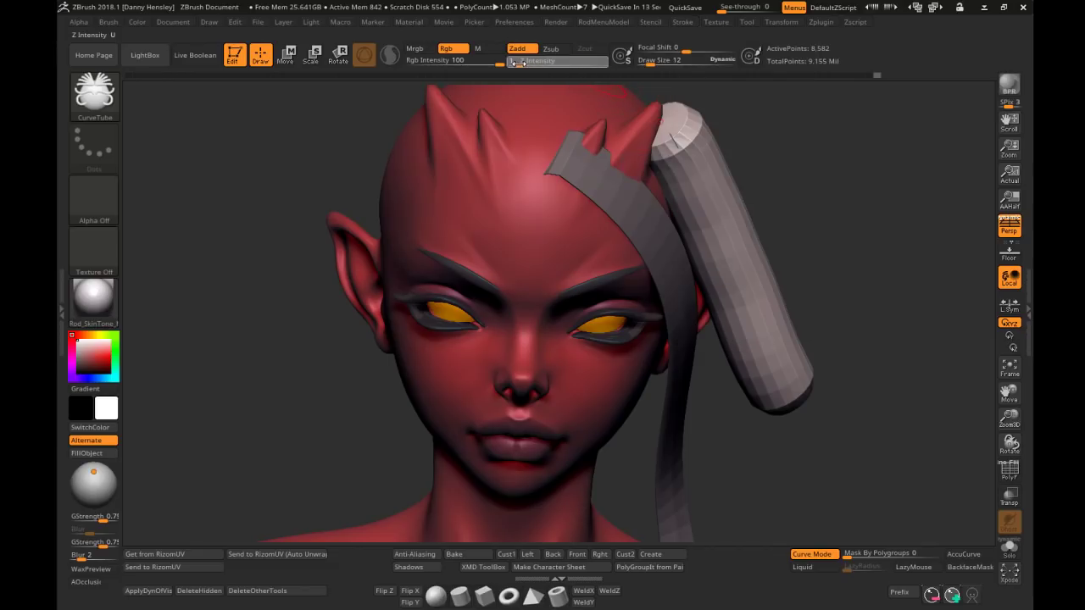
mouse_move(890, 200)
left_mouse_down()
mouse_move(823, 209)
mouse_move(773, 240)
mouse_move(719, 209)
left_mouse_up()
left_click(720, 233)
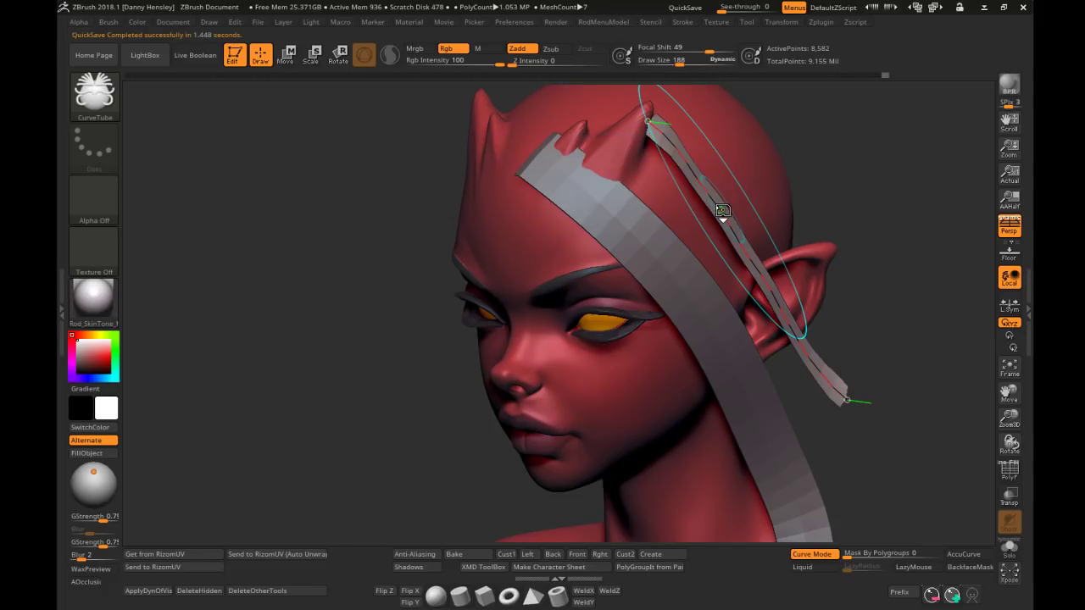
Set the Z Intensity to 16, update the tube to check its thickness, and undo the tube
right_click_drag(722, 210, 763, 249)
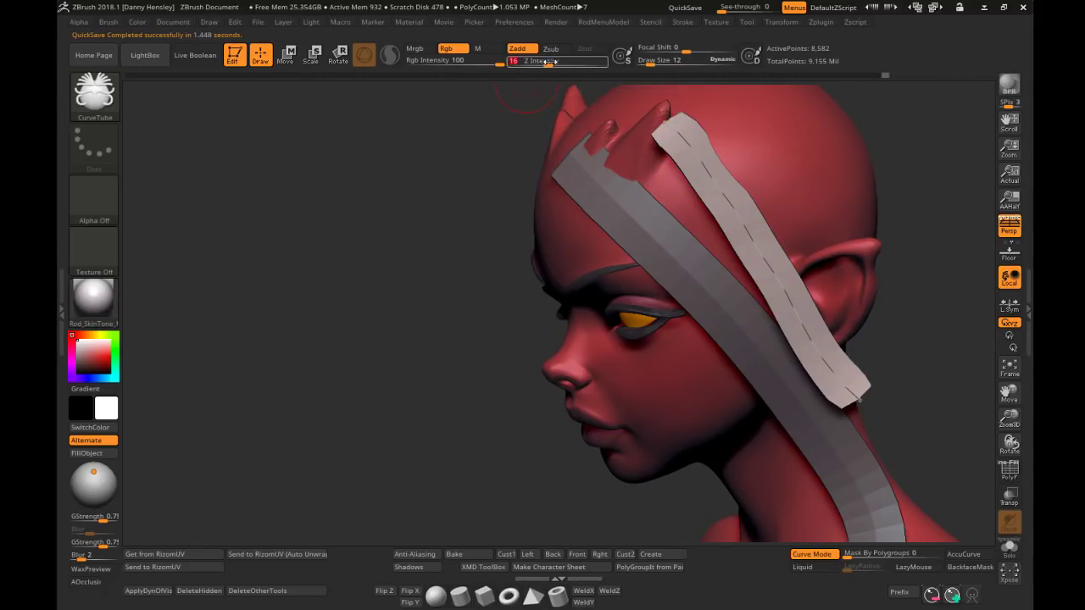
left_click(743, 222)
mouse_move(746, 224)
right_mouse_down()
mouse_move(835, 236)
mouse_move(797, 266)
mouse_move(763, 249)
right_mouse_up()
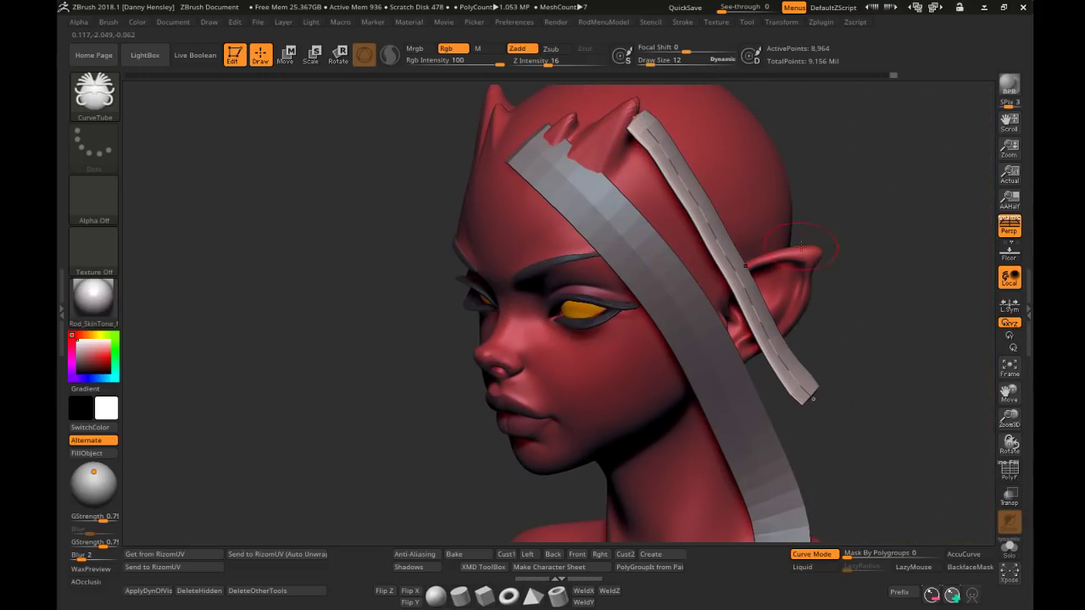
right_click_drag(746, 246, 799, 242)
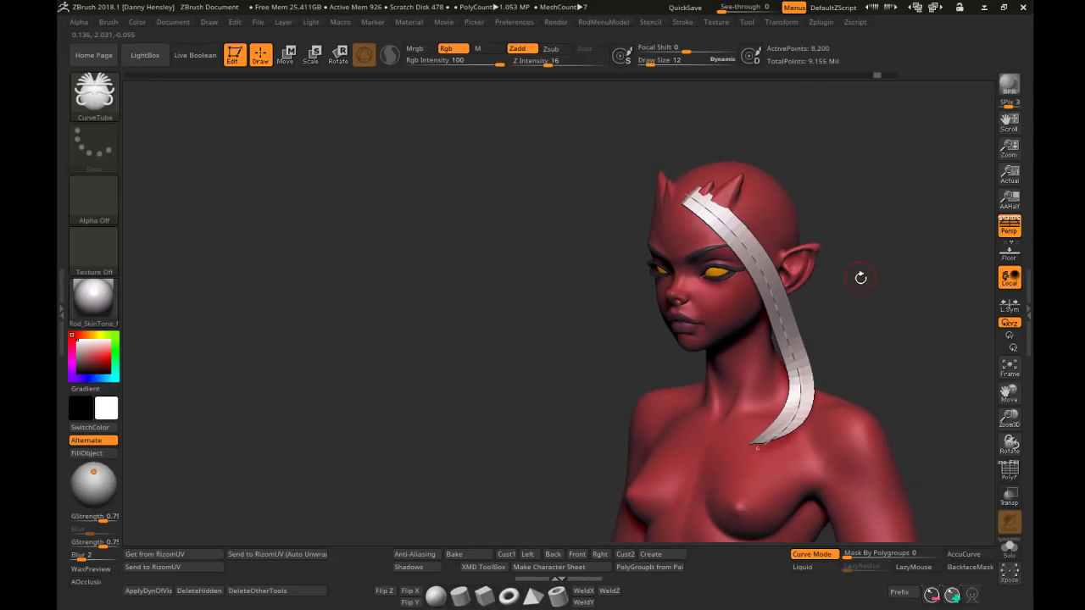
mouse_move(859, 278)
right_mouse_down()
mouse_move(904, 276)
mouse_move(846, 290)
mouse_move(824, 281)
right_mouse_up()
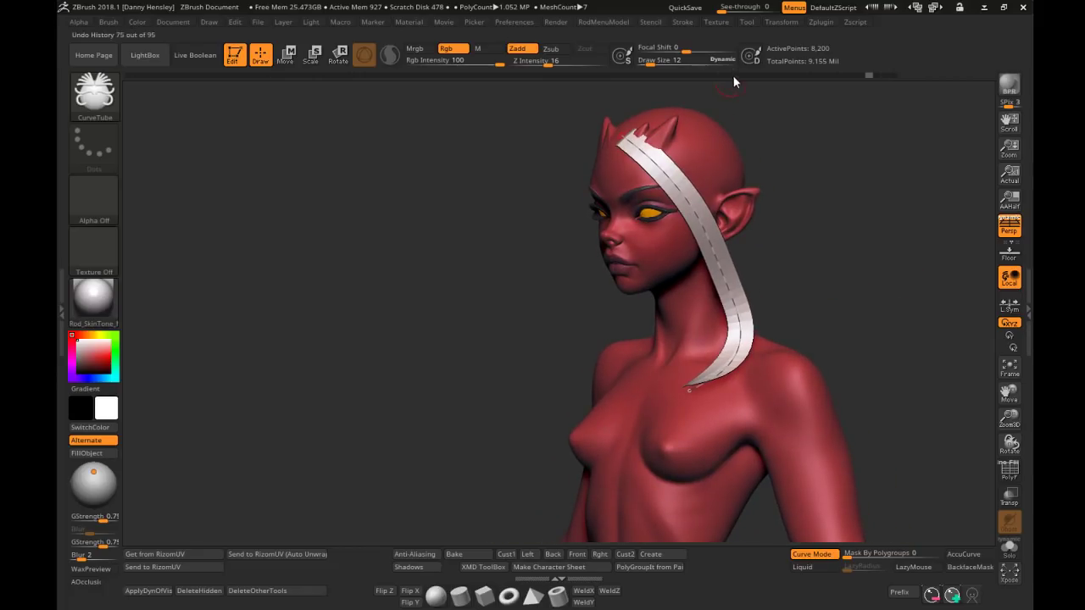
Toggle the Elastic option in the stroke's Curve settings
left_click(682, 23)
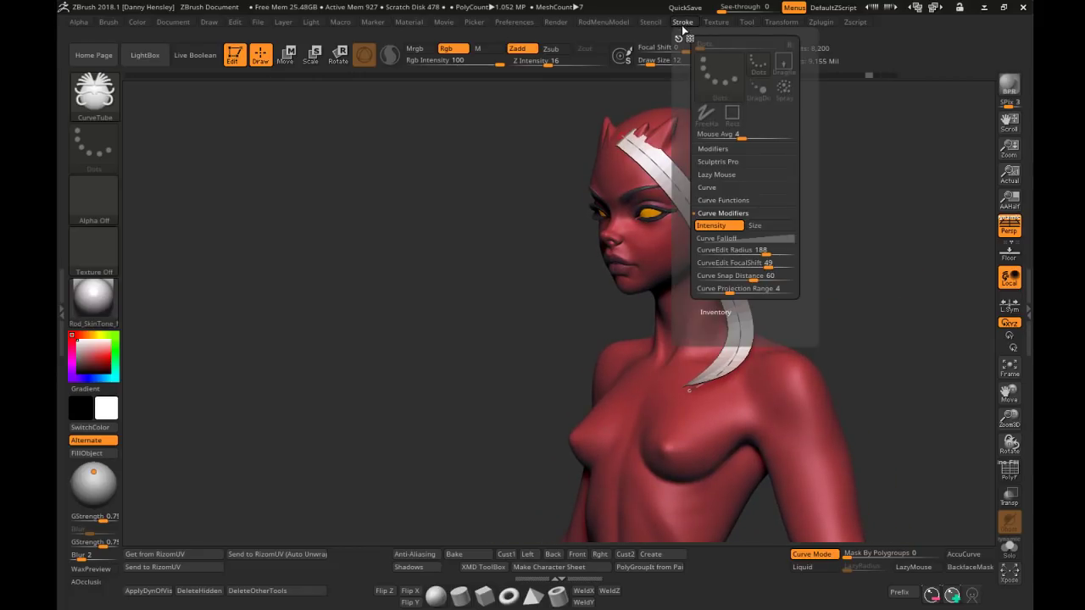
left_click(719, 190)
left_click(725, 230)
Pull the strand's curve far forward from the face and neck, stretching it in front of the head
right_click_drag(730, 262, 692, 256)
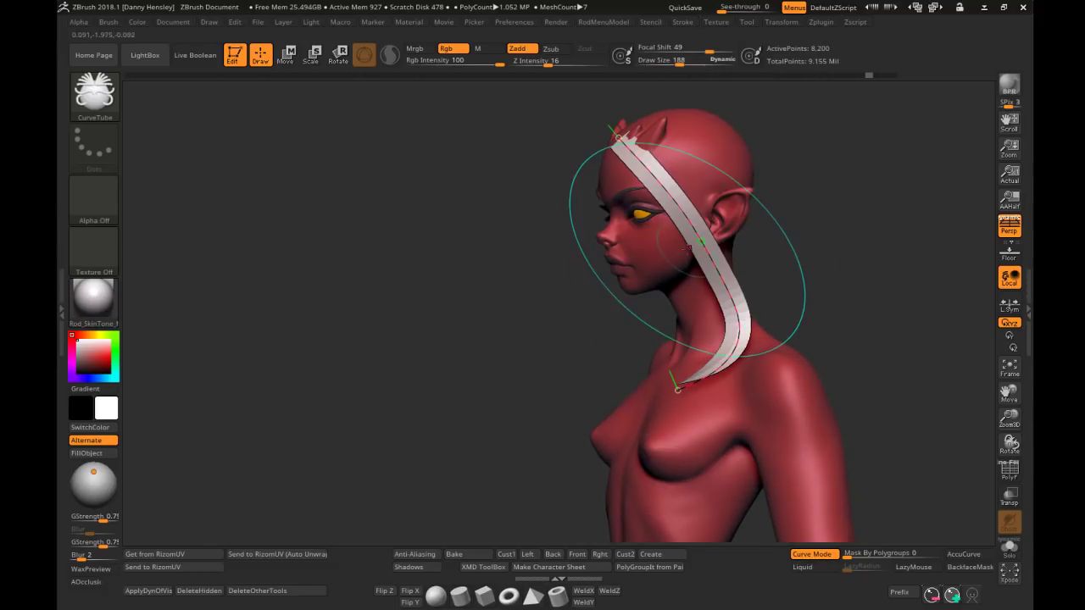
left_click_drag(697, 234, 600, 286)
left_click_drag(659, 306, 648, 350)
left_click_drag(522, 342, 555, 337)
left_click_drag(612, 260, 378, 283)
left_click_drag(518, 399, 488, 400)
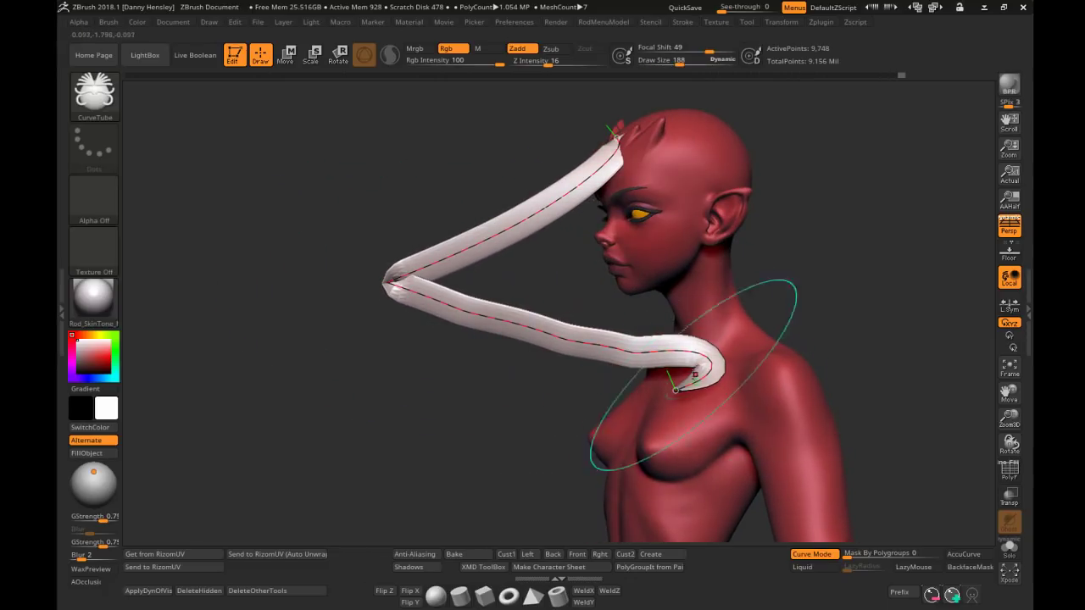
Undo the curve pulls until the flat hair strand from forehead to chest is restored
key("ctrl+z")
key("ctrl+z")
key("ctrl+z")
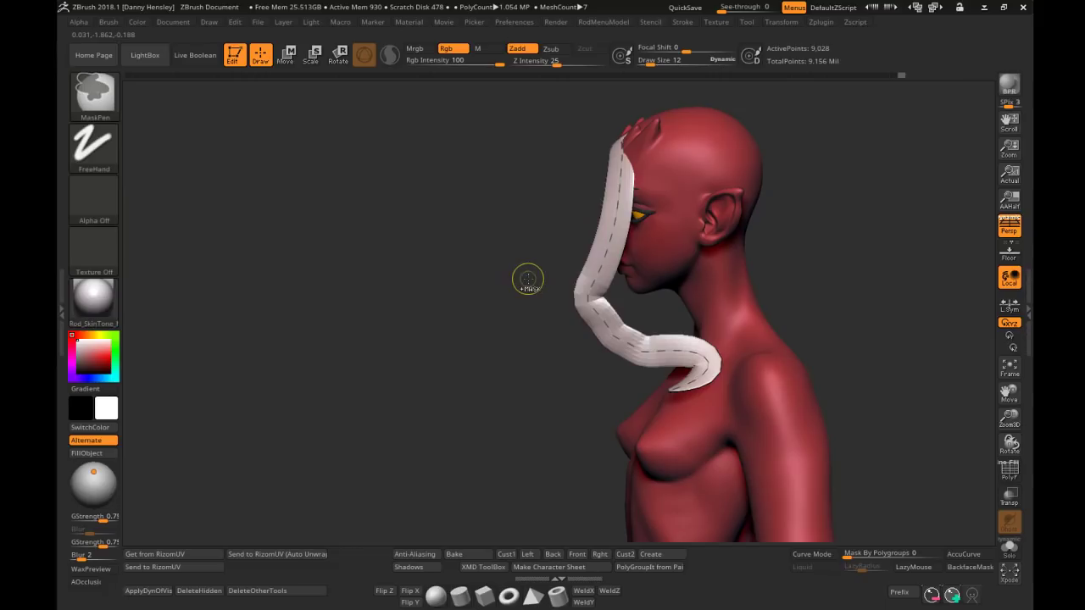
key("ctrl+z")
left_click_drag(690, 243, 885, 237)
key("ctrl+z")
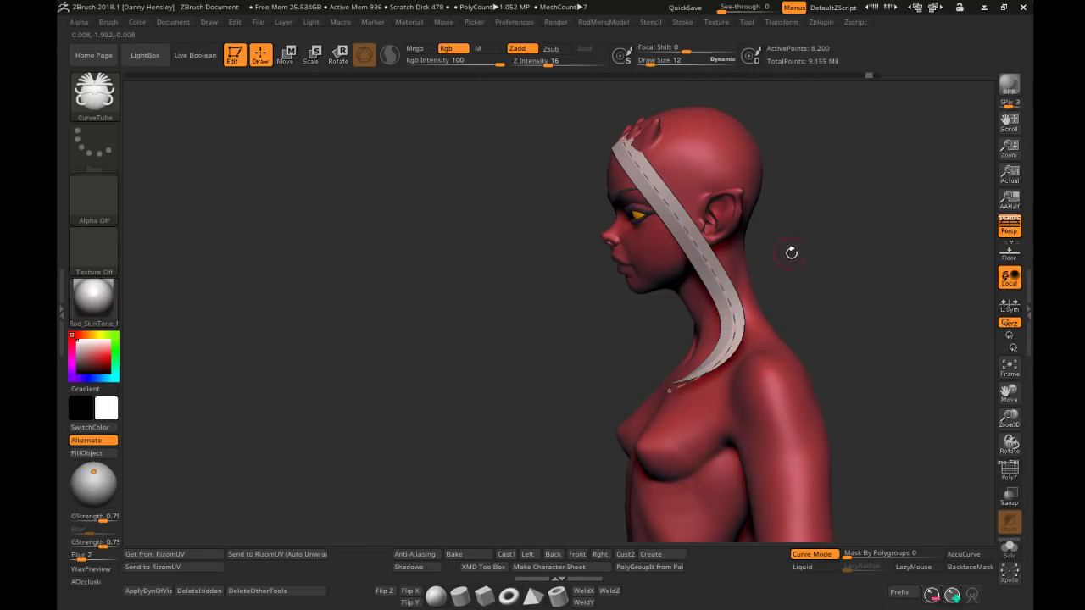
left_click_drag(812, 256, 812, 243)
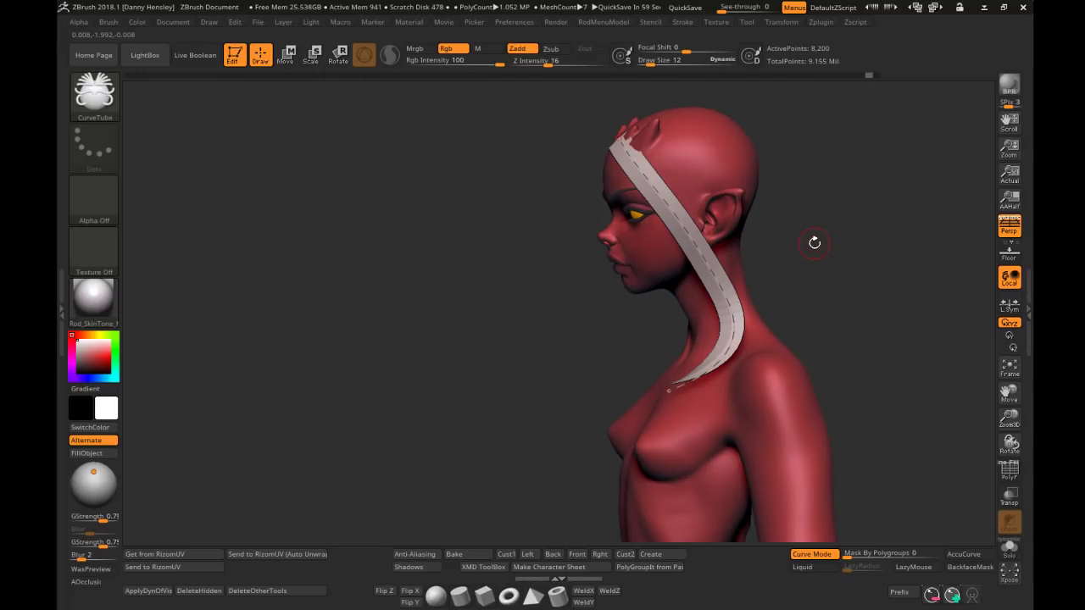
Switch to the Rod_MultiHair curve brush with its single-plane mesh for the strand on the head
left_click(93, 93)
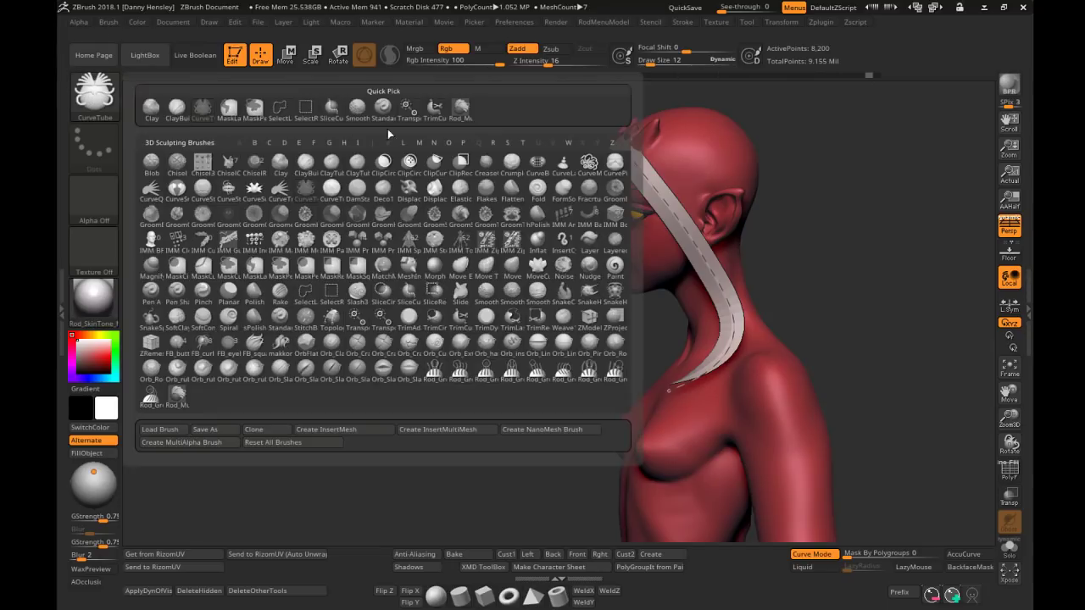
left_click(460, 107)
mouse_move(453, 225)
left_mouse_down()
mouse_move(805, 245)
mouse_move(805, 269)
left_mouse_up()
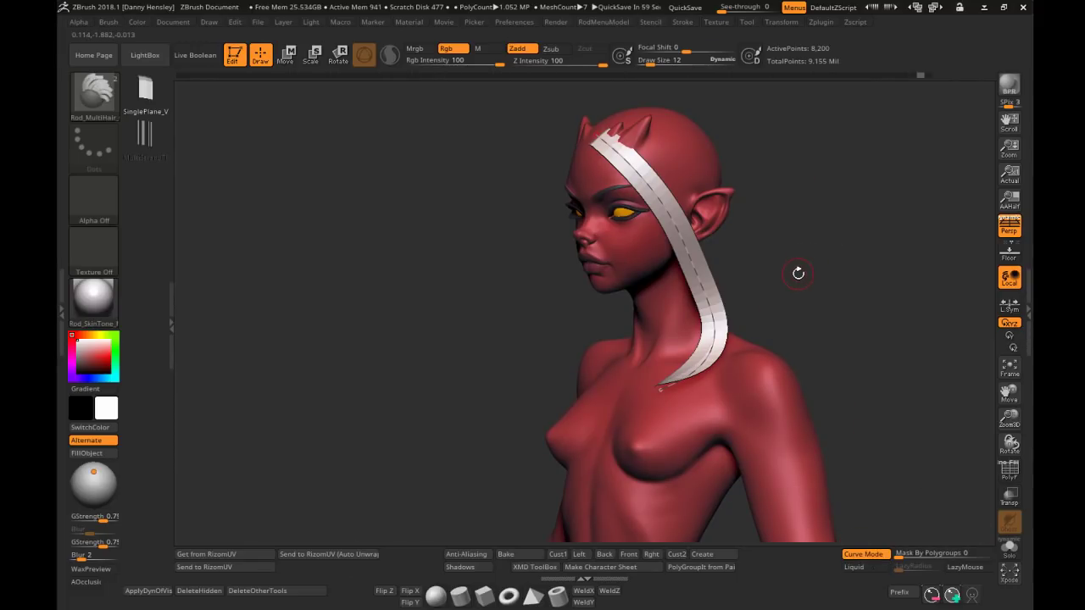
left_click_drag(771, 256, 755, 254)
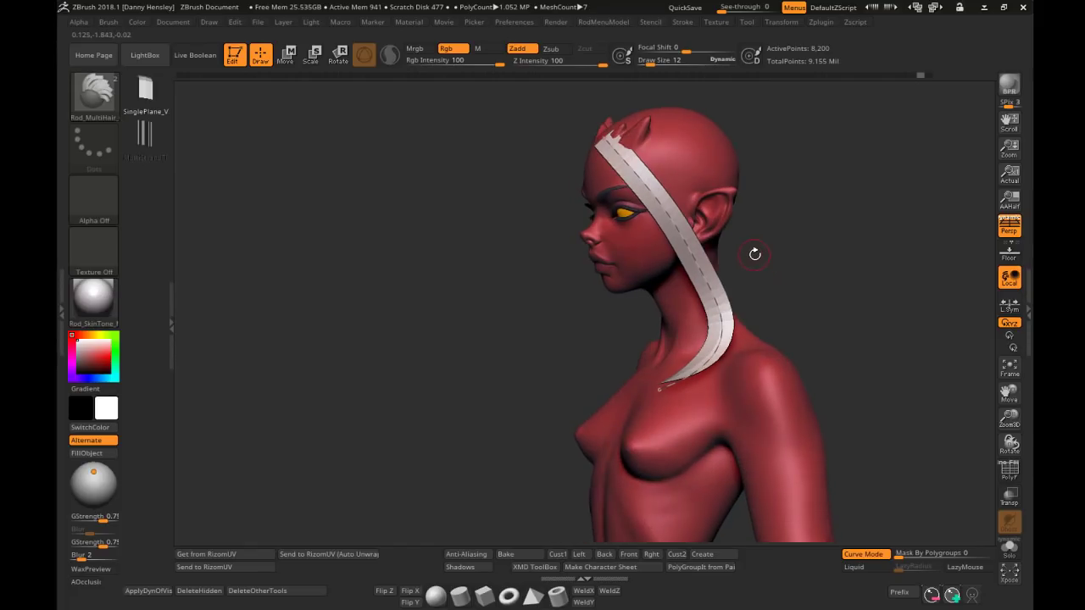
key("space")
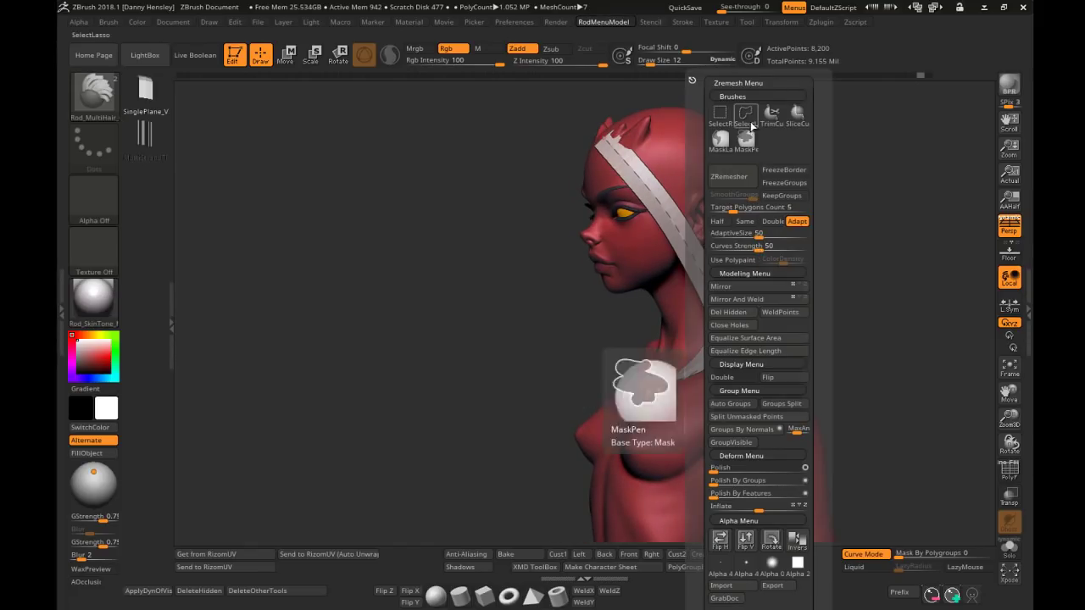
left_click_drag(522, 272, 563, 269)
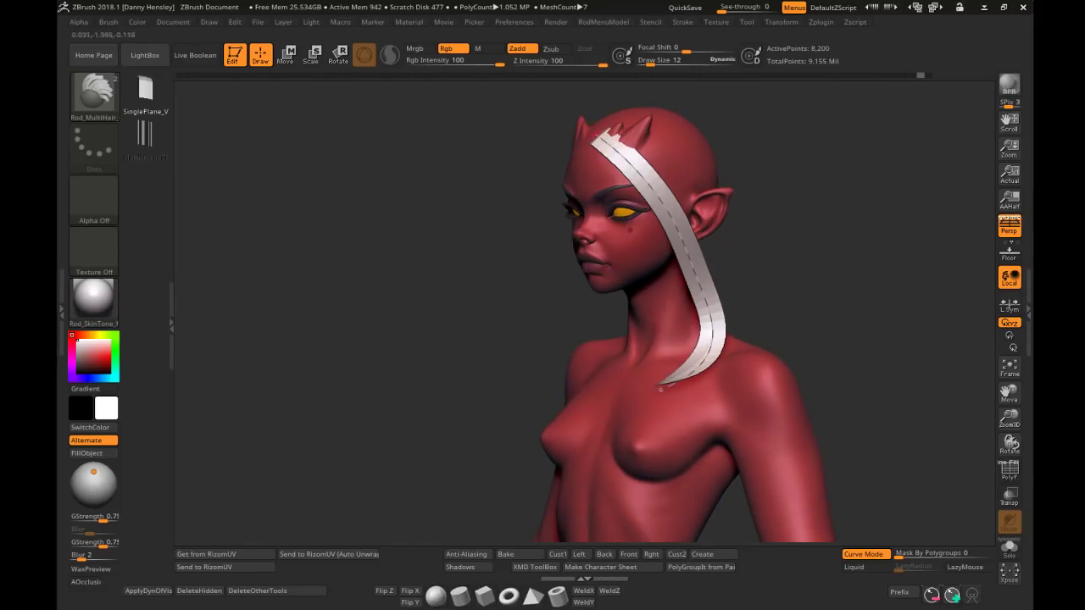
left_click_drag(512, 161, 551, 216, "alt")
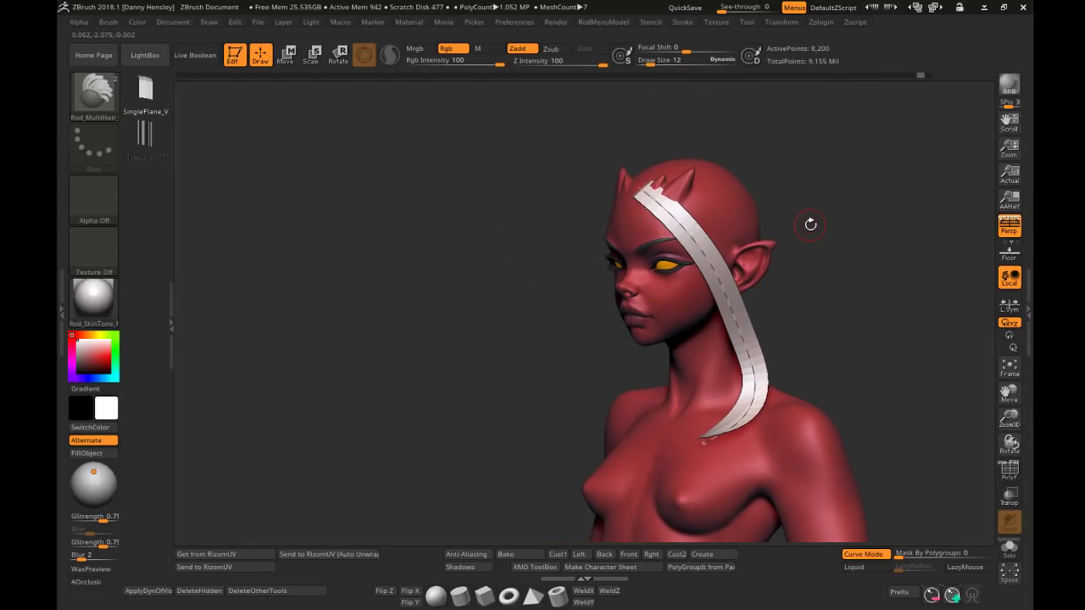
Show the Tool palette and update the strand's existing curve with the single-plane mesh of the multi-hair brush
left_click(1025, 270)
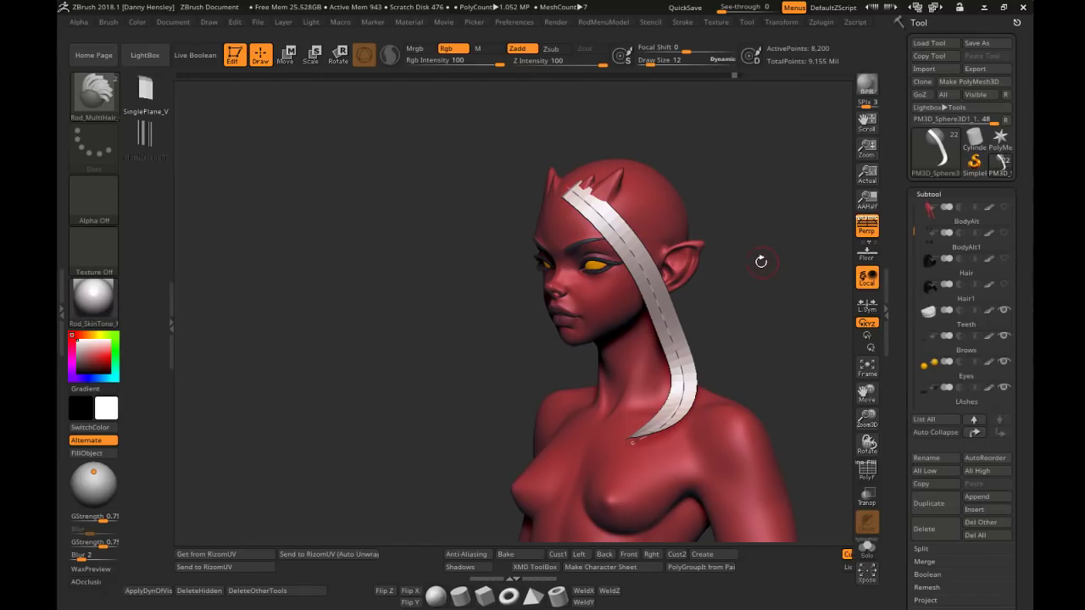
key("ctrl+t")
left_click_drag(778, 247, 694, 262)
key("ctrl+t")
key("ctrl+shift+s")
right_click_drag(625, 193, 721, 248, "ctrl")
key("ctrl+shift+s")
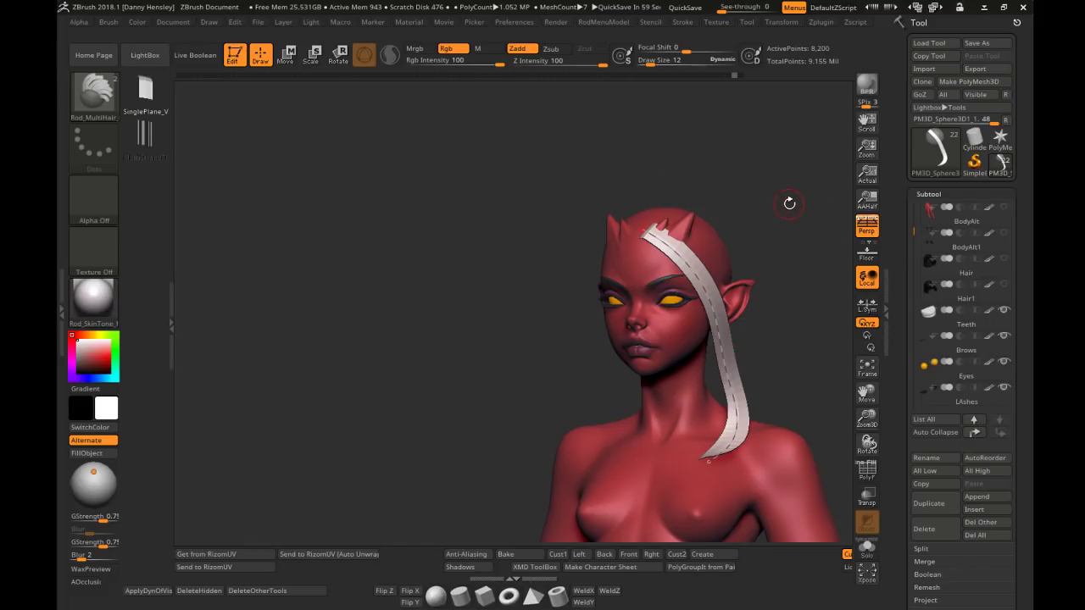
right_click_drag(785, 246, 676, 204, "alt")
mouse_move(676, 204)
right_mouse_down("ctrl")
mouse_move(703, 208)
mouse_move(739, 194)
right_mouse_up("ctrl")
left_click(614, 195)
right_click_drag(615, 189, 642, 165)
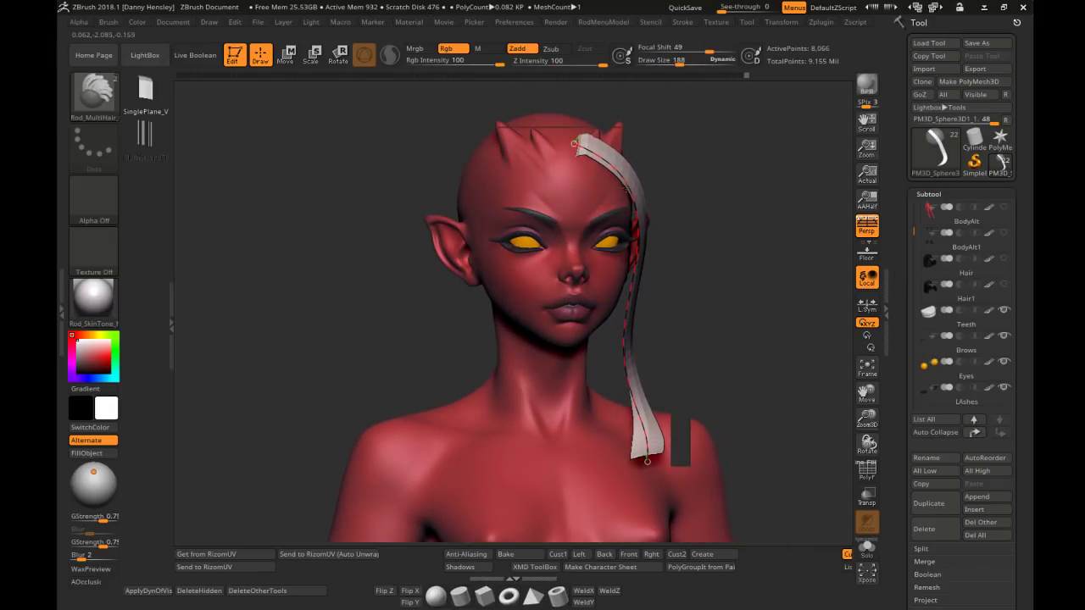
left_click(645, 217)
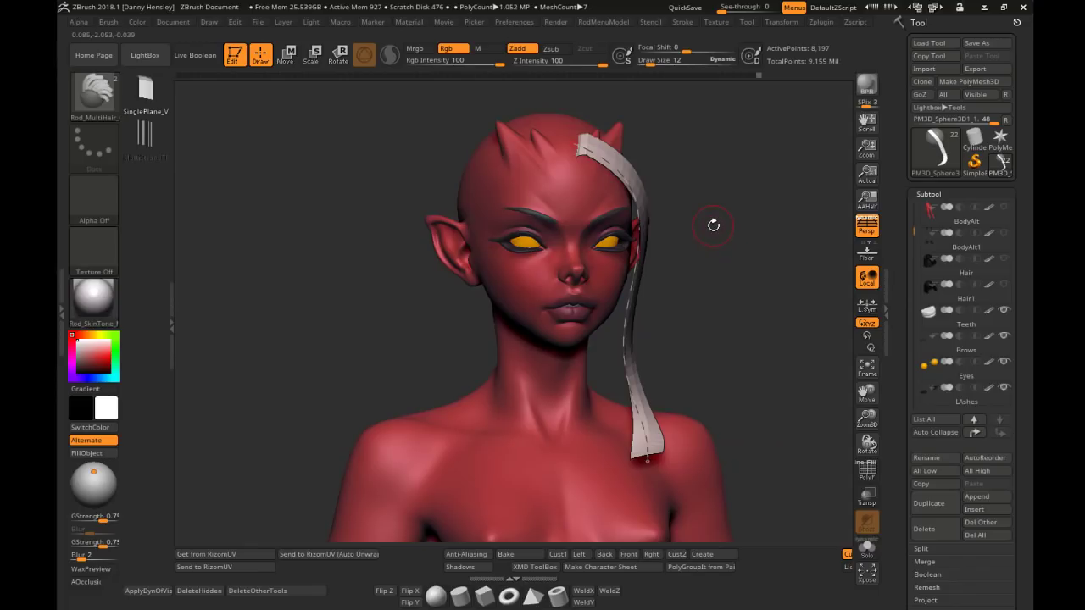
Inspect the hair strand from several angles, hiding and restoring the interface in between
right_click_drag(714, 224, 712, 221)
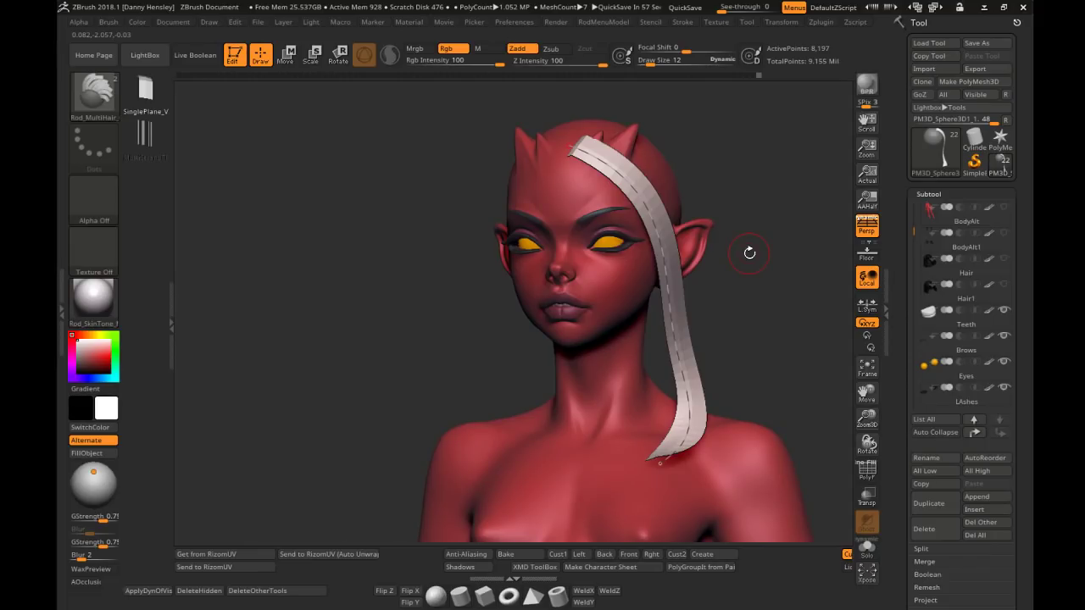
left_click_drag(749, 253, 710, 249)
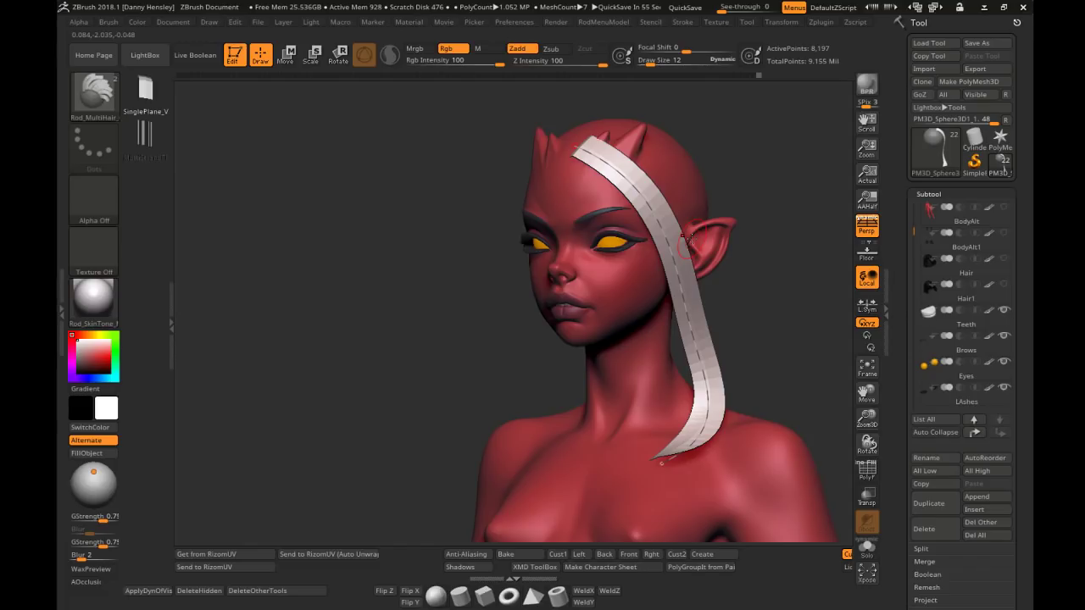
left_click_drag(750, 224, 760, 224)
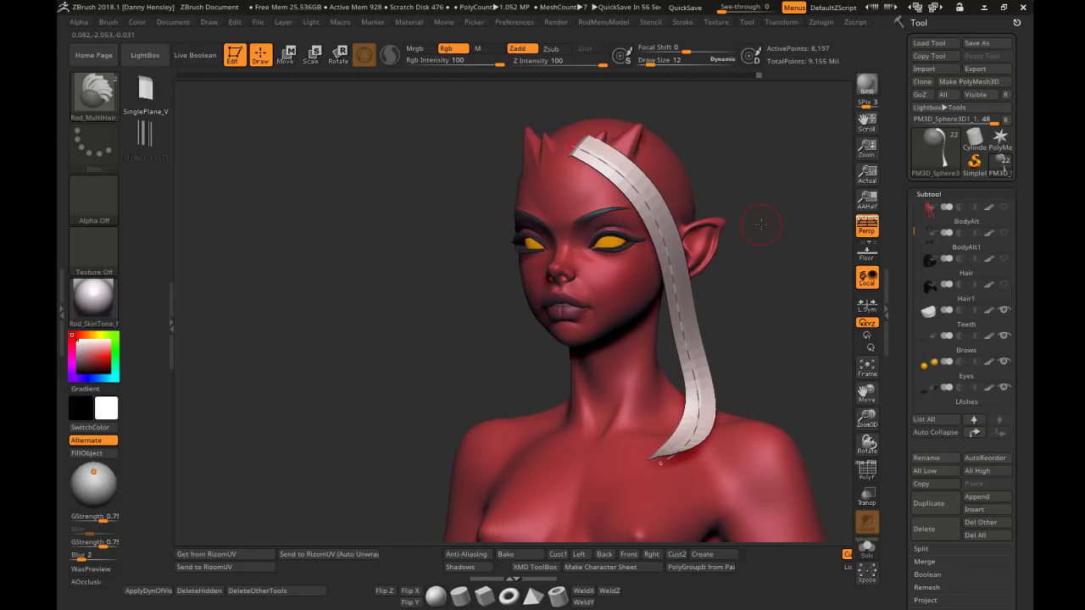
left_click_drag(760, 225, 429, 249)
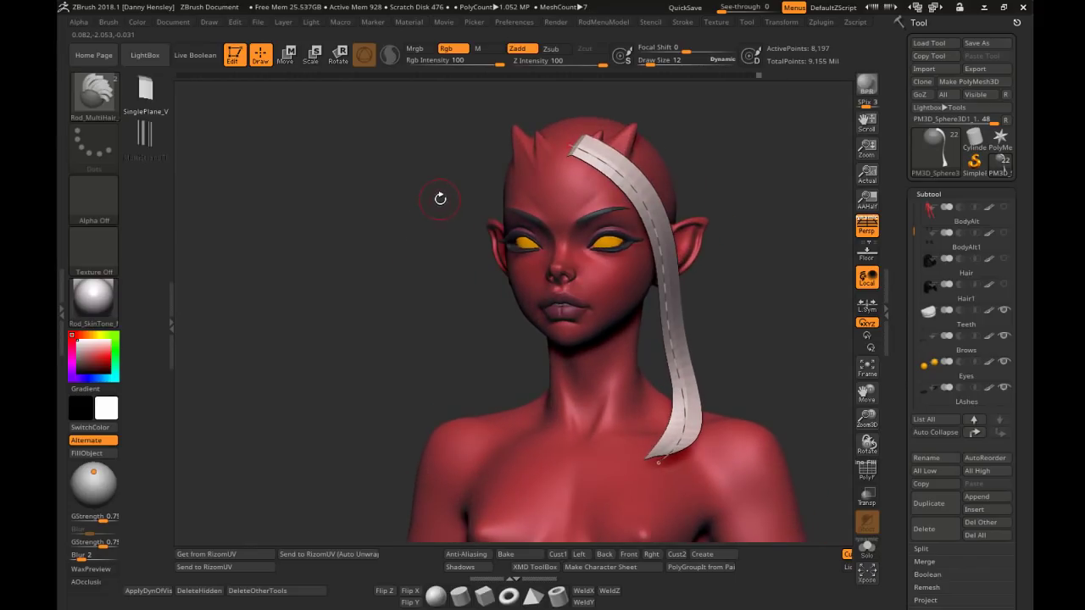
key("space")
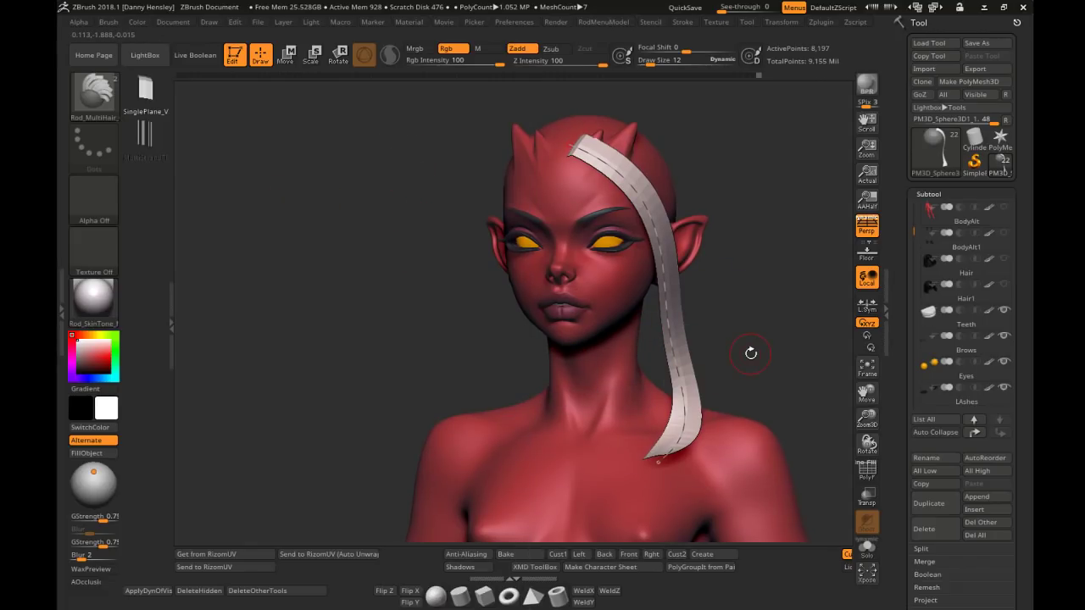
key("Tab")
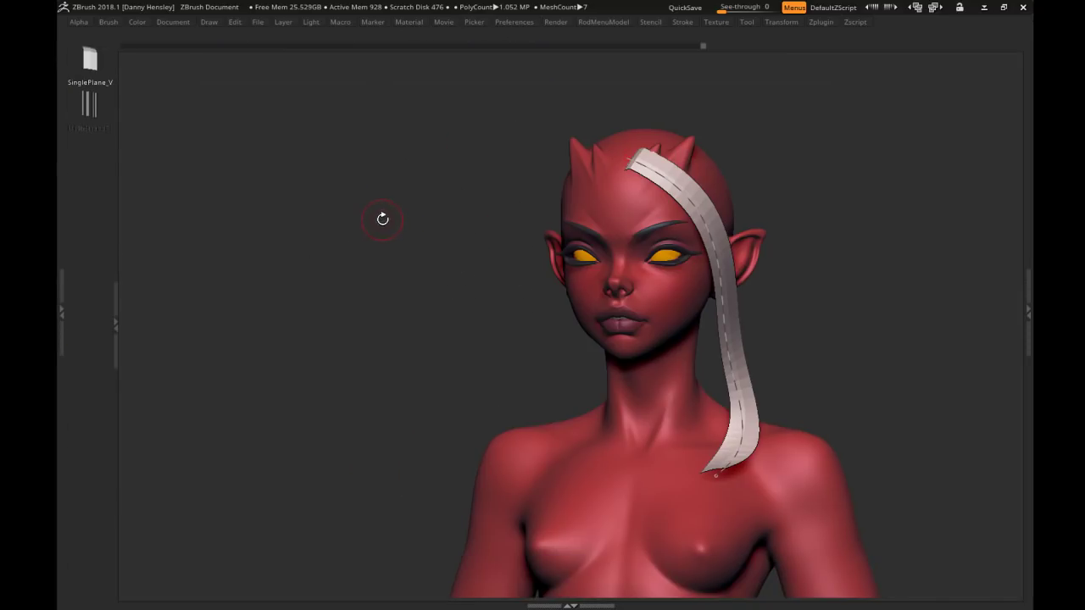
mouse_move(444, 245)
left_mouse_down()
mouse_move(522, 246)
mouse_move(402, 246)
mouse_move(466, 255)
left_mouse_up()
left_click_drag(502, 296, 443, 259, "alt")
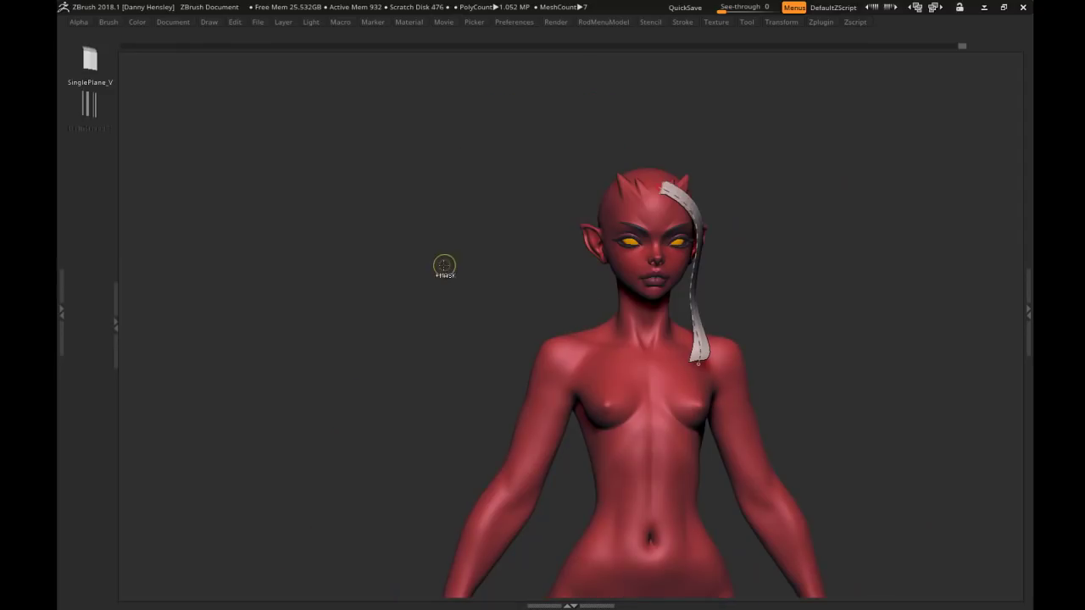
key("Tab")
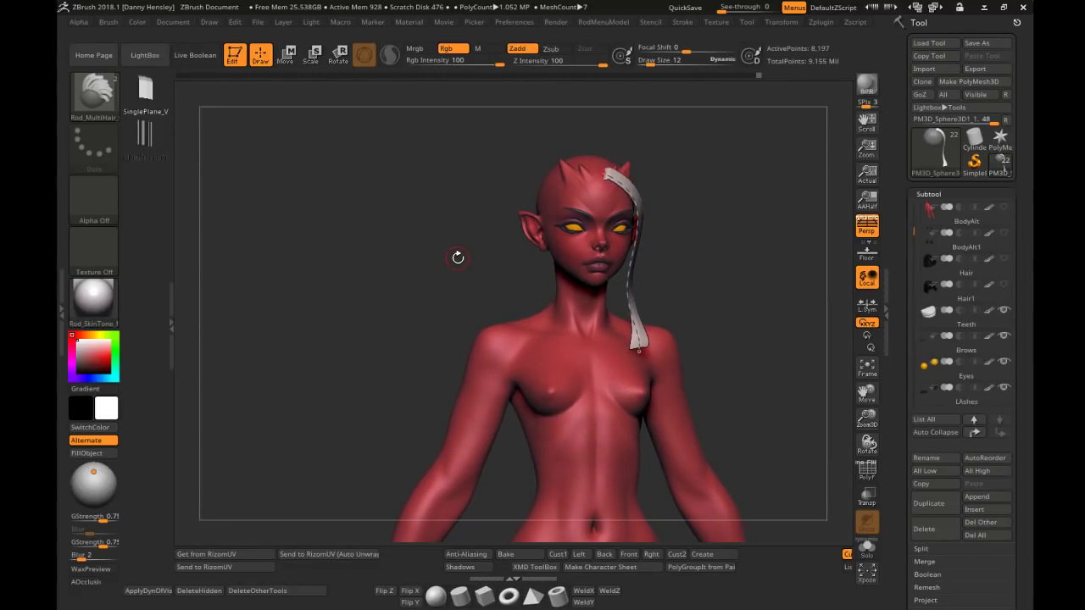
left_click_drag(763, 322, 725, 321)
left_click_drag(759, 281, 688, 277)
Show the Ryan's Tools plugin options in the side tray
left_click(61, 255)
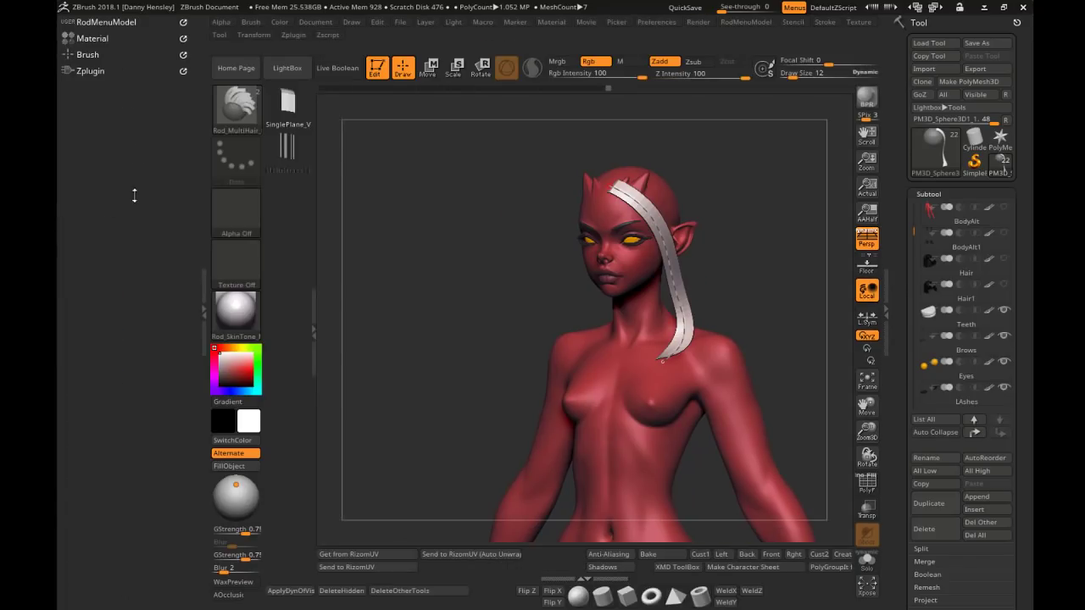
left_click(101, 76)
left_click_drag(71, 254, 71, 200)
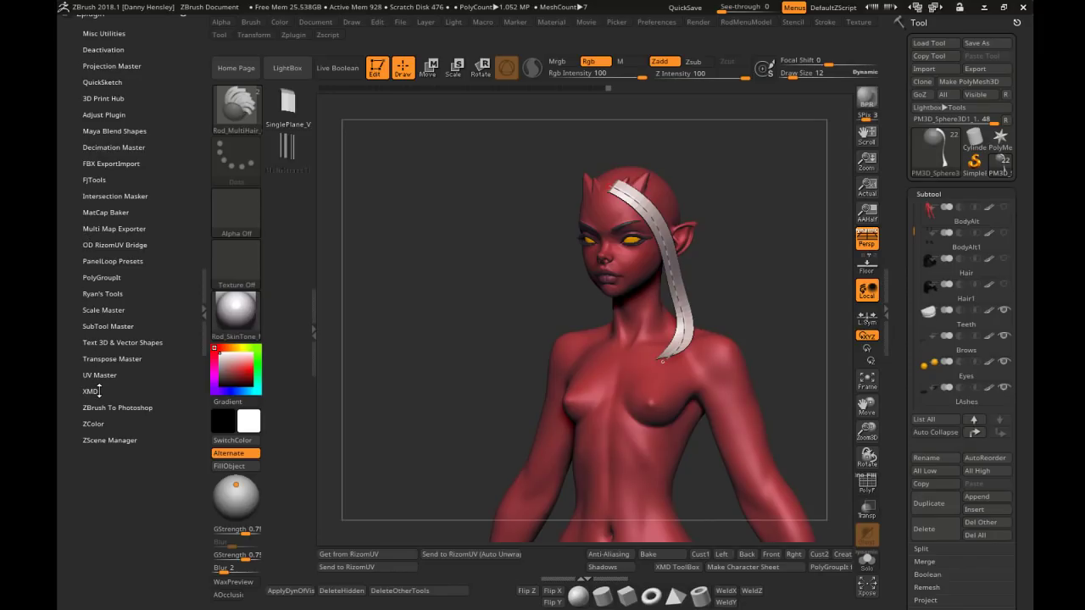
left_click(110, 295)
left_click_drag(66, 390, 66, 284)
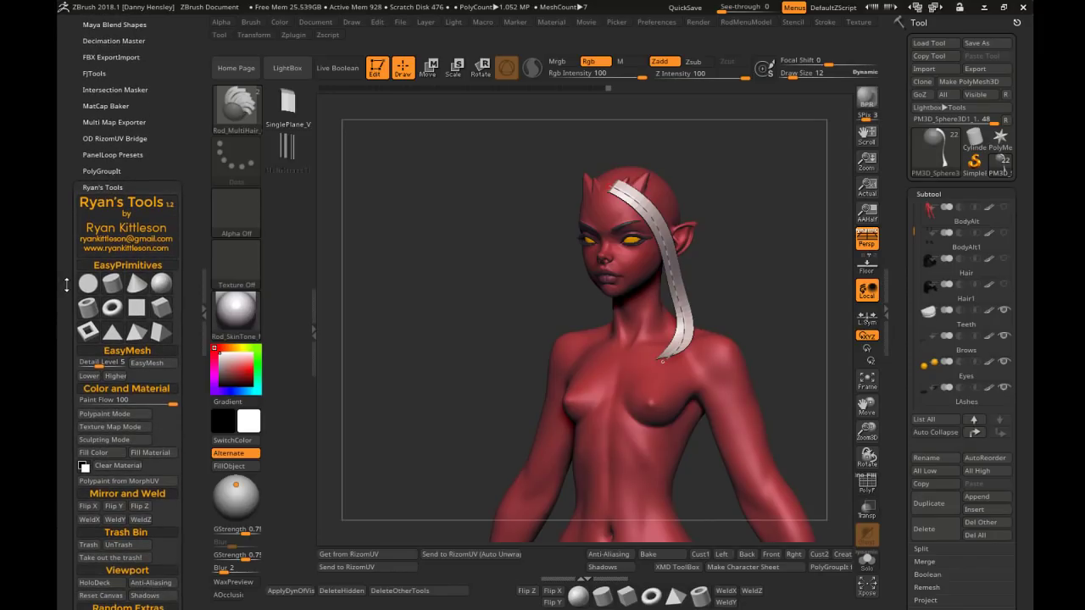
Append a Cylinder3D as a new subtool and make it the active one
left_click(927, 194)
left_click_drag(831, 222, 763, 220)
left_click(928, 194)
left_click_drag(832, 217, 835, 246)
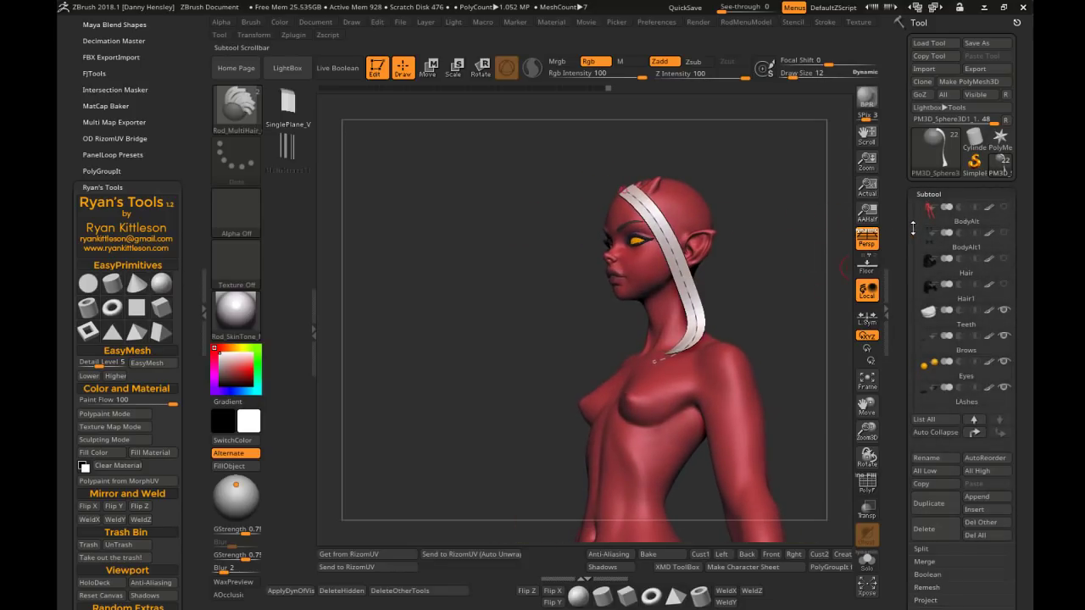
left_click_drag(912, 232, 901, 274)
left_click(977, 353)
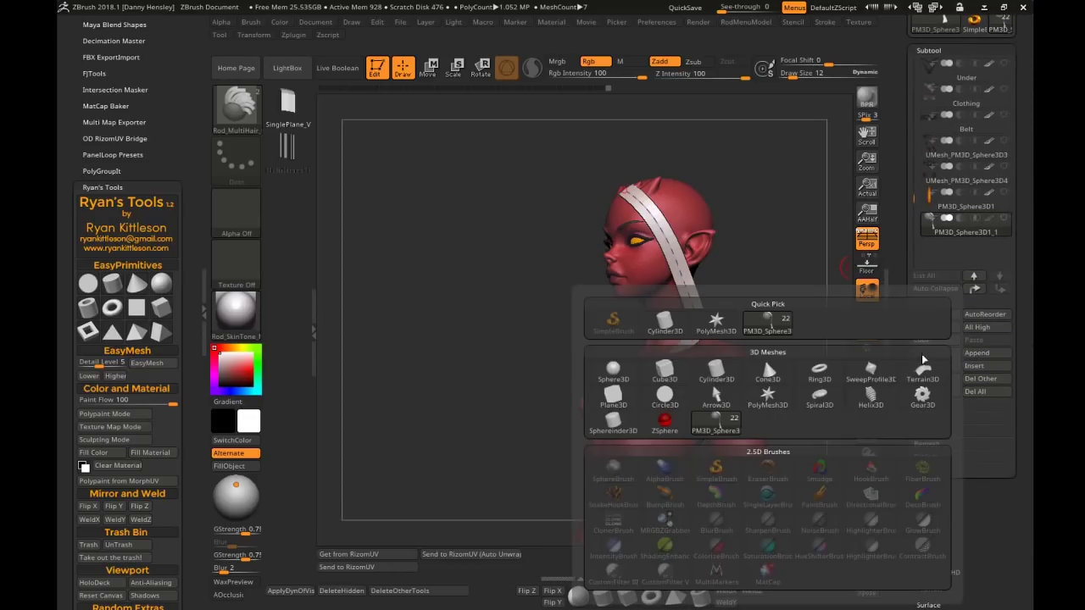
left_click(665, 325)
left_click_drag(806, 281, 760, 251, "alt")
left_click(975, 256)
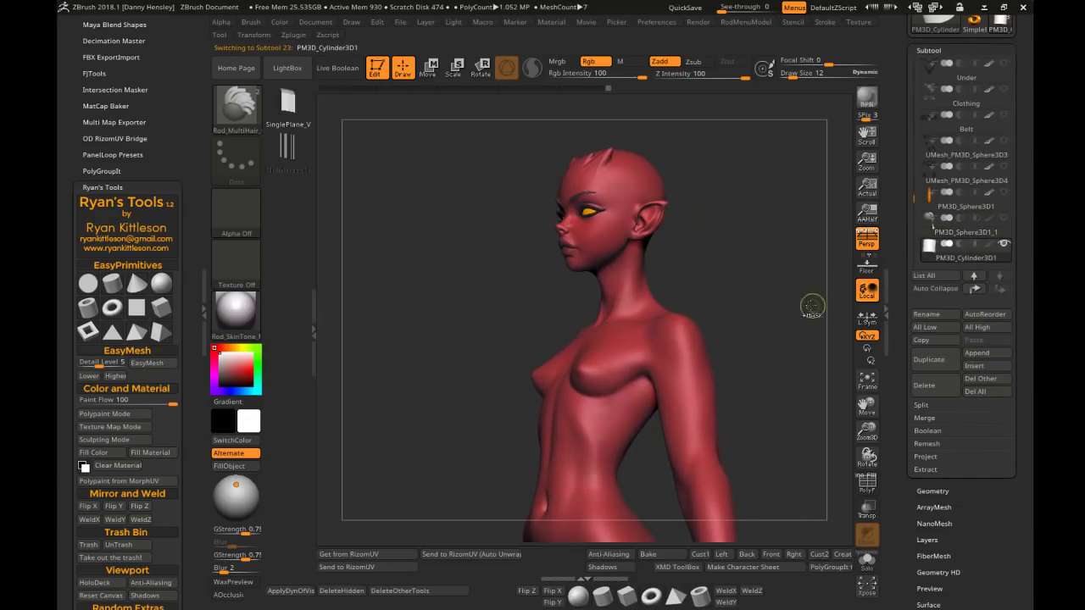
Isolate the cylinder in Solo mode and frame it in the canvas
left_click_drag(819, 306, 848, 275, "alt")
left_click(868, 379)
left_click_drag(788, 369, 785, 259, "alt")
key("alt+shift+s")
left_click_drag(779, 183, 607, 192, "alt")
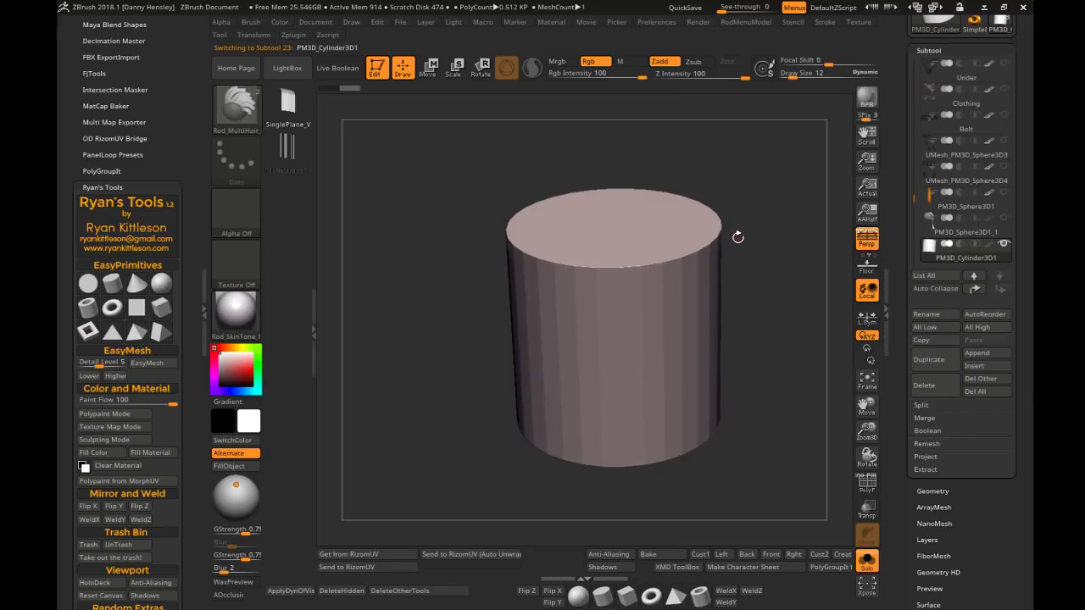
Subdivide the cylinder three times with the standard Divide command
key("ctrl+d")
key("ctrl+d")
key("ctrl+d")
left_click_drag(745, 258, 679, 226)
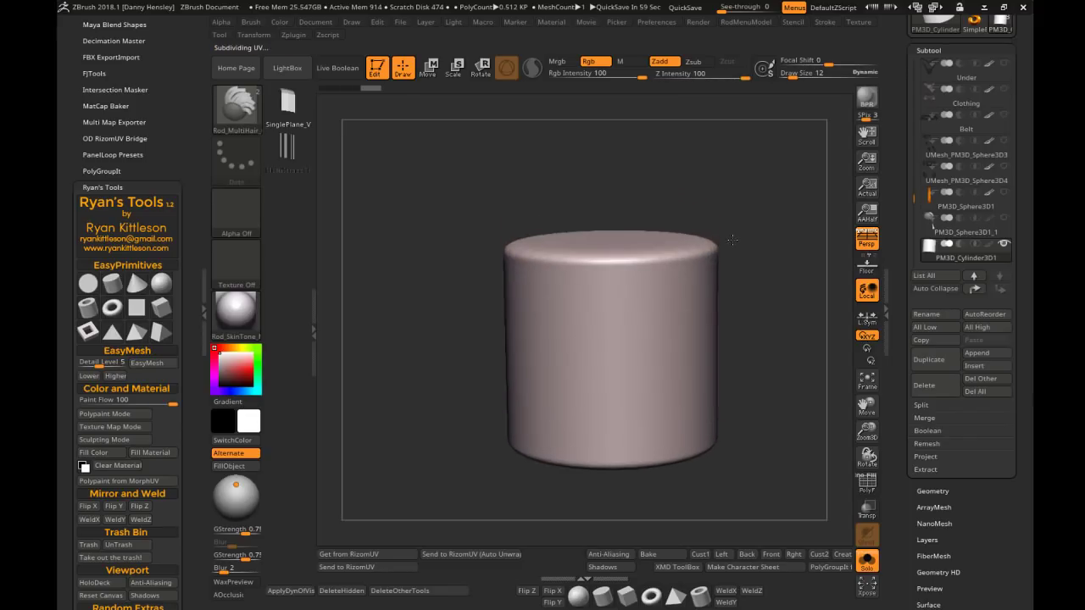
Undo the three standard cylinder subdivisions and run Smart Subdiv from Ryan's Tools on it instead
key("ctrl+z")
key("ctrl+z")
key("ctrl+z")
left_click_drag(758, 244, 746, 248, "shift")
left_click_drag(56, 380, 57, 298)
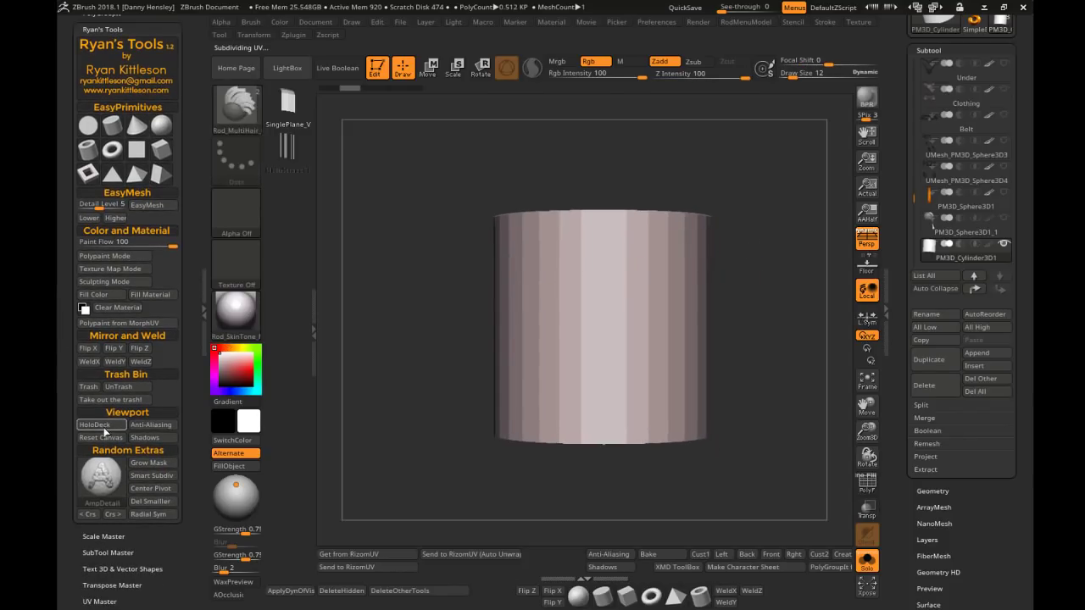
left_click(143, 476)
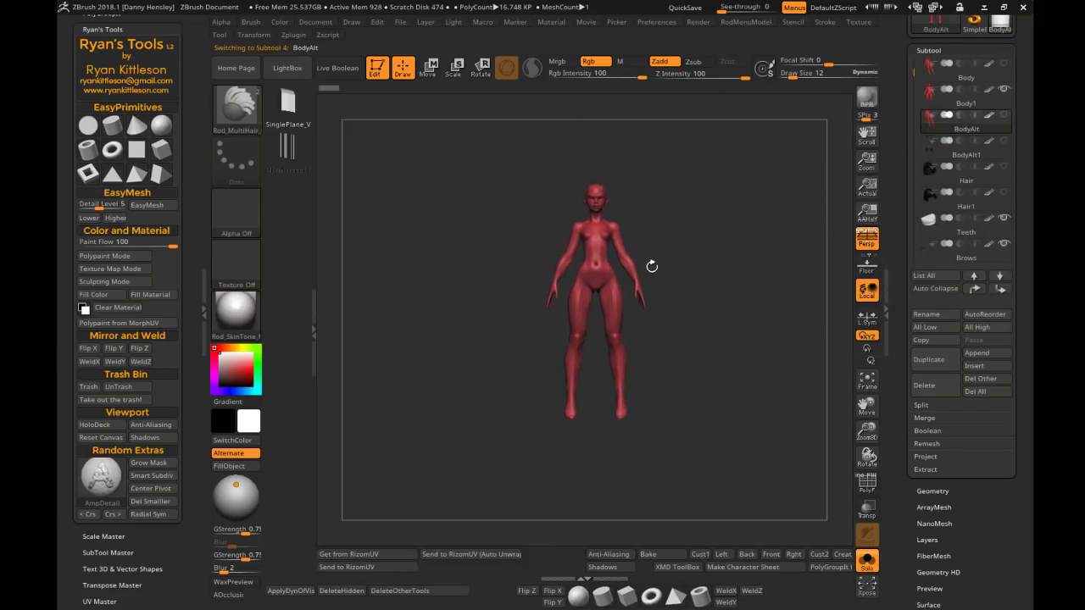
Drop the body mesh to its lowest subdivision level in the Geometry settings and delete the higher levels
left_click(940, 66)
left_click_drag(676, 184, 749, 217, "alt")
left_click(918, 94)
left_click(981, 105)
Test a standard subdivision on the low-resolution body, checking the hand, and undo it
right_click_drag(615, 177, 701, 237, "alt")
right_click_drag(549, 344, 638, 264, "alt")
right_click_drag(637, 264, 614, 356, "ctrl")
key("ctrl+d")
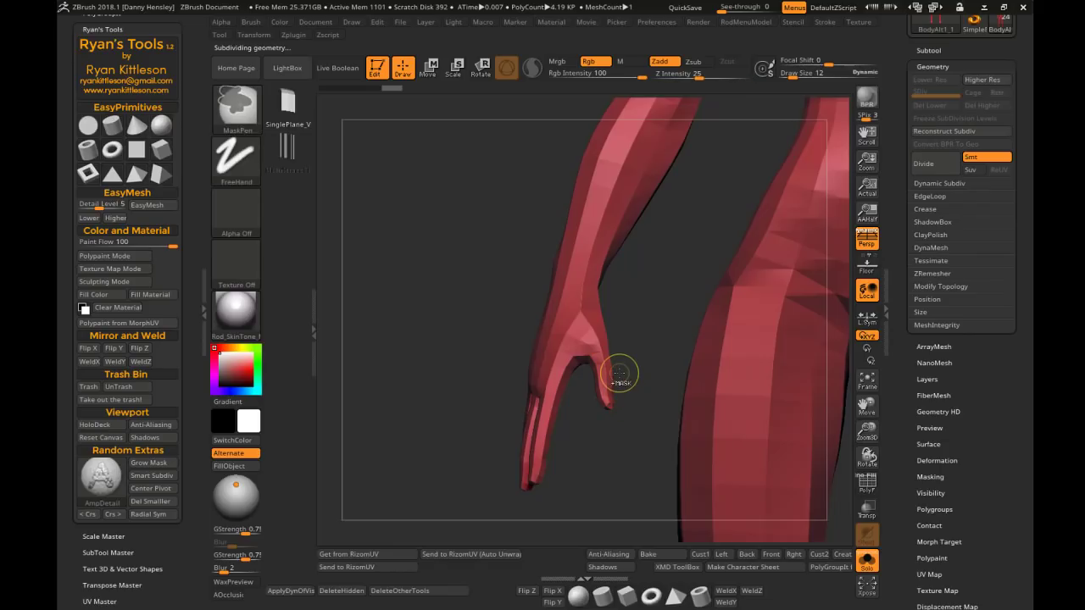
key("ctrl+z")
mouse_move(637, 378)
right_mouse_down("alt")
mouse_move(610, 351)
mouse_move(543, 424)
right_mouse_up("alt")
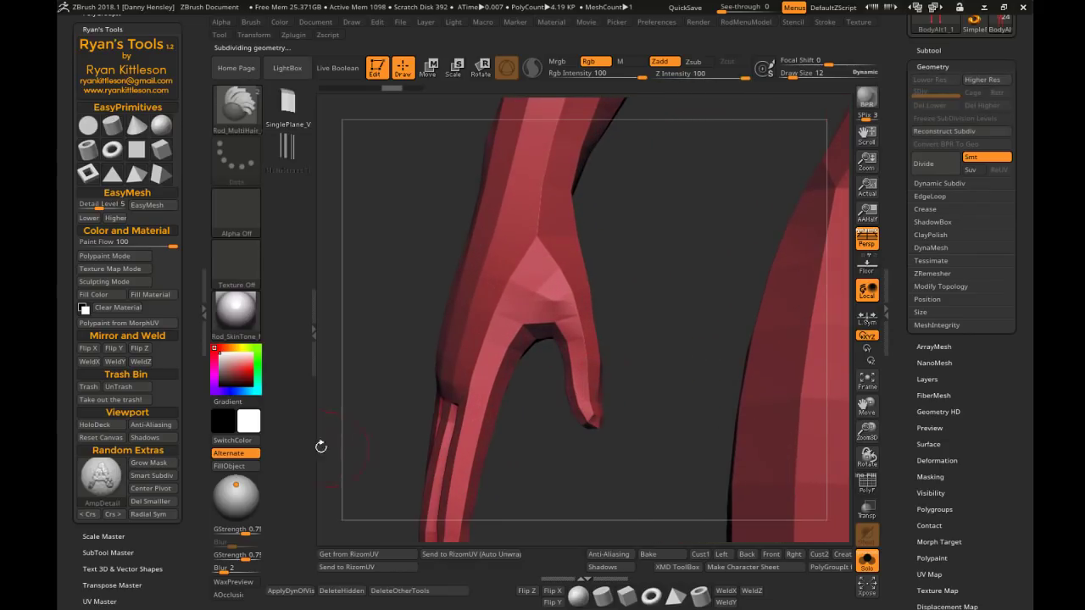
Try Smart Subdiv on the low-resolution body, check the hand from several angles, and undo it
left_click(142, 475)
right_click_drag(563, 379, 636, 306)
right_click_drag(636, 306, 565, 339)
key("ctrl+z")
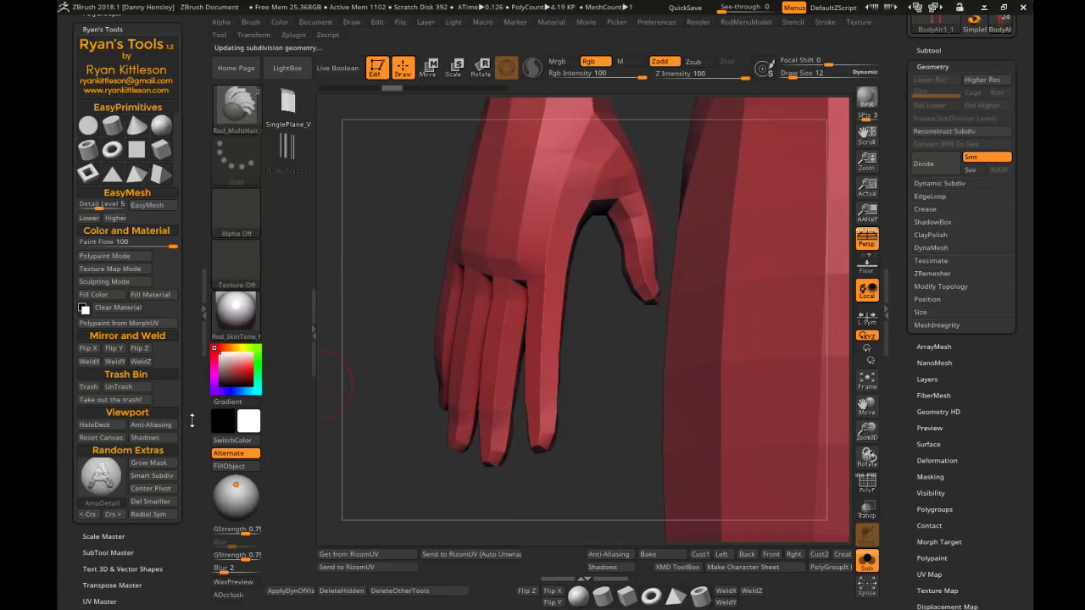
Apply Smart Subdiv to the body again and check the smoothed hand and arm
left_click(157, 475)
right_click_drag(548, 316, 599, 224)
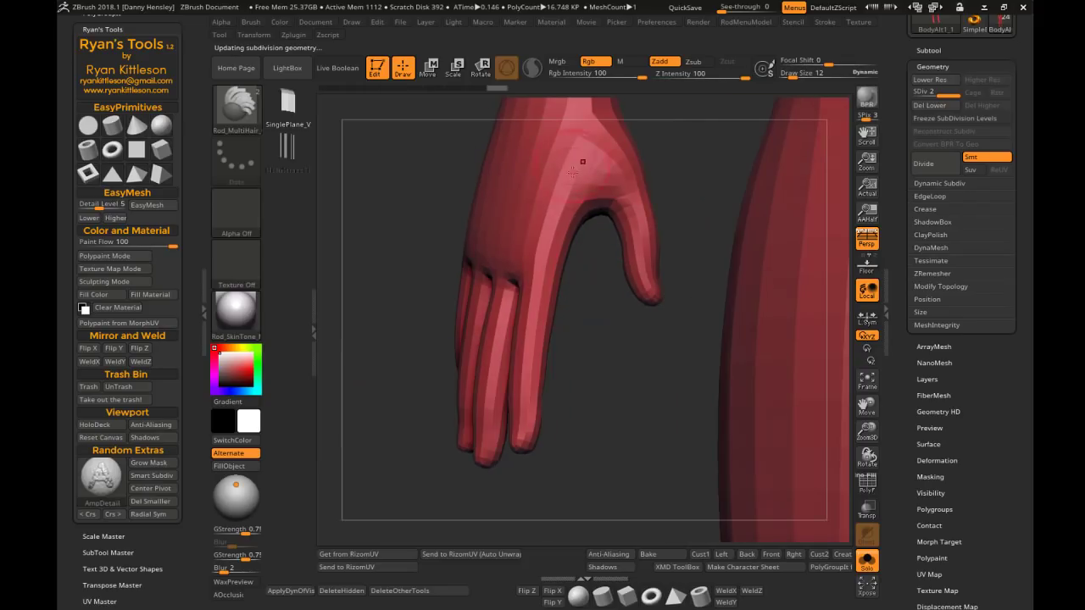
right_click_drag(679, 234, 673, 313, "alt")
right_click_drag(573, 333, 675, 225)
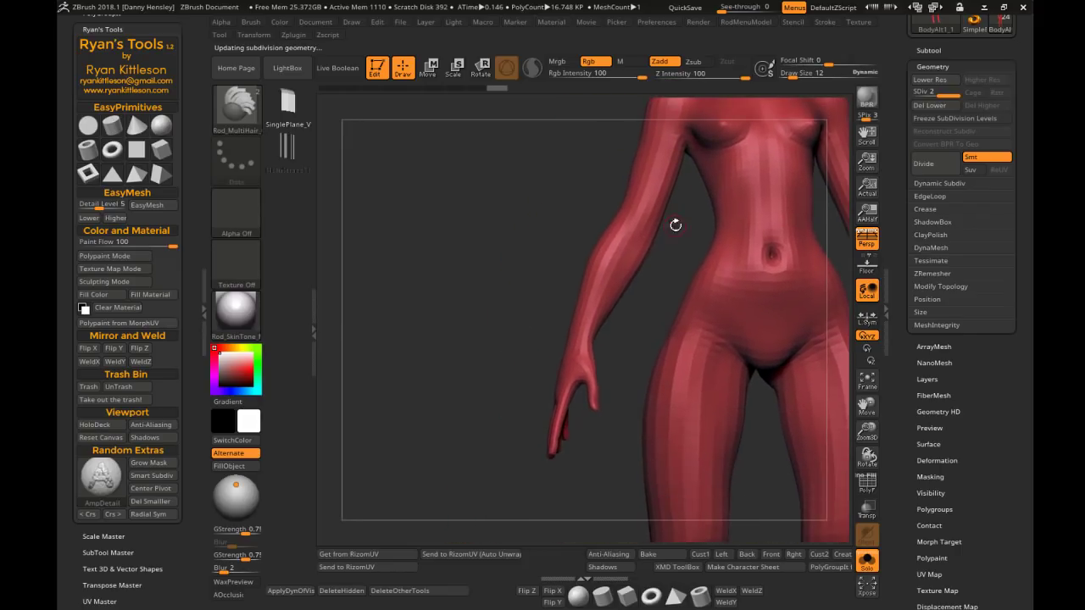
right_click_drag(576, 388, 588, 388)
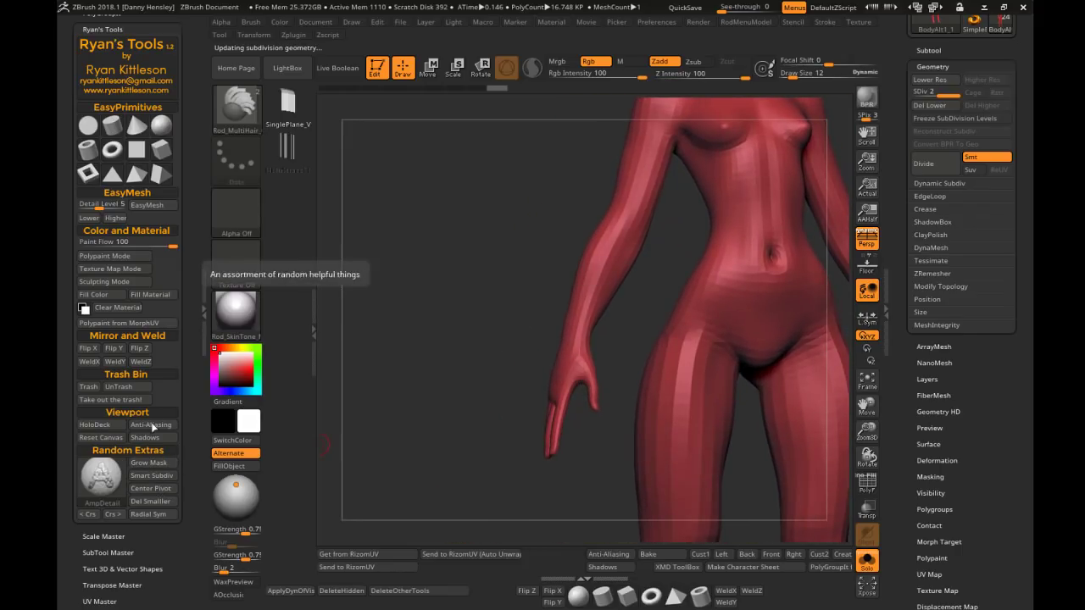
Subdivide the body further, up to subdivision level 4
key("shift+d")
right_click_drag(610, 173, 475, 369, "alt")
mouse_move(593, 356)
right_mouse_down("ctrl")
mouse_move(685, 272)
mouse_move(690, 296)
mouse_move(709, 273)
mouse_move(720, 178)
right_mouse_up("ctrl")
key("ctrl+d")
key("ctrl+d")
key("ctrl+d")
right_click_drag(720, 178, 627, 475, "ctrl")
Mask a round patch on each hip beside the navel with symmetry, undoing unwanted mask strokes
right_click_drag(627, 474, 622, 287, "alt")
mouse_move(510, 298)
right_mouse_down("alt")
mouse_move(608, 232)
mouse_move(606, 274)
right_mouse_up("alt")
left_click_drag(614, 288, 615, 275, "ctrl")
right_click_drag(612, 289, 546, 262, "alt")
key("ctrl+z")
left_click_drag(547, 286, 524, 284, "ctrl")
key("ctrl+z")
right_click_drag(549, 287, 592, 258, "alt")
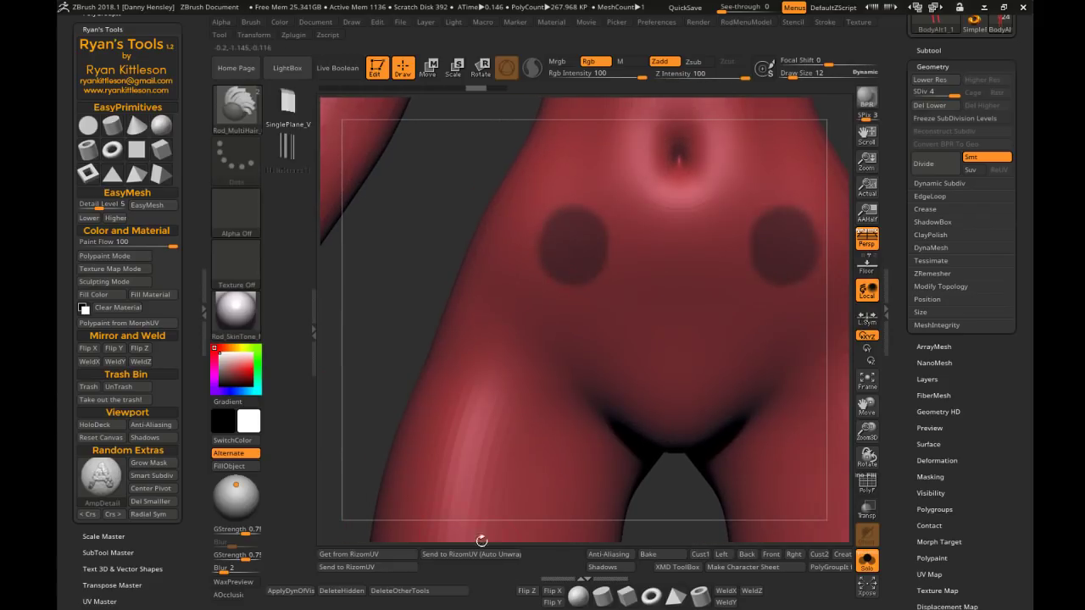
Insert mirrored spheres on the two masked hip patches with the Ryan's Tools EasyPrimitives sphere
left_click(134, 131)
left_click(161, 125)
right_click_drag(571, 245, 607, 293)
right_click_drag(678, 258, 702, 276)
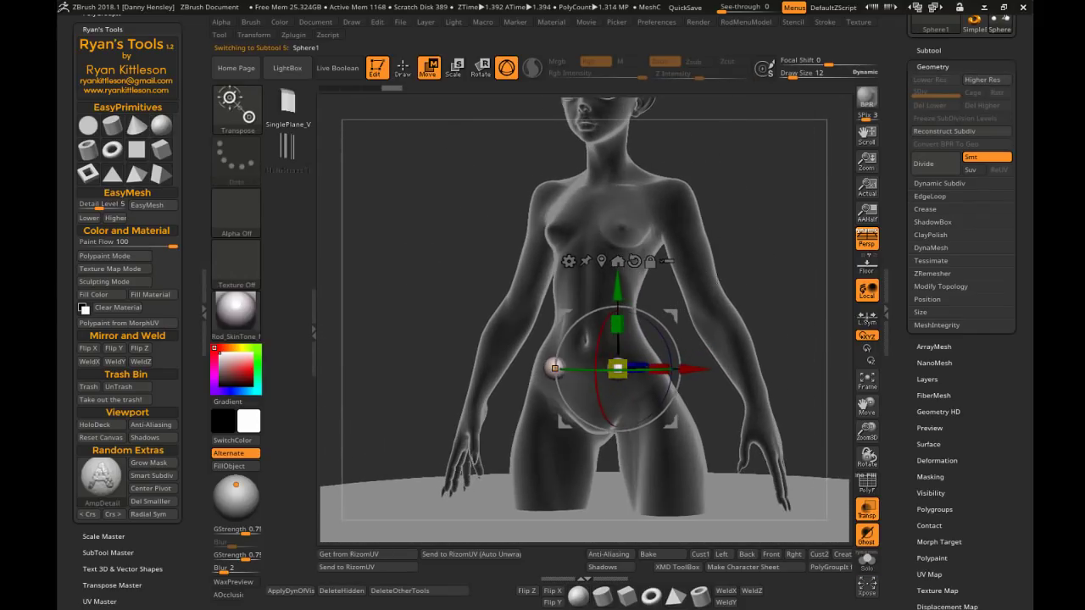
Turn on local symmetry for the inserted spheres and check their placement on the hips
right_click_drag(805, 314, 774, 303)
left_click(868, 317)
left_click_drag(644, 321, 635, 330)
right_click_drag(749, 320, 772, 310)
Collapse the Ryan's Tools section and delete the Sphere1 subtool, accepting the warning
left_click(940, 51)
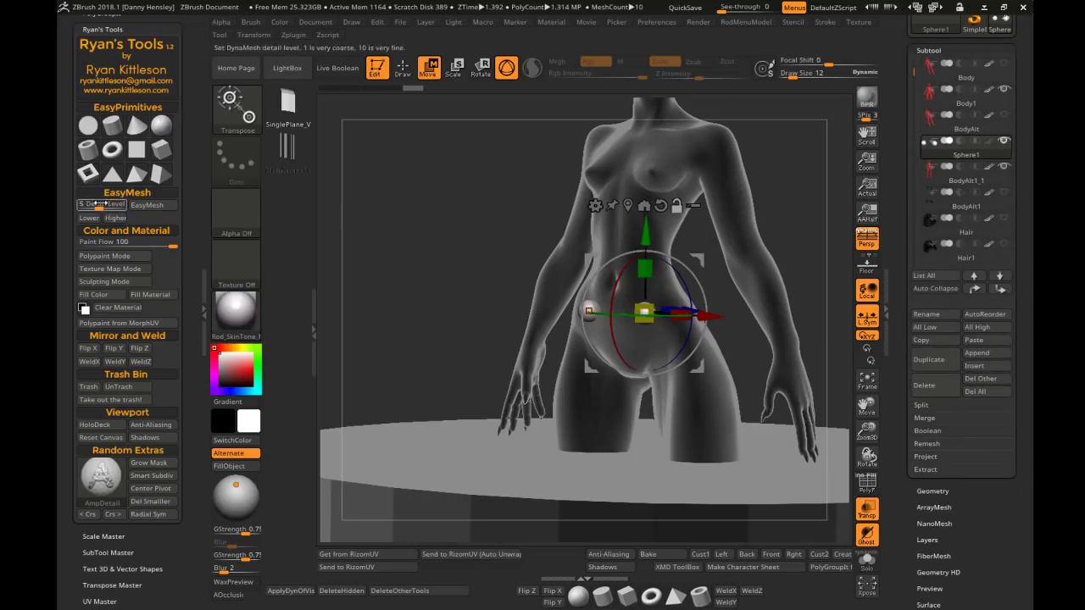
scroll(113, 100, "up", 2)
left_click(113, 100)
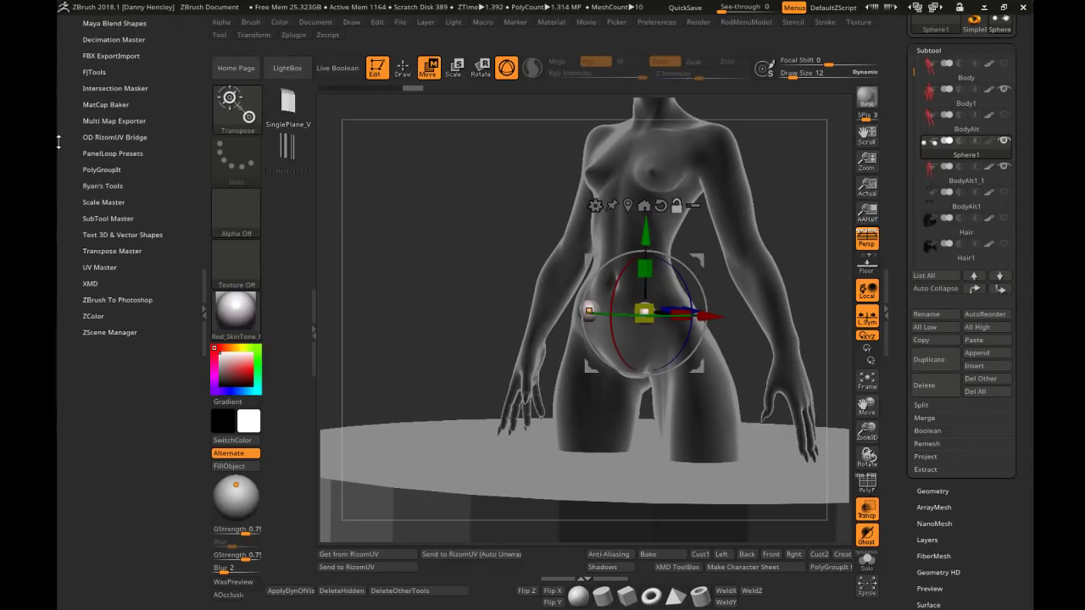
scroll(62, 175, "up", 2)
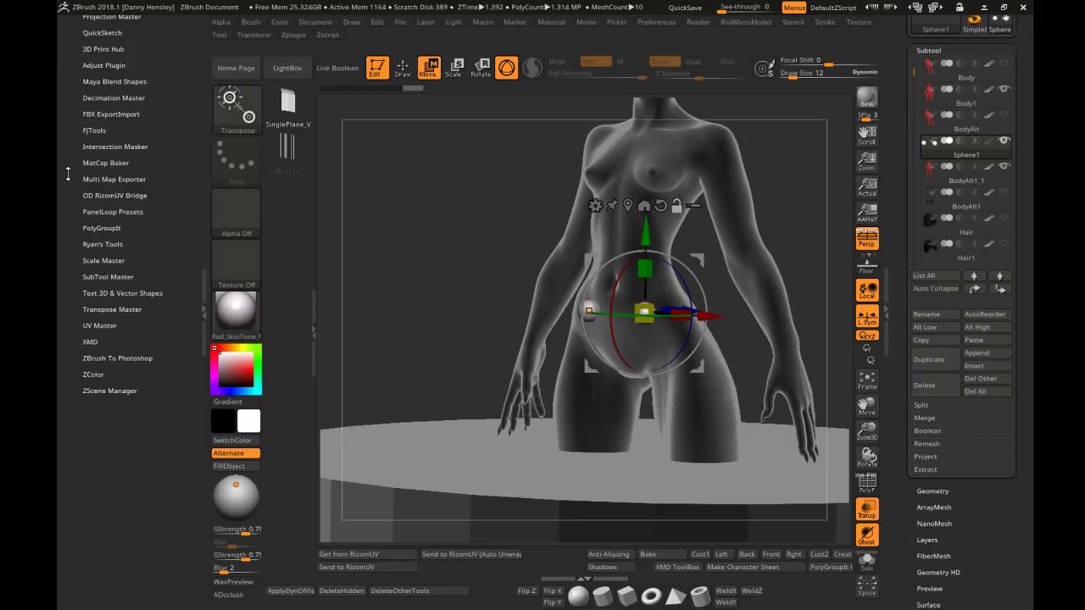
left_click(929, 385)
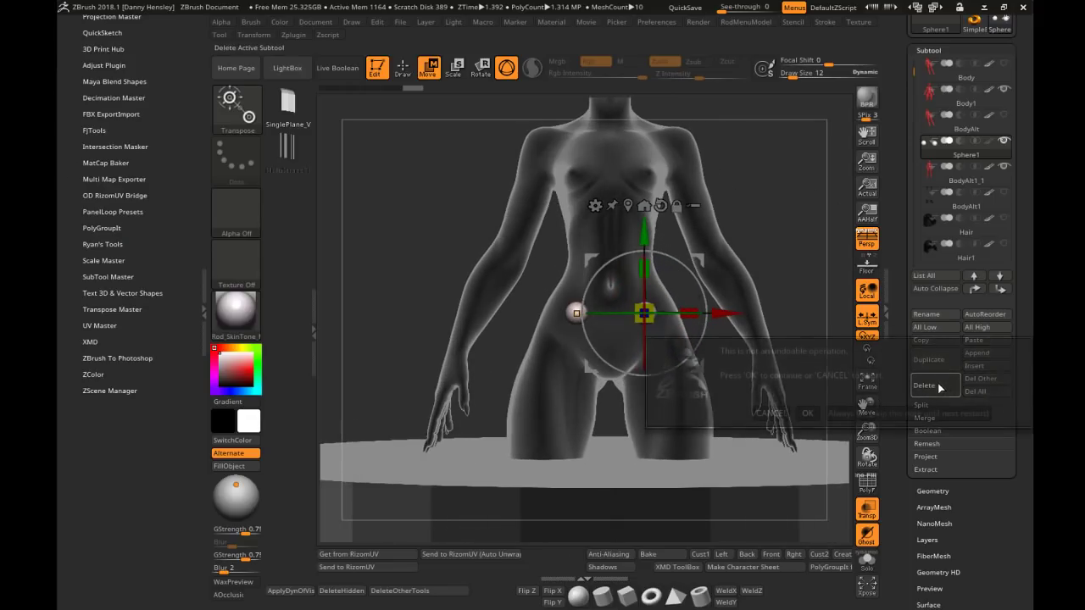
left_click(808, 413)
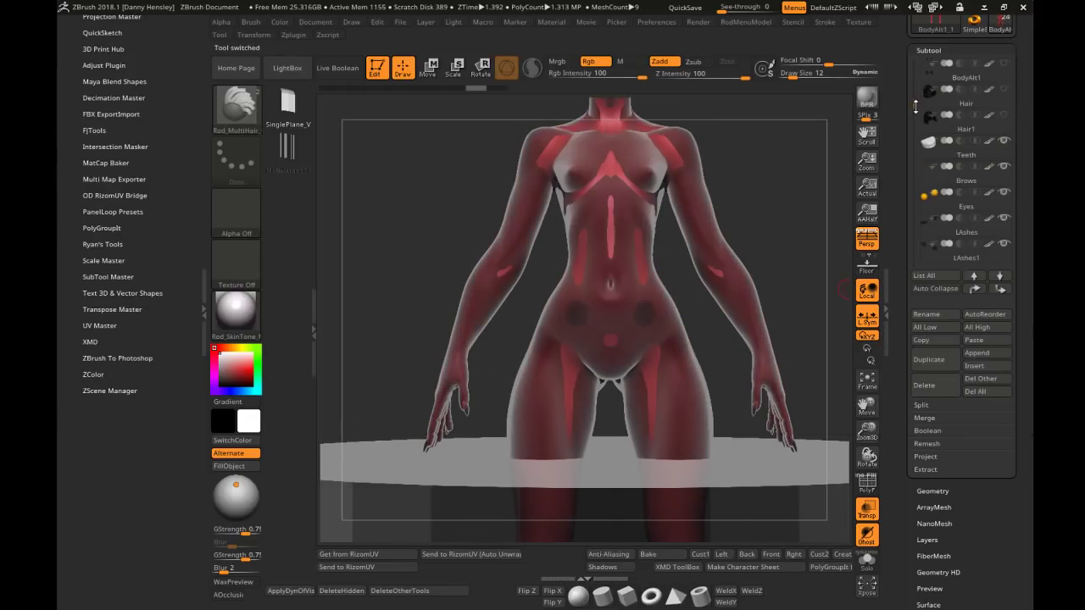
Delete the PM3D_Cylinder3D1 subtool at the end of the subtool list
left_click_drag(913, 104, 912, 212)
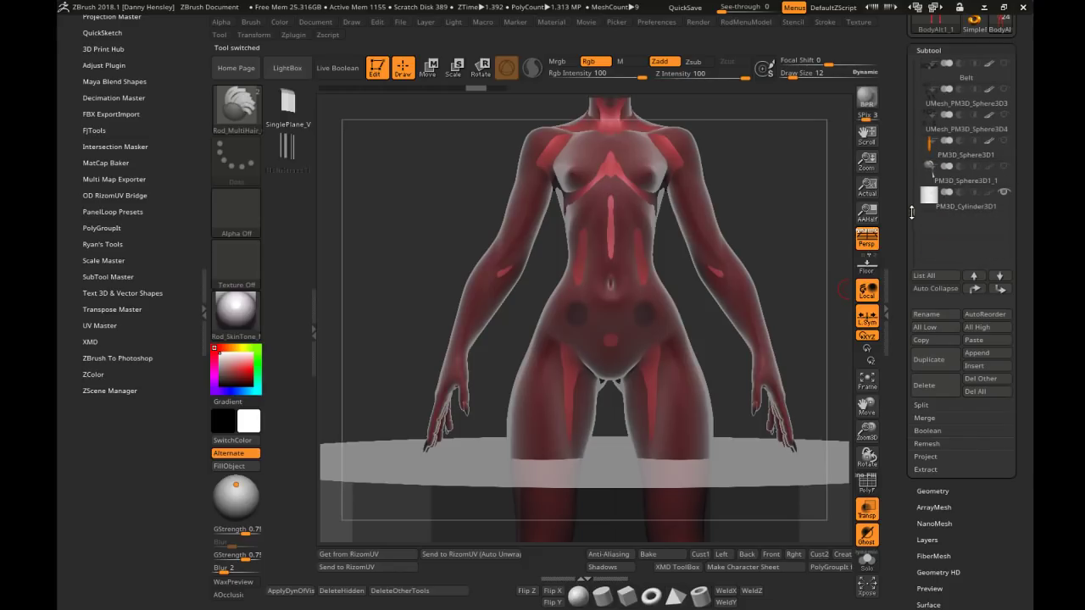
left_click(966, 208)
left_click(929, 384)
left_click(808, 415)
Delete the BodyAlt1_1 subtool and accept the warning
left_click_drag(914, 222, 901, 80)
left_click(943, 127)
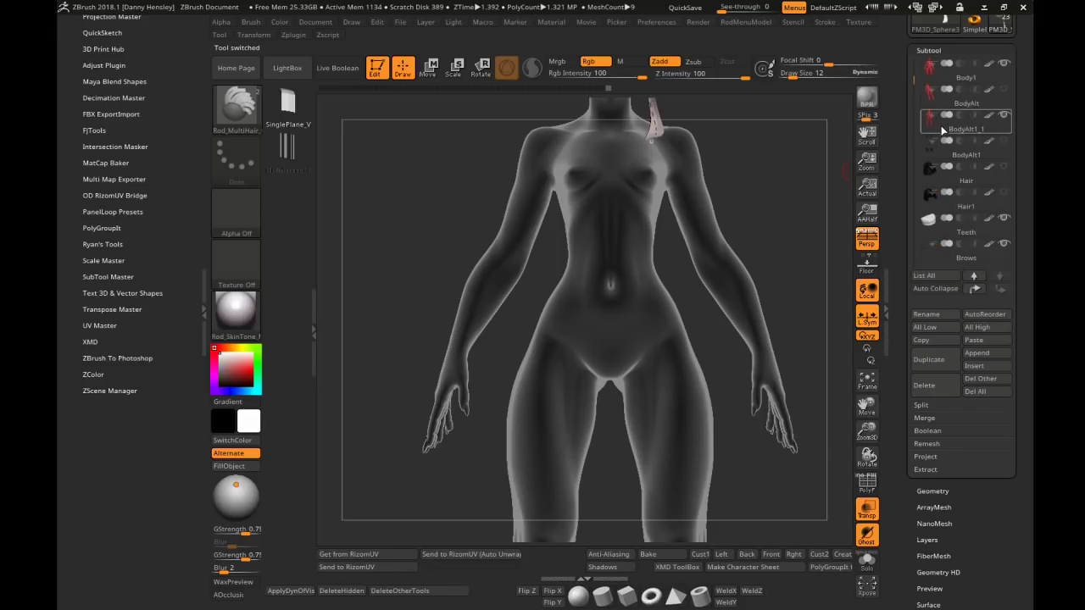
left_click(924, 386)
left_click(807, 414)
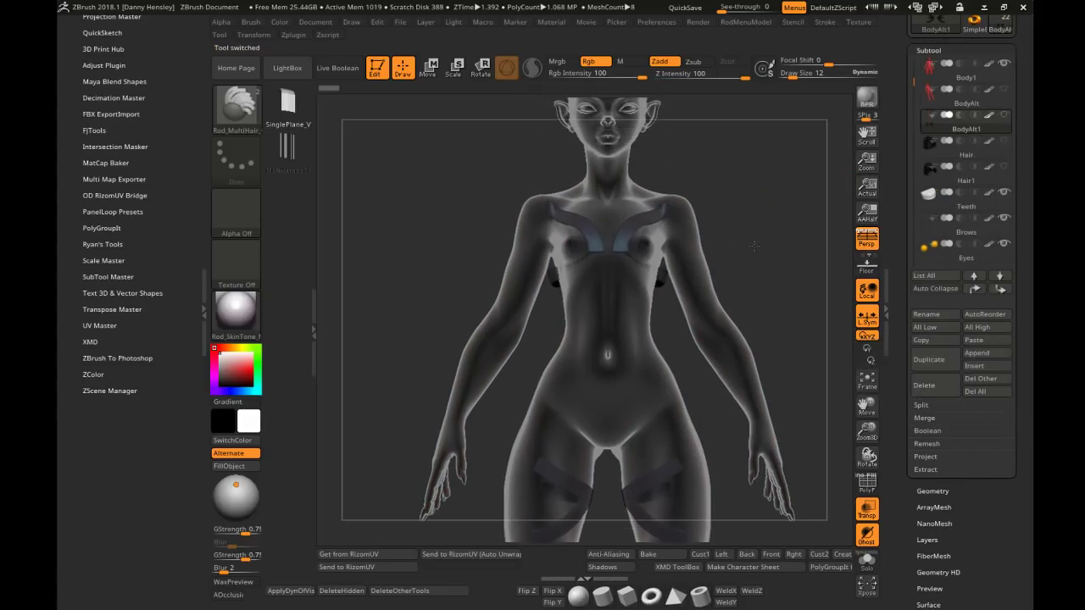
Turn off transparency and make Body1 the active subtool
key("ctrl+t")
left_click_drag(741, 201, 729, 245, "alt")
left_click(944, 105)
left_click_drag(720, 144, 725, 315, "alt")
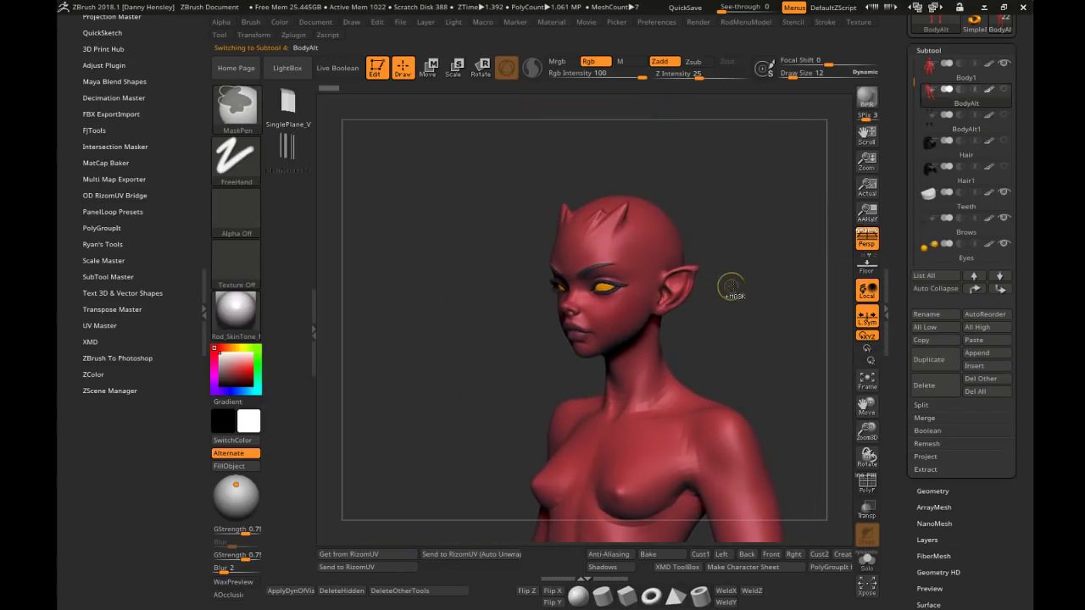
left_click(963, 74)
left_click_drag(794, 236, 779, 243)
Expand the FJTools plugin section
scroll(70, 188, "up", 2)
left_click(93, 159)
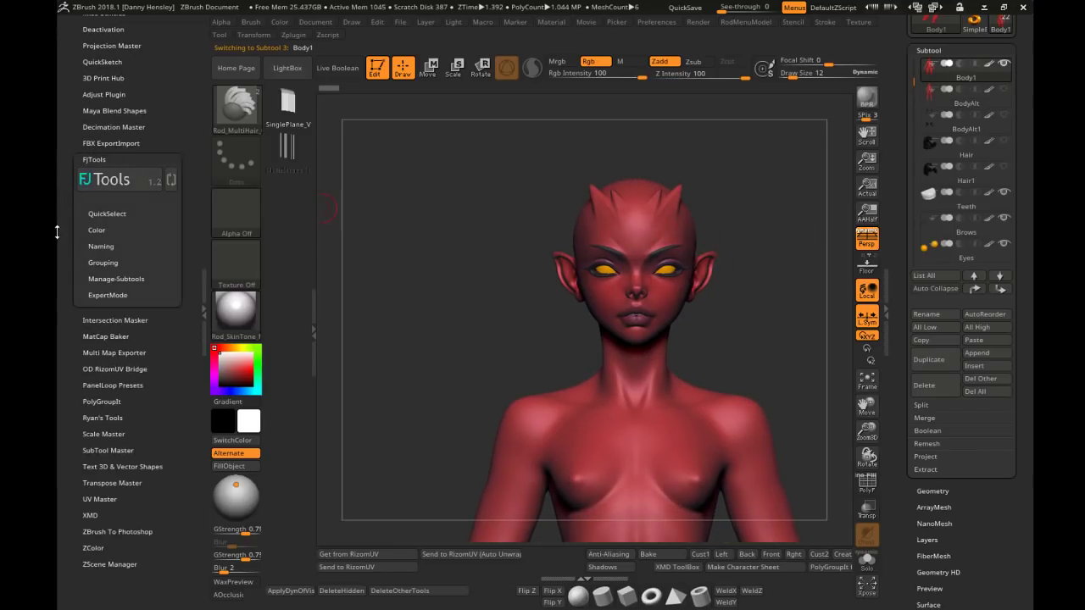
scroll(76, 174, "down", 2)
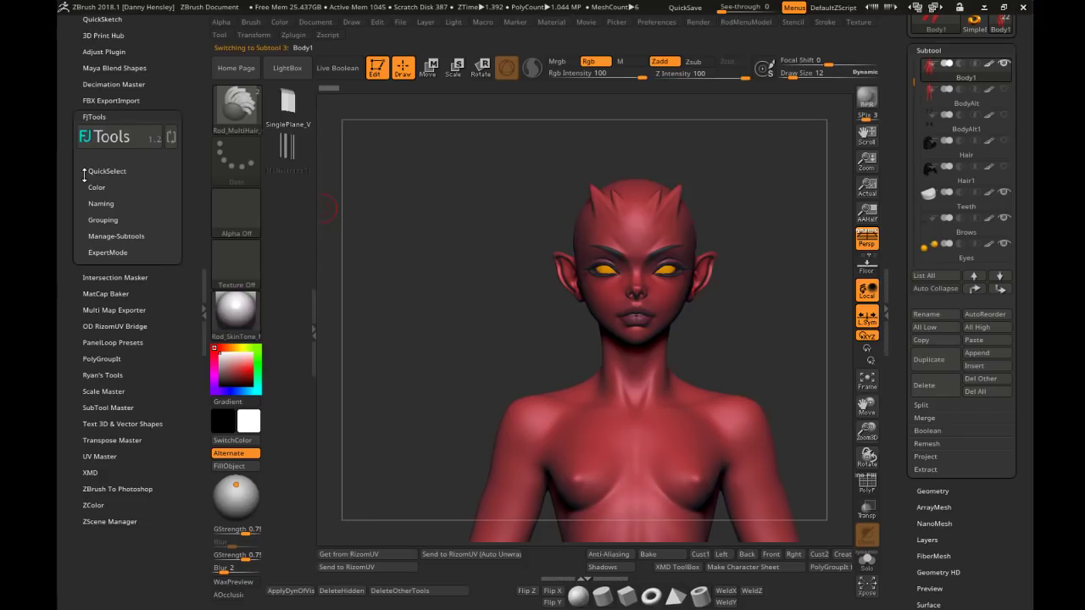
Hide the interface around the canvas and bring it back
left_click_drag(559, 202, 596, 229)
key("Tab")
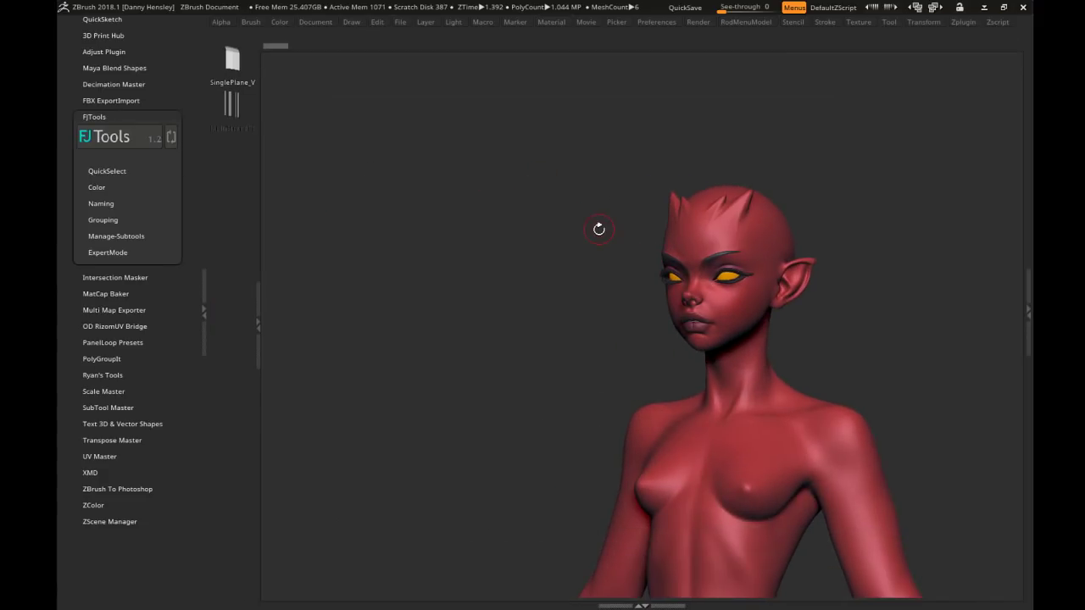
key("Tab")
key("space")
key("Tab")
key("Tab")
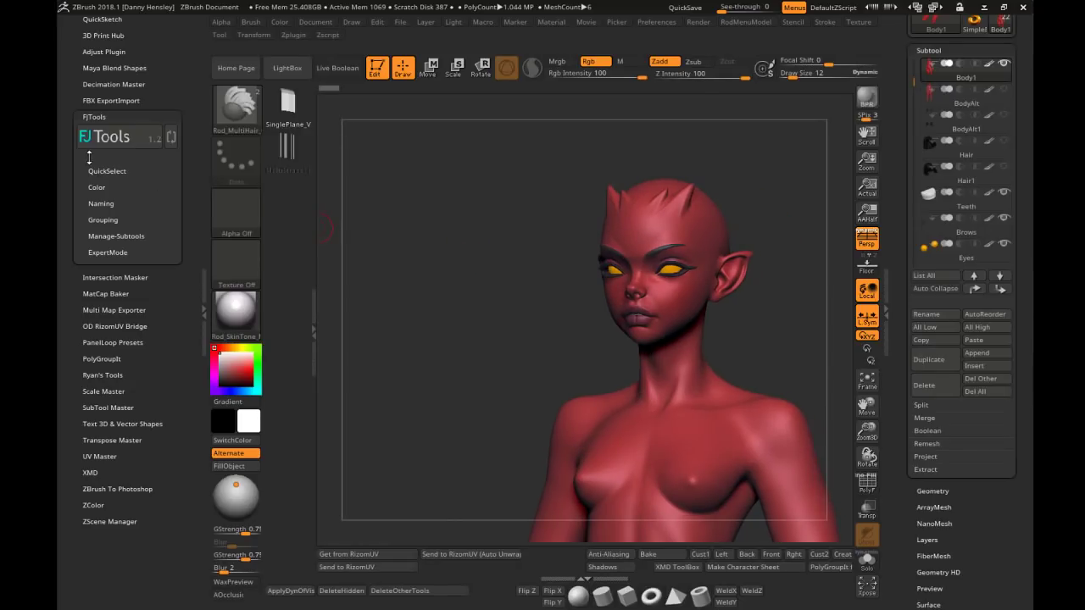
Look through the QuickSelect, Color, Naming, Grouping and ExpertMode options of FJTools
left_click(97, 172)
left_click(96, 211)
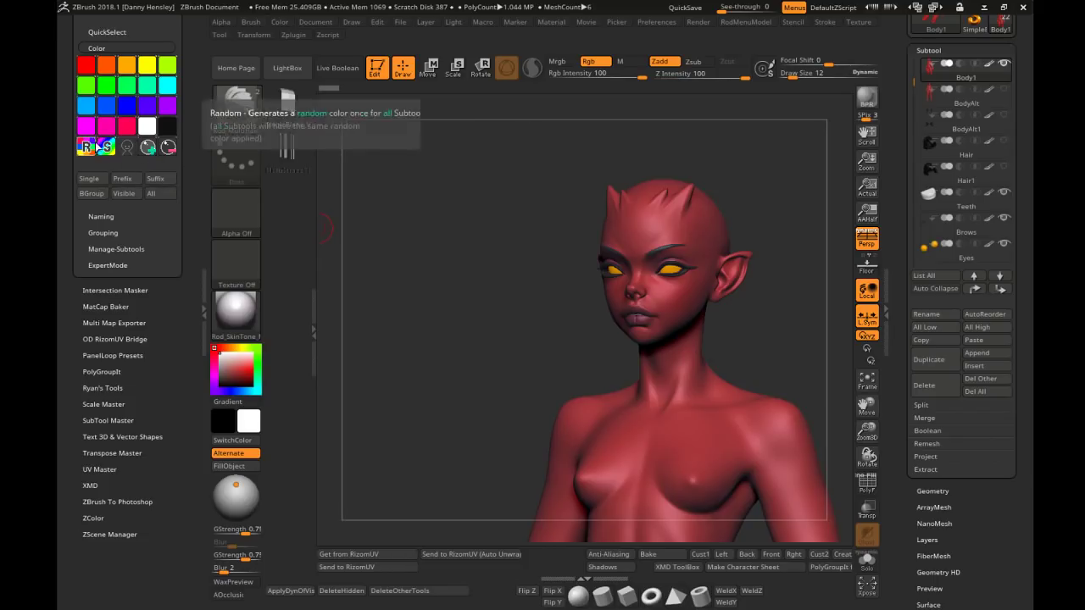
left_click(101, 217)
left_click_drag(56, 181, 57, 223)
left_click(95, 272)
left_click_drag(73, 284, 73, 265)
left_click(107, 219)
left_click(115, 226)
left_click_drag(58, 208, 61, 276)
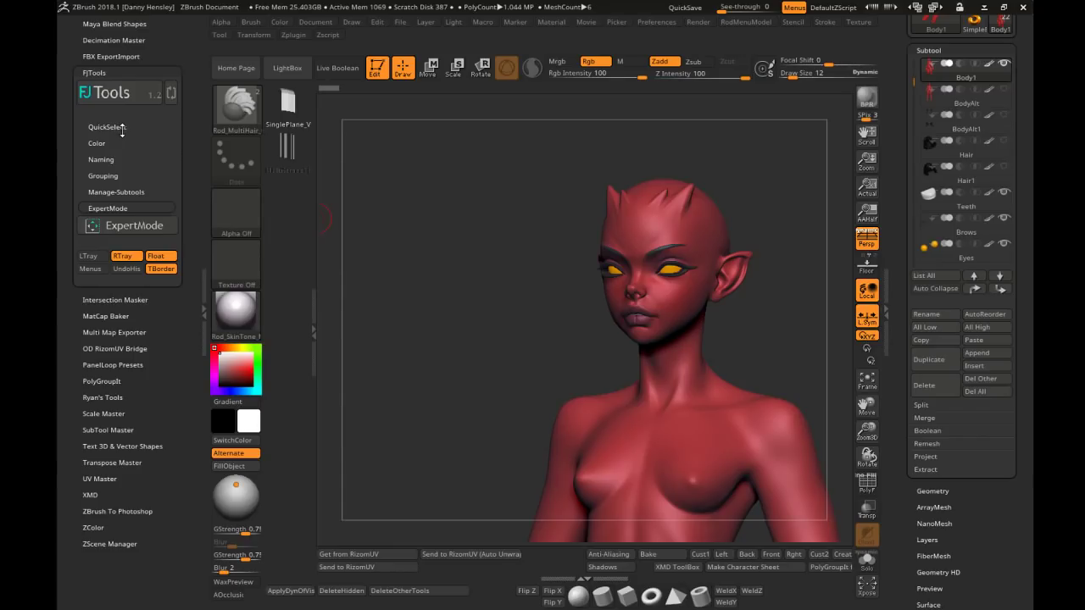
Collapse the FJTools and Zplugin sections and close the tray that holds them
left_click_drag(484, 239, 443, 268)
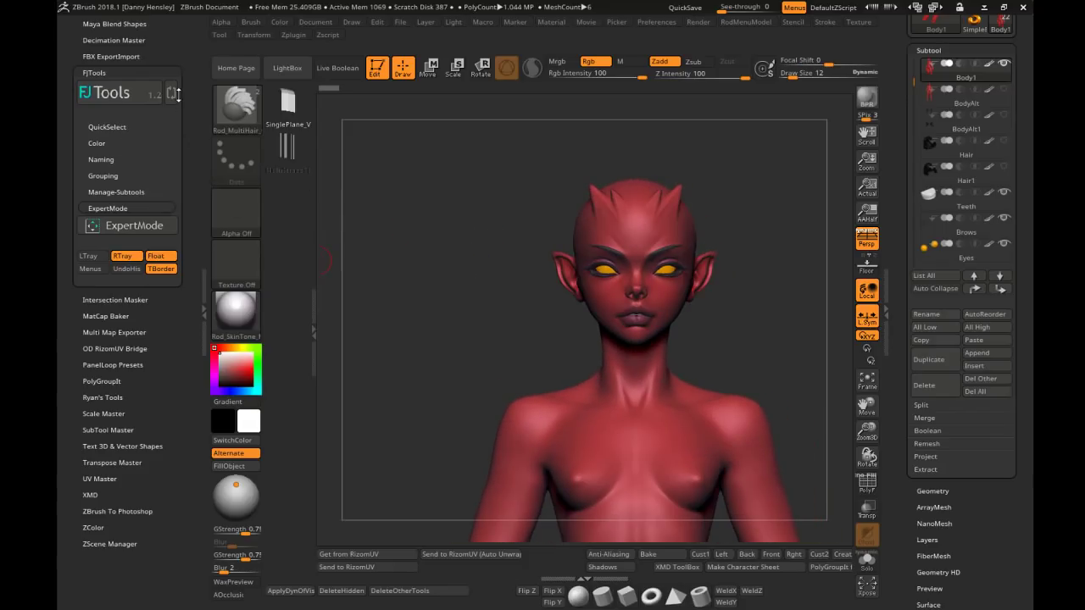
left_click(106, 73)
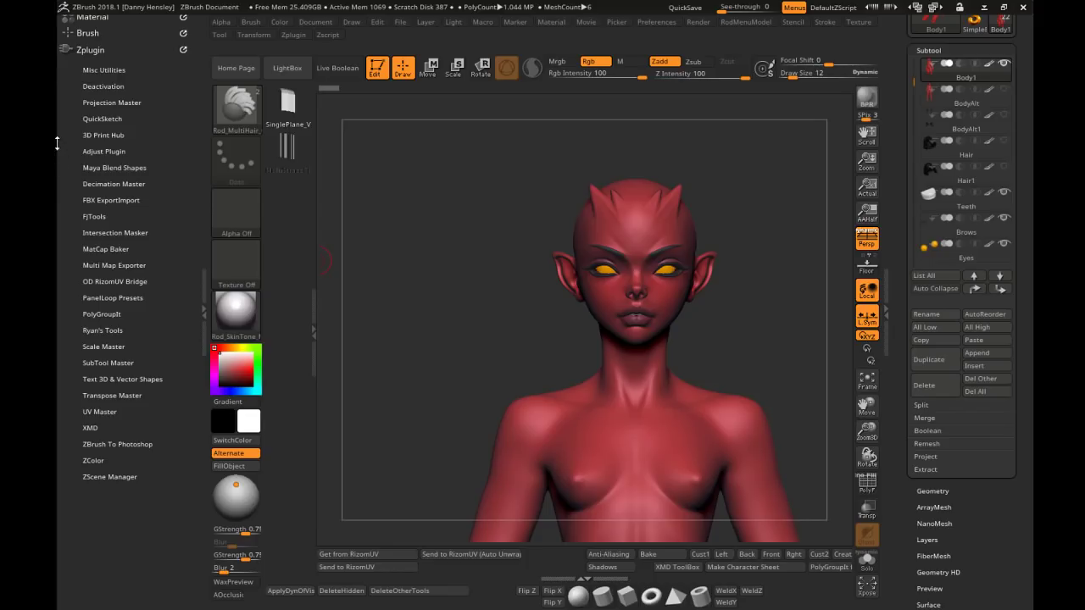
left_click(91, 50)
mouse_move(358, 235)
left_mouse_down()
mouse_move(526, 278)
mouse_move(642, 265)
left_mouse_up()
right_click_drag(652, 290, 717, 285, "ctrl")
left_click_drag(899, 73, 901, 161)
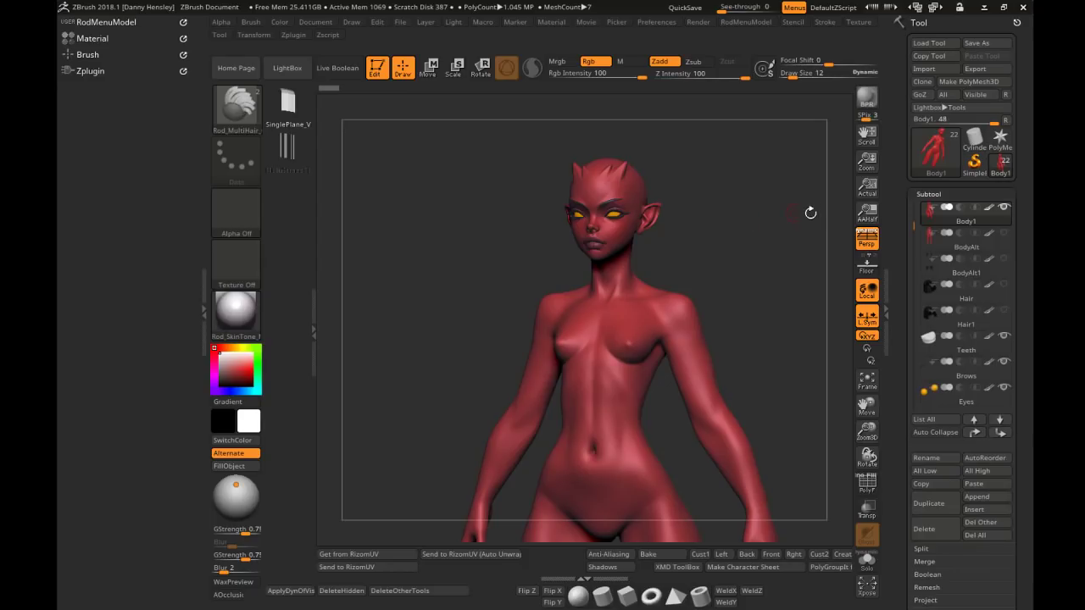
mouse_move(726, 257)
right_mouse_down("ctrl")
mouse_move(714, 196)
mouse_move(722, 240)
right_mouse_up("ctrl")
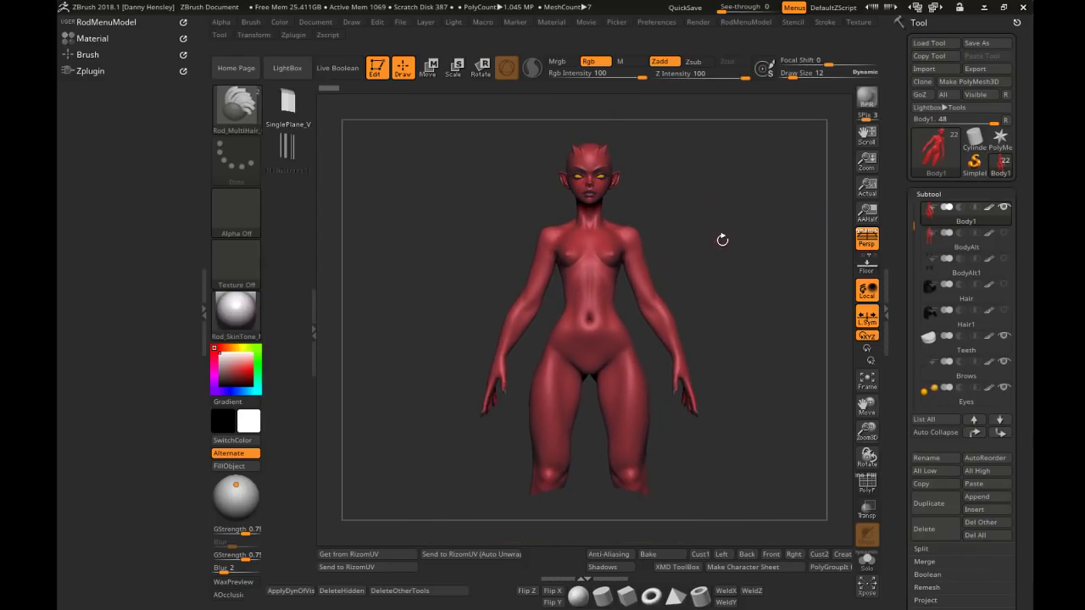
left_click(201, 273)
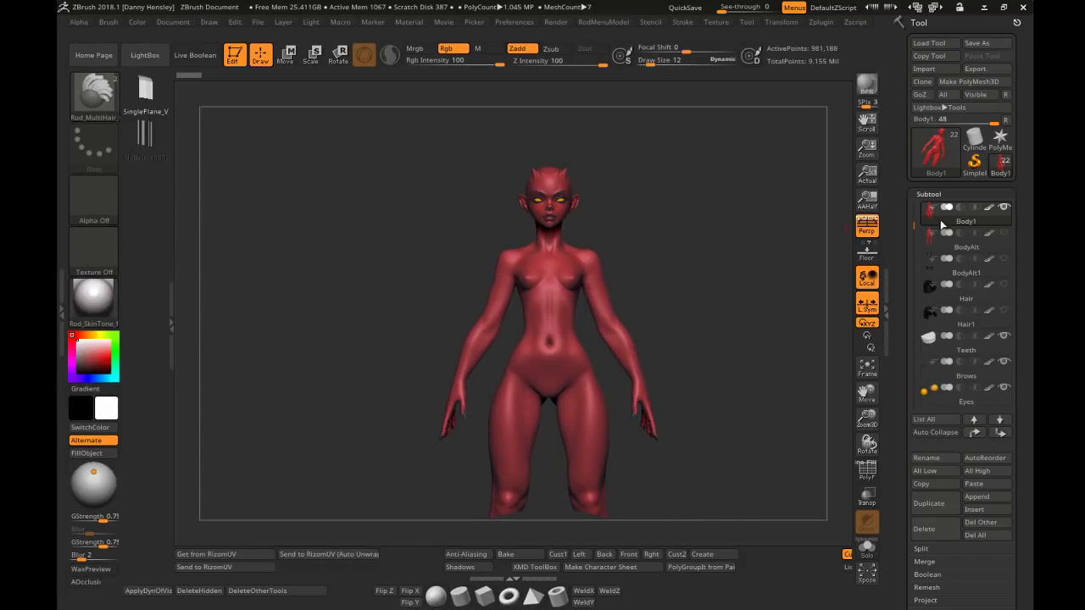
Append a Sphere3D as a new subtool at the end of the list and make it active
left_click_drag(914, 227, 903, 363)
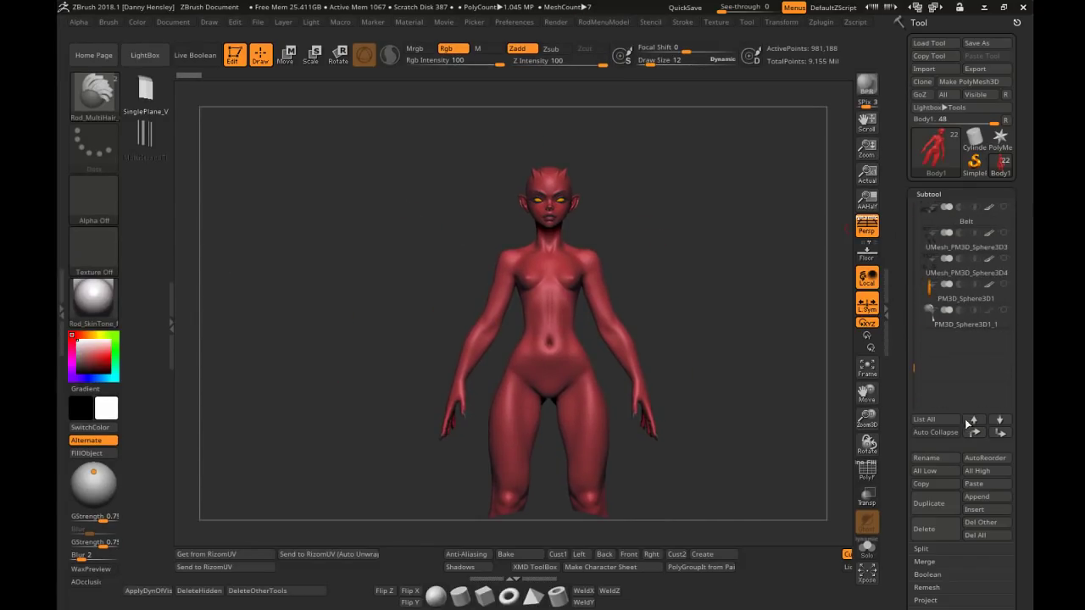
left_click(979, 497)
left_click(612, 392)
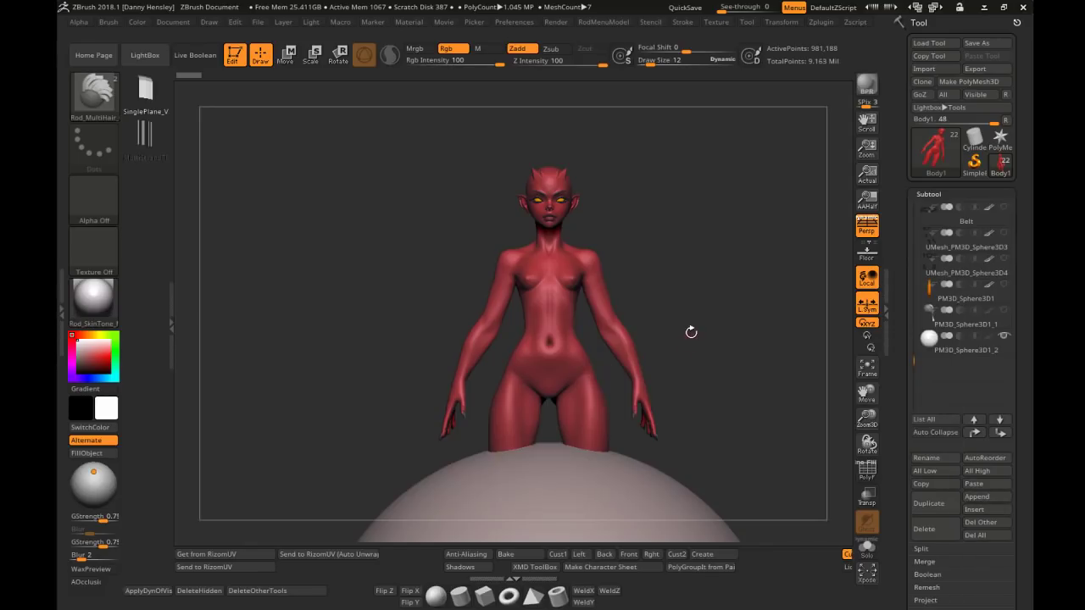
left_click(938, 358)
left_click_drag(749, 415, 751, 339, "alt")
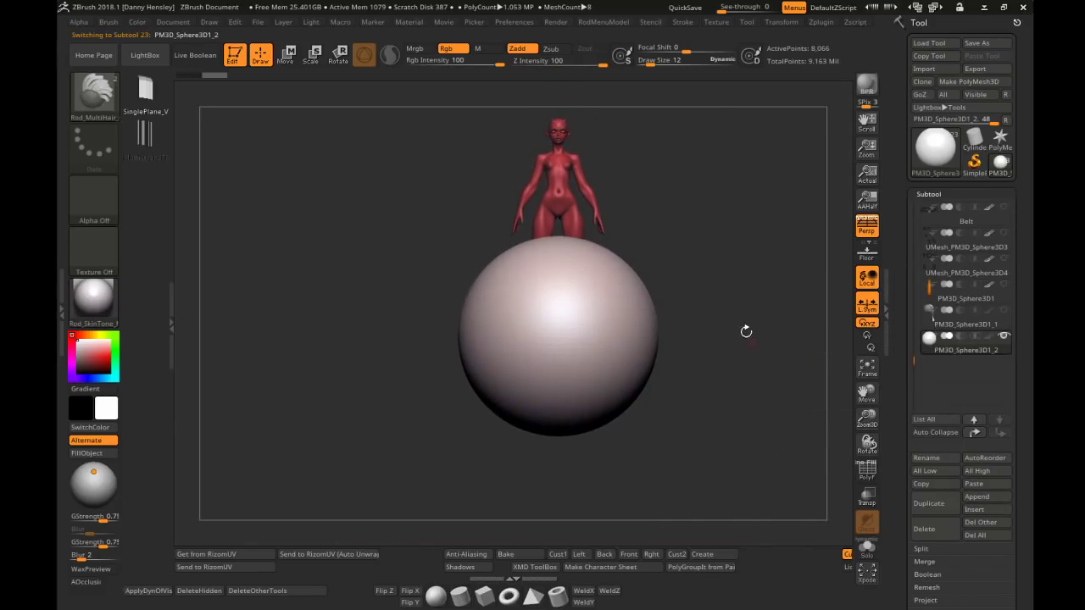
Switch to the StartupMaterial and isolate the new sphere with Solo
left_click(119, 293)
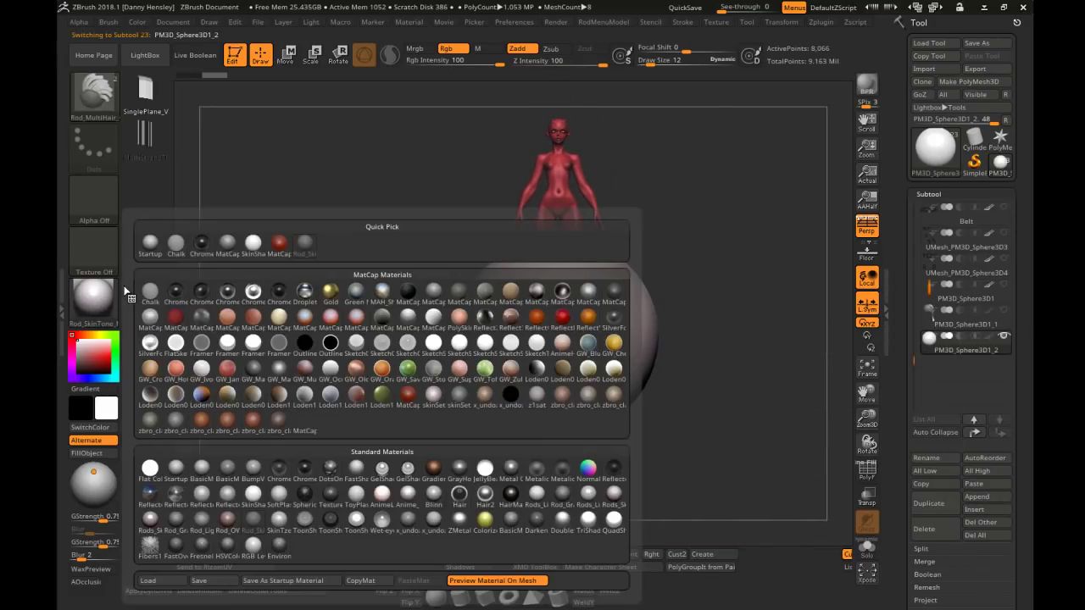
left_click(176, 468)
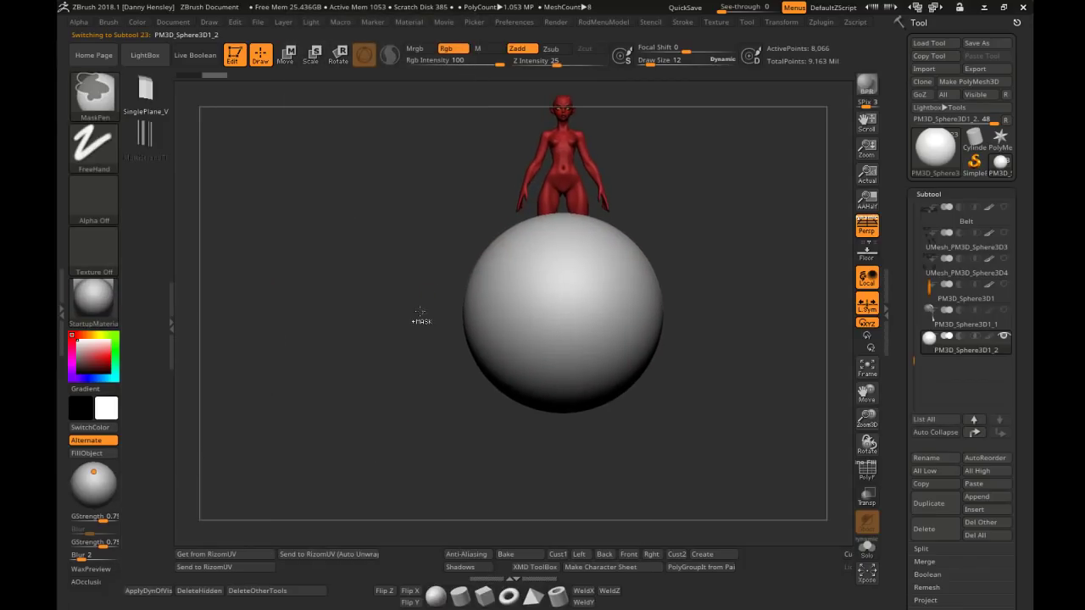
key("ctrl+shift+s")
mouse_move(667, 257)
right_mouse_down("alt")
mouse_move(676, 317)
mouse_move(693, 338)
mouse_move(696, 324)
right_mouse_up("alt")
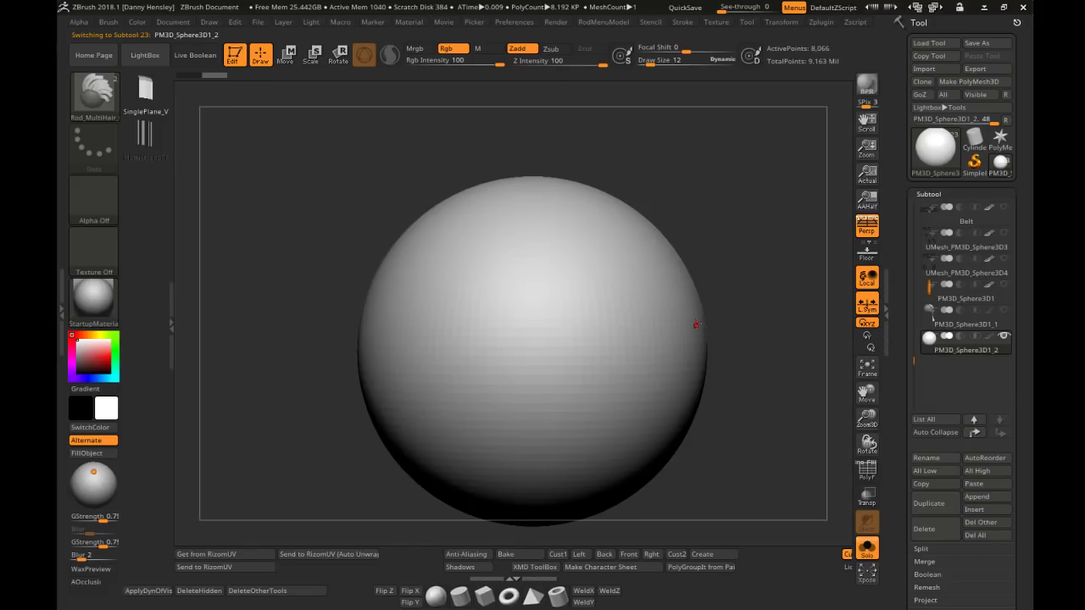
mouse_move(729, 352)
right_mouse_down("alt")
mouse_move(735, 337)
mouse_move(720, 314)
right_mouse_up("alt")
Try an angled TrimCurve cut through the upper-left part of the sphere and undo it
left_click(91, 97, "ctrl+shift")
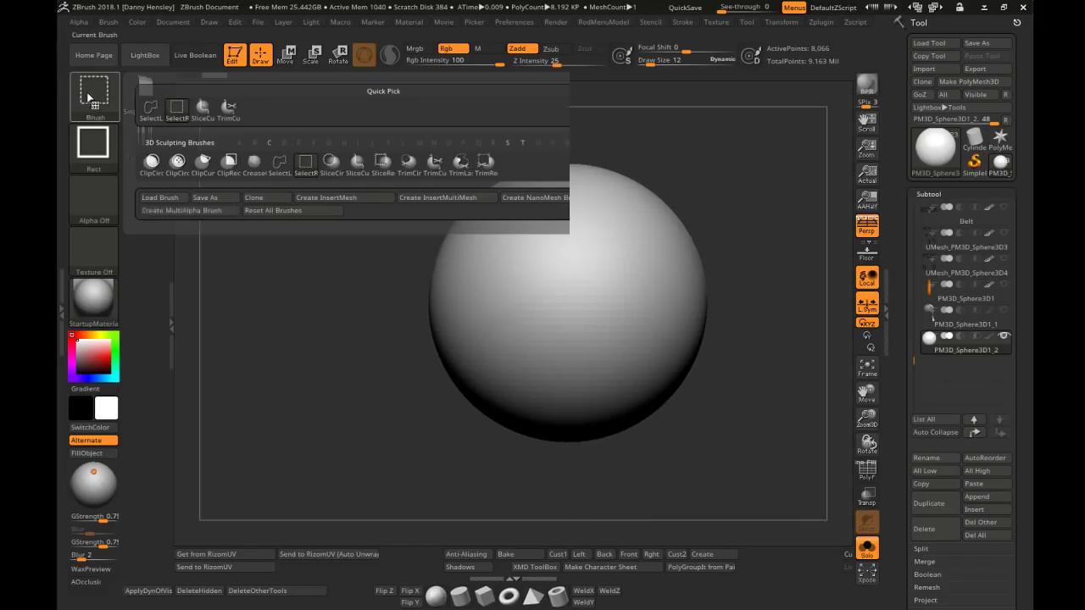
left_click(439, 161)
mouse_move(354, 280)
left_mouse_down("ctrl+shift")
mouse_move(574, 279)
mouse_move(634, 81)
left_mouse_up("ctrl+shift")
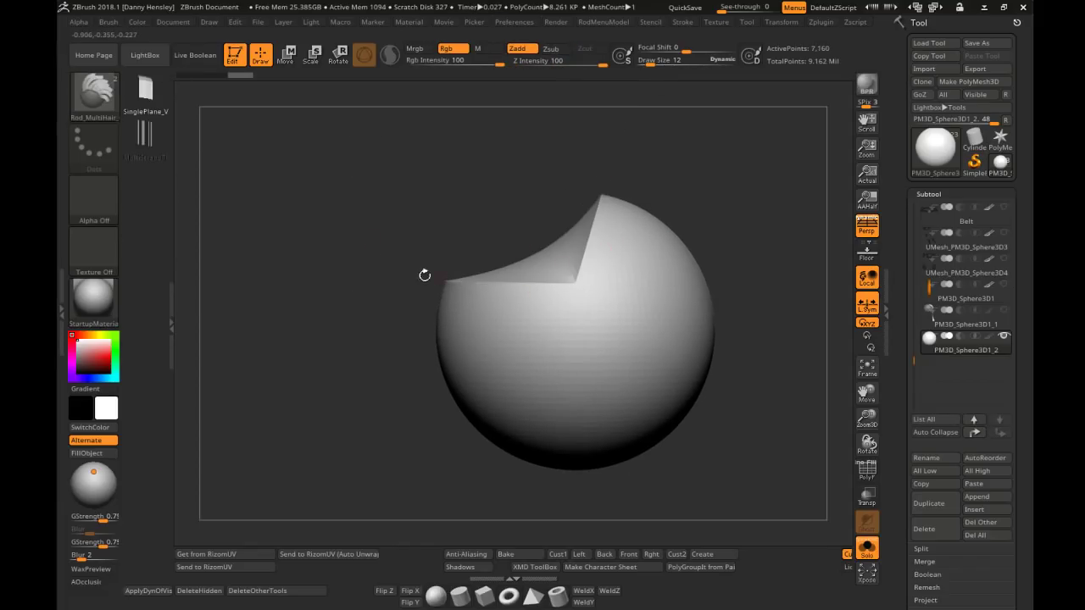
key("ctrl+z")
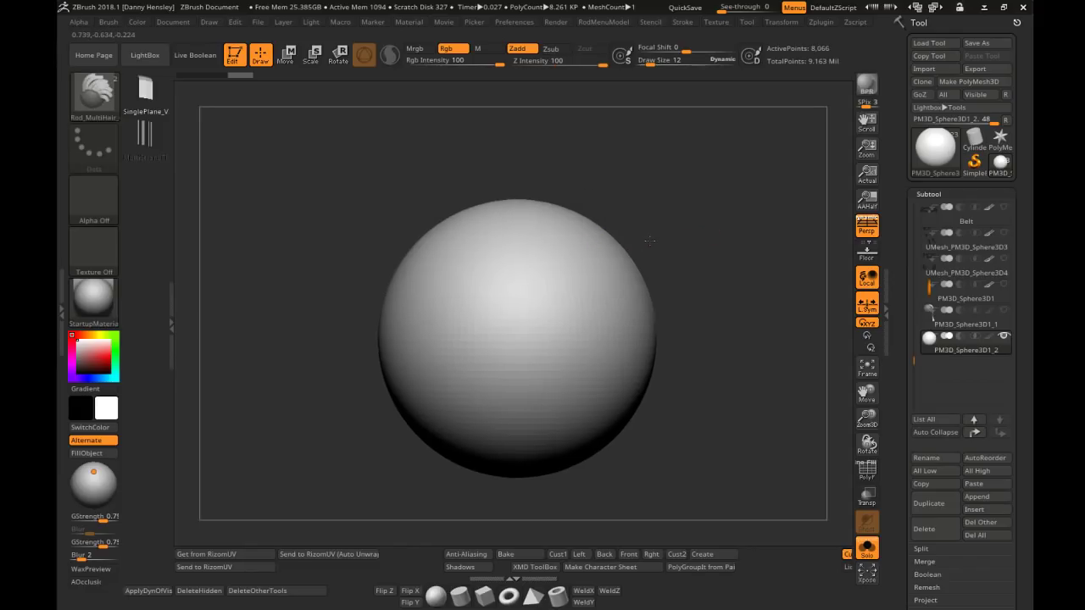
Try an angled ClipCurve cut through the upper-left part of the sphere and undo it
left_click_drag(660, 240, 652, 240)
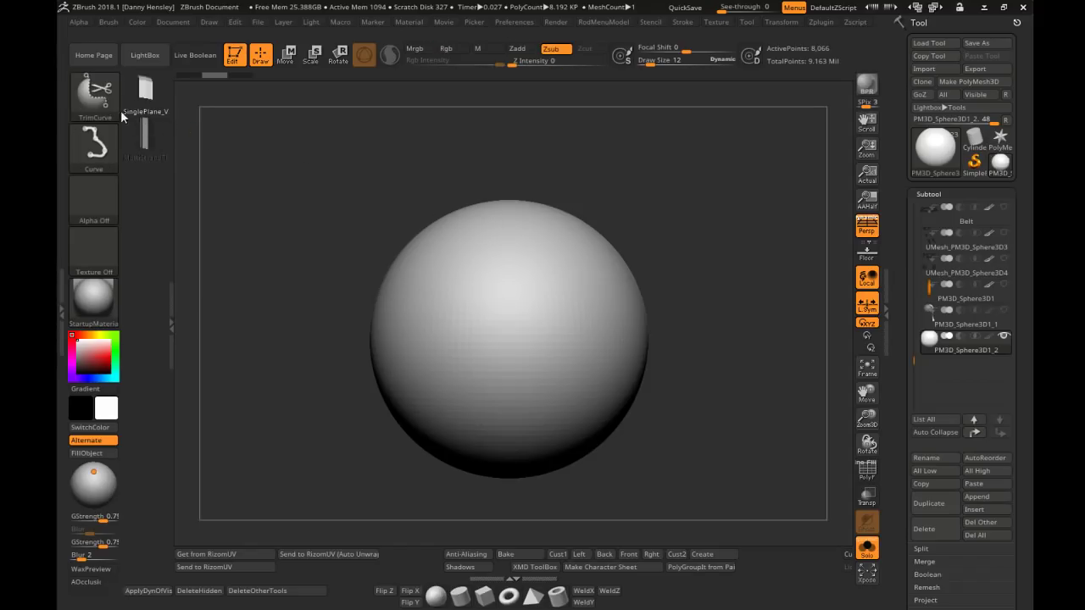
key("ctrl+shift+b")
left_click(208, 166)
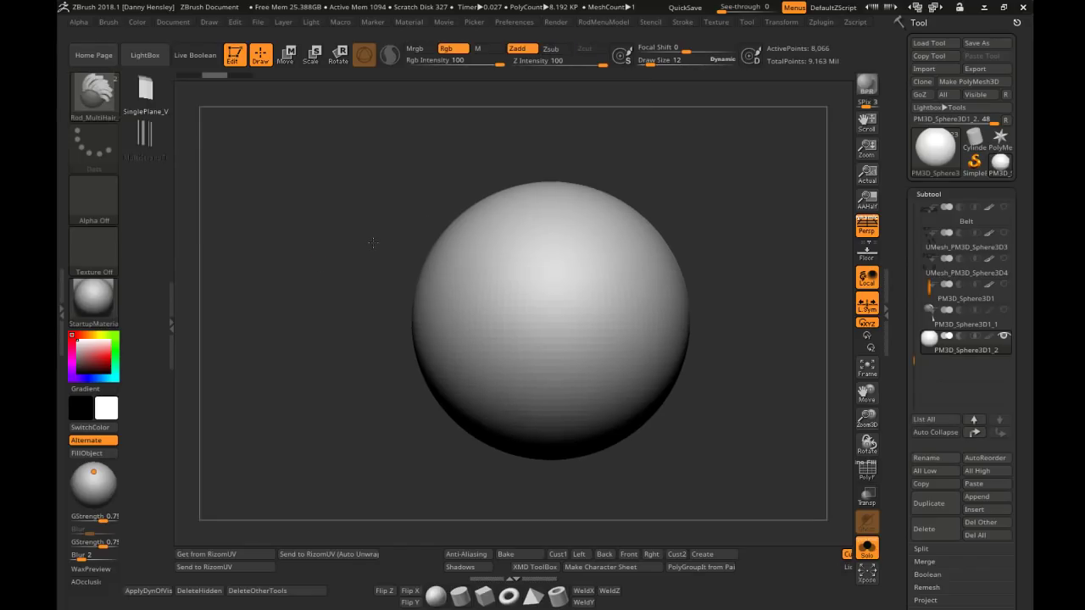
mouse_move(356, 269)
left_mouse_down("ctrl+shift")
mouse_move(481, 266)
mouse_move(542, 133)
left_mouse_up("ctrl+shift")
right_click_drag(491, 267, 578, 273, "alt")
key("ctrl+z")
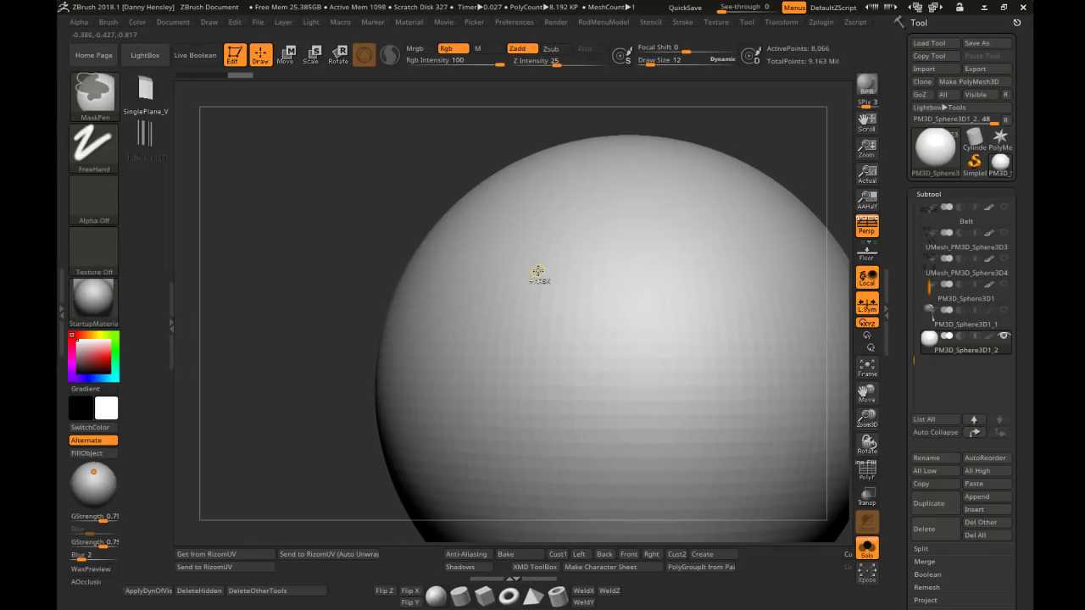
Show the sphere's polyframe and clip an angular notch into its upper-left part with ClipCurve
key("shift+f")
mouse_move(472, 271)
right_mouse_down("alt")
mouse_move(446, 252)
mouse_move(462, 288)
mouse_move(476, 271)
right_mouse_up("alt")
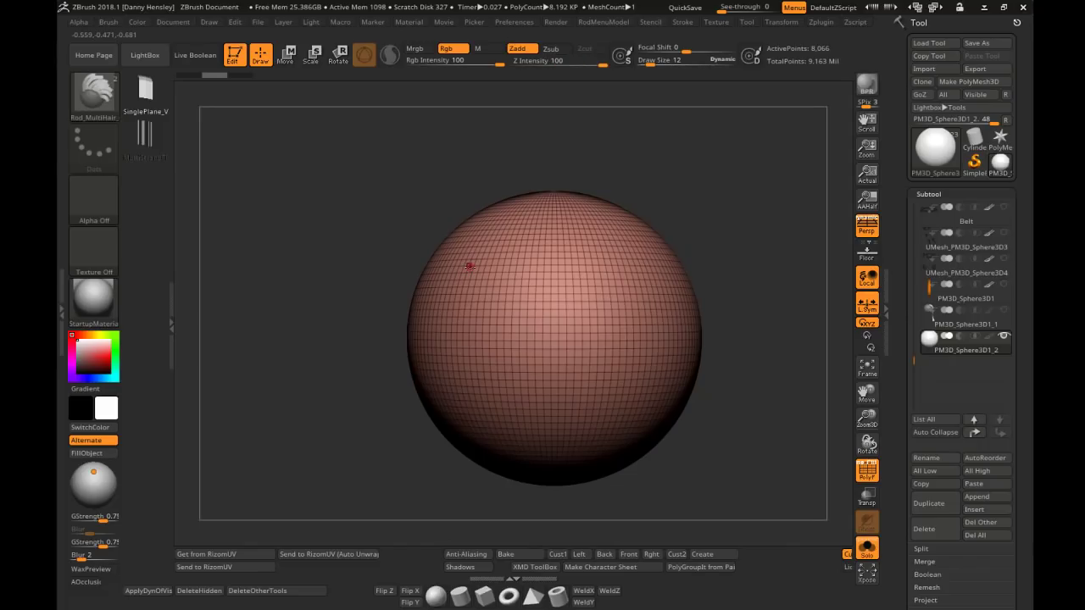
mouse_move(377, 277)
left_mouse_down("ctrl+shift")
mouse_move(503, 270)
mouse_move(590, 142)
left_mouse_up("ctrl+shift")
right_click_drag(482, 259, 508, 289)
right_click_drag(509, 289, 513, 254, "ctrl")
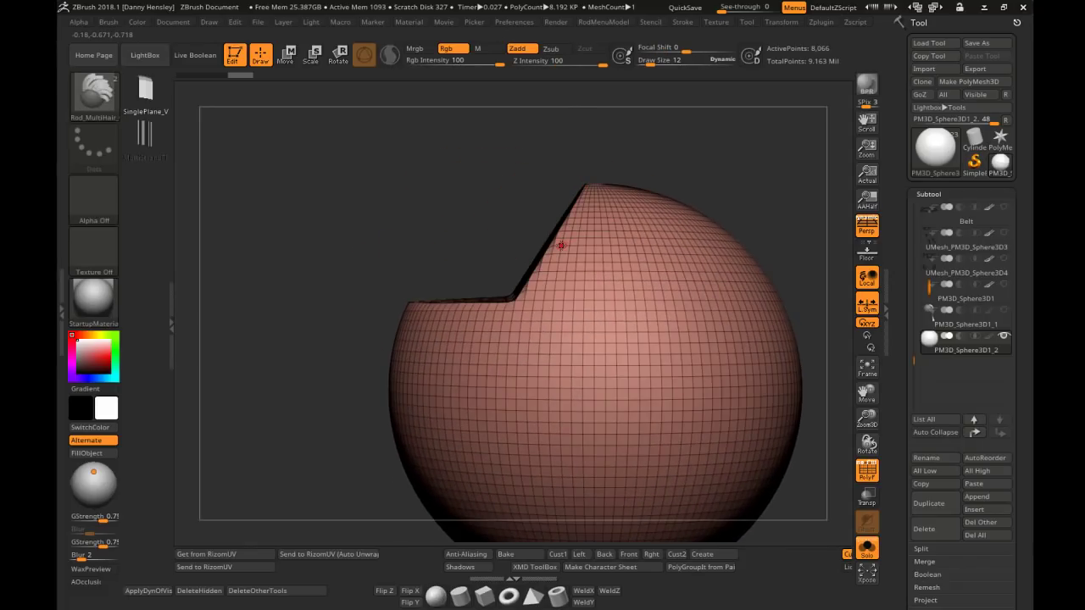
Undo the notch, try the same angular ClipCurve notch on the sphere's upper-left part without perspective, and undo it
key("ctrl+z")
key("ctrl+z")
key("ctrl+z")
mouse_move(404, 300)
left_mouse_down("ctrl+shift")
mouse_move(569, 293)
mouse_move(557, 302)
mouse_move(635, 191)
left_mouse_up("ctrl+shift")
mouse_move(631, 256)
right_mouse_down("ctrl")
mouse_move(678, 310)
mouse_move(637, 238)
right_mouse_up("ctrl")
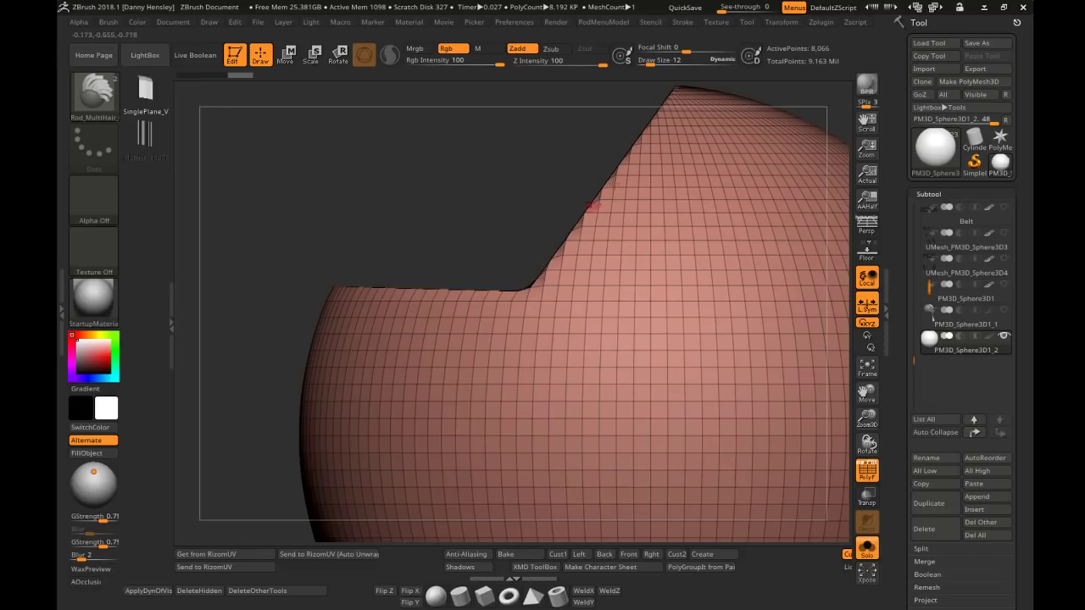
key("ctrl+z")
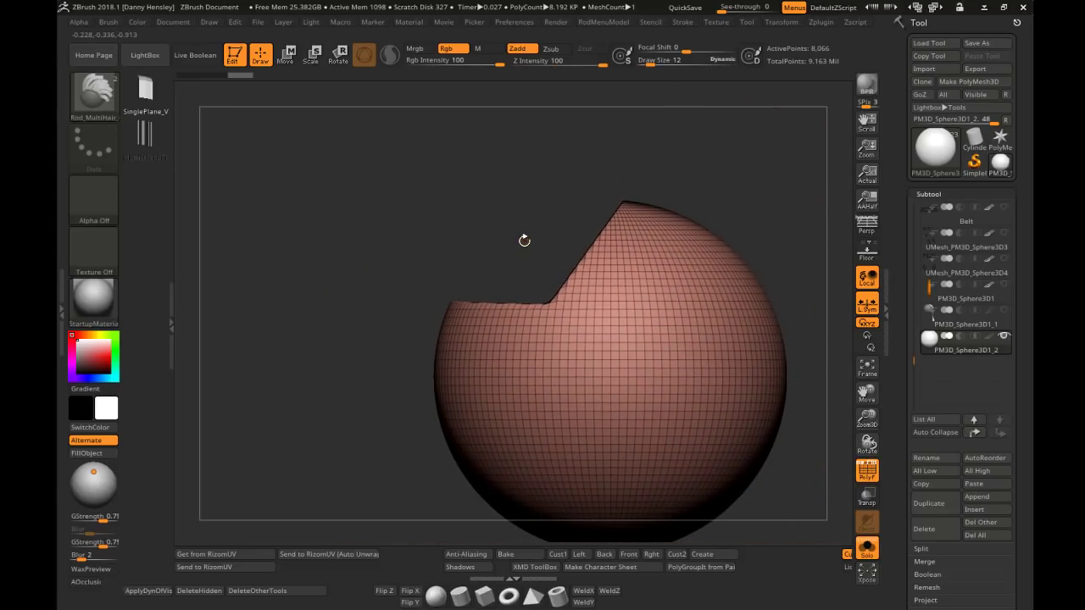
key("ctrl+z")
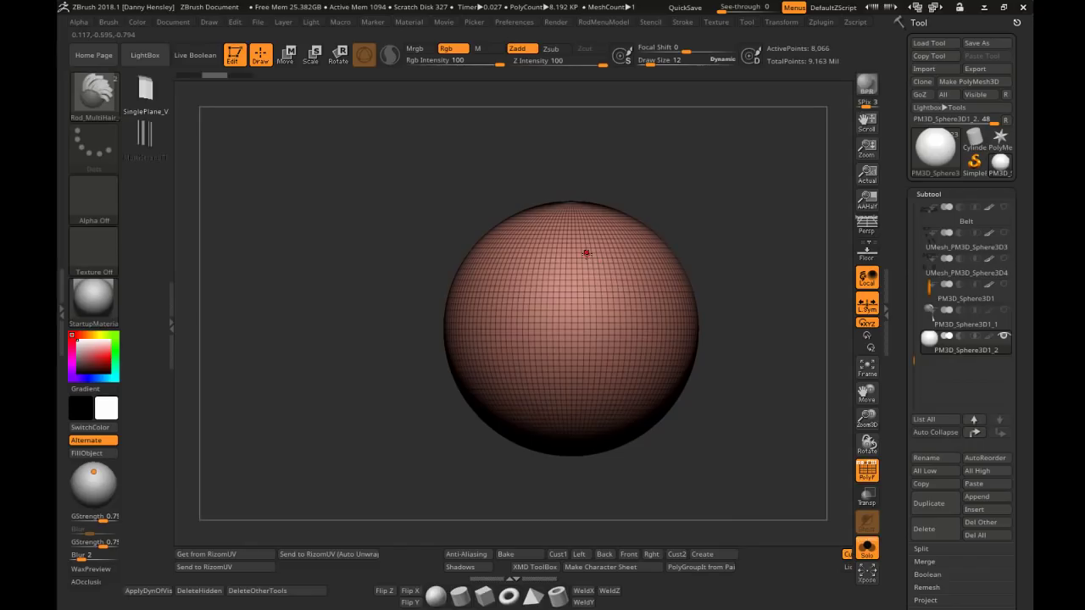
Try ClipCurve cuts down the right part of the sphere, inspect the clipped faces from the side and undo them
right_click_drag(639, 295, 624, 268, "alt")
left_click_drag(635, 118, 634, 459, "ctrl+shift")
mouse_move(700, 278)
left_mouse_down("ctrl+shift")
mouse_move(626, 337)
mouse_move(618, 506)
left_mouse_up("ctrl+shift")
key("alt")
key("alt")
right_click_drag(678, 436, 652, 362, "alt")
right_click_drag(652, 362, 538, 352)
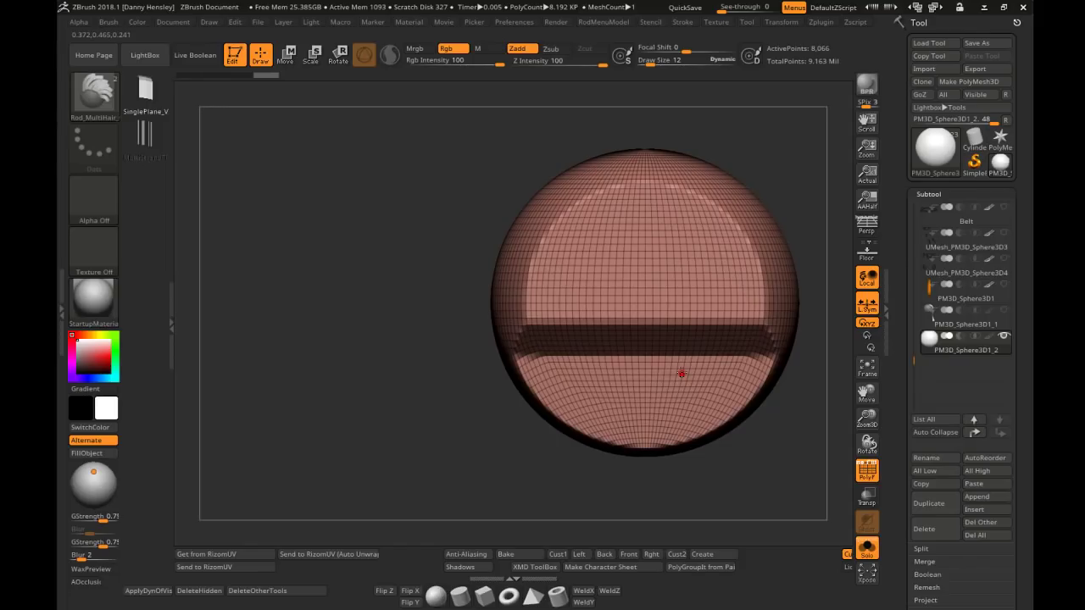
mouse_move(681, 372)
right_mouse_down()
mouse_move(711, 381)
mouse_move(680, 386)
right_mouse_up()
right_click_drag(680, 387, 680, 343, "ctrl")
key("ctrl+z")
key("ctrl+z")
key("ctrl+z")
key("ctrl+z")
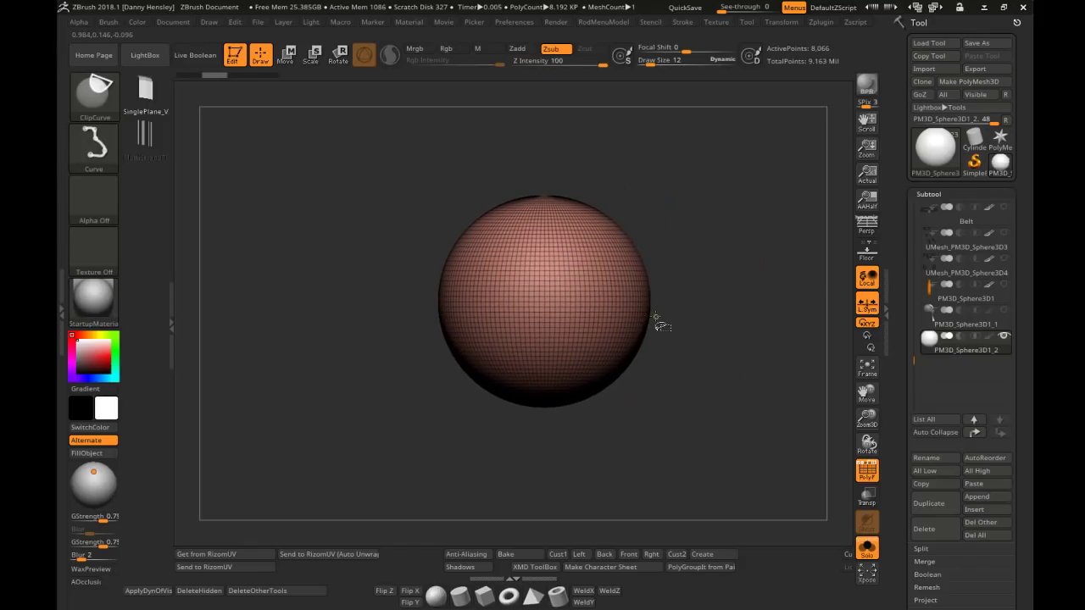
Enable the PolyGroup option for ClipCurve, test it with an angular clip on the sphere's lower-right part and undo the clip
key("space")
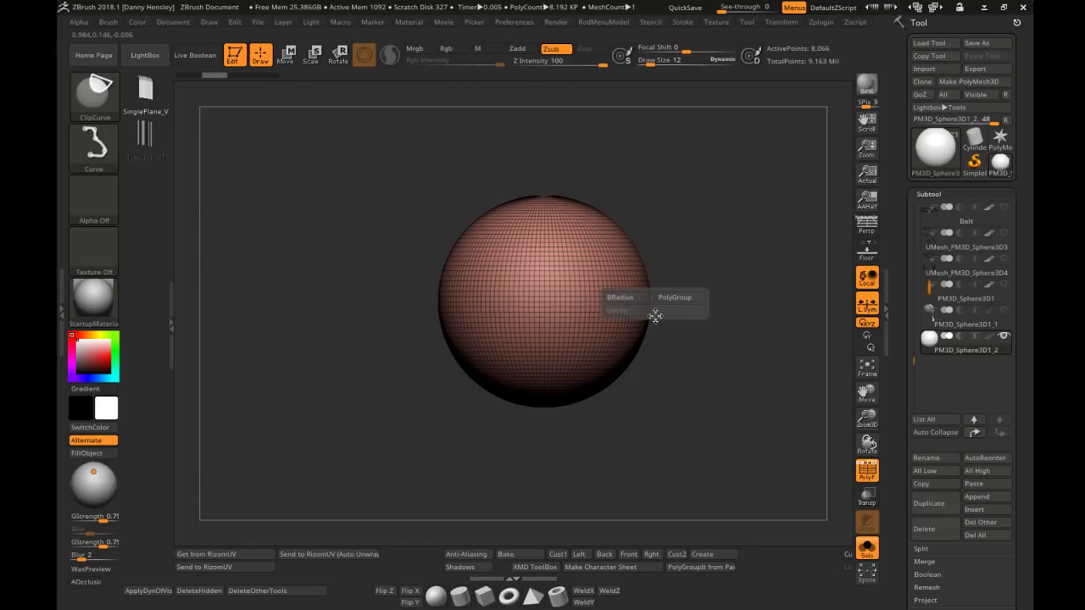
mouse_move(704, 258)
left_mouse_down("ctrl+shift")
mouse_move(588, 271)
mouse_move(599, 460)
mouse_move(569, 467)
left_mouse_up("ctrl+shift")
right_click_drag(691, 407, 657, 314)
right_click_drag(656, 314, 637, 294)
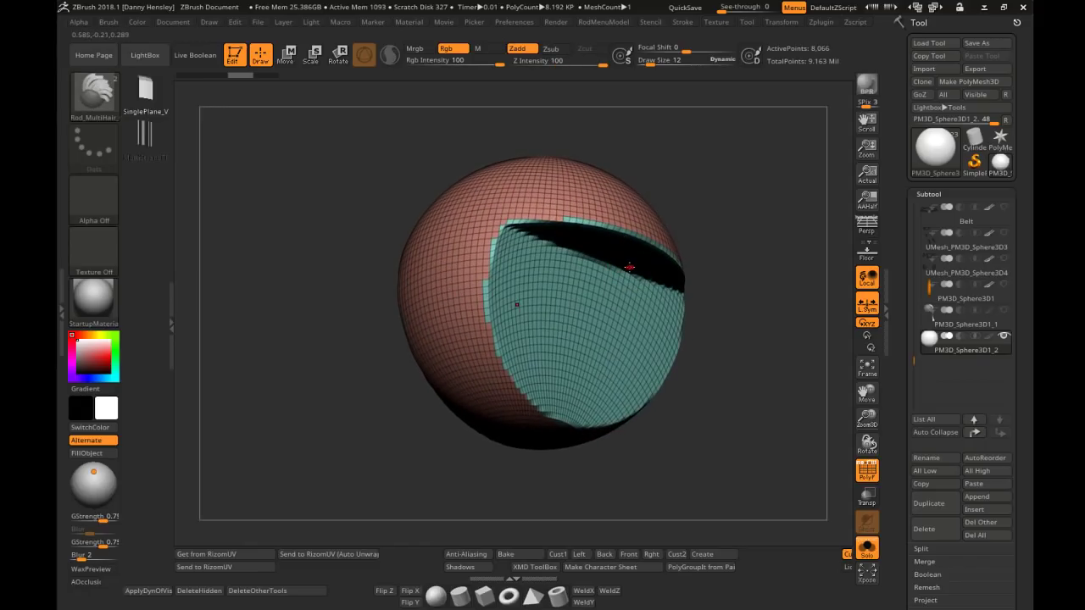
key("ctrl+z")
key("ctrl+z")
key("ctrl+z")
key("ctrl+z")
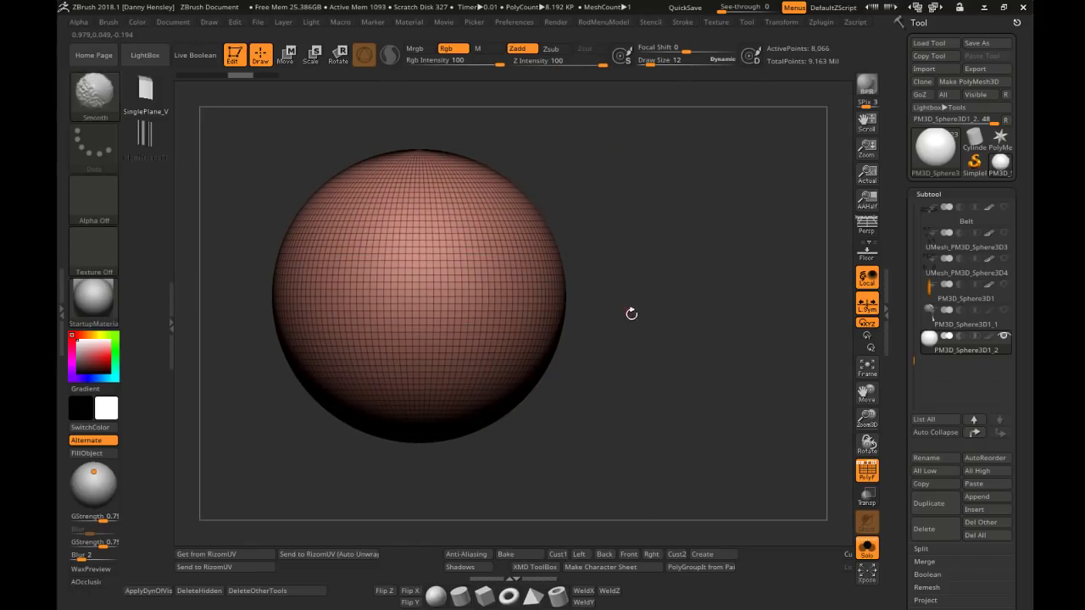
Subdivide the sphere twice, deleting the lower subdivision levels each time
left_click_drag(624, 317, 694, 319, "alt")
left_click(938, 194)
left_click(930, 211)
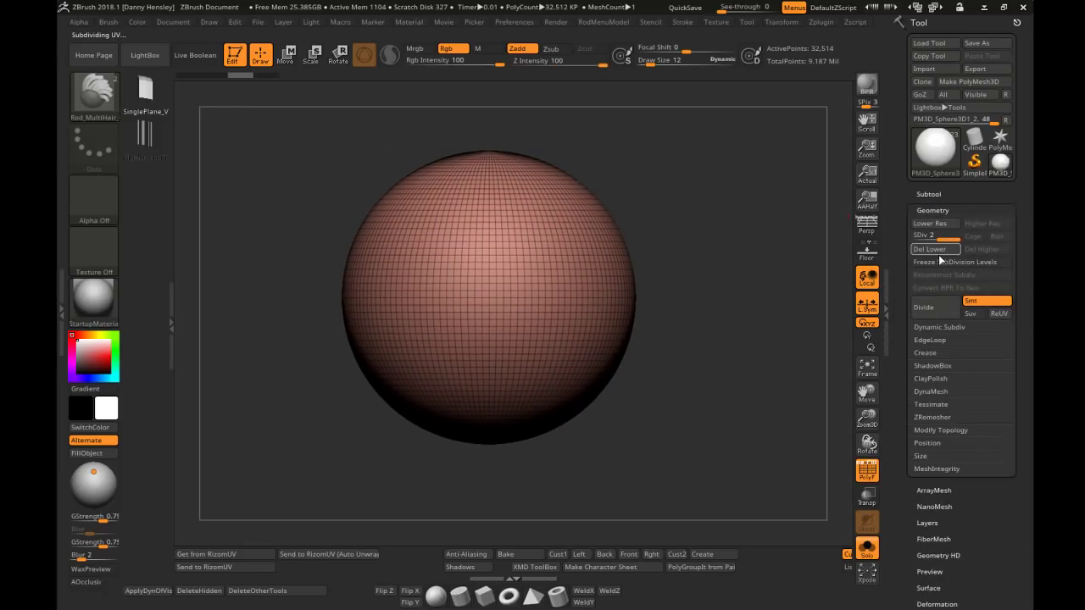
left_click(938, 251)
mouse_move(674, 270)
left_mouse_down("alt")
mouse_move(735, 270)
mouse_move(693, 263)
mouse_move(716, 255)
left_mouse_up("alt")
key("ctrl+d")
left_click(937, 253)
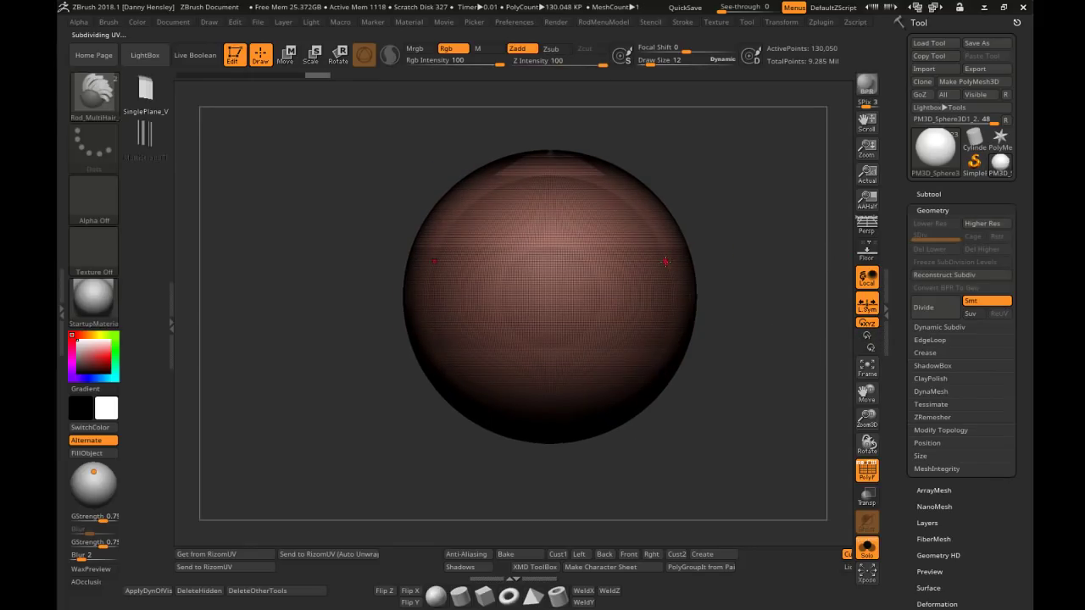
Try an angular ClipCurve cut under the sphere's upper half, hide the polyframe and undo the cut
mouse_move(690, 298)
left_mouse_down("alt")
mouse_move(683, 265)
mouse_move(641, 251)
mouse_move(615, 504)
left_mouse_up("alt")
mouse_move(641, 334)
right_mouse_down()
mouse_move(623, 311)
mouse_move(647, 335)
mouse_move(646, 317)
right_mouse_up()
key("shift+f")
mouse_move(646, 317)
right_mouse_down("ctrl")
mouse_move(711, 285)
mouse_move(678, 252)
mouse_move(666, 291)
right_mouse_up("ctrl")
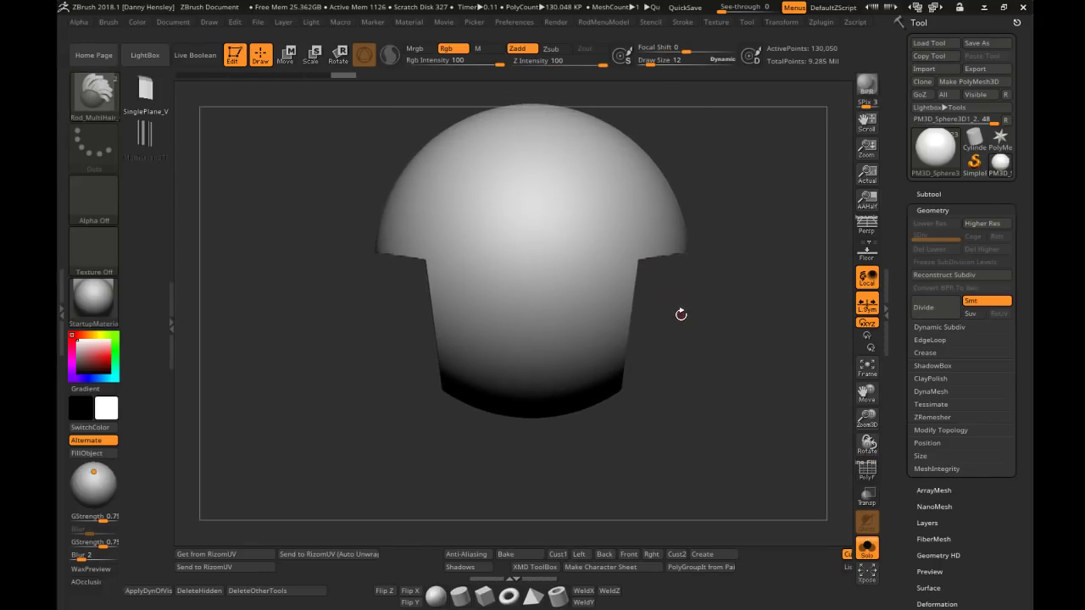
key("ctrl+z")
Clip angular sections off the sphere's lower right part with ClipCurve, once from the front and once from the side
mouse_move(696, 128)
left_mouse_down("ctrl+shift")
mouse_move(607, 238)
mouse_move(614, 507)
left_mouse_up("ctrl+shift")
right_click_drag(713, 331, 606, 339)
right_click_drag(606, 339, 475, 297, "alt")
mouse_move(712, 244)
left_mouse_down("ctrl+shift")
mouse_move(618, 290)
mouse_move(586, 517)
left_mouse_up("ctrl+shift")
mouse_move(644, 388)
right_mouse_down()
mouse_move(706, 342)
mouse_move(700, 328)
right_mouse_up()
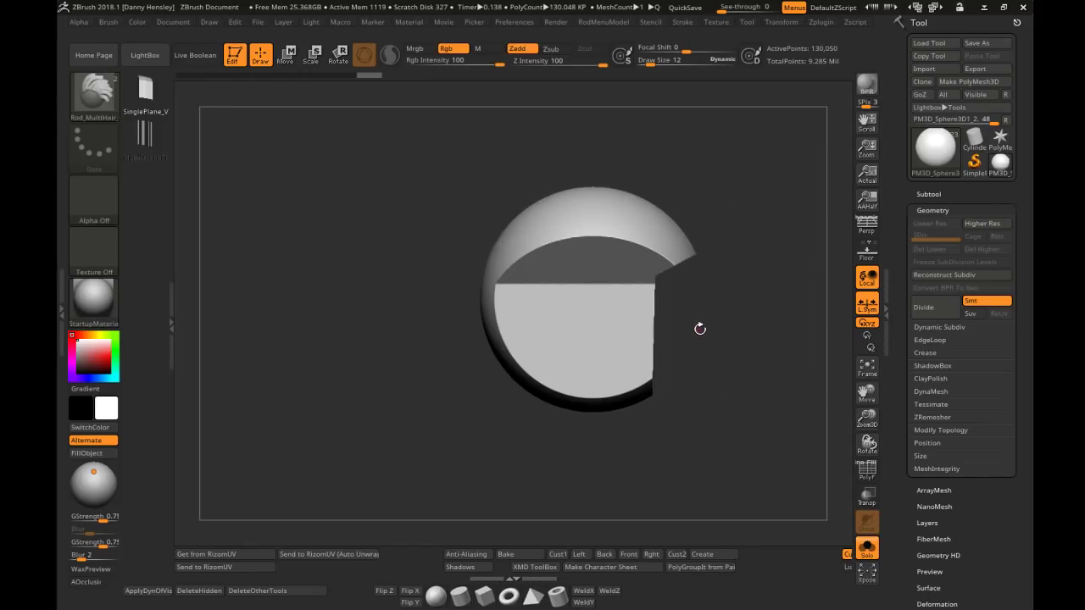
Show the polyframe and clip a circular bite out of the shape's lower-left edge in side view with ClipCircle
left_click(93, 95, "ctrl+shift")
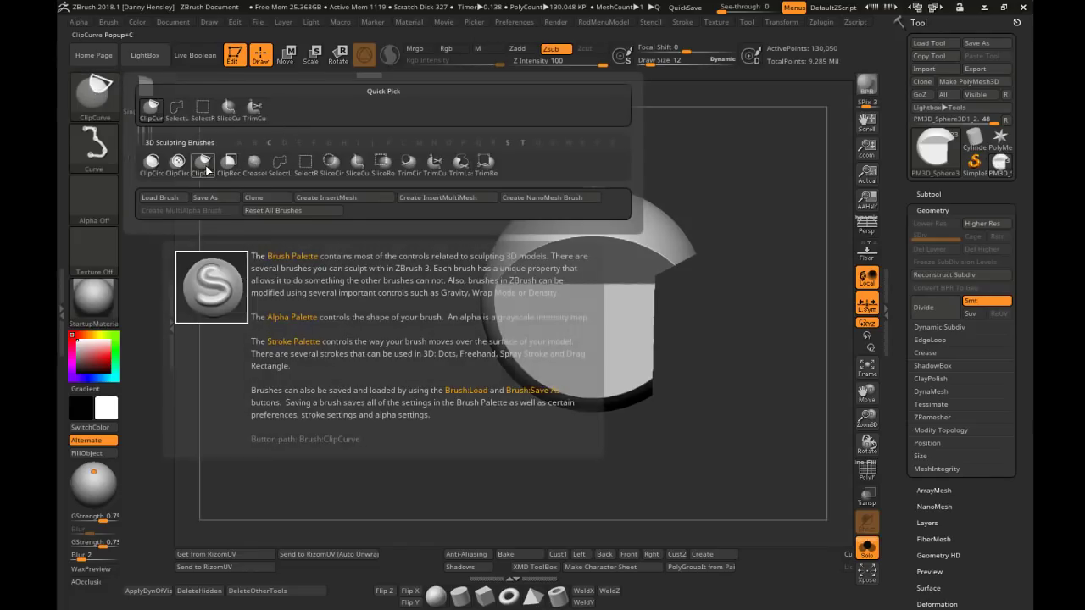
right_click_drag(434, 327, 406, 291, "alt")
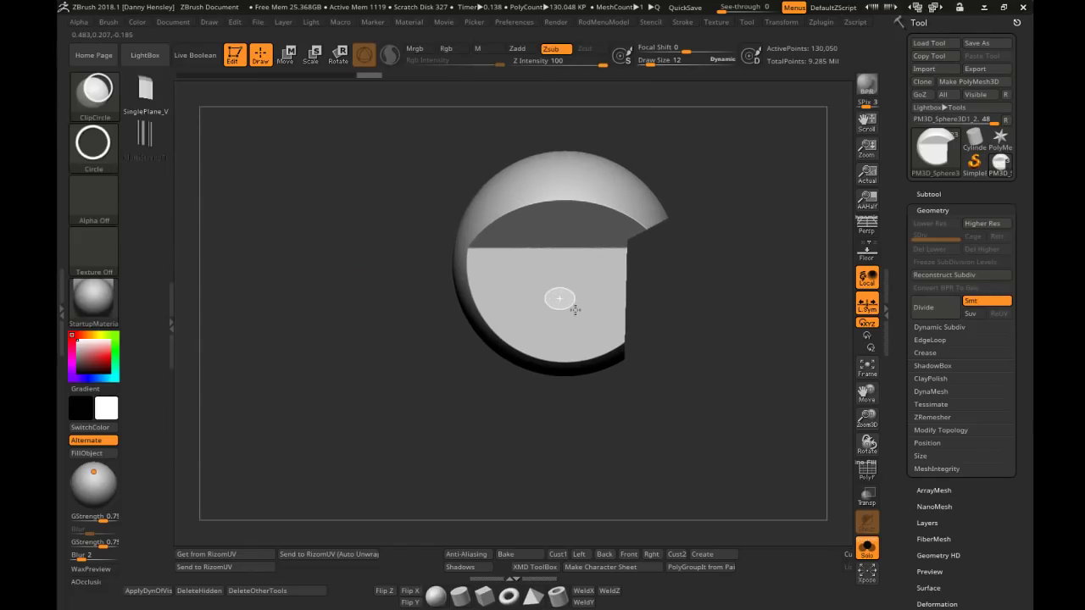
mouse_move(653, 382)
right_mouse_down("alt")
mouse_move(625, 322)
mouse_move(586, 336)
mouse_move(605, 343)
mouse_move(564, 308)
right_mouse_up("alt")
key("shift+f")
key("ctrl+z")
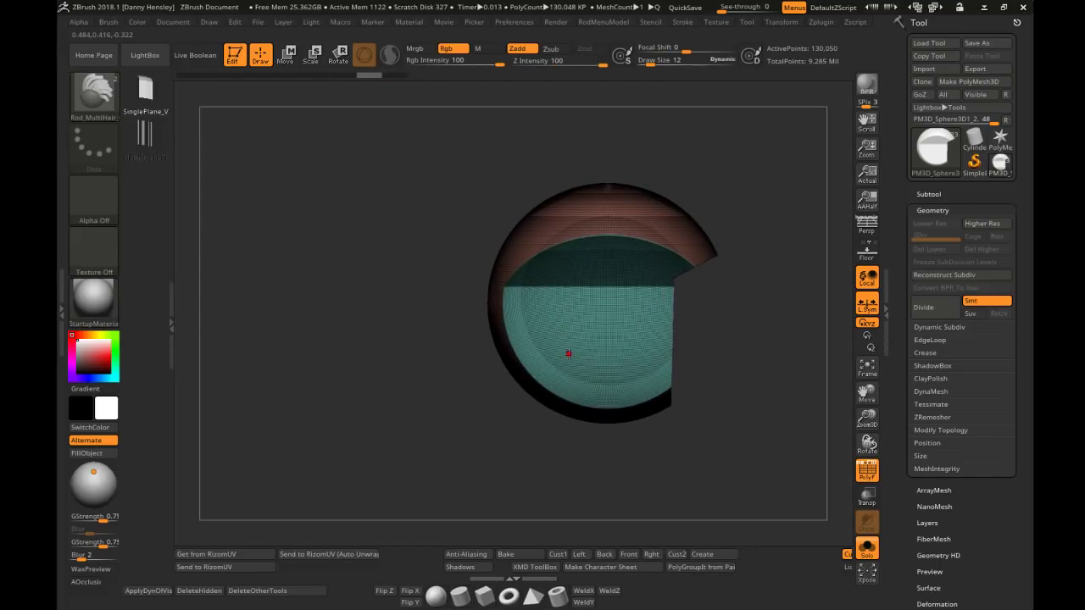
right_click_drag(611, 362, 584, 362, "alt")
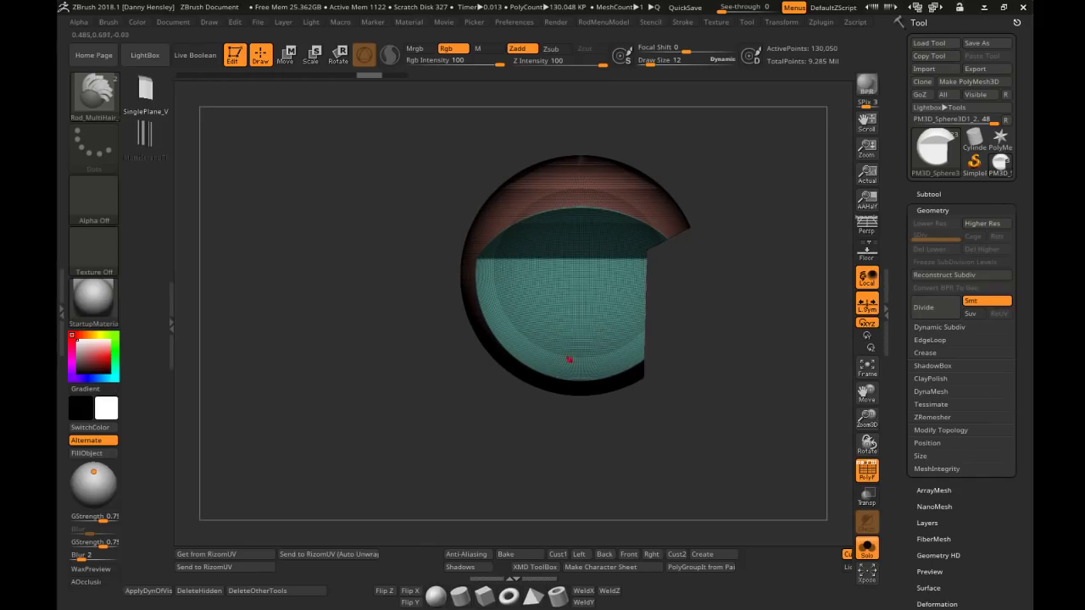
mouse_move(441, 313)
left_mouse_down("ctrl+shift")
mouse_move(546, 399)
mouse_move(531, 412)
left_mouse_up("ctrl+shift")
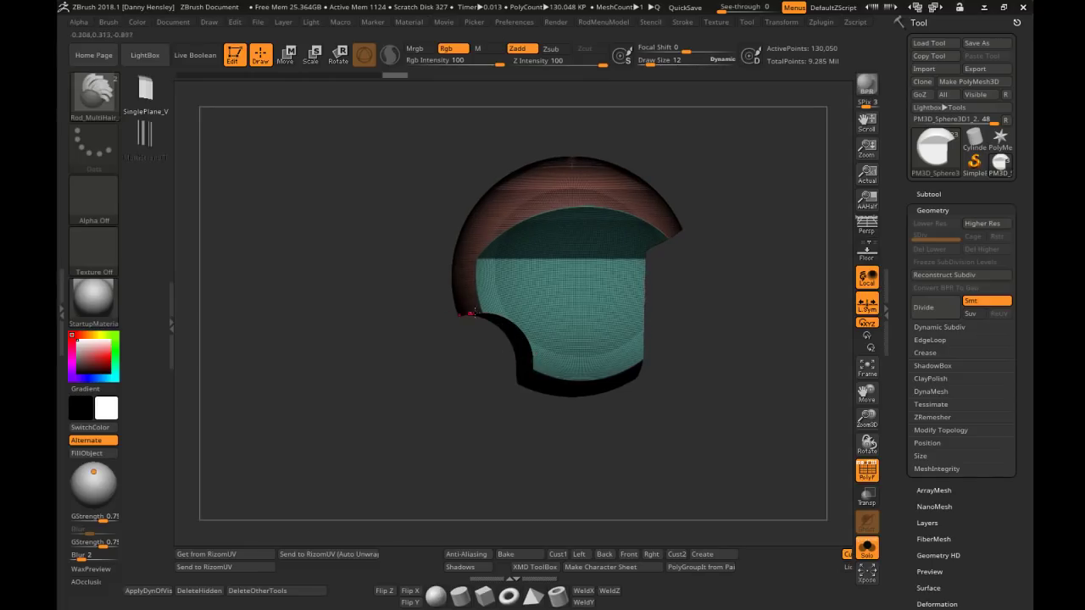
mouse_move(511, 394)
right_mouse_down()
mouse_move(565, 384)
mouse_move(600, 297)
mouse_move(671, 343)
mouse_move(686, 314)
right_mouse_up()
right_click_drag(686, 313, 686, 342, "alt")
right_click_drag(687, 342, 679, 363, "alt")
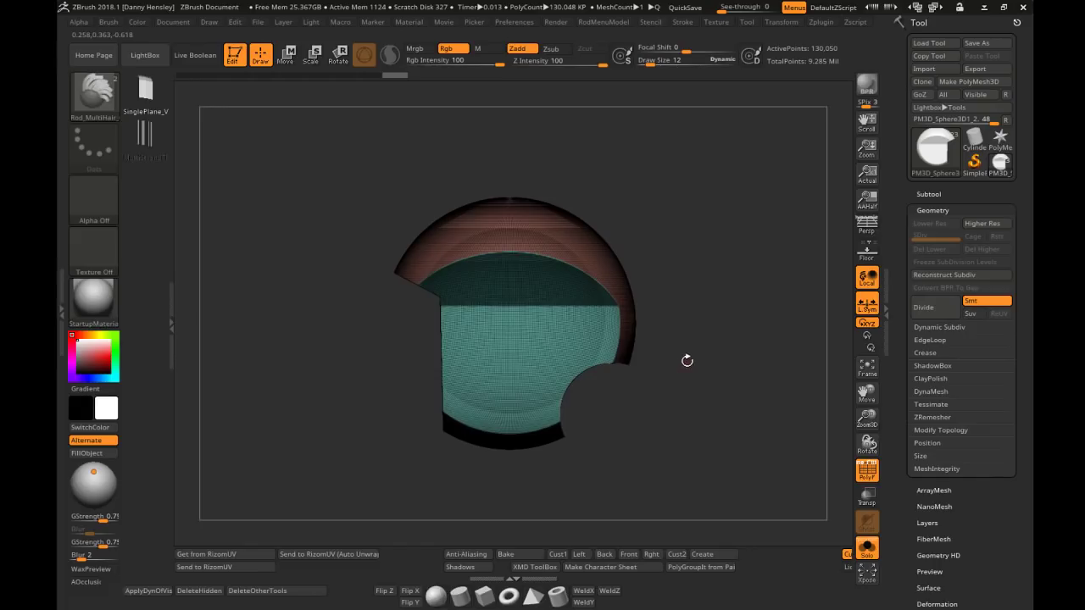
mouse_move(636, 351)
right_mouse_down("alt")
mouse_move(674, 372)
mouse_move(627, 367)
right_mouse_up("alt")
Clip a rectangular notch into the upper part of the shape's straight vertical edge with the rectangle clip brush
key("ctrl+shift")
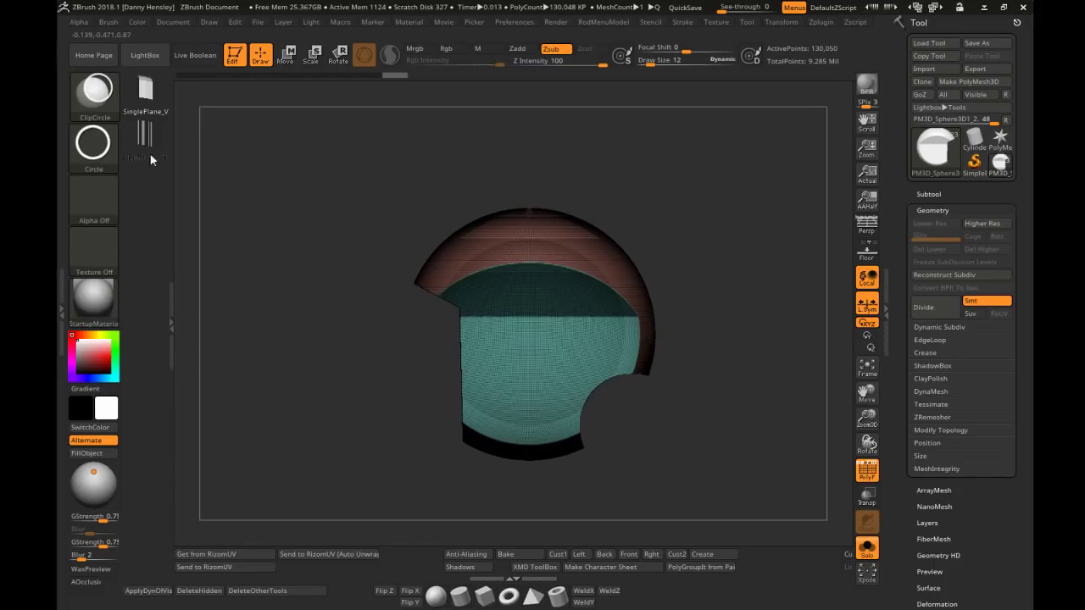
left_click(104, 97)
left_click(229, 167)
mouse_move(353, 273)
left_mouse_down("ctrl+shift")
mouse_move(467, 376)
mouse_move(494, 387)
mouse_move(517, 375)
mouse_move(460, 388)
mouse_move(456, 339)
left_mouse_up("ctrl+shift")
mouse_move(538, 370)
right_mouse_down()
mouse_move(651, 353)
mouse_move(636, 334)
right_mouse_up()
mouse_move(637, 335)
right_mouse_down("ctrl")
mouse_move(651, 319)
mouse_move(592, 287)
mouse_move(611, 310)
mouse_move(617, 299)
right_mouse_up("ctrl")
right_click_drag(617, 298, 608, 257)
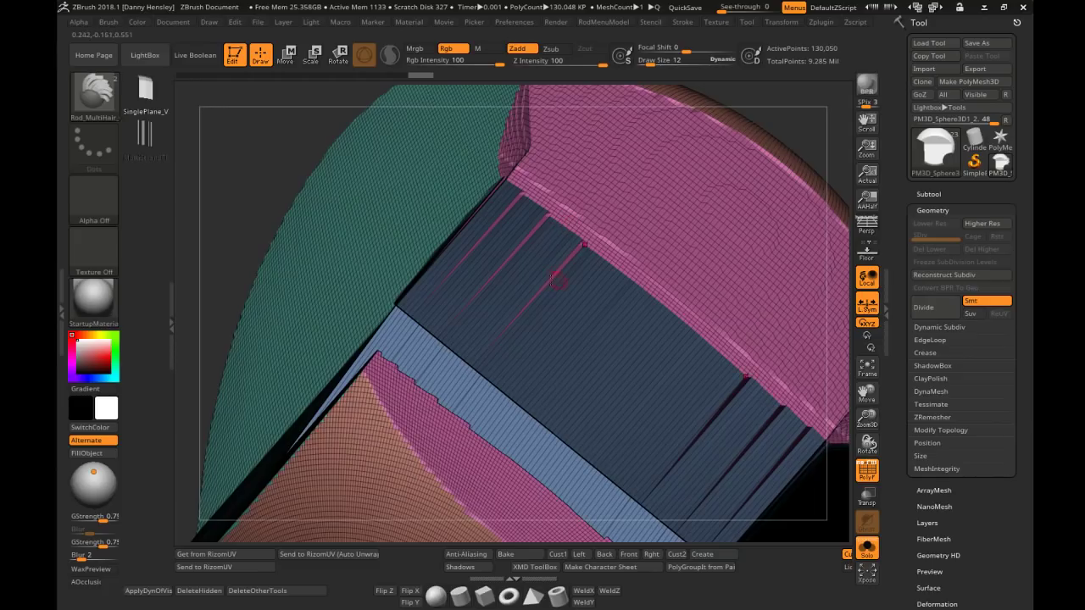
Hide the polyframe and examine the rectangular, circular and angular clipped surfaces from several angles
right_click_drag(561, 287, 672, 323)
right_click_drag(597, 308, 567, 299, "shift")
key("shift+f")
right_click_drag(714, 292, 626, 268, "alt")
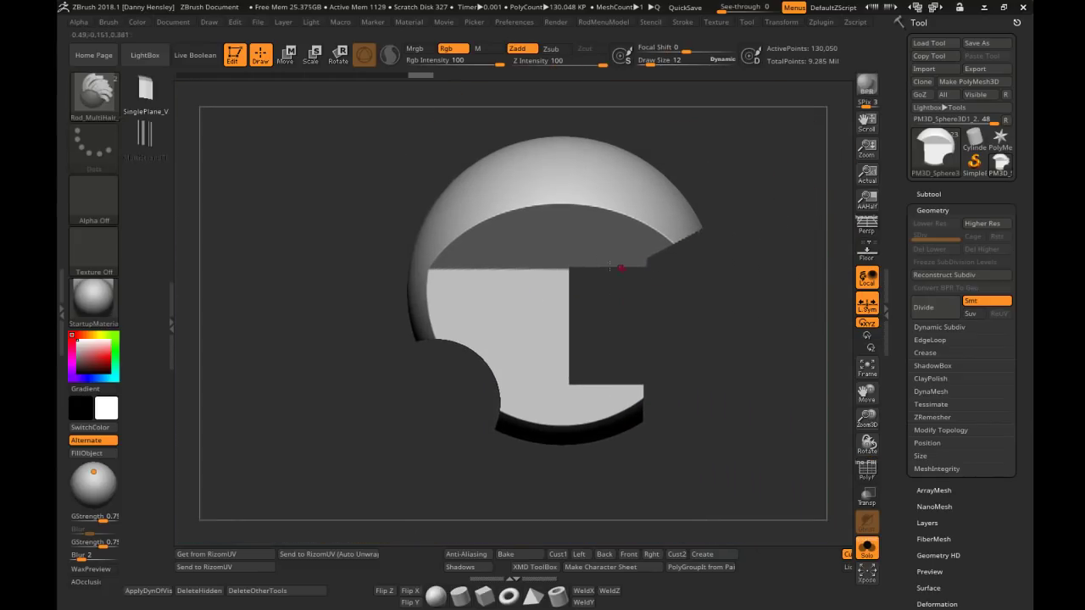
right_click_drag(663, 344, 641, 378, "alt")
right_click_drag(641, 378, 646, 356)
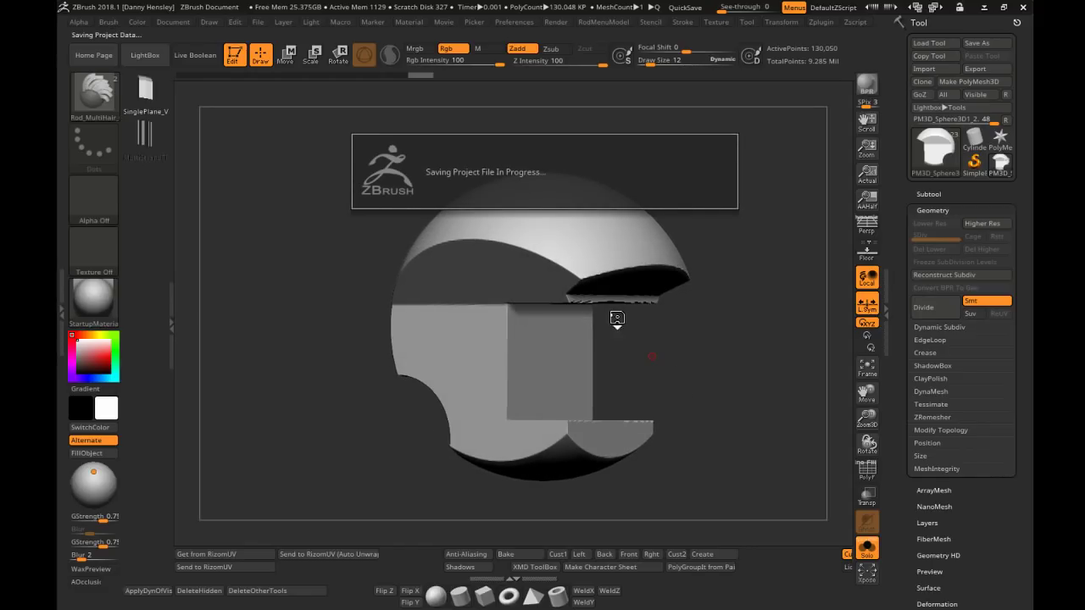
right_click_drag(617, 315, 637, 305)
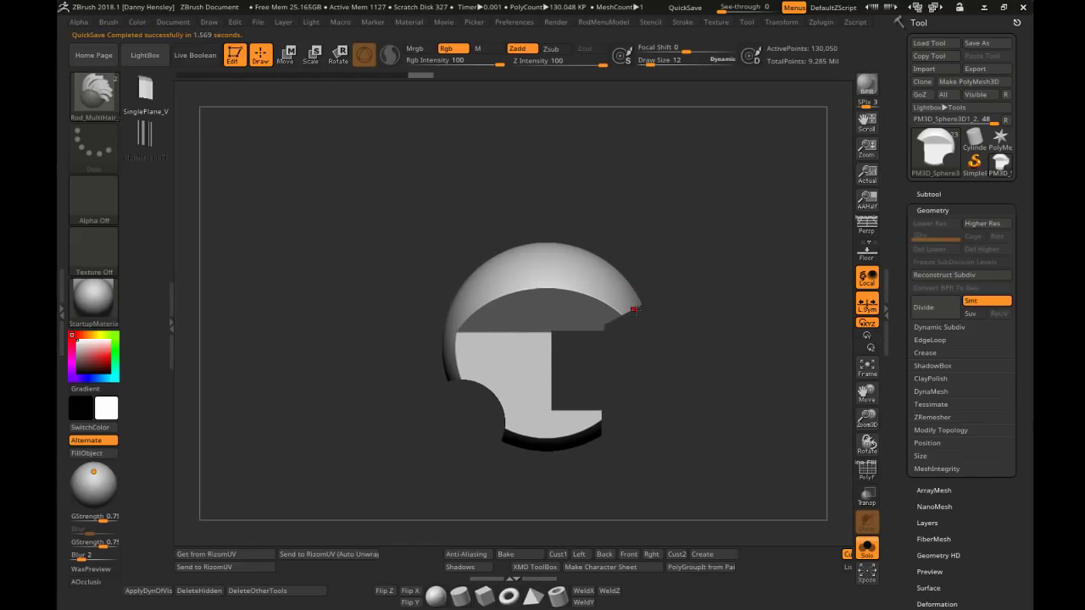
right_click_drag(634, 310, 608, 329)
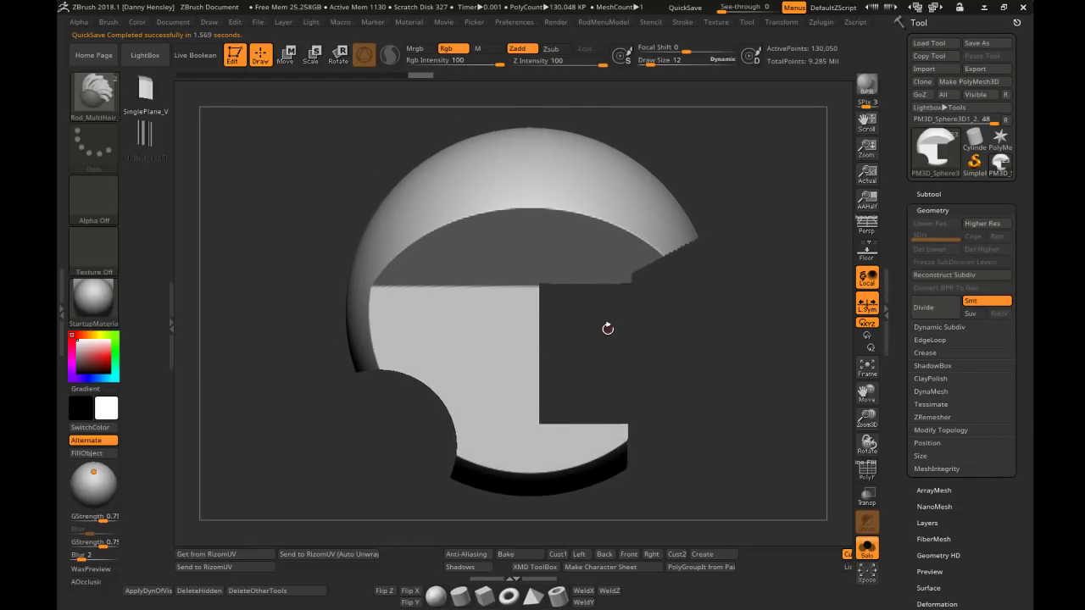
right_click_drag(634, 455, 646, 288)
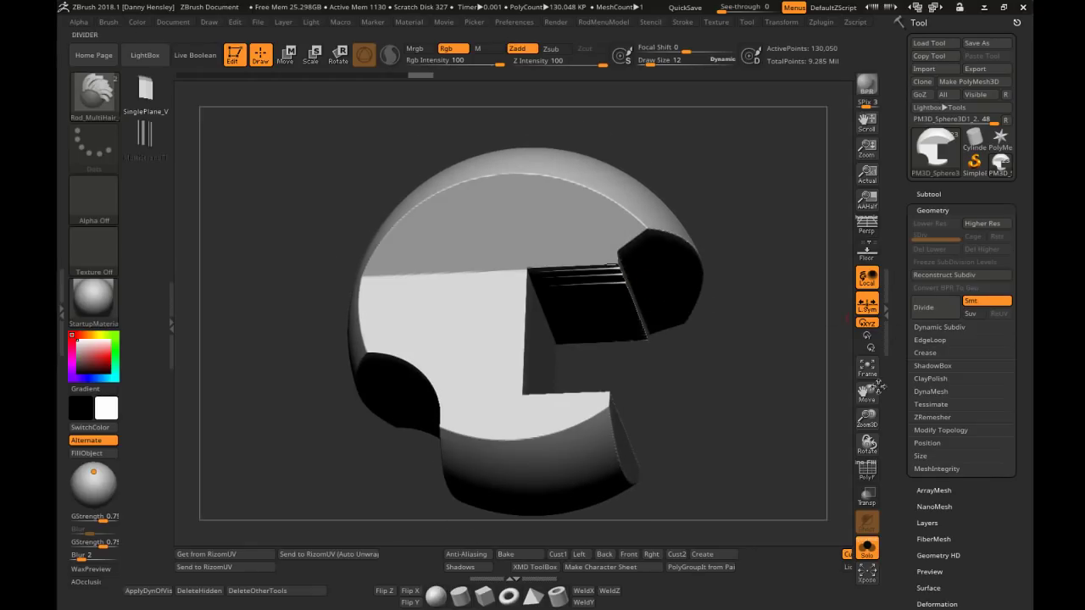
Rebuild the clipped shape with DynaMesh at resolution 128
left_click(930, 392)
left_click(929, 410)
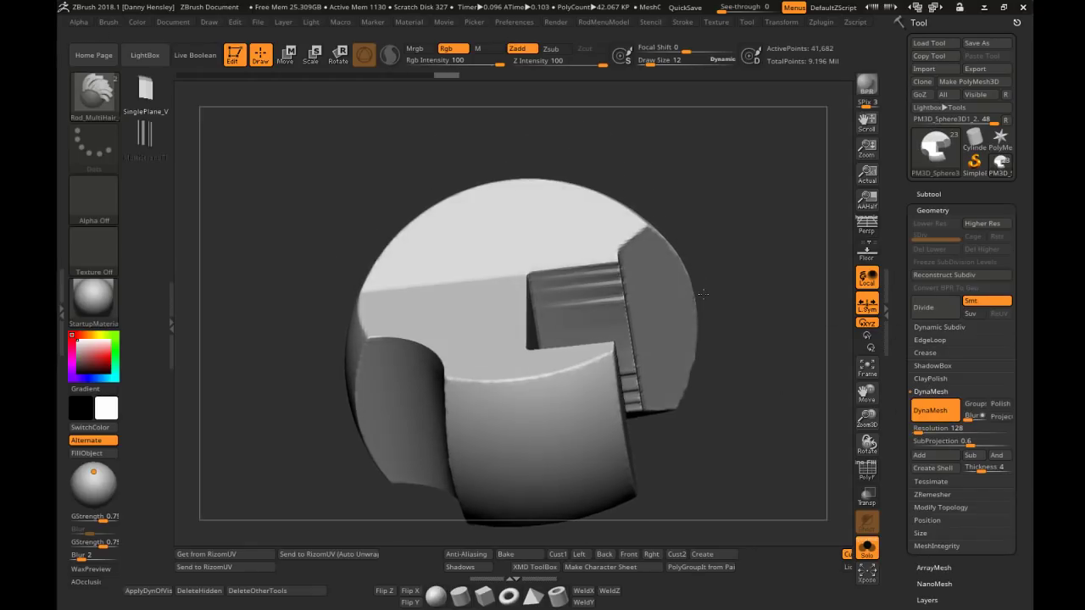
right_click_drag(709, 349, 678, 351, "shift")
right_click_drag(678, 350, 714, 332, "alt")
Try several rectangular clips across the DynaMeshed shape, inspect the results and undo them
left_click_drag(689, 268, 516, 343, "ctrl+shift")
right_click_drag(593, 326, 628, 321)
left_click(628, 339, "ctrl+shift")
left_click_drag(673, 303, 510, 370, "ctrl+shift")
right_click_drag(635, 392, 648, 228)
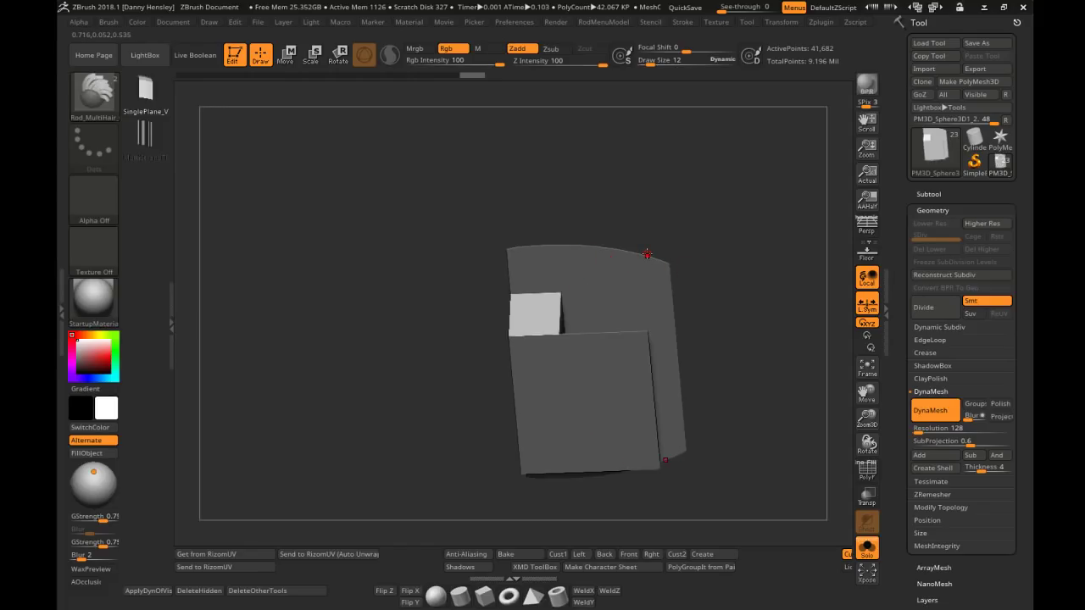
right_click_drag(581, 284, 710, 345, "shift")
key("ctrl+z")
right_click_drag(709, 346, 695, 312, "ctrl")
left_click_drag(742, 212, 590, 330, "ctrl+shift")
right_click_drag(666, 378, 670, 254)
right_click_drag(669, 254, 616, 317, "alt")
key("ctrl+z")
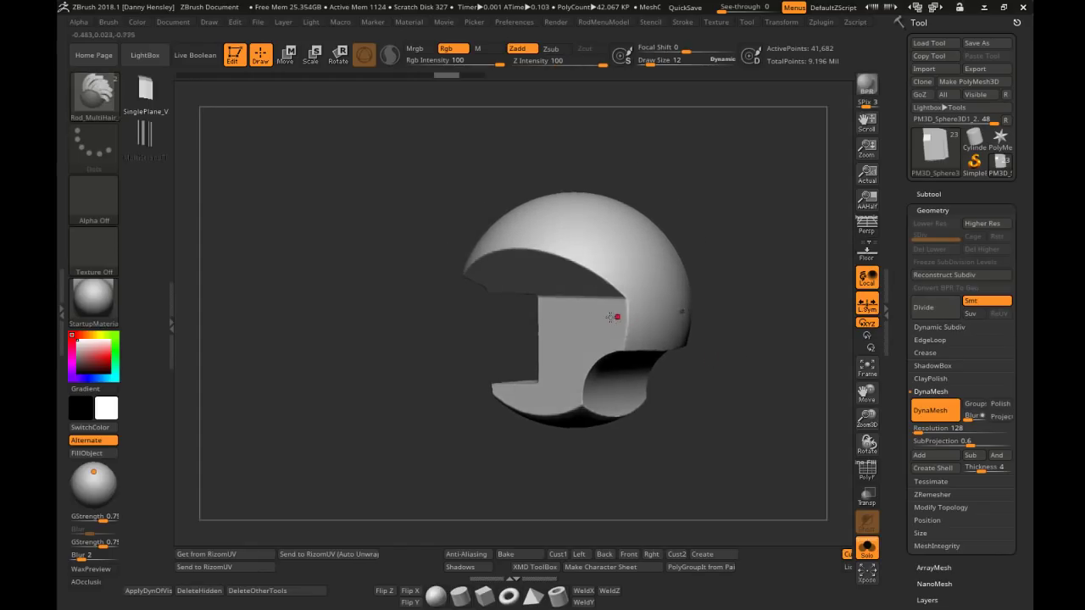
Change the shape's material to BasicMaterial after previewing other standard materials
left_click(99, 289)
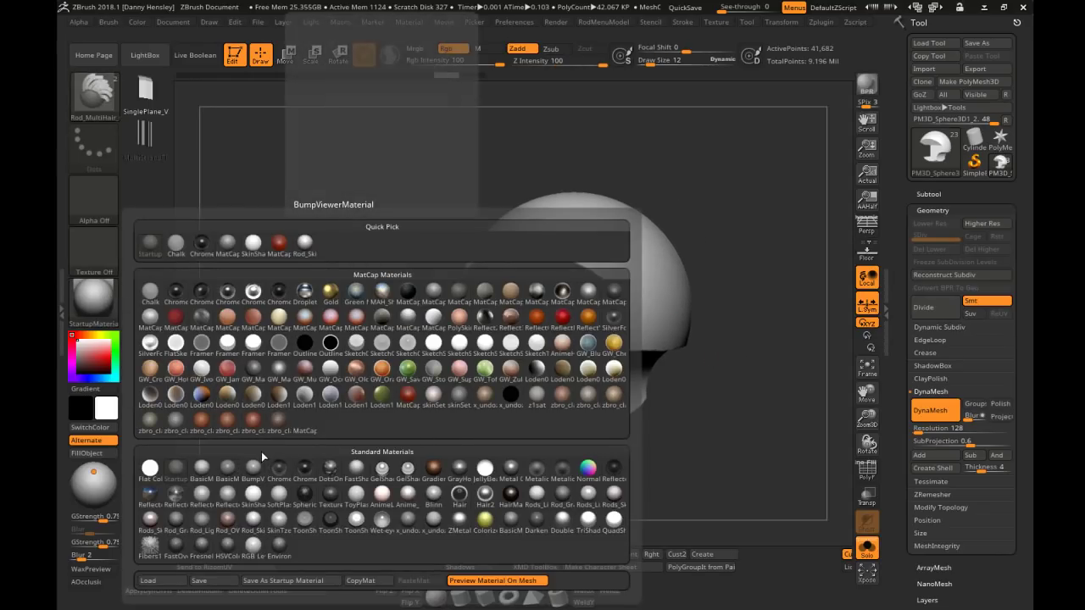
mouse_move(261, 468)
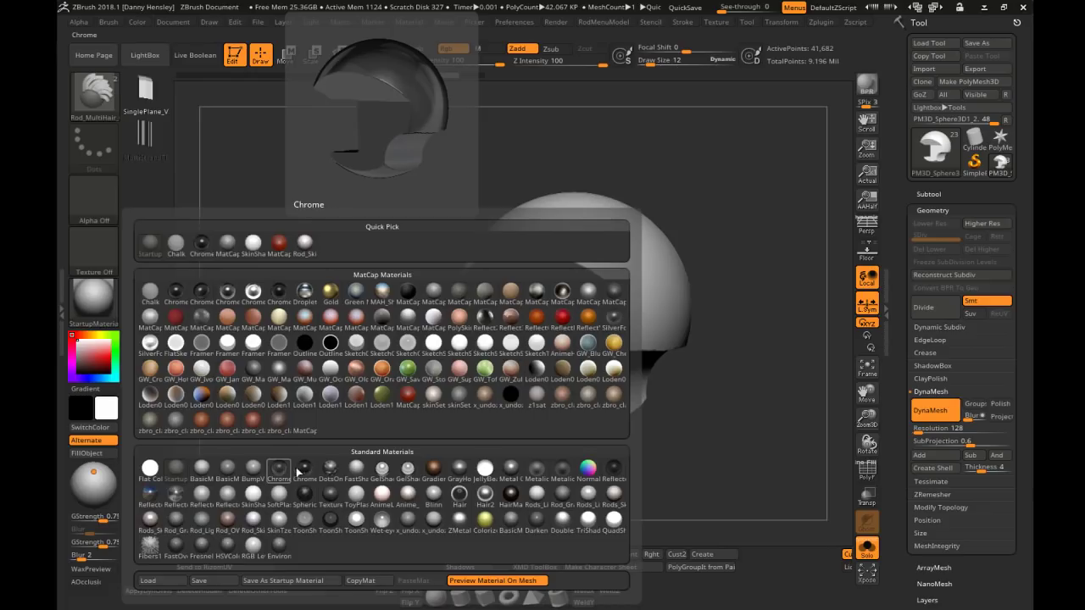
left_click(202, 467)
left_click_drag(390, 414, 366, 405, "shift")
left_click_drag(454, 338, 494, 360, "alt")
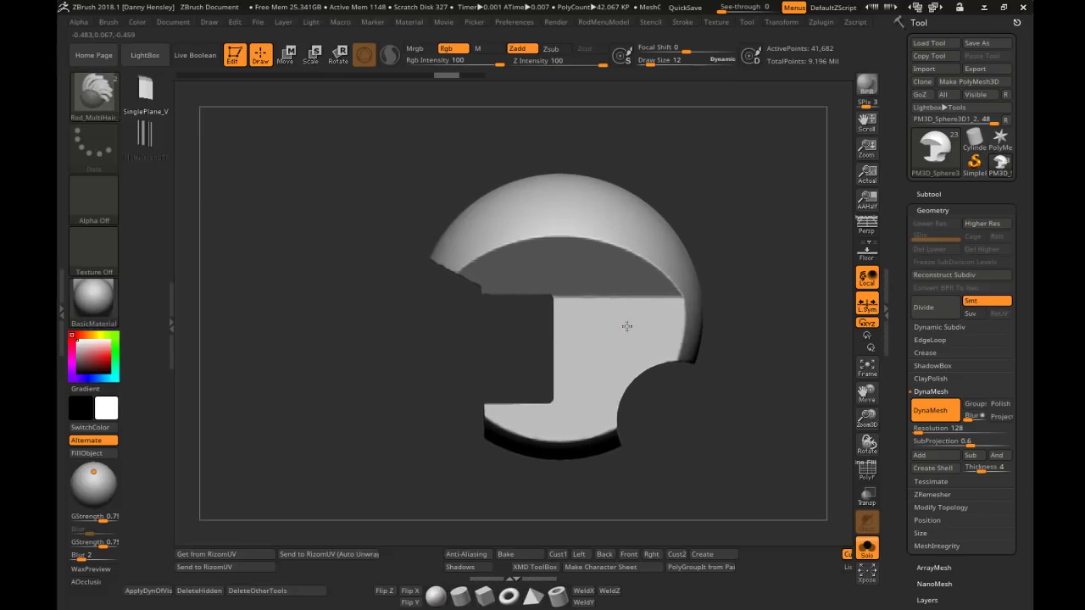
View the shape from the front and switch on a second light
right_click_drag(632, 357, 530, 361)
right_click_drag(809, 373, 685, 360, "alt")
right_click_drag(685, 360, 686, 372, "ctrl")
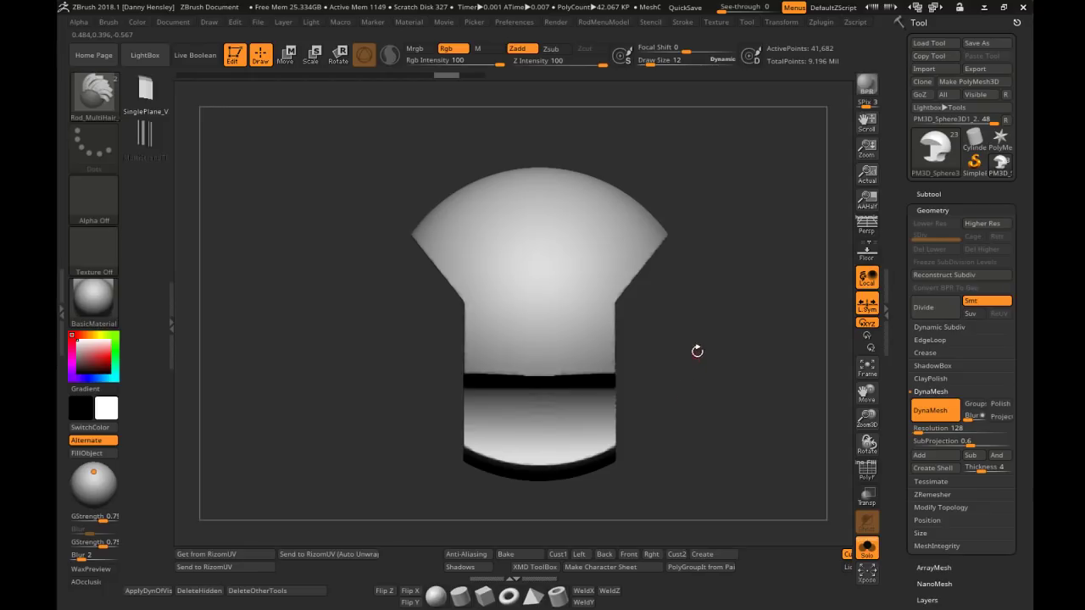
right_click_drag(696, 354, 679, 350, "alt")
left_click(311, 22)
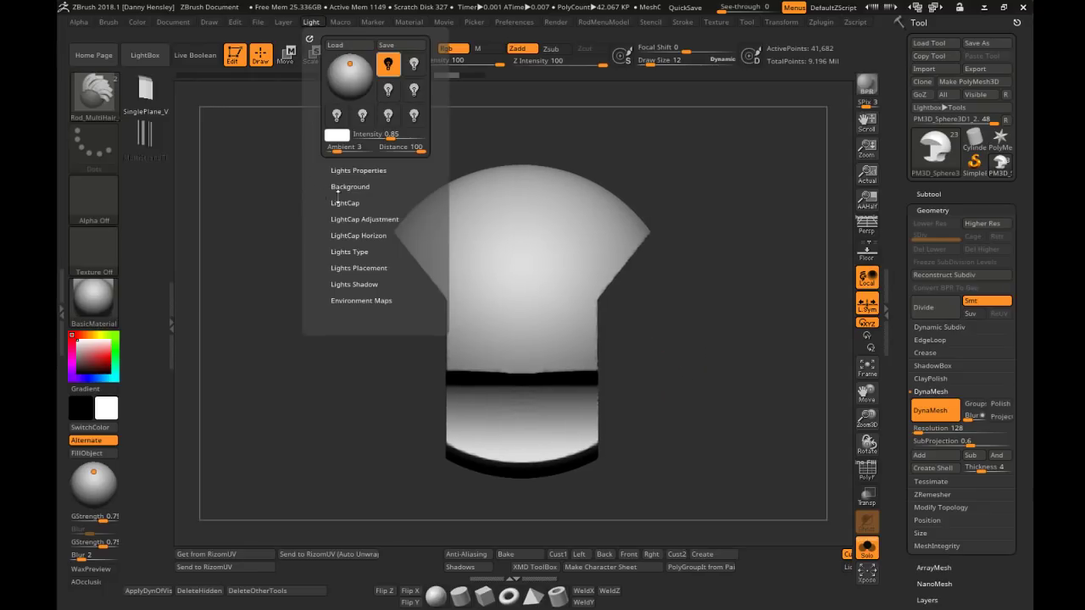
left_click(412, 66)
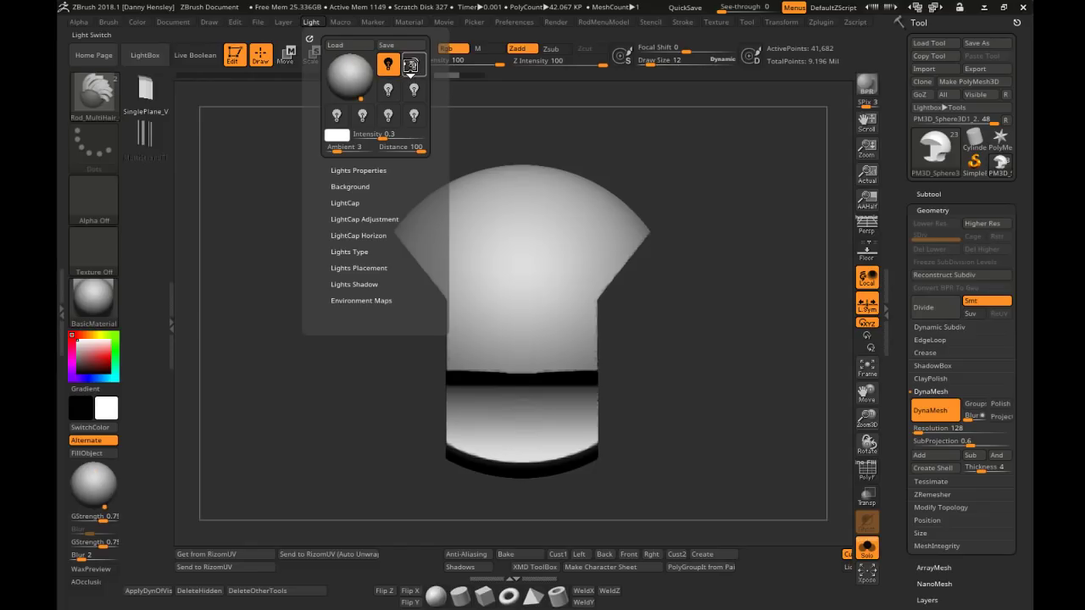
left_click(413, 66)
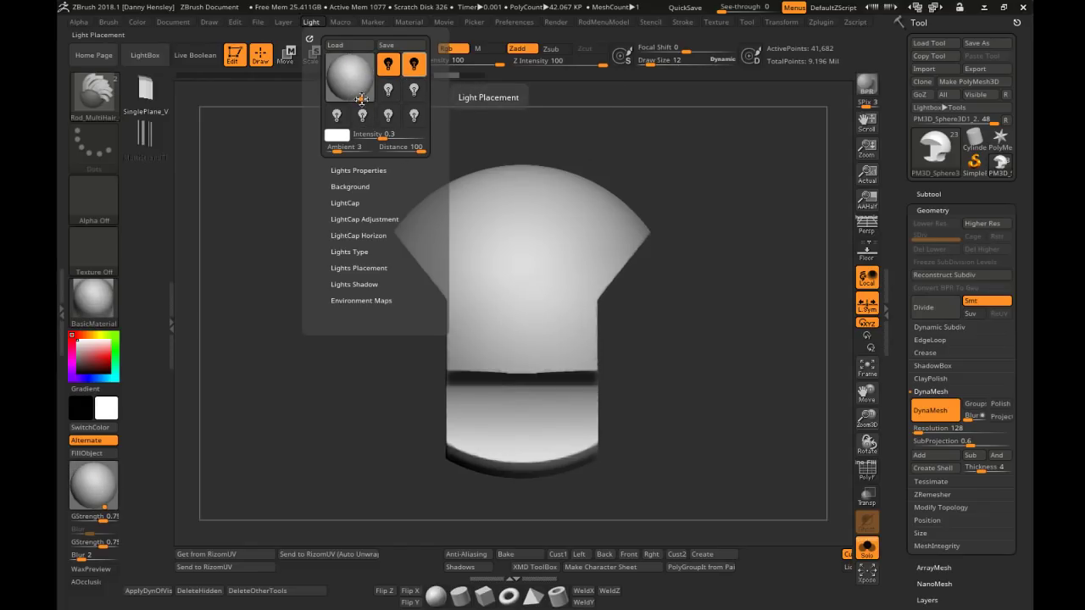
Place the second light at the lower edge of the light sphere and raise its intensity to 1.42666
left_click(361, 99)
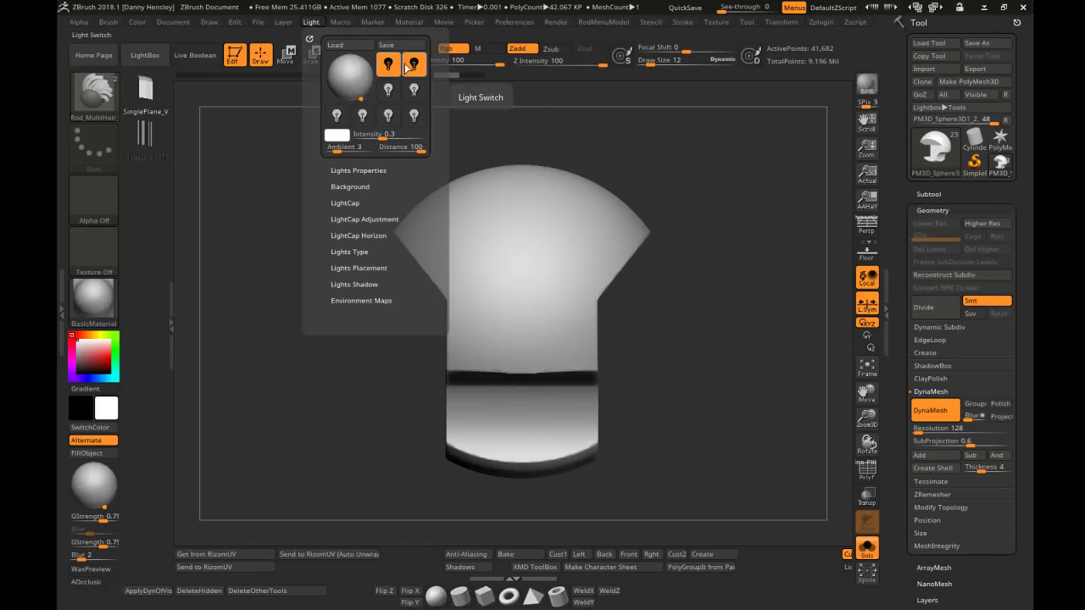
left_click(395, 135)
left_click(357, 92)
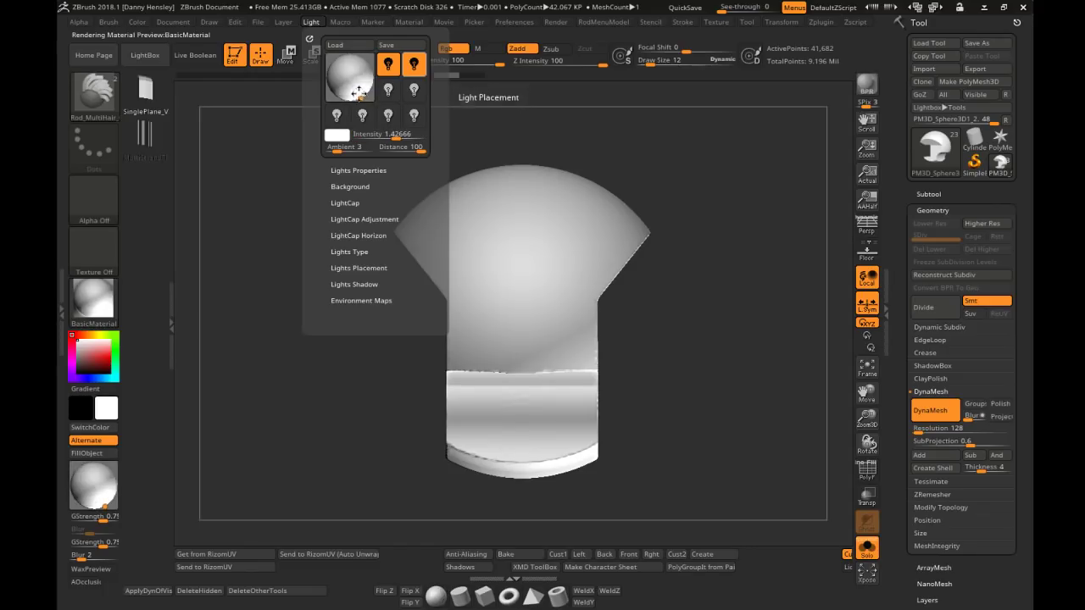
mouse_move(663, 254)
left_mouse_down()
mouse_move(627, 259)
mouse_move(654, 266)
mouse_move(669, 244)
left_mouse_up()
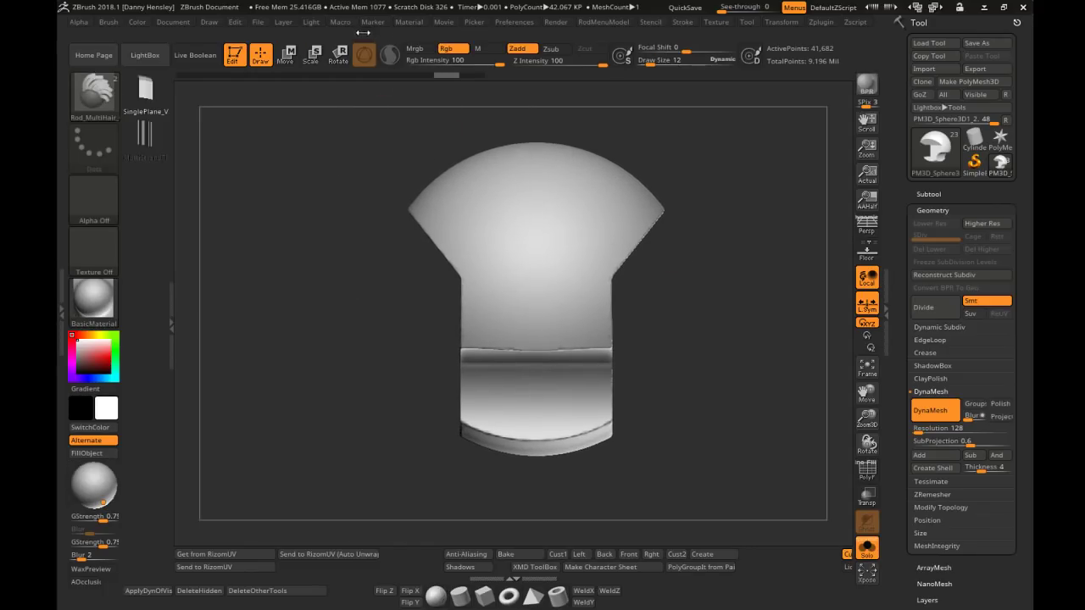
Change the second light's colour to a saturated red-orange after trying a lighter orange
left_click(311, 23)
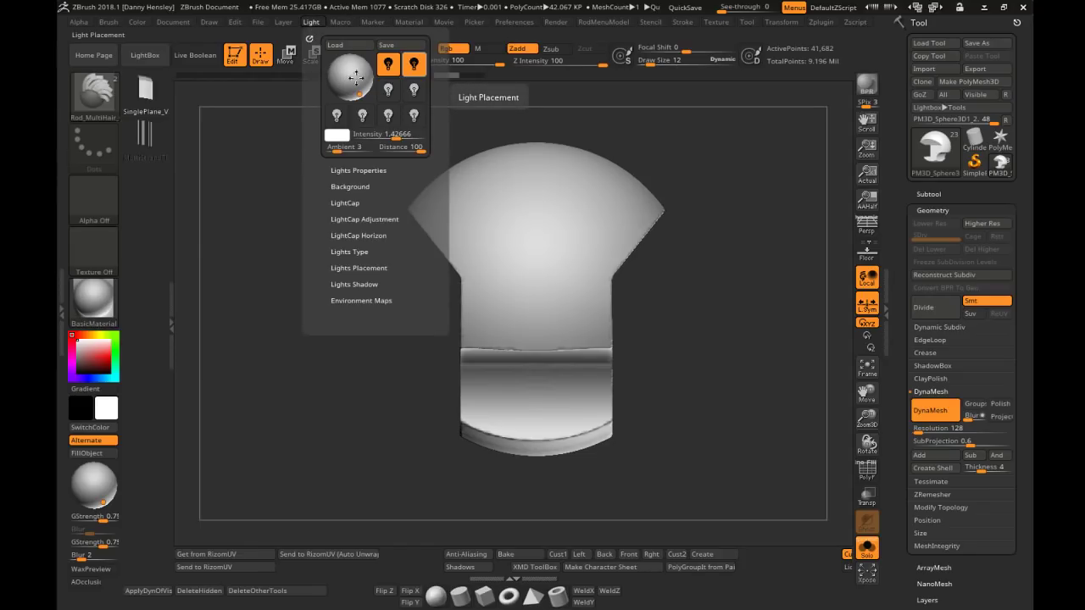
left_click(321, 24)
left_click(337, 135)
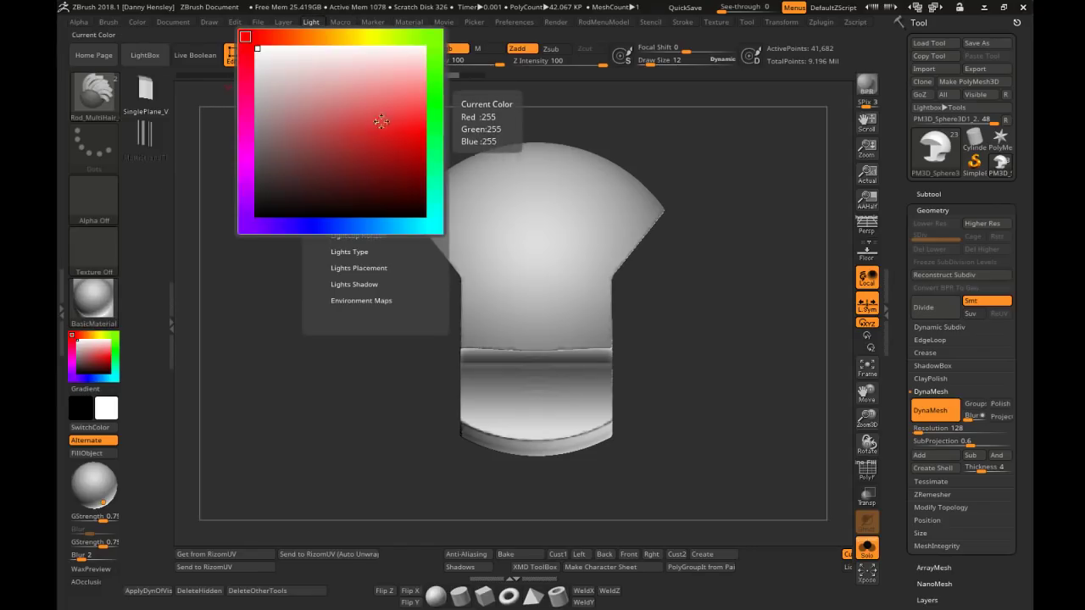
left_click(321, 37)
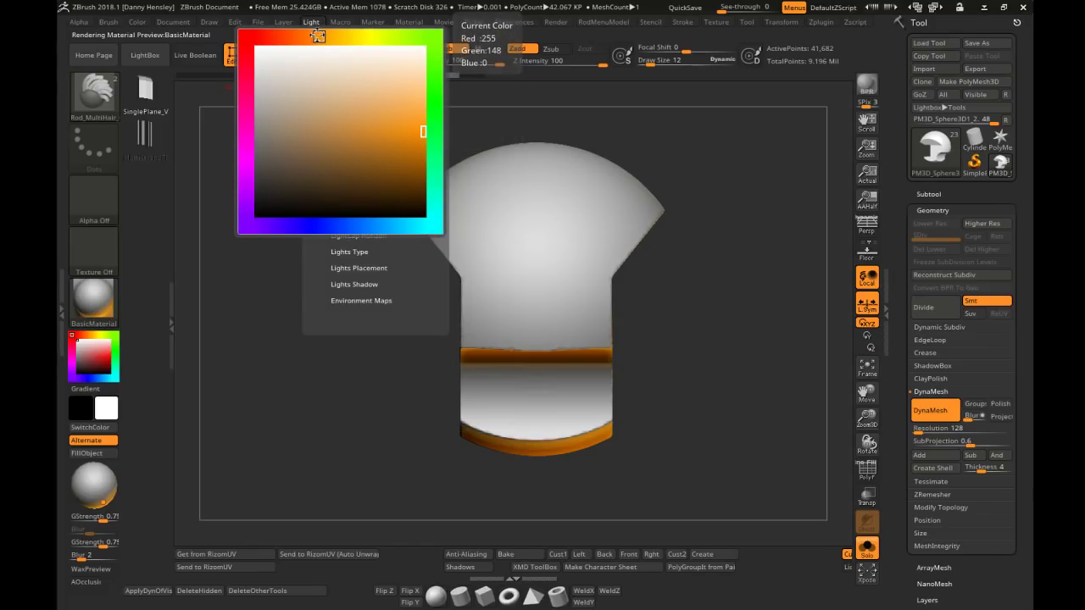
left_click(292, 37)
left_click_drag(525, 123, 629, 232)
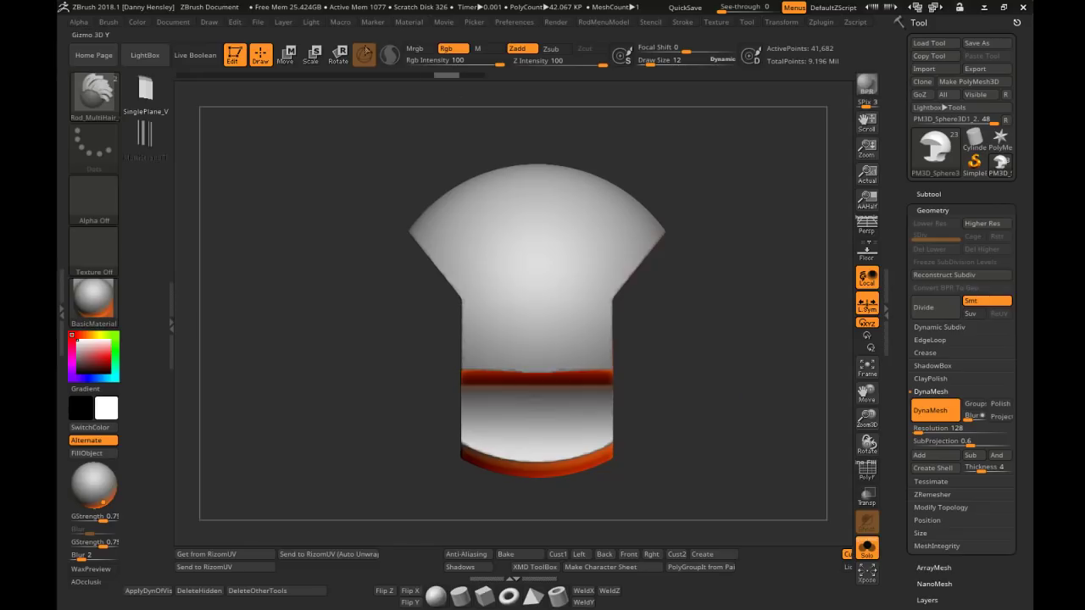
Place the first light at the upper left of the light sphere and colour it pale cyan
left_click(313, 24)
left_click_drag(350, 66, 342, 66)
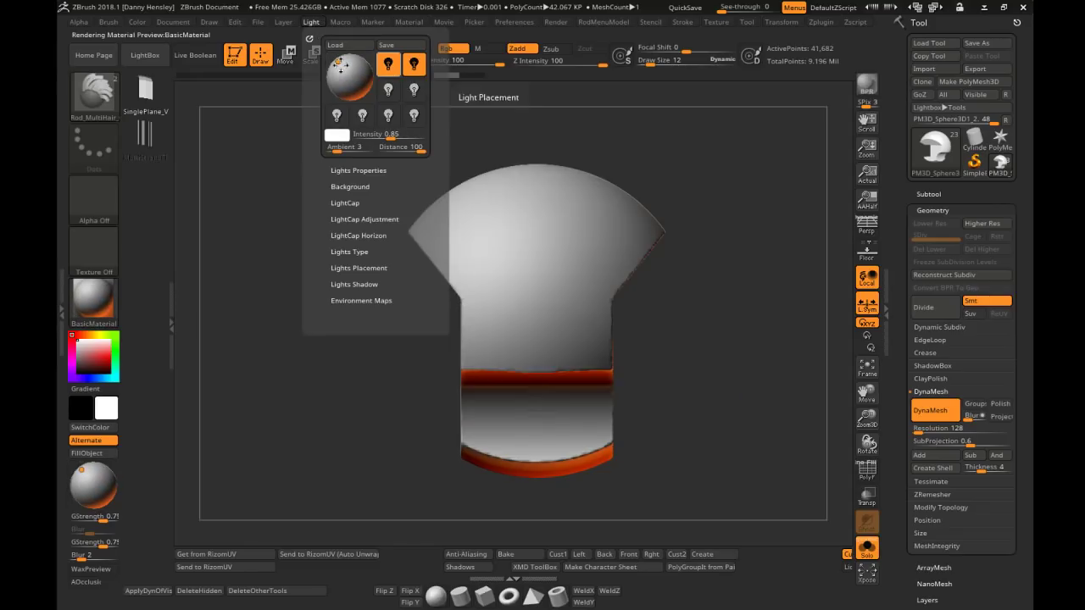
left_click(336, 135)
left_click(422, 223)
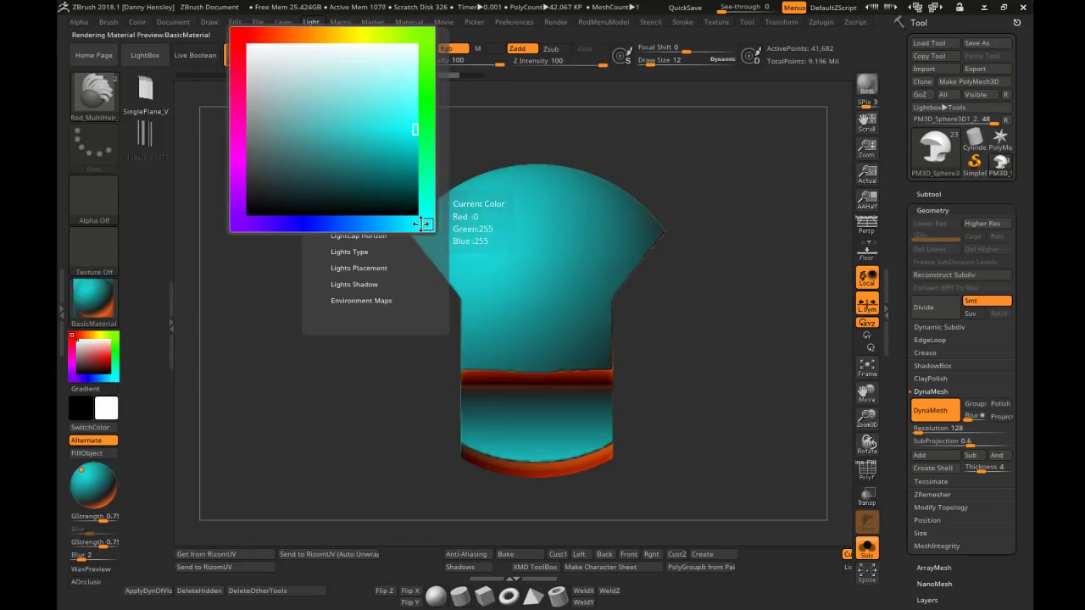
left_click(345, 83)
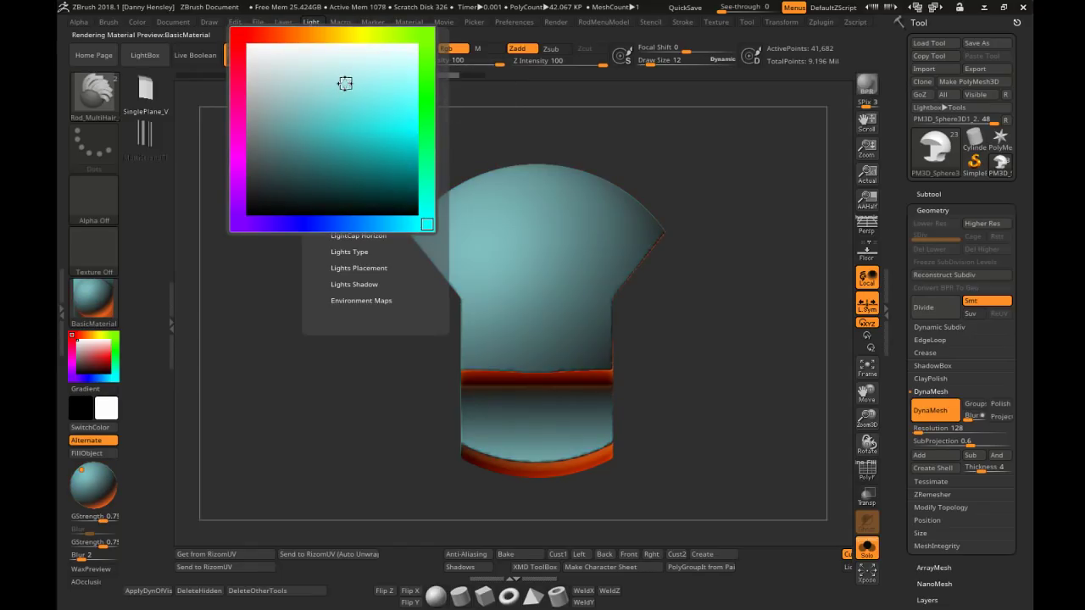
Lower the red-orange light's intensity to about 0.74 and set the global light distance to 10
right_click_drag(564, 204, 492, 178)
mouse_move(700, 268)
right_mouse_down("ctrl")
mouse_move(683, 171)
mouse_move(626, 221)
right_mouse_up("ctrl")
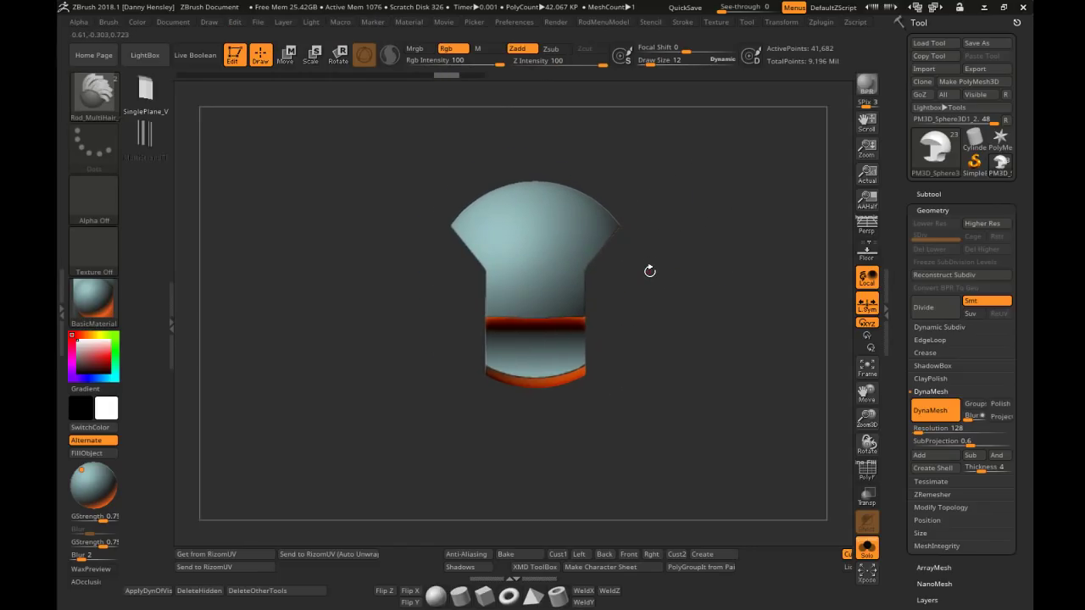
right_click_drag(647, 273, 610, 264)
right_click_drag(689, 285, 693, 263)
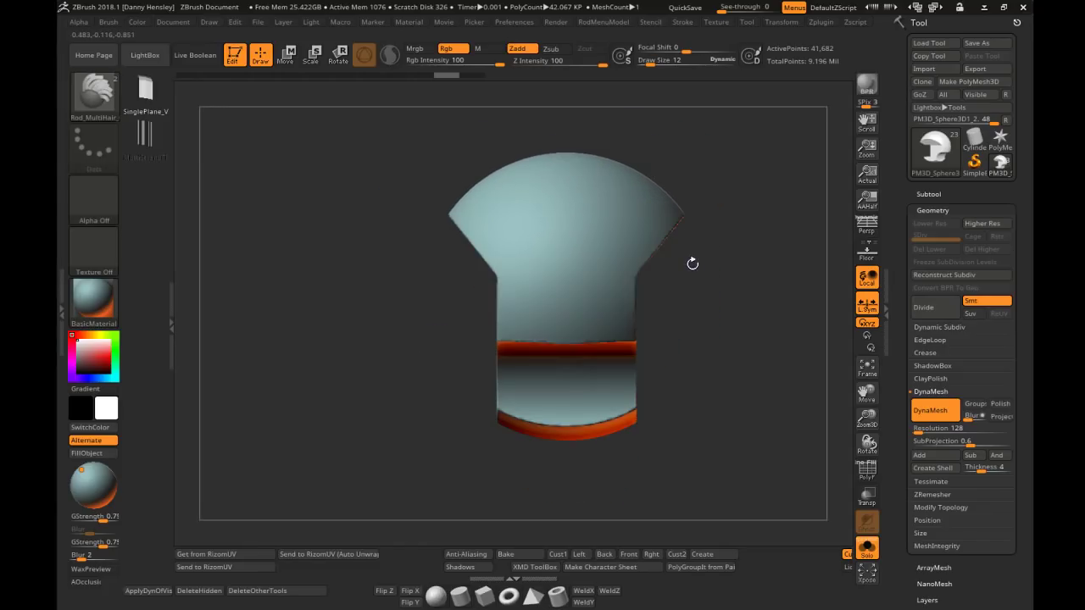
left_click(312, 22)
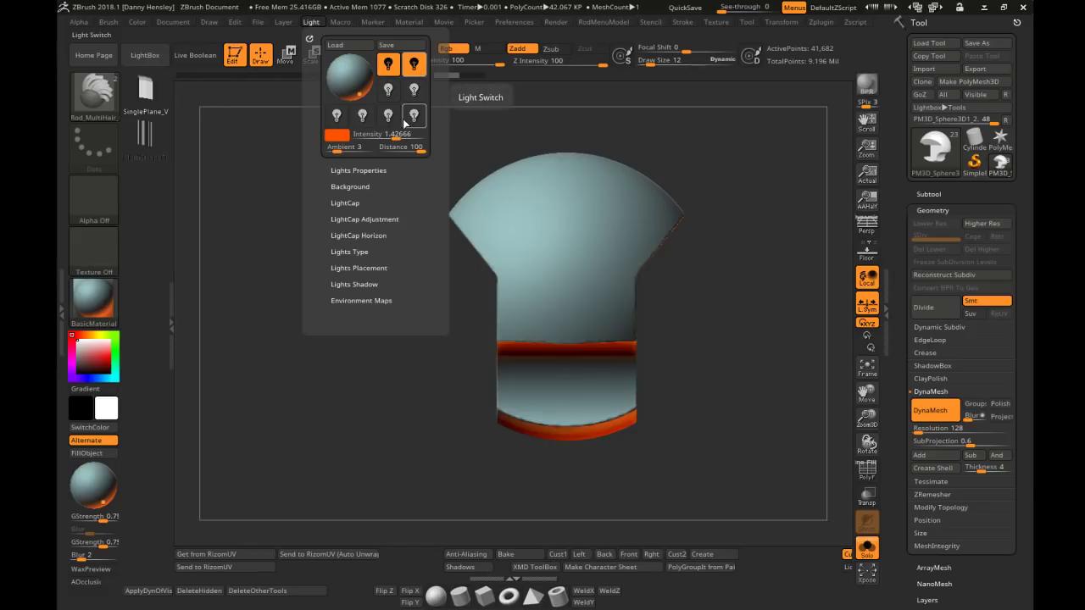
left_click_drag(395, 137, 386, 142)
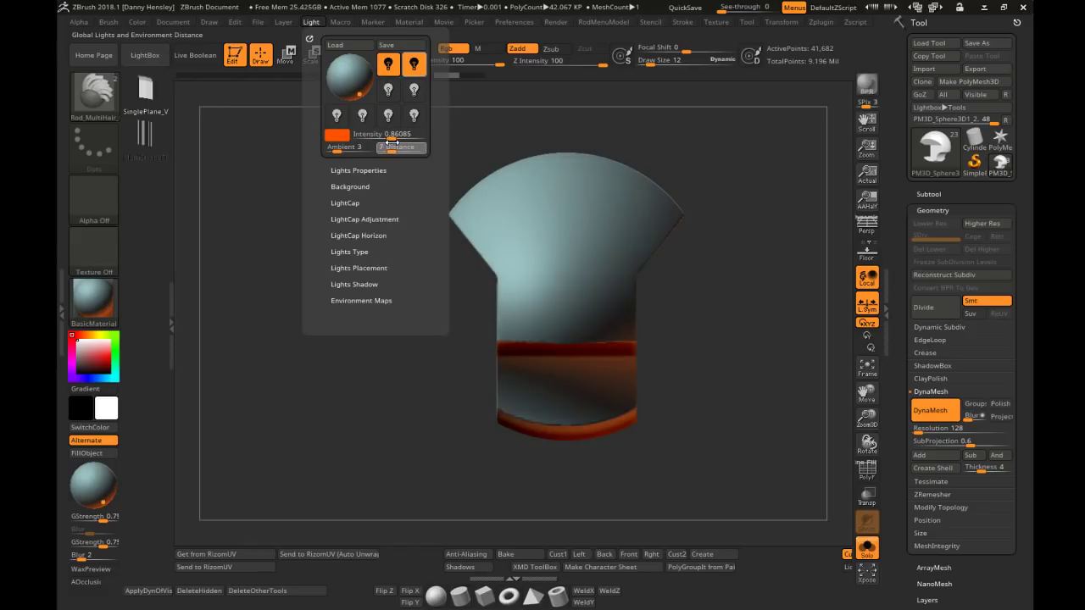
left_click_drag(390, 138, 392, 138)
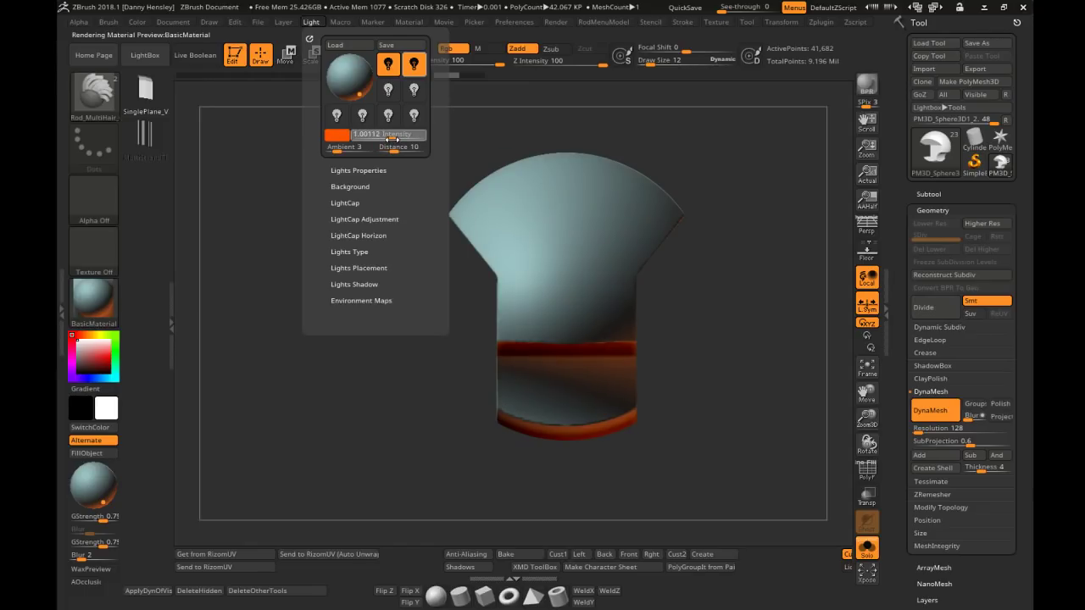
left_click_drag(525, 229, 738, 237)
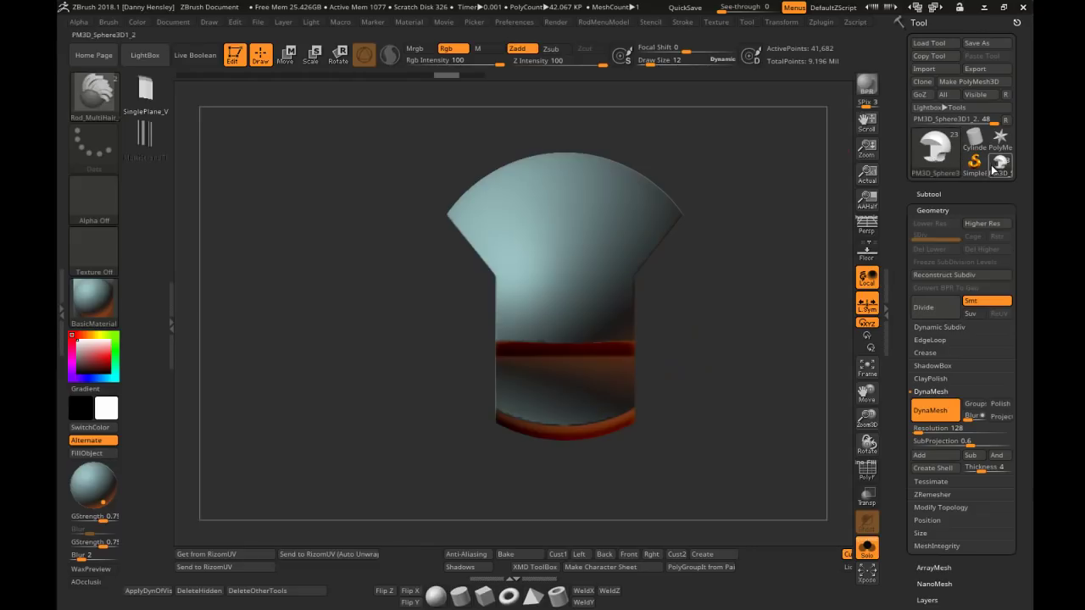
Make the Body1 subtool active and frame the character's upper body from the front
left_click(947, 158)
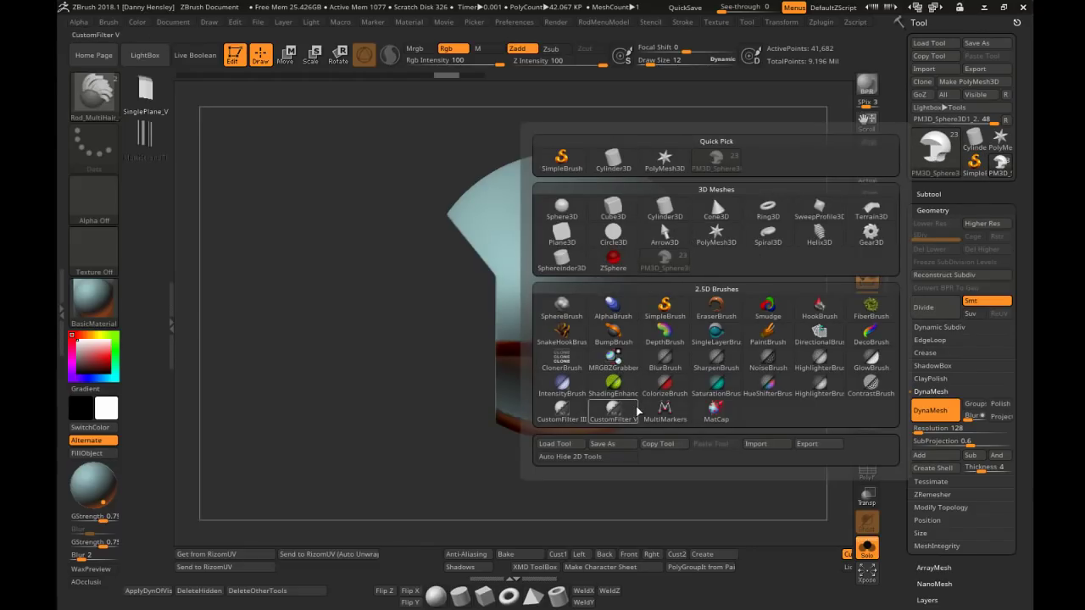
left_click(928, 193)
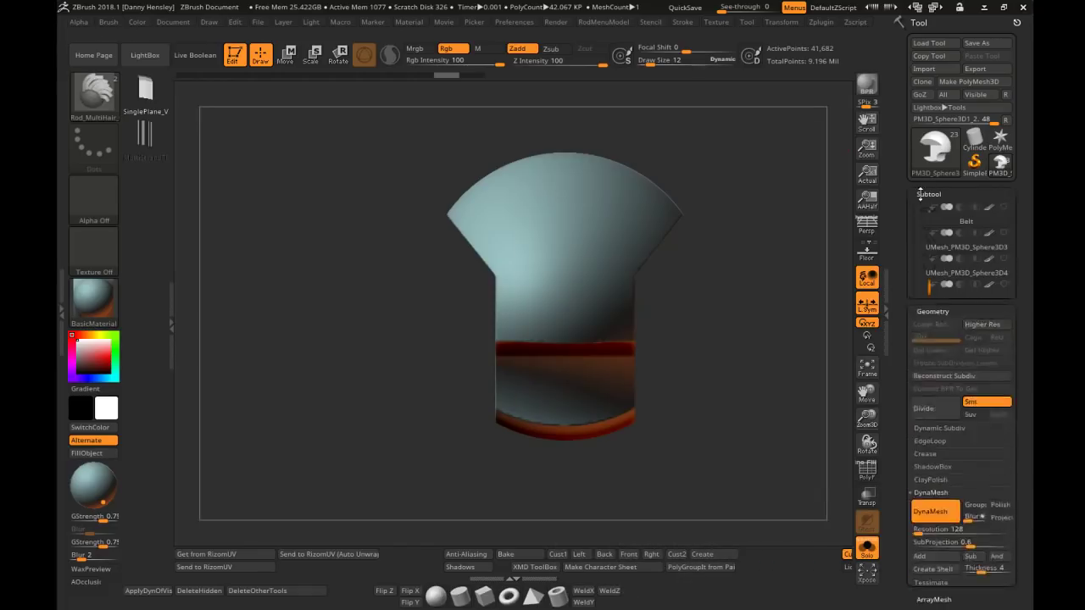
left_click_drag(918, 296, 918, 222)
left_click(958, 239)
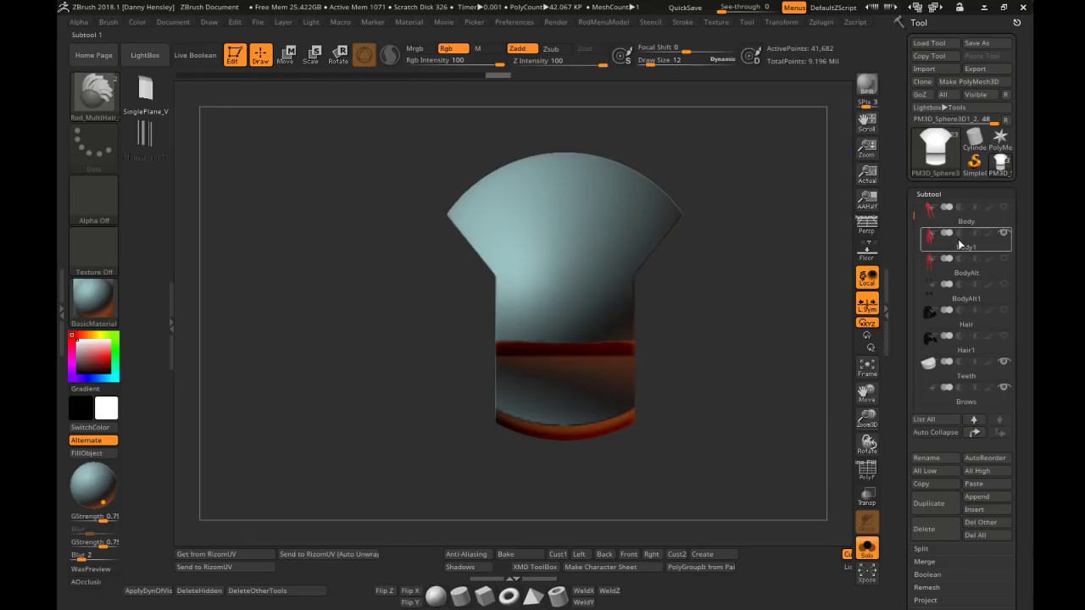
left_click_drag(737, 339, 674, 220)
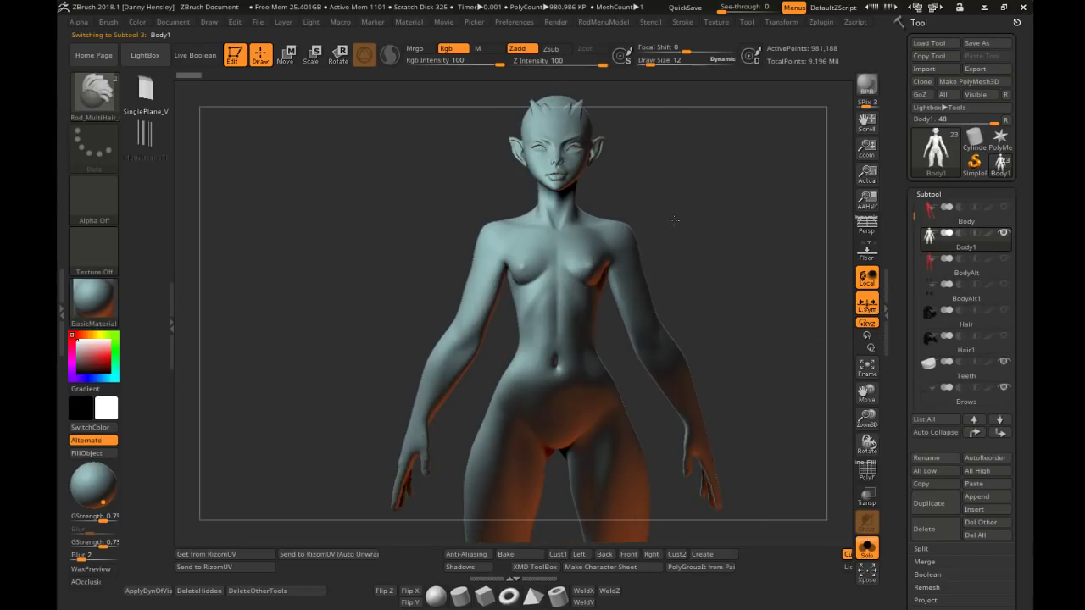
Move the red-orange light farther toward the lower right so it lights the character from below
left_click(312, 22)
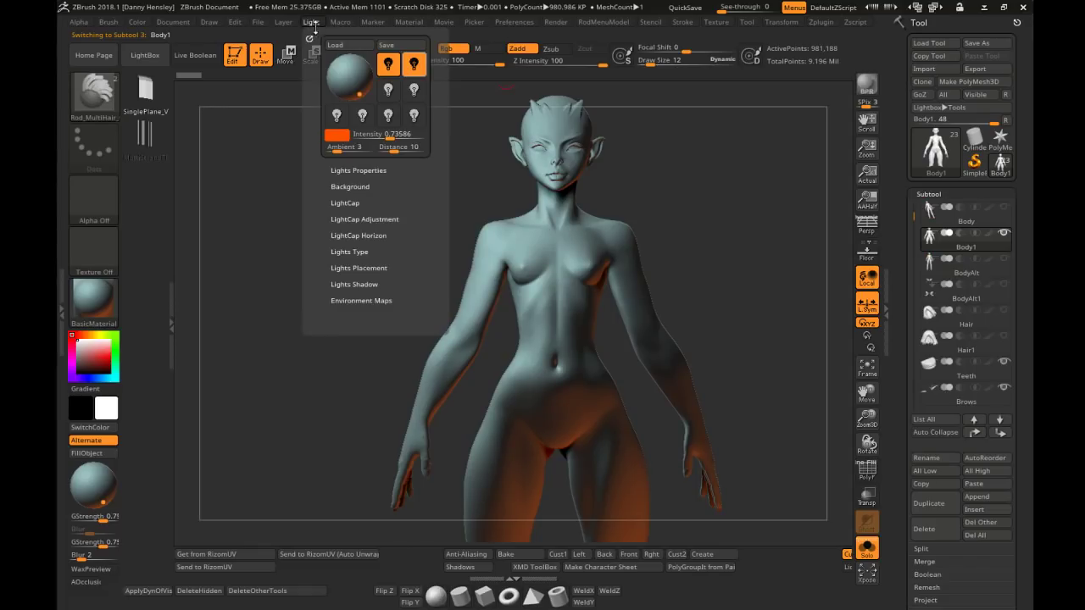
left_click(359, 90)
left_click_drag(360, 94, 363, 98)
mouse_move(652, 208)
right_mouse_down("alt")
mouse_move(711, 196)
mouse_move(690, 181)
mouse_move(614, 183)
mouse_move(678, 182)
mouse_move(661, 202)
right_mouse_up("alt")
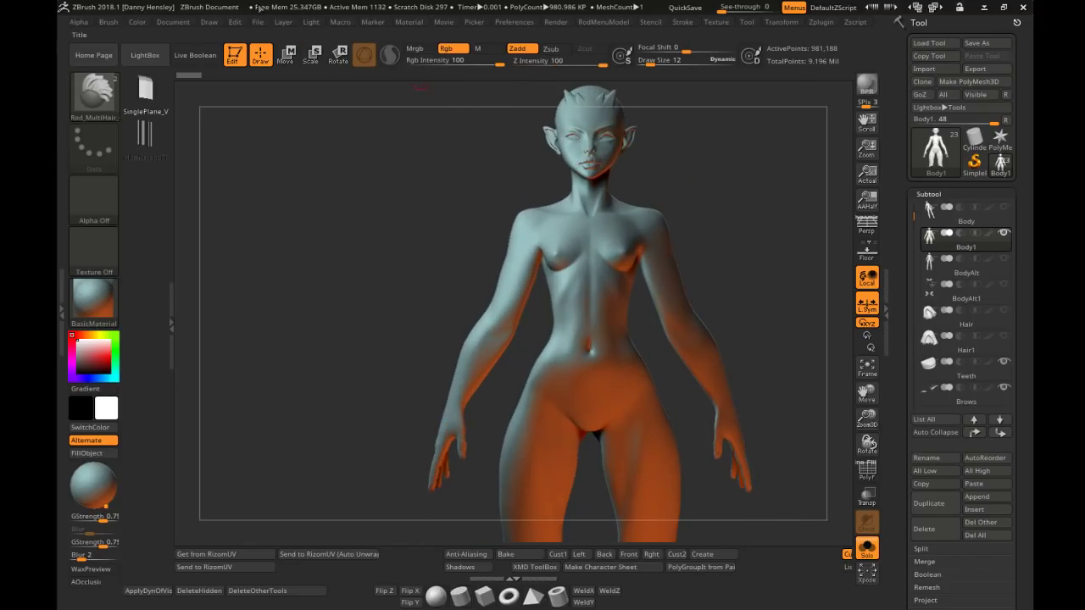
Shift the pale cyan light slightly toward the centre of the light sphere and increase its intensity
left_click(311, 22)
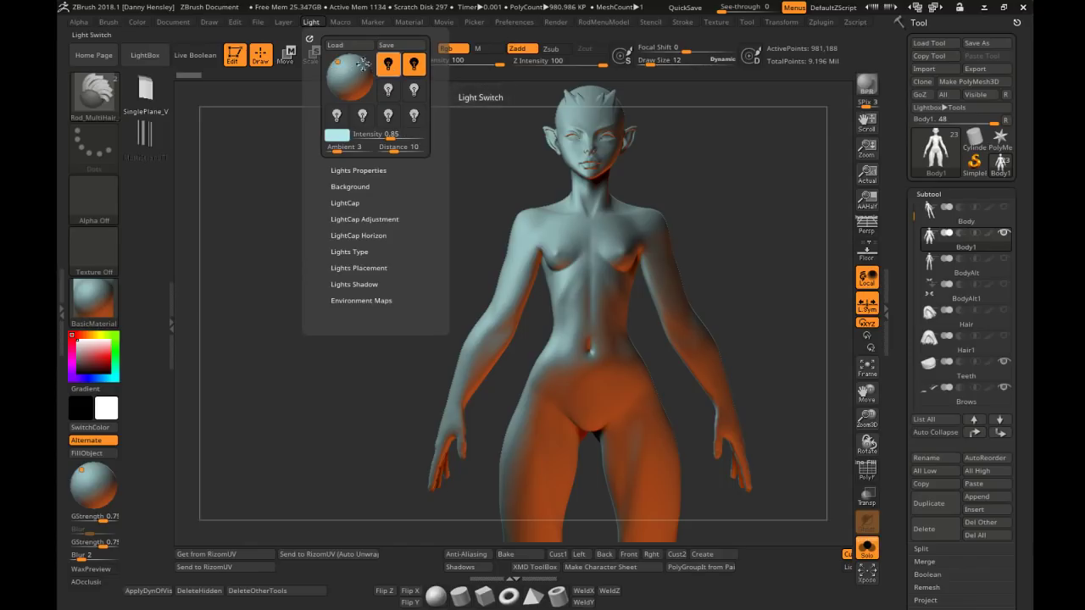
left_click_drag(339, 63, 344, 65)
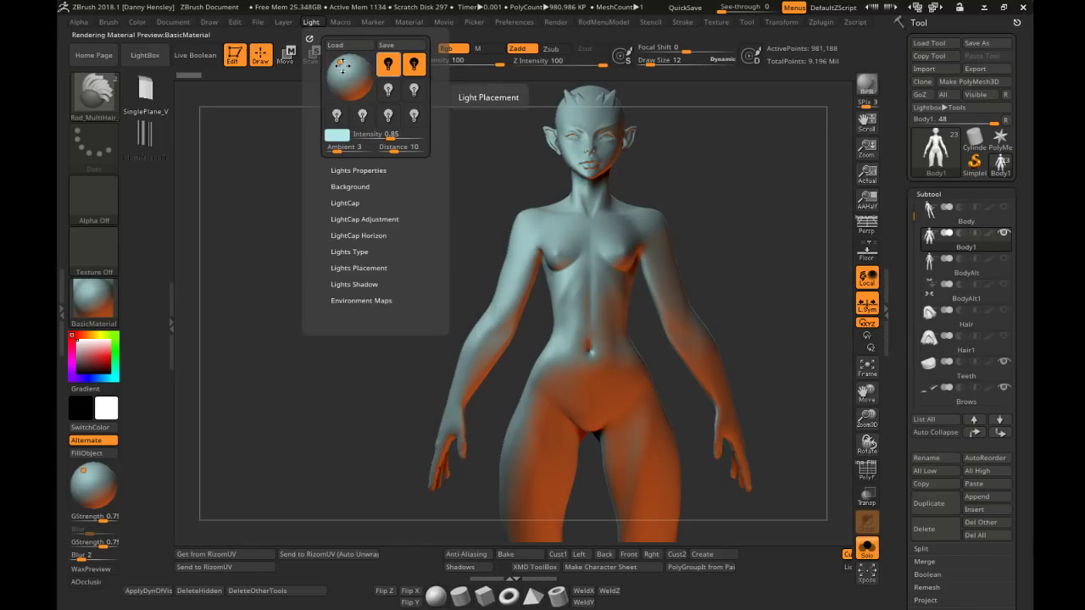
right_click_drag(695, 191, 656, 199)
mouse_move(657, 199)
right_mouse_down("ctrl")
mouse_move(654, 183)
mouse_move(666, 189)
mouse_move(661, 199)
mouse_move(632, 179)
mouse_move(591, 184)
mouse_move(690, 182)
mouse_move(679, 184)
mouse_move(691, 183)
mouse_move(683, 200)
right_mouse_up("ctrl")
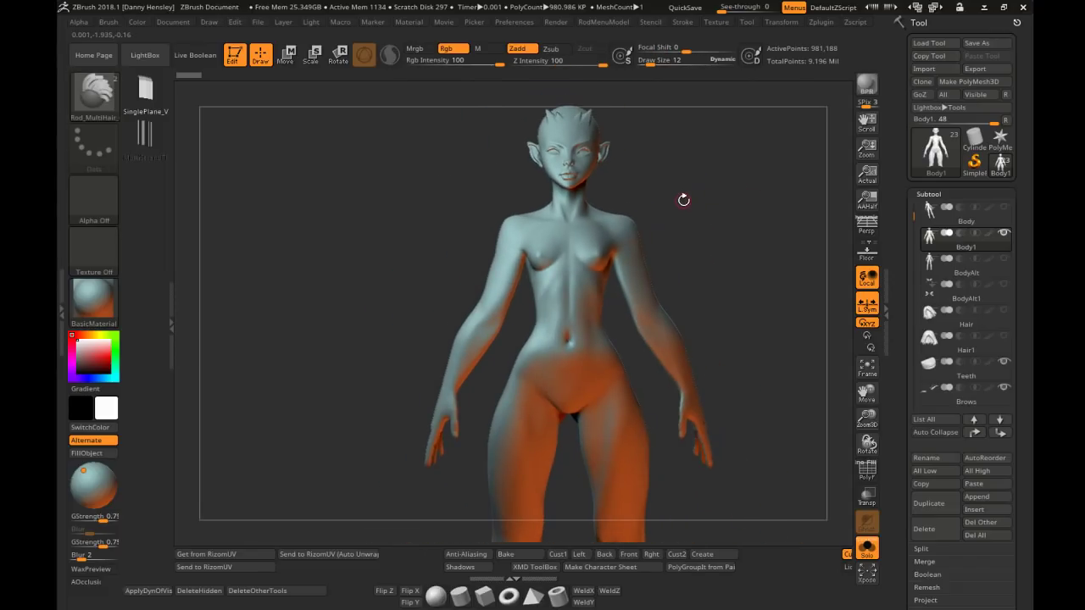
left_click(315, 22)
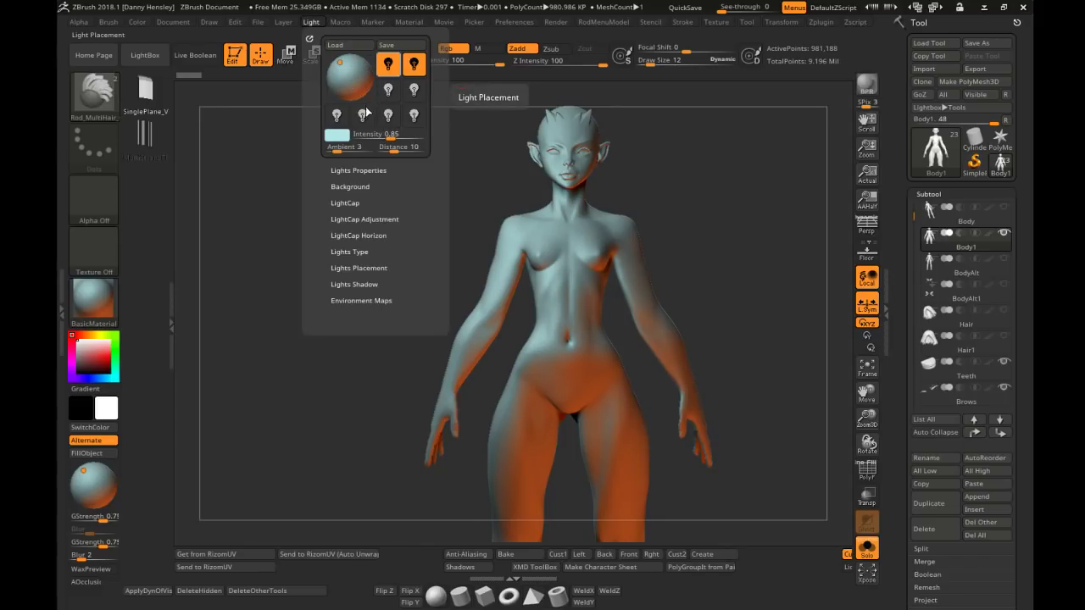
left_click_drag(388, 137, 400, 137)
left_click_drag(721, 224, 621, 203)
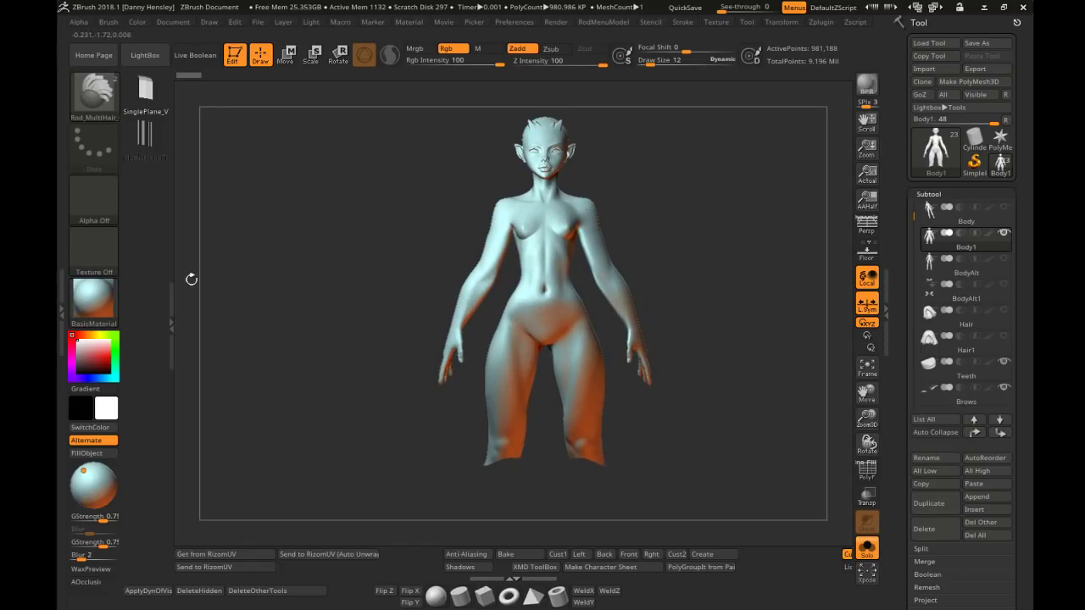
Create a MatCap texture from the lit BasicMaterial through its material modifiers
left_click(62, 309)
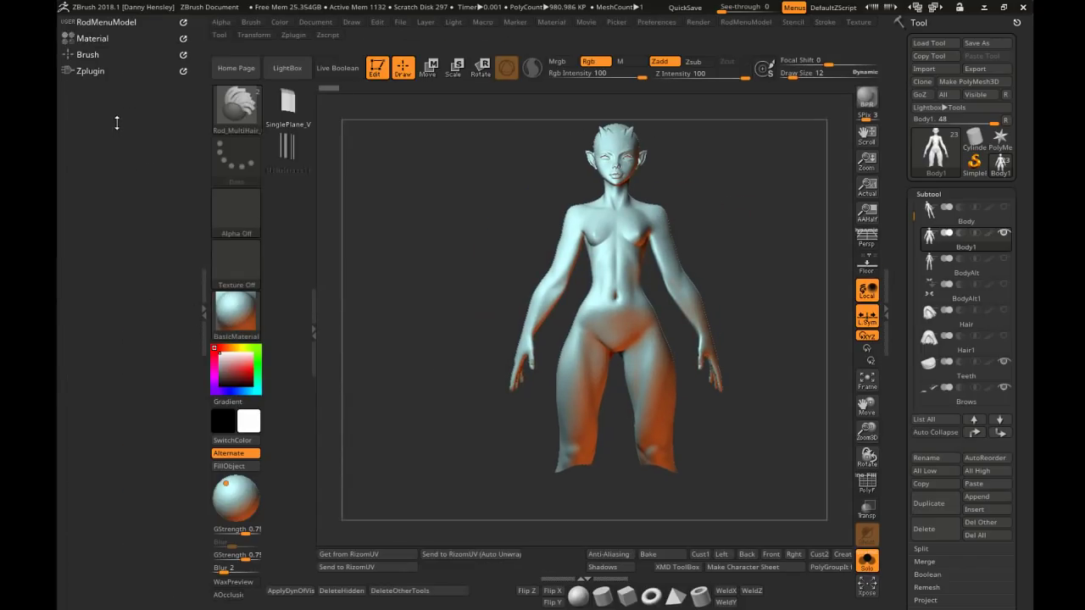
left_click(98, 41)
scroll(99, 204, "down", 3)
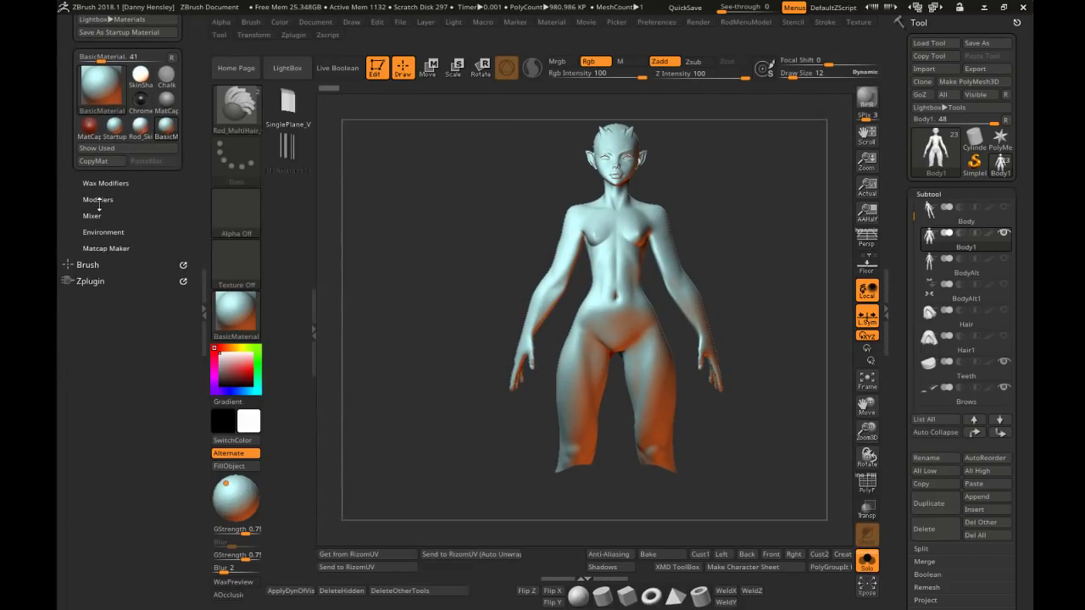
left_click(99, 199)
scroll(76, 183, "down", 5)
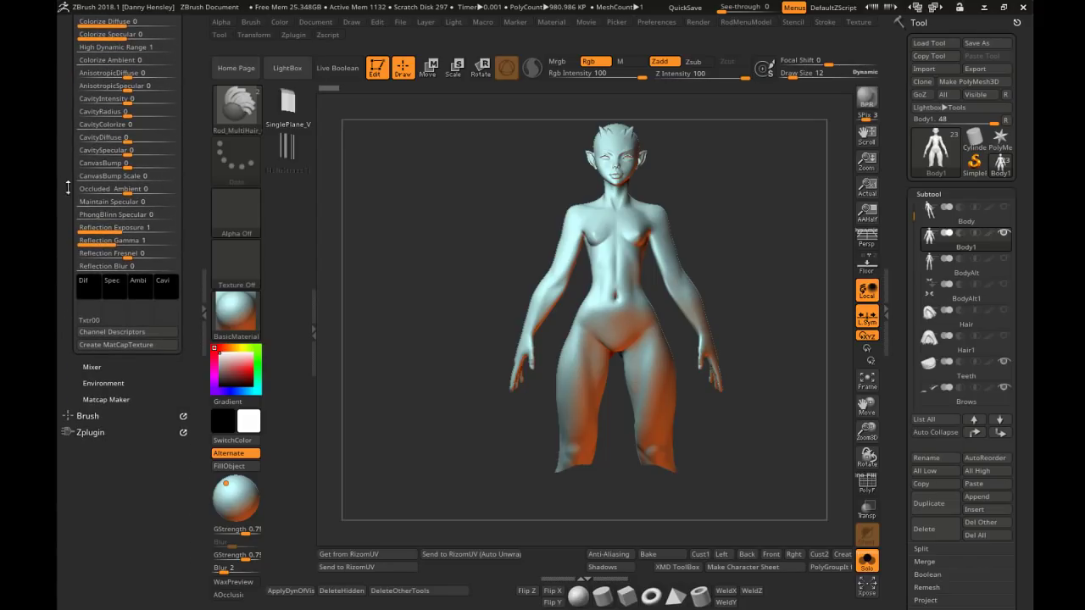
left_click(127, 345)
mouse_move(239, 262)
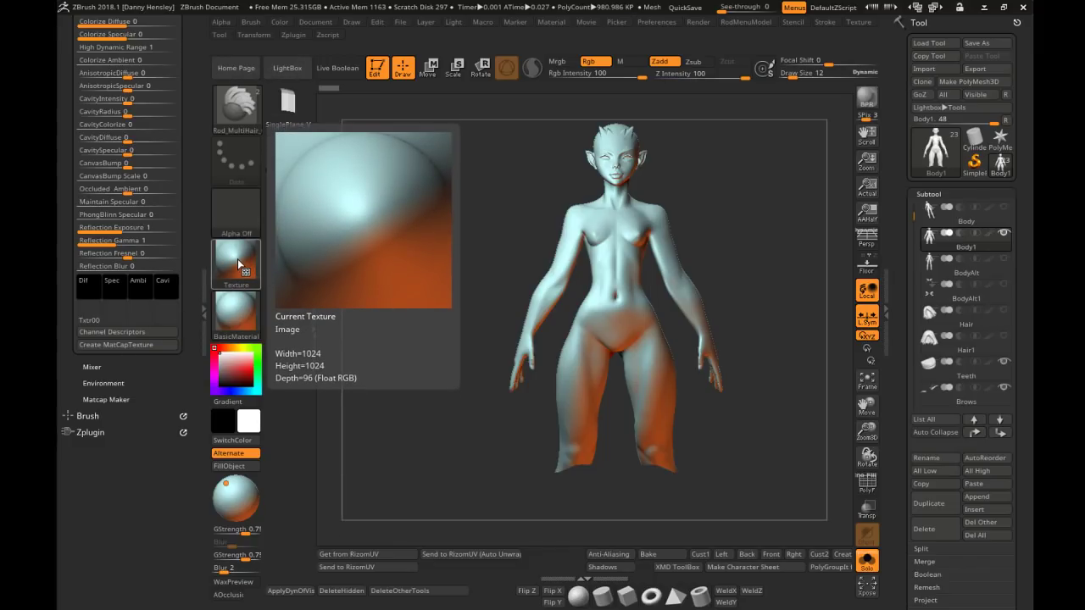
Open the export dialog for the generated MatCap texture and check its file types without saving
left_click(238, 262)
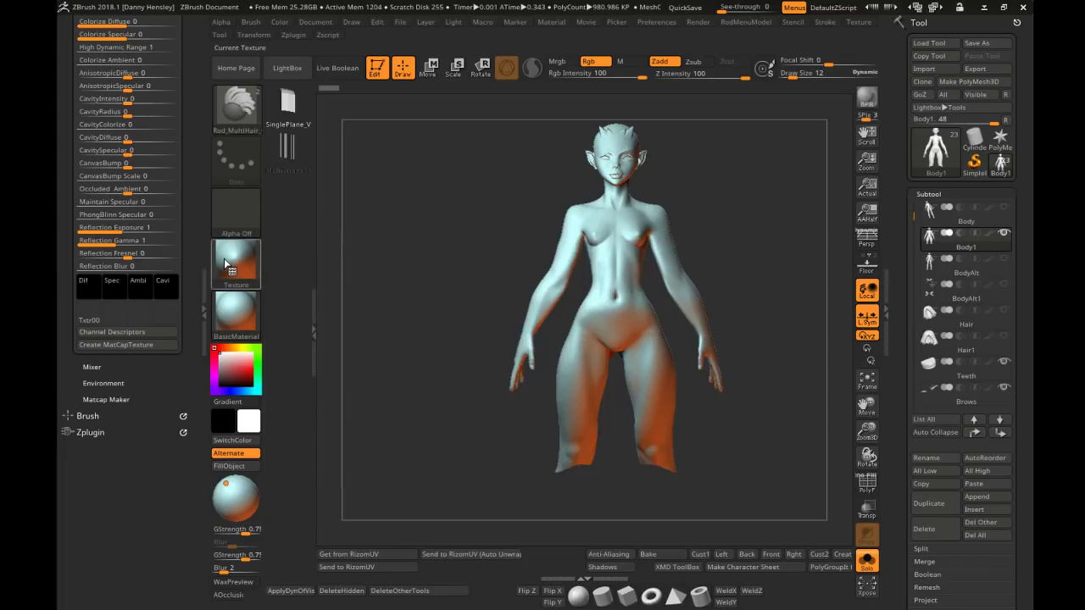
left_click(240, 259)
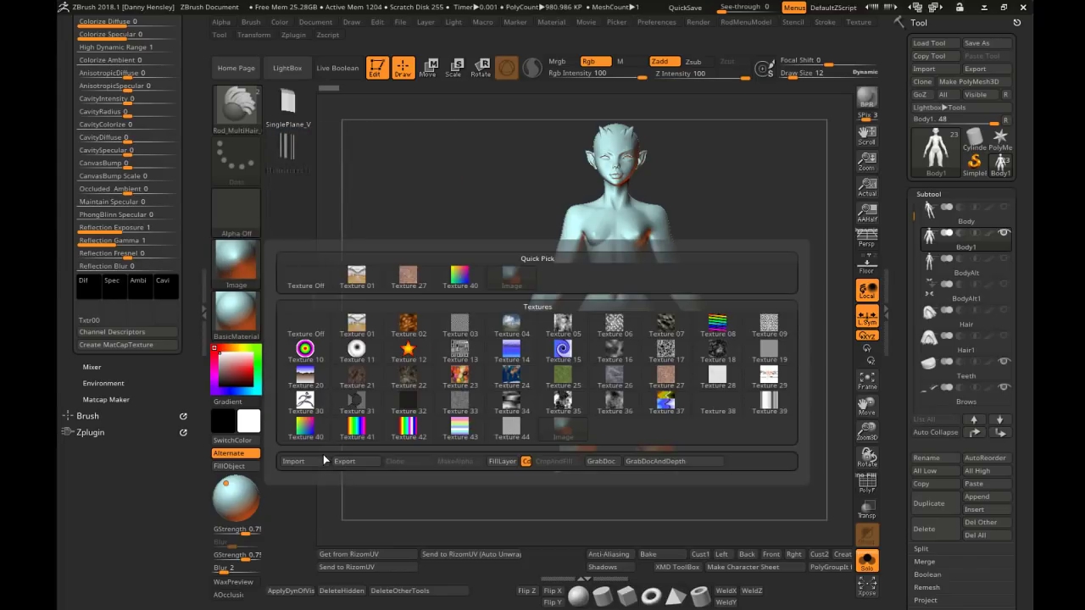
left_click(351, 466)
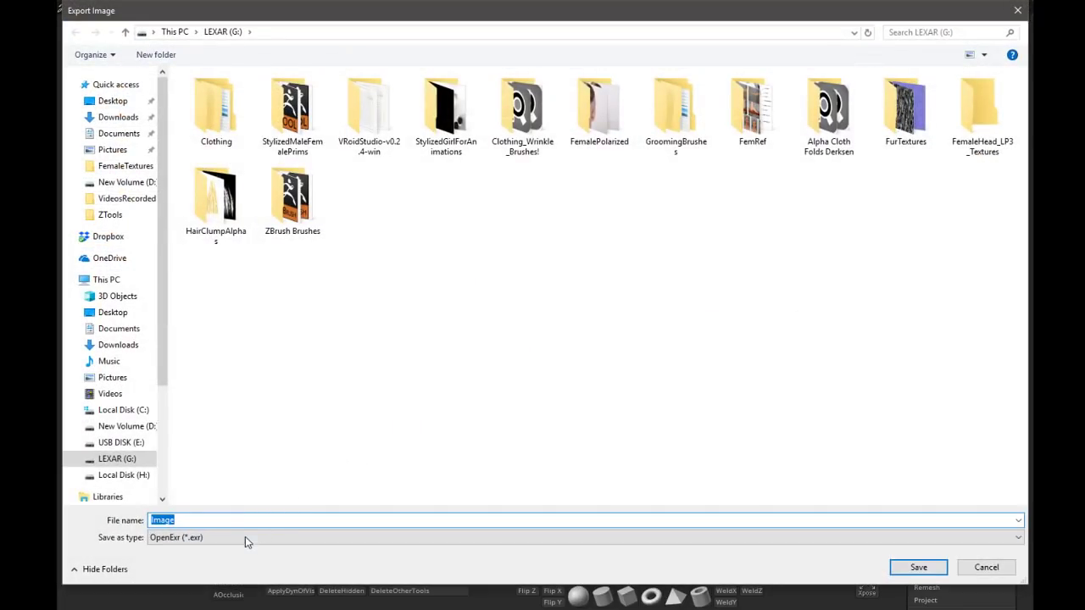
left_click(204, 546)
left_click(204, 546)
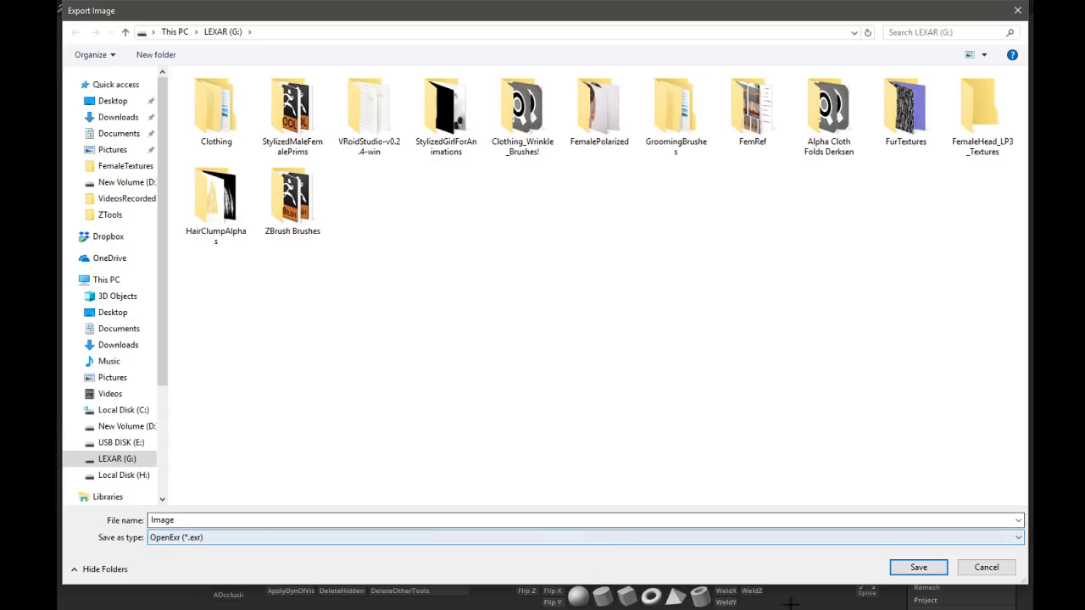
left_click(984, 569)
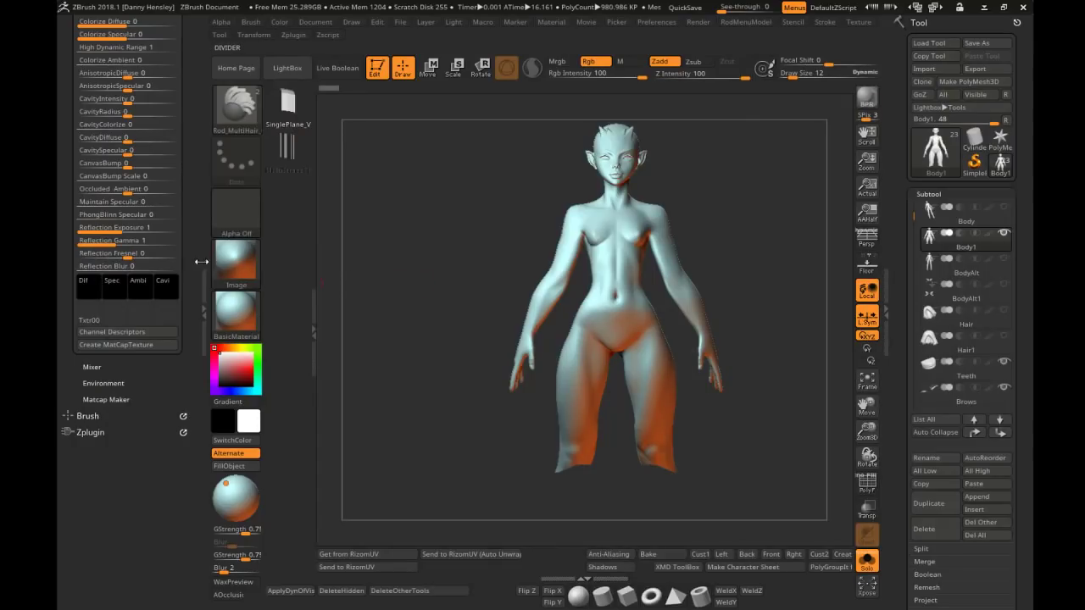
Apply the MatCap Gray material to the body and set its Cavity Transition to 0
left_click(233, 268)
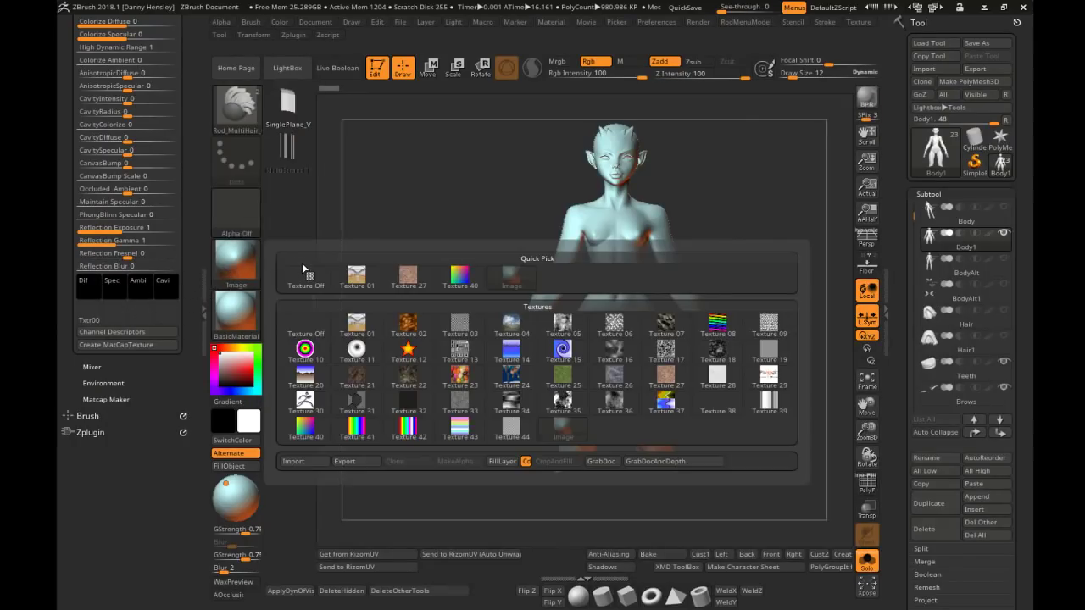
left_click(236, 311)
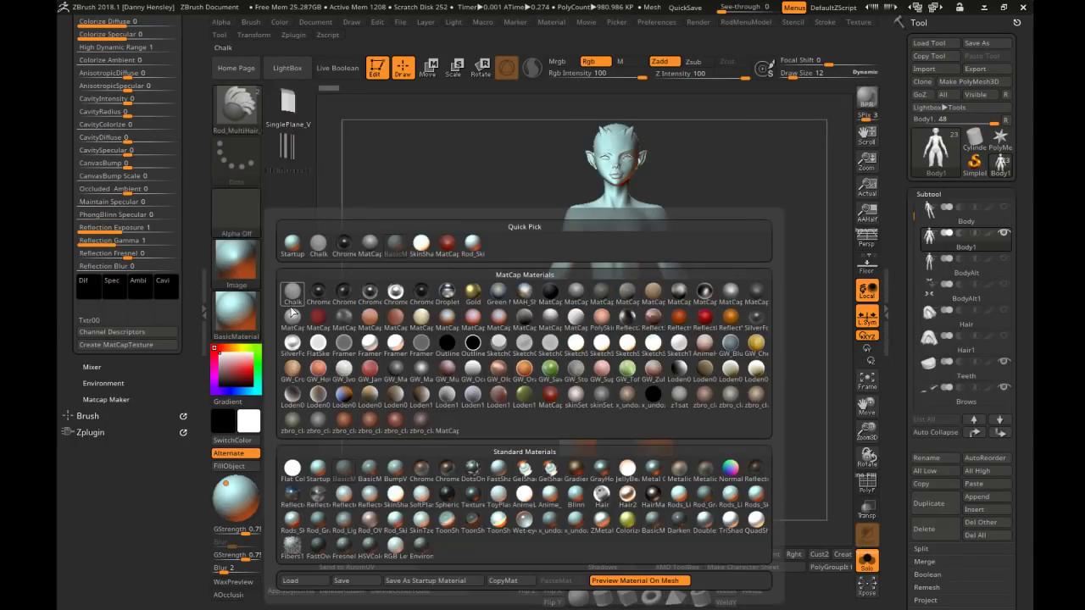
mouse_move(293, 311)
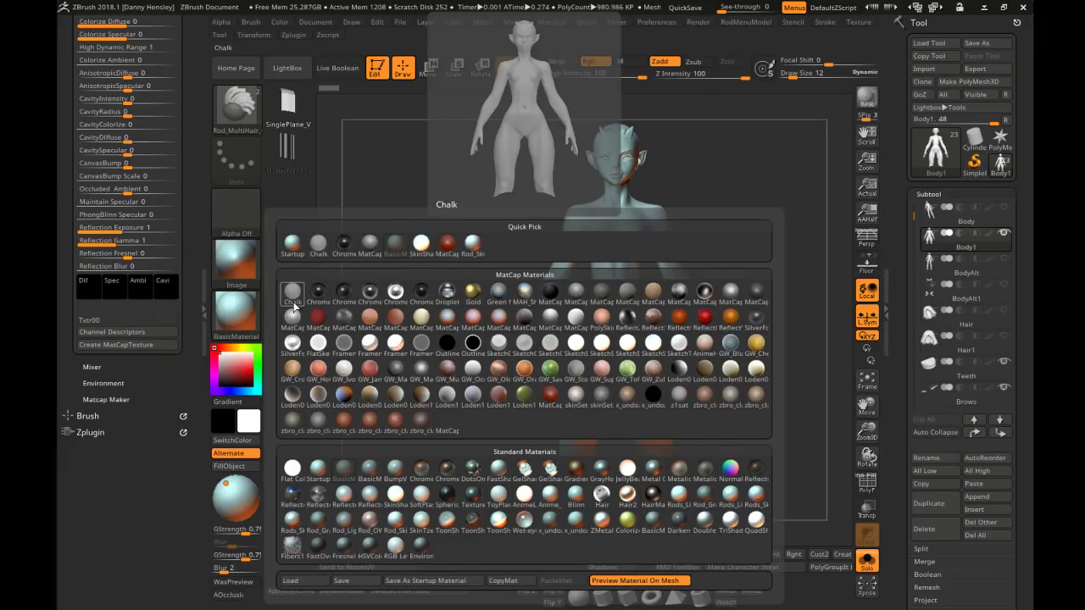
left_click(573, 294)
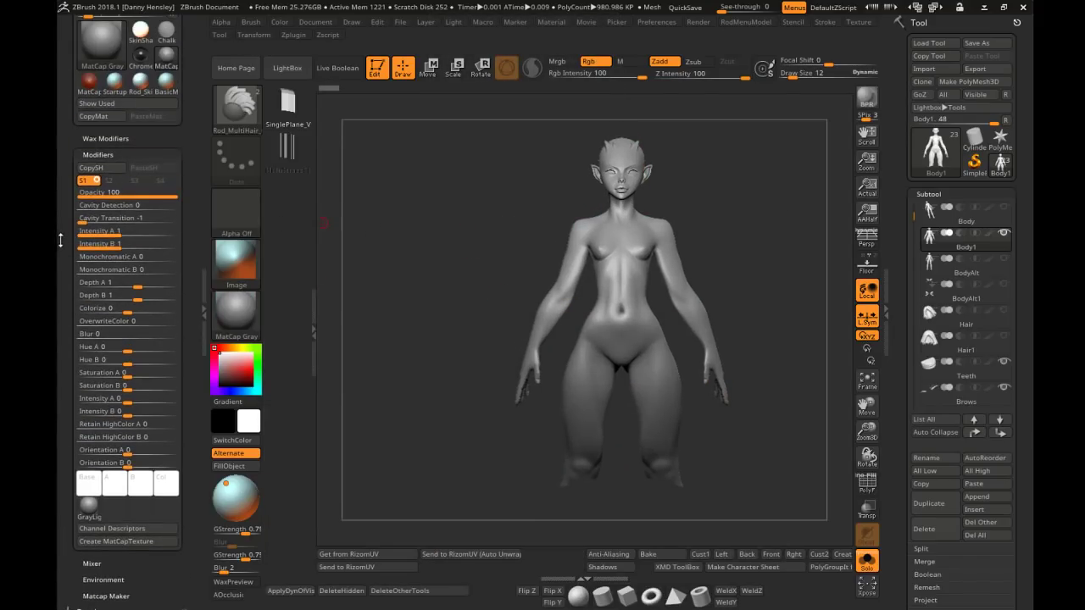
left_click_drag(85, 217, 128, 220)
Replace MatCap Gray's material texture with the generated Image texture in its modifiers
left_click_drag(63, 265, 66, 219)
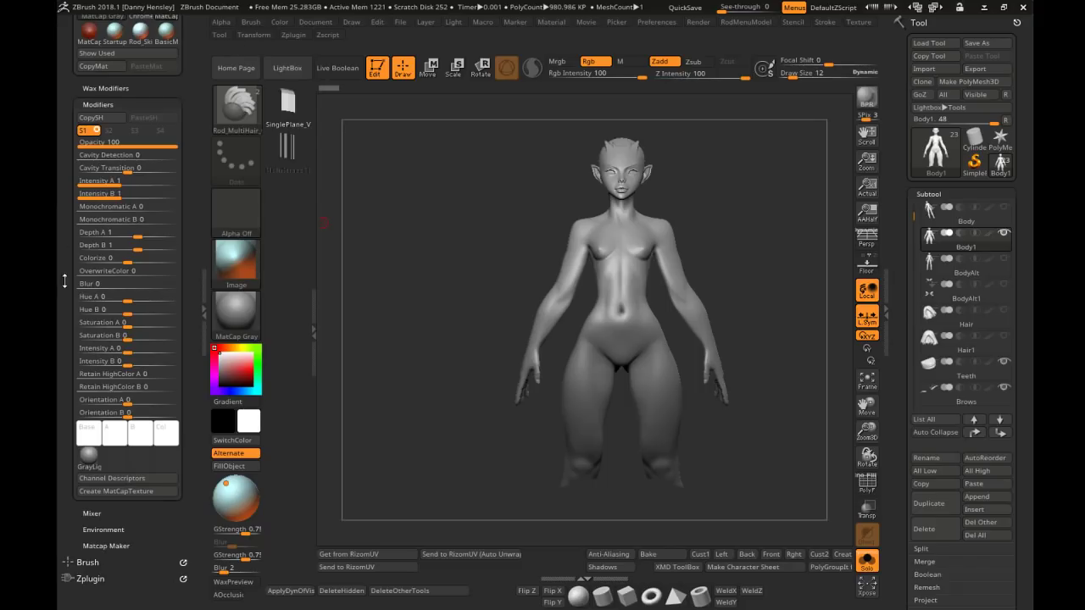
left_click_drag(64, 281, 66, 44)
left_click(237, 259)
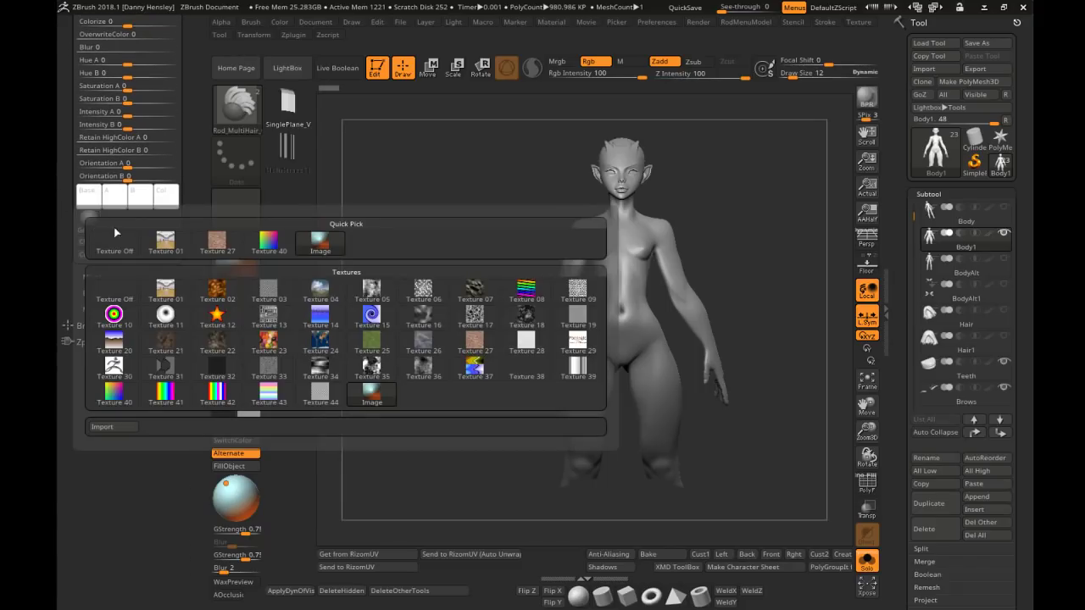
left_click(317, 250)
Isolate the Body1 subtool and examine the MatCap lighting on it from front and three-quarter views
mouse_move(477, 297)
right_mouse_down()
mouse_move(438, 247)
mouse_move(617, 279)
mouse_move(697, 315)
mouse_move(609, 319)
mouse_move(677, 284)
mouse_move(765, 356)
mouse_move(717, 286)
mouse_move(690, 290)
mouse_move(721, 281)
mouse_move(751, 301)
mouse_move(729, 276)
mouse_move(636, 296)
mouse_move(755, 256)
mouse_move(739, 280)
mouse_move(661, 287)
right_mouse_up()
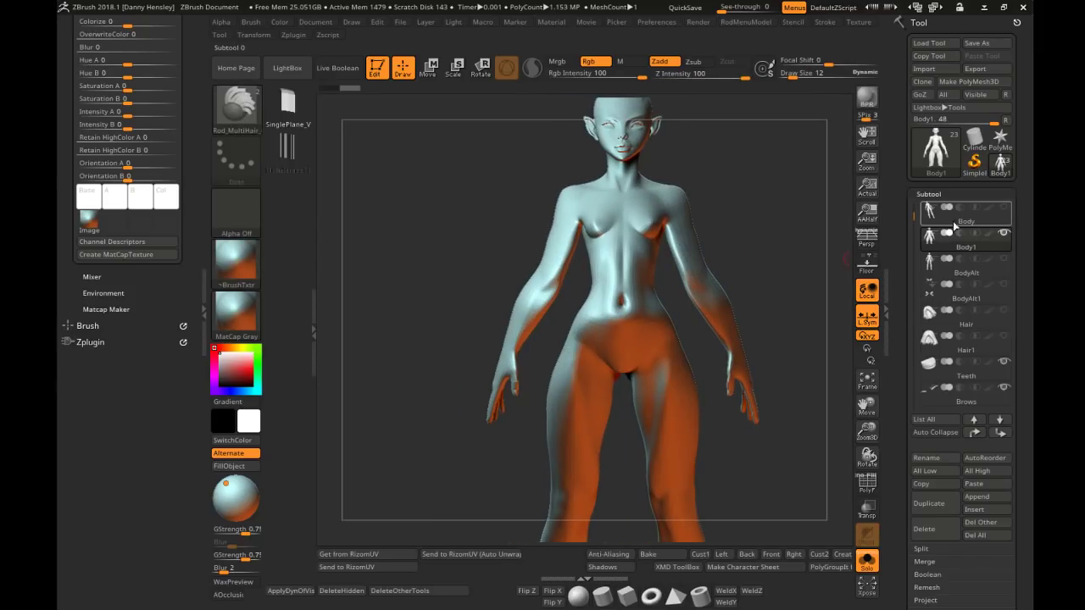
left_click(988, 233, "shift")
mouse_move(739, 224)
right_mouse_down("alt")
mouse_move(743, 259)
mouse_move(659, 261)
mouse_move(689, 254)
right_mouse_up("alt")
right_click_drag(703, 322, 732, 257, "alt")
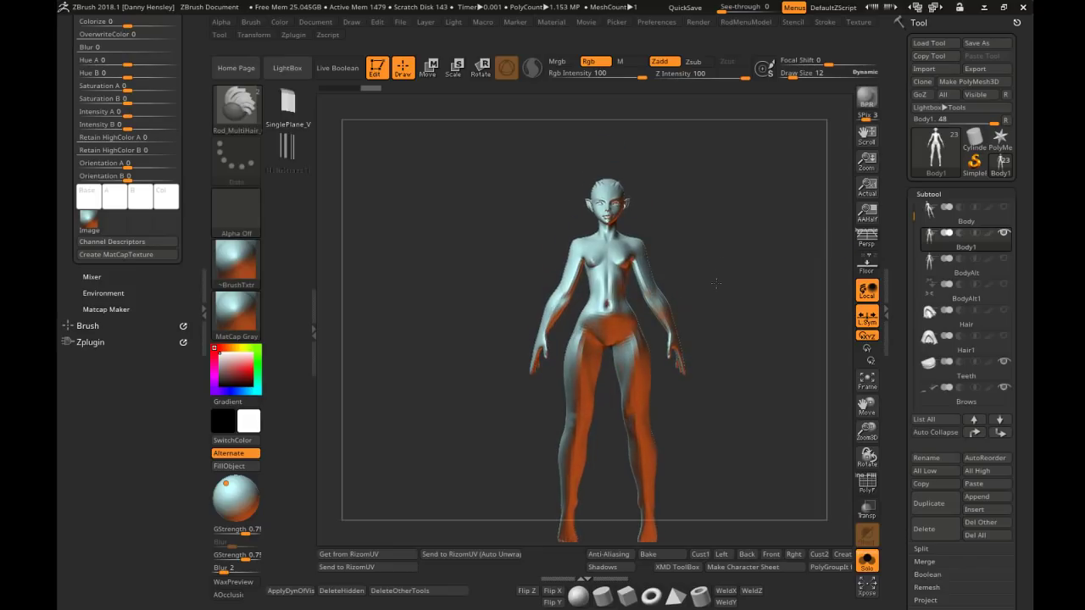
right_click_drag(736, 280, 736, 250, "ctrl")
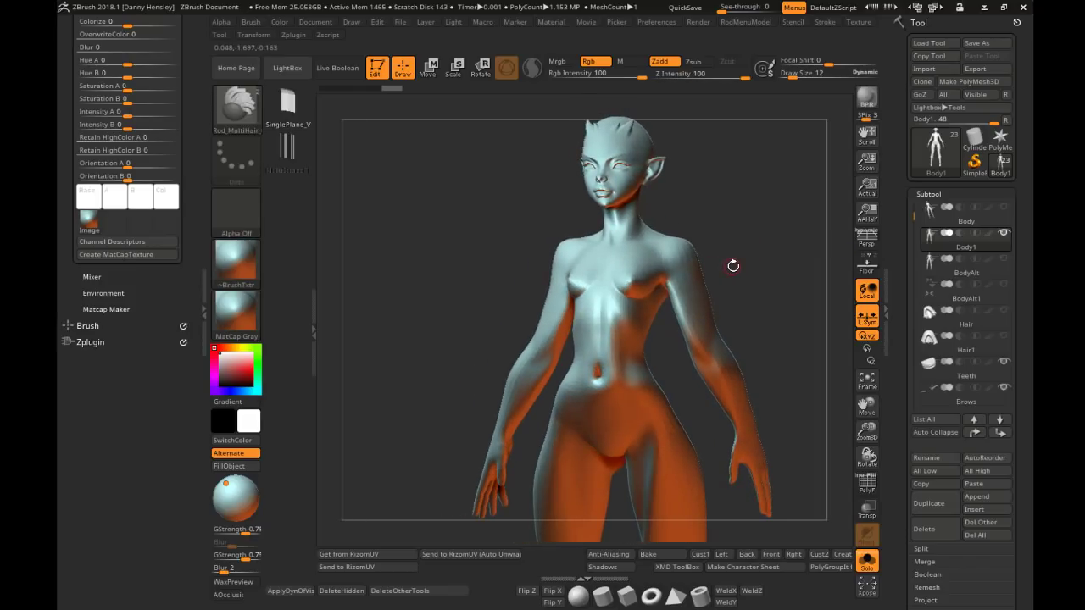
mouse_move(731, 262)
left_mouse_down()
mouse_move(814, 265)
mouse_move(722, 269)
left_mouse_up()
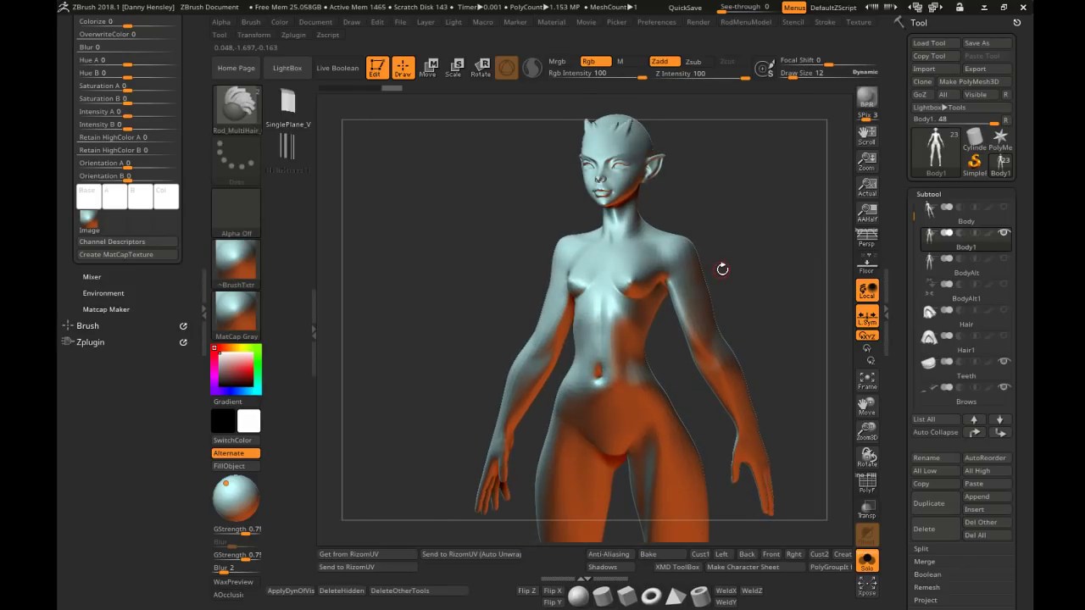
left_click_drag(727, 270, 761, 278)
right_click_drag(771, 308, 770, 214, "ctrl")
Show the character's clothing, hair and armour subtools with Solo mode off, and hide the duplicate Body subtool
left_click(1003, 234, "shift")
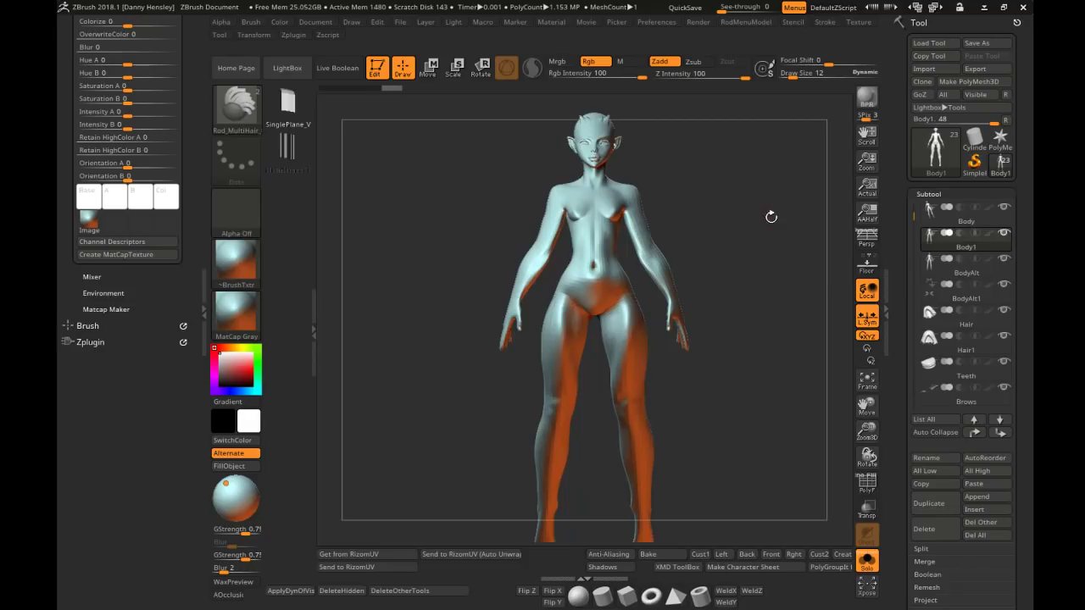
key("ctrl+s")
right_click_drag(778, 252, 756, 296)
right_click_drag(756, 296, 759, 330, "ctrl")
left_click_drag(915, 212, 913, 356)
left_click(1001, 345)
left_click(1004, 335)
right_click_drag(801, 303, 806, 264, "ctrl")
left_click_drag(913, 343, 916, 199)
left_click(1004, 235)
Frame the clothed character from the head to the lower legs and make a BPR render
right_click_drag(763, 273, 757, 222, "ctrl")
mouse_move(745, 182)
right_mouse_down("ctrl")
mouse_move(738, 216)
mouse_move(765, 304)
mouse_move(748, 278)
mouse_move(784, 286)
mouse_move(741, 261)
right_mouse_up("ctrl")
key("ctrl")
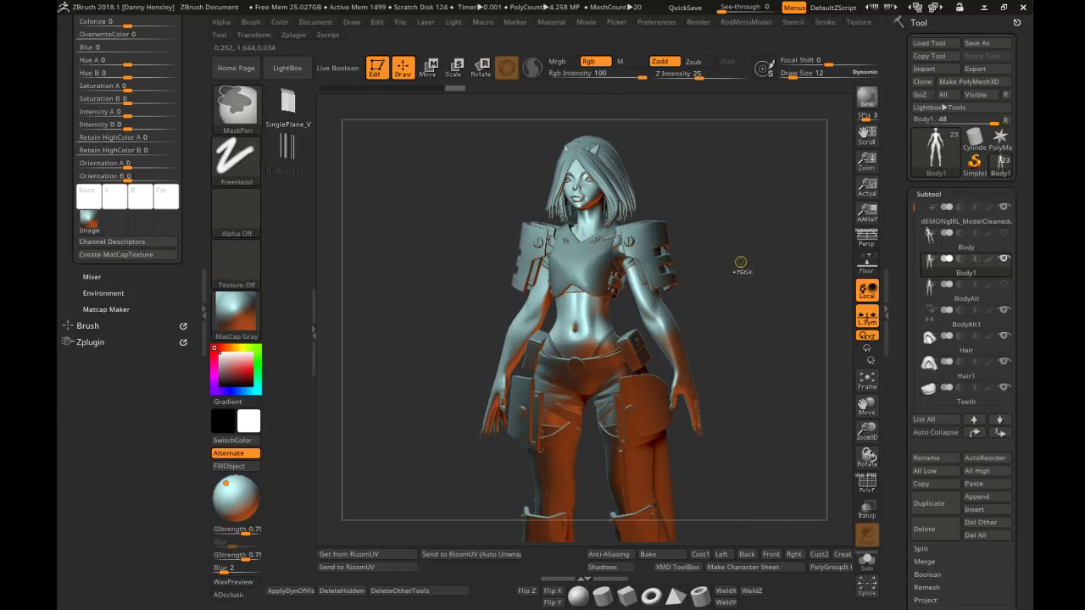
key("shift+r")
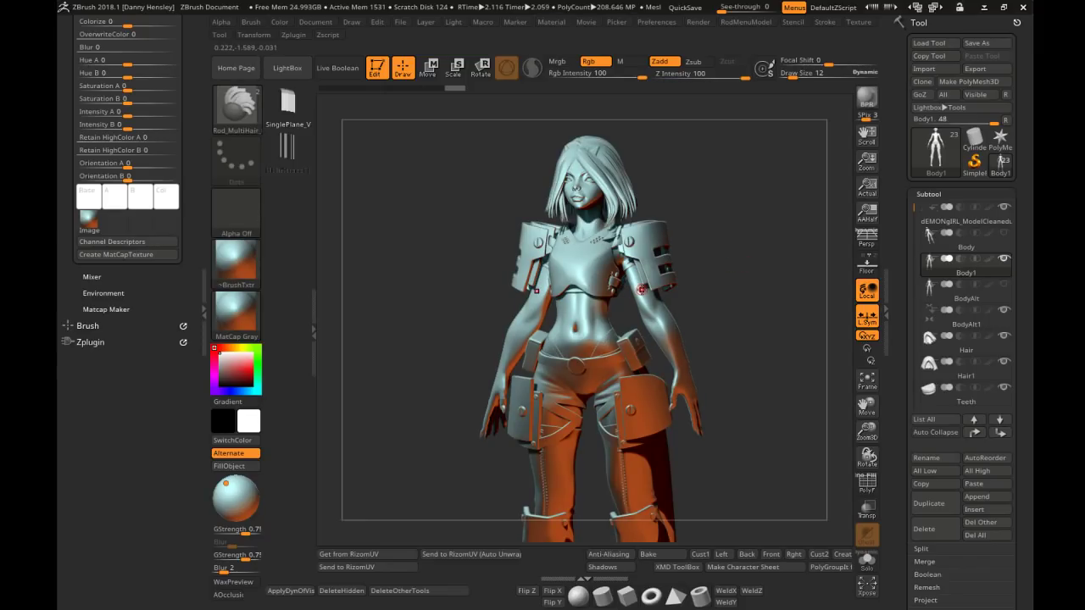
Hide the UMesh_PM3D_Sphere3D3 subtool and reframe the character from the front
left_click_drag(911, 206, 908, 316)
left_click(1005, 337)
mouse_move(739, 339)
right_mouse_down()
mouse_move(754, 338)
mouse_move(760, 305)
mouse_move(745, 235)
mouse_move(703, 284)
mouse_move(732, 283)
right_mouse_up()
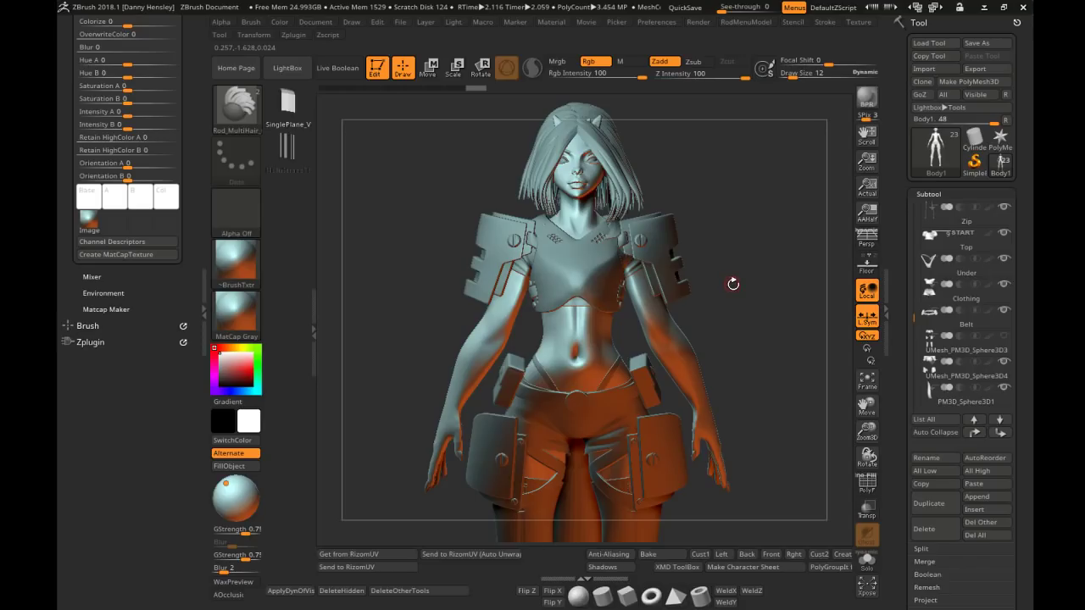
left_click(205, 289)
mouse_move(667, 245)
right_mouse_down()
mouse_move(652, 246)
mouse_move(684, 227)
right_mouse_up()
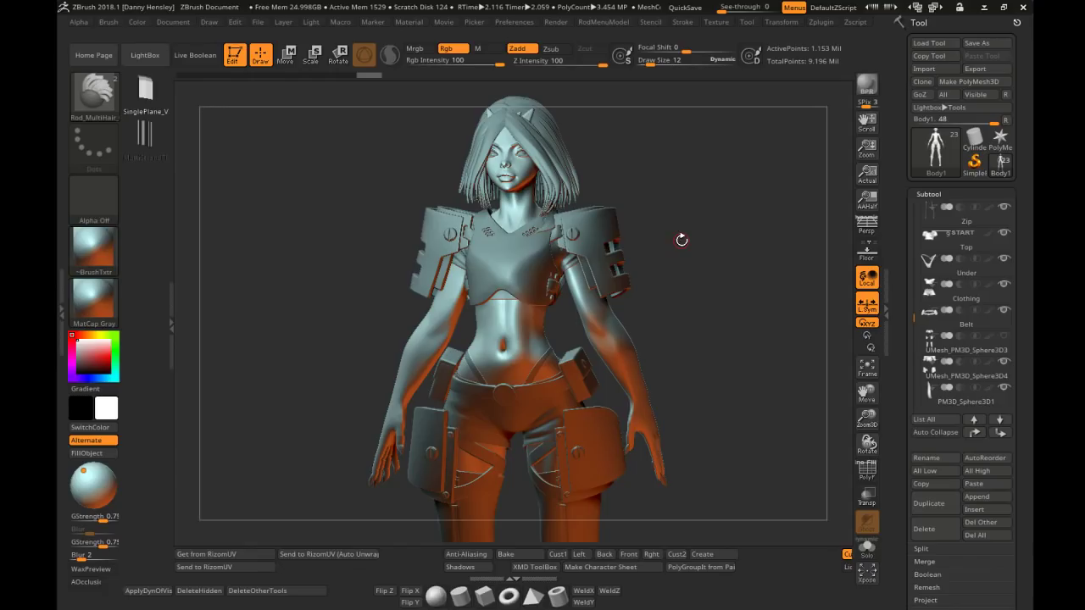
left_click(567, 23)
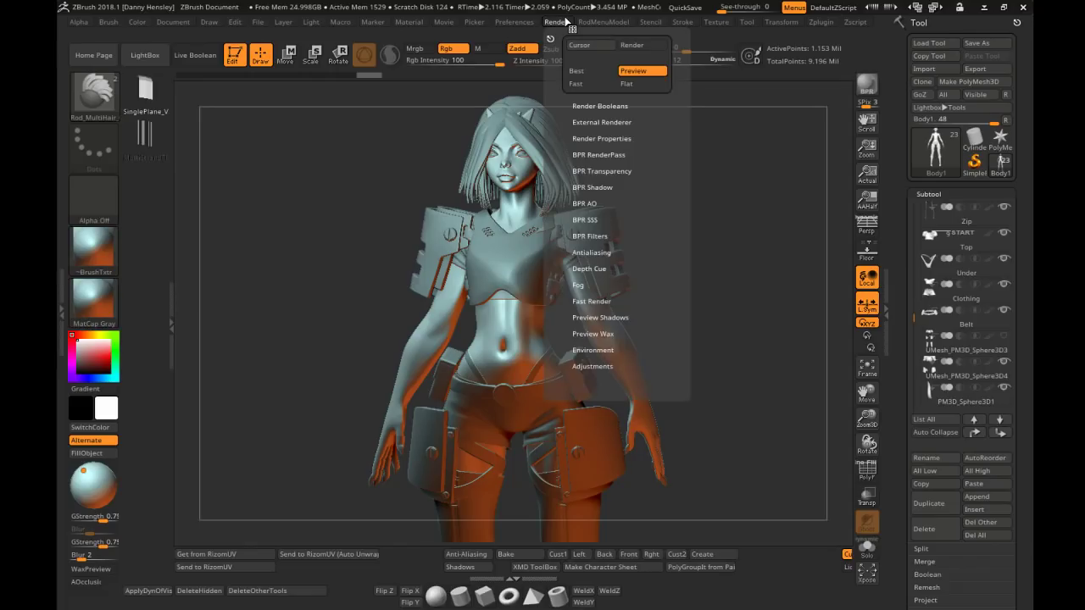
left_click(61, 162)
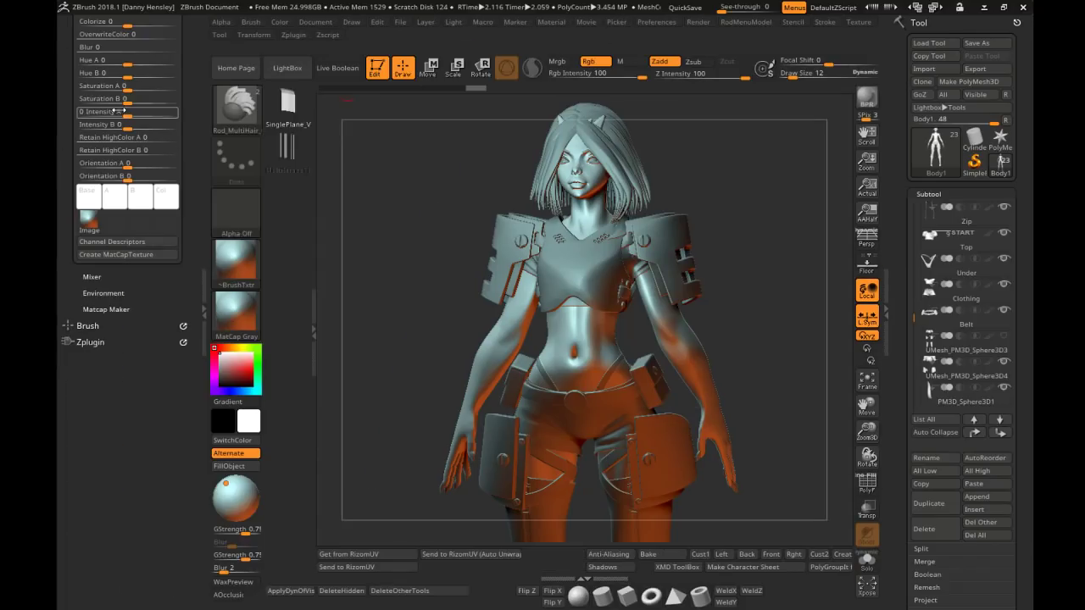
Collapse the Material palette, dock the Render palette in the same tray and expand its Render Properties
left_click_drag(61, 53, 65, 189)
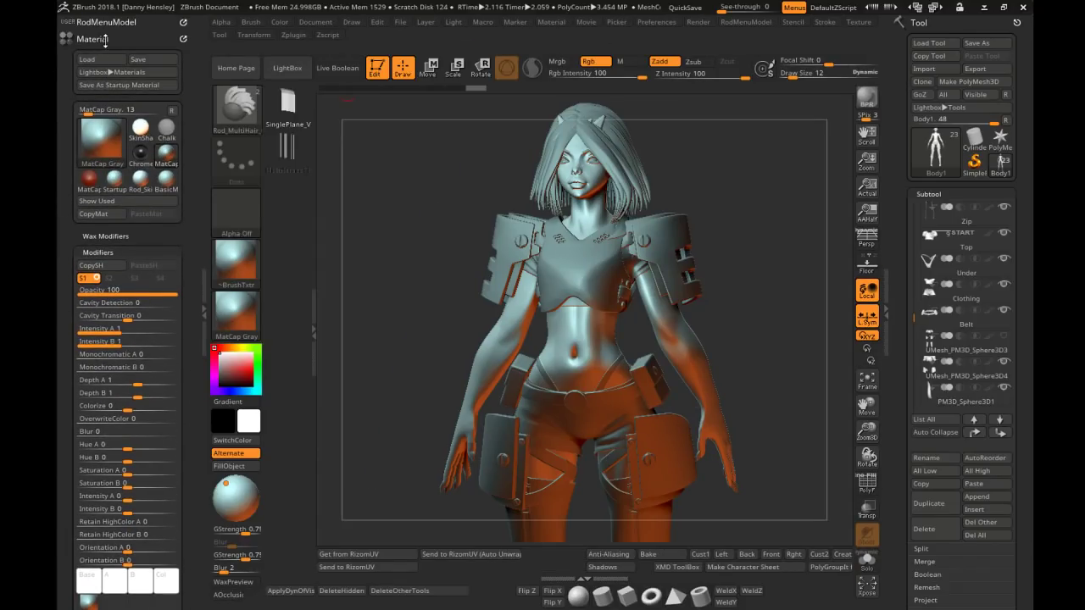
left_click(105, 39)
left_click(657, 22)
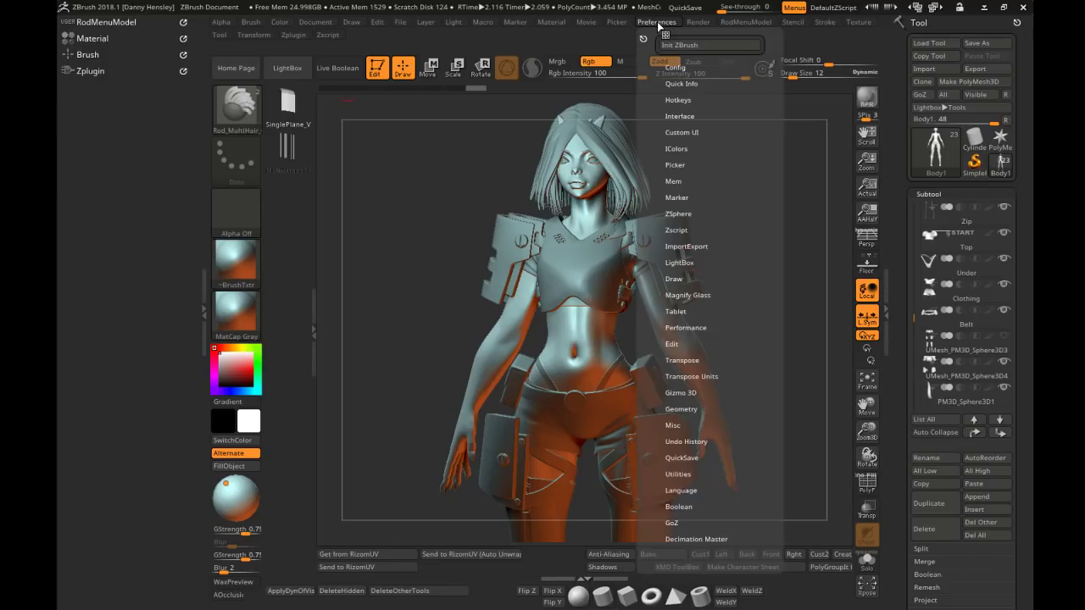
mouse_move(697, 25)
left_click_drag(693, 37, 120, 137)
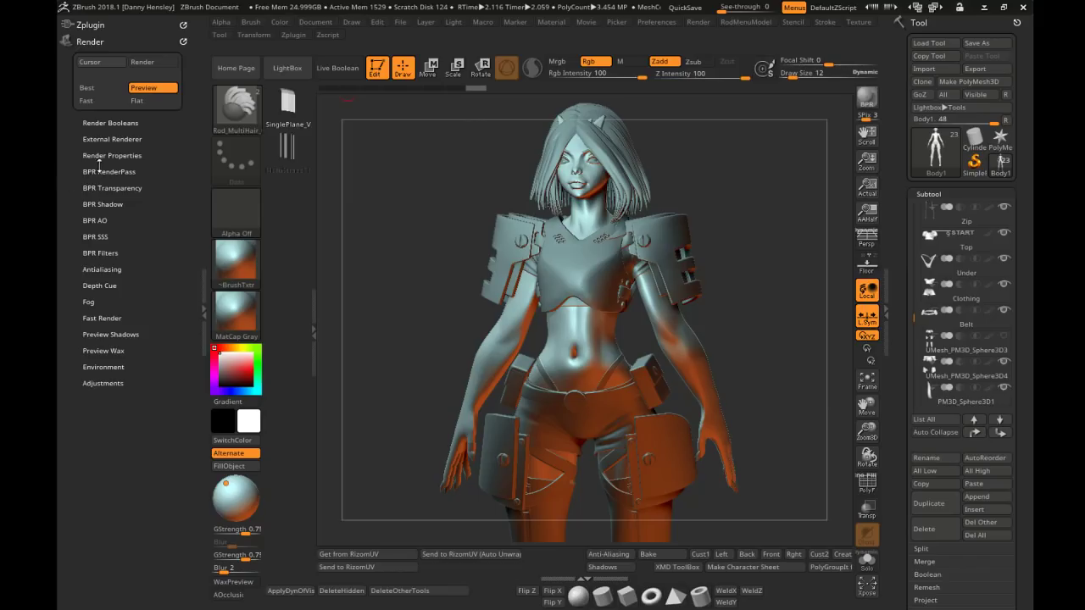
left_click(108, 157)
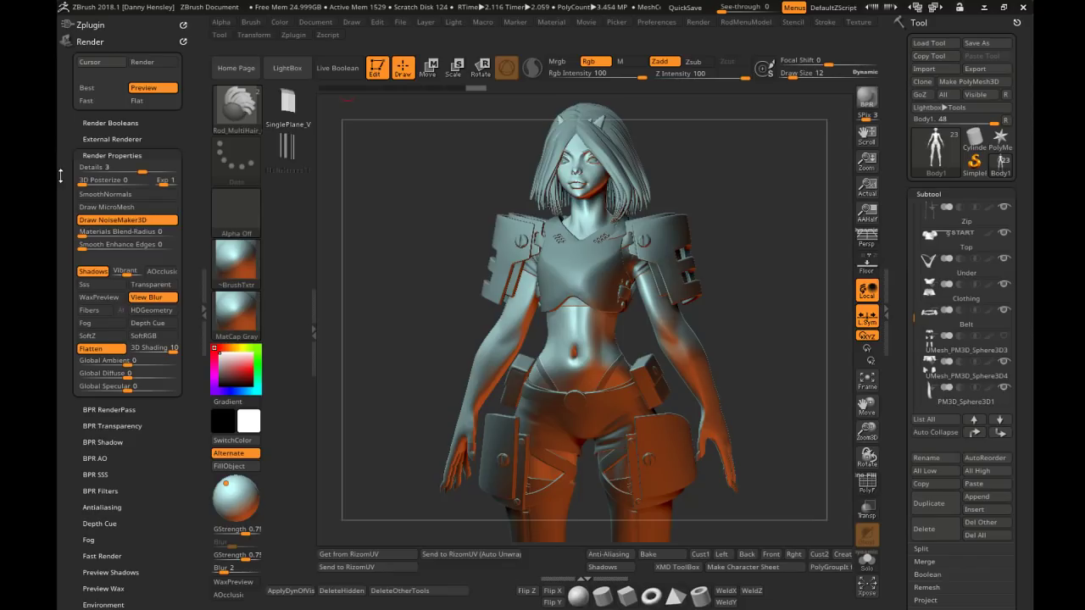
Switch to the Cylinder3D primitive, convert it to a PolyMesh3D and subdivide it
left_click(975, 140)
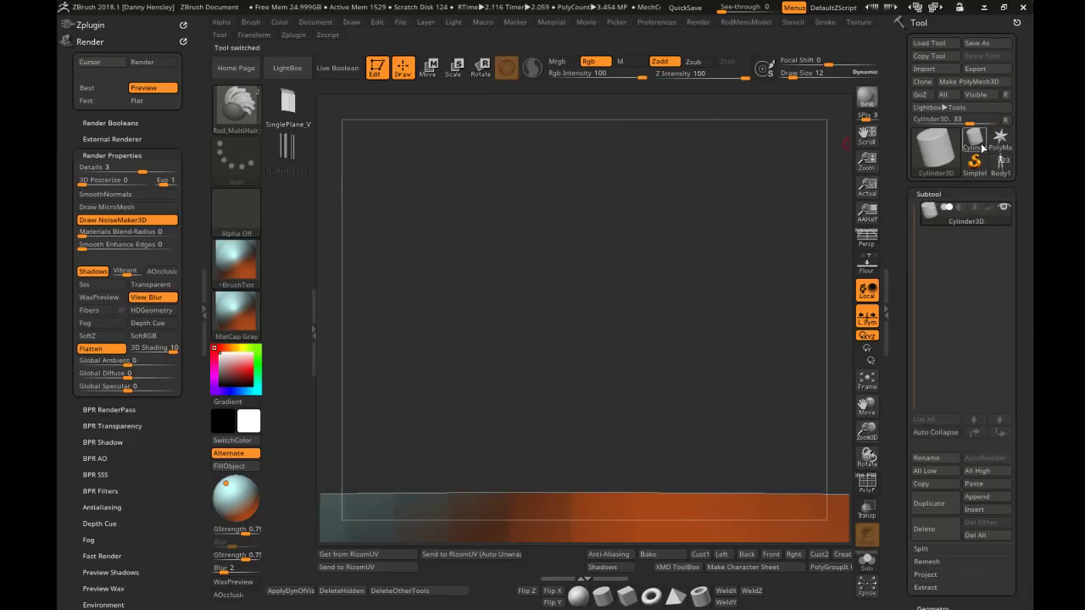
left_click(866, 382)
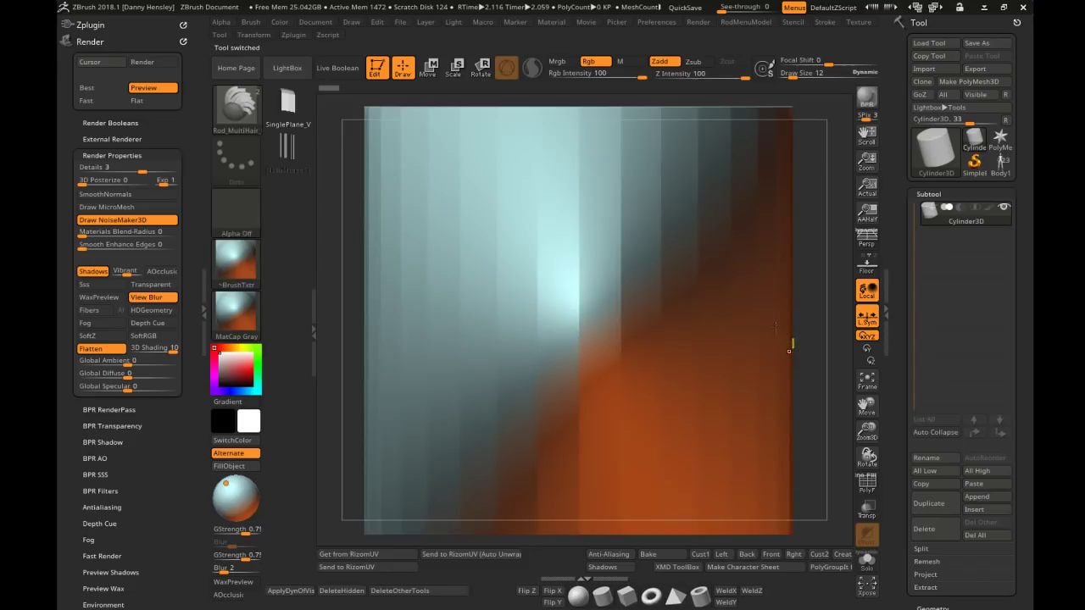
left_click_drag(754, 226, 713, 228, "alt")
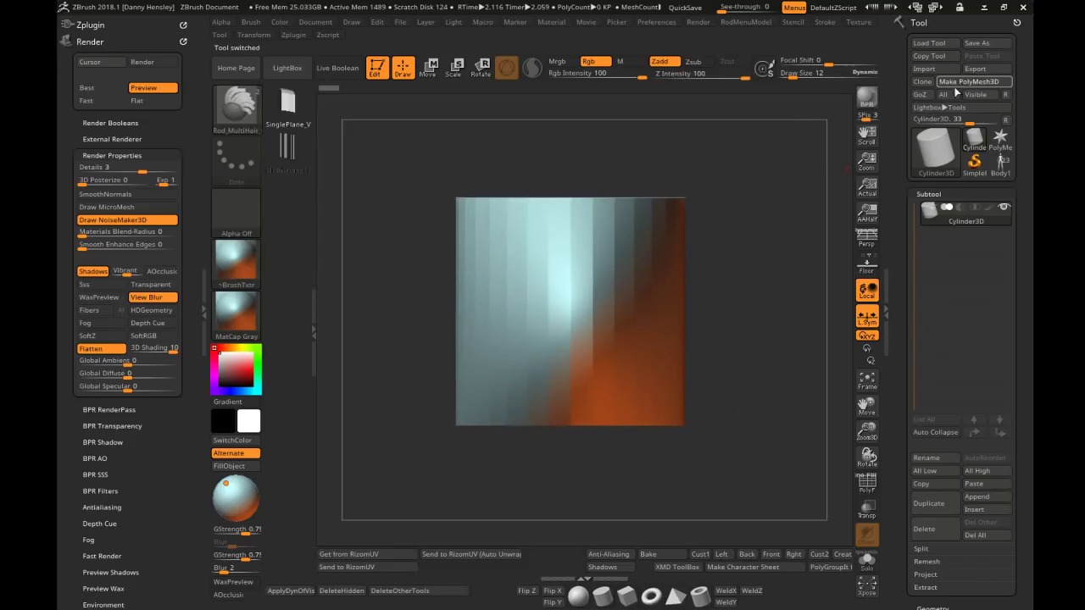
left_click(956, 82)
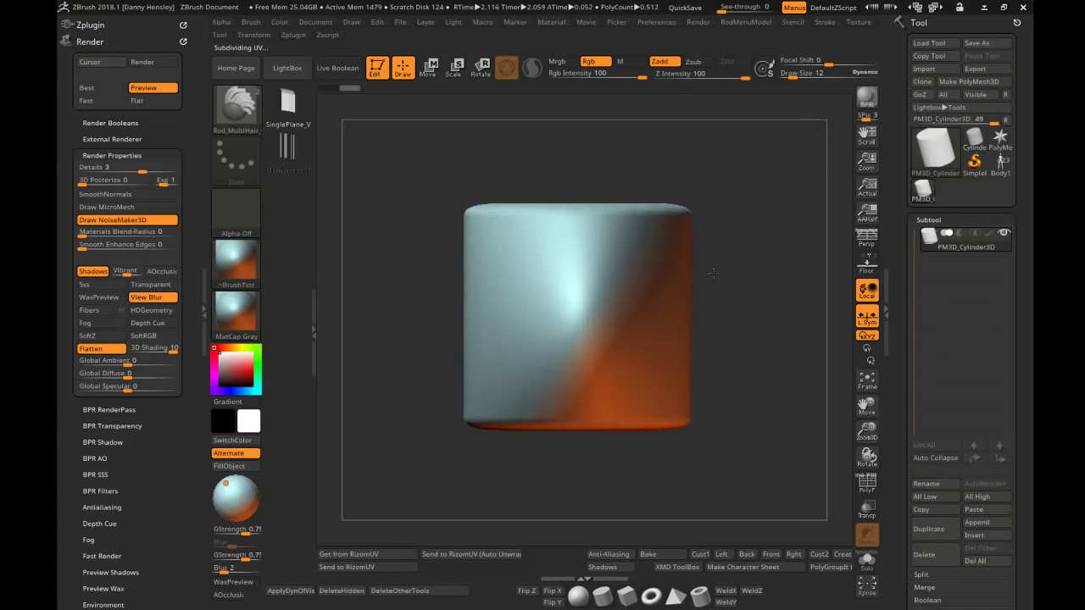
Turn off the current texture and apply StartupMaterial to the cylinder
left_click(237, 276)
left_click(298, 280)
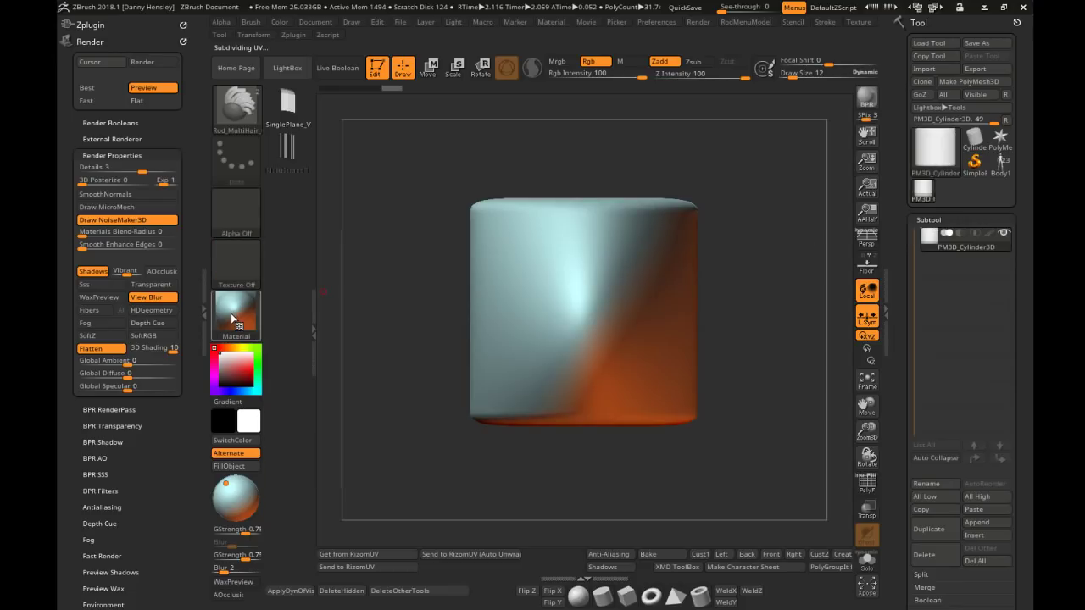
left_click(236, 312)
left_click(319, 468)
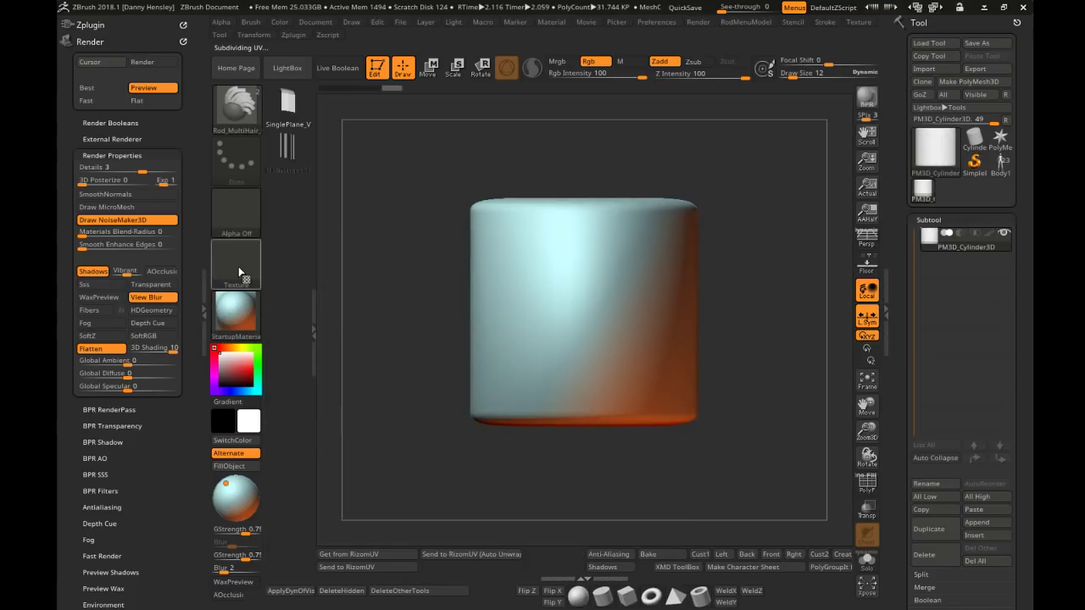
Apply the GradientMap2 material to the cylinder and orbit around it to show the wood-grain pattern
left_click(235, 312)
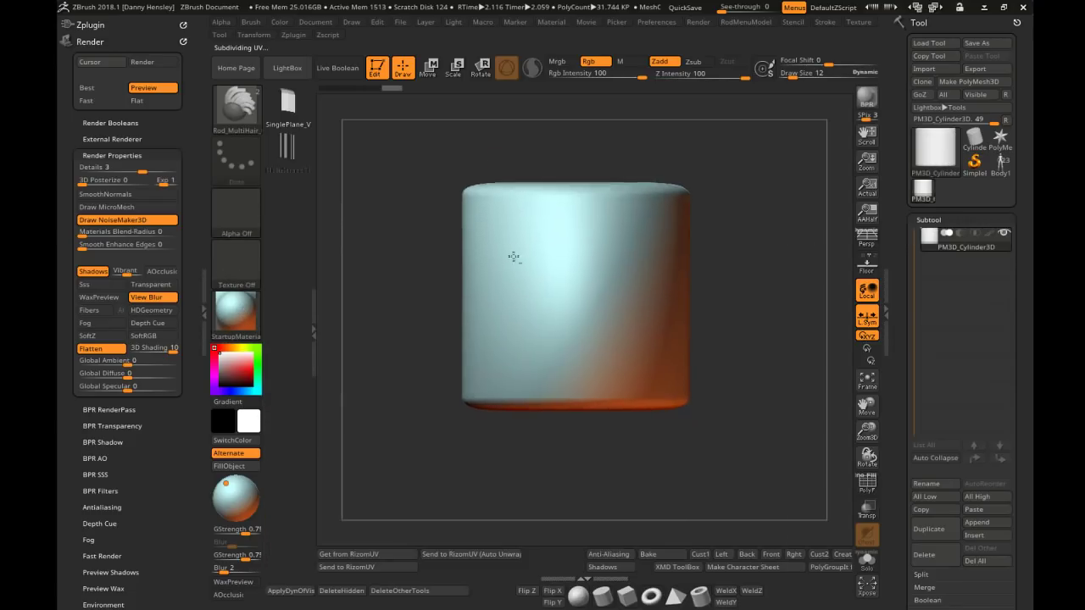
left_click(236, 312)
left_click(580, 481)
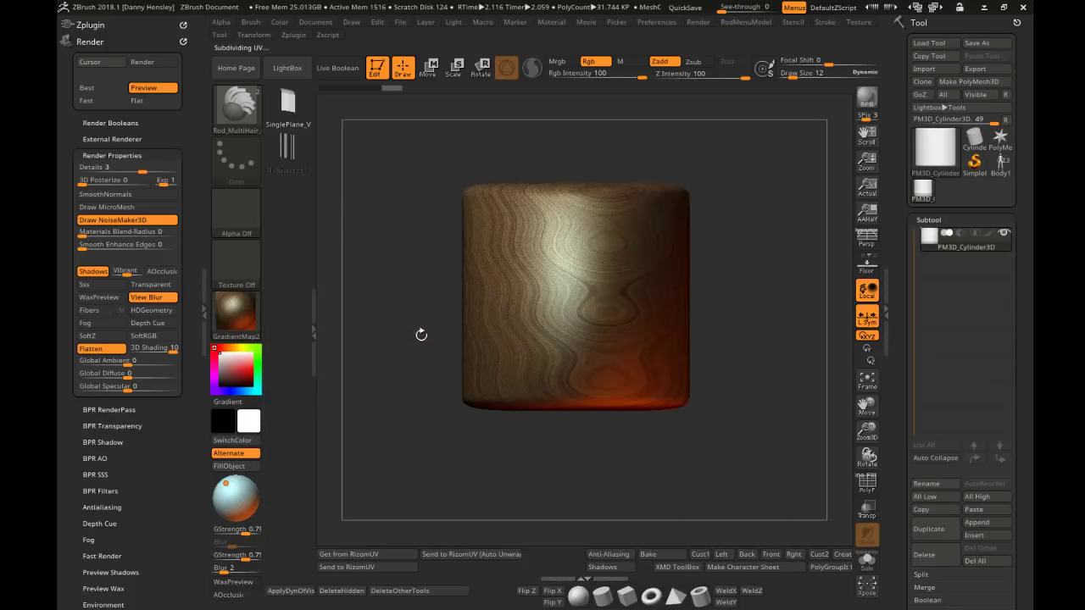
left_click_drag(375, 150, 837, 328, "ctrl")
left_click_drag(835, 327, 738, 310)
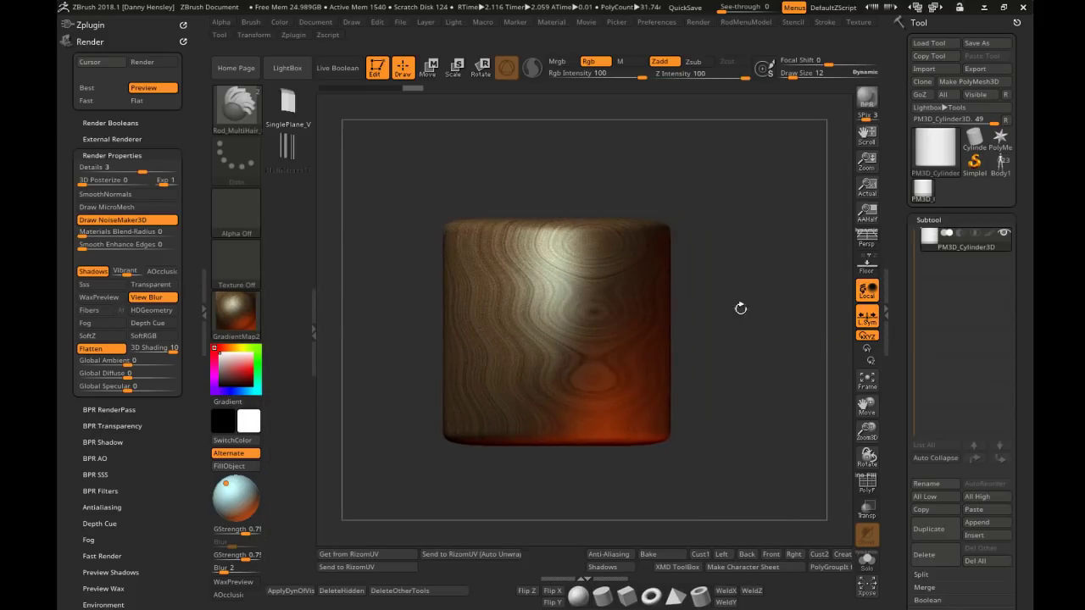
Fill the cylinder's upper half with the GradientMap2 material and its lower half with Anime_Mat, using a mask and material-only painting
left_click_drag(732, 271, 708, 281, "ctrl")
left_click(620, 61)
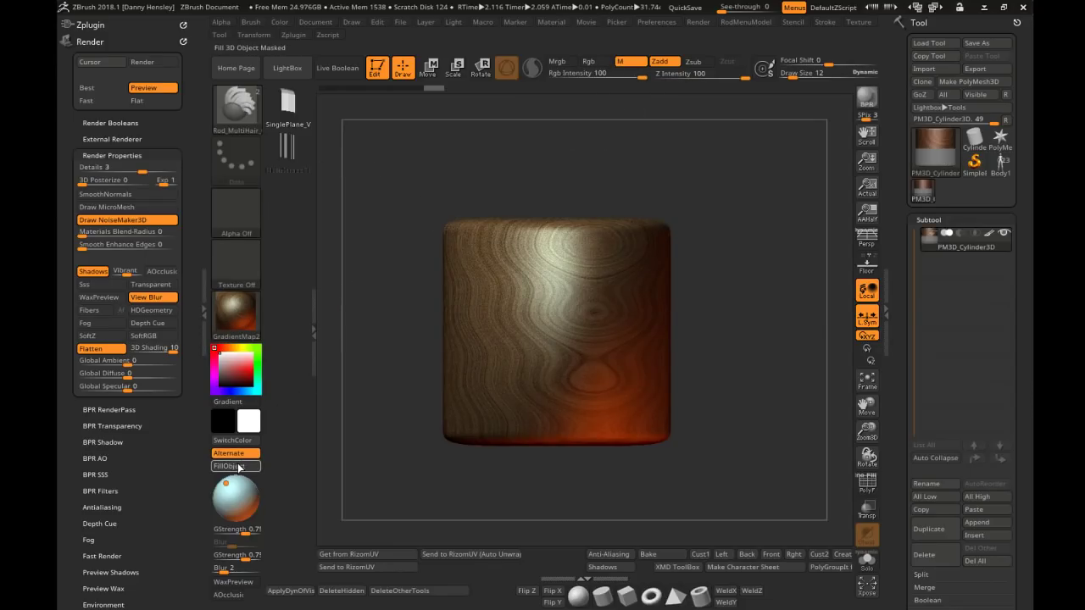
left_click(236, 315)
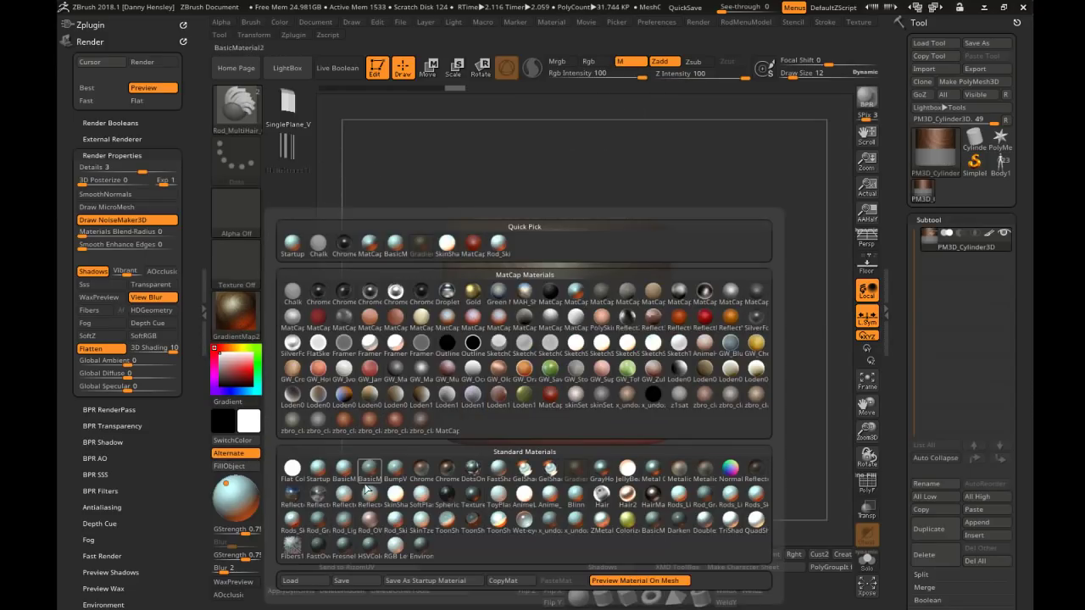
left_click(546, 504)
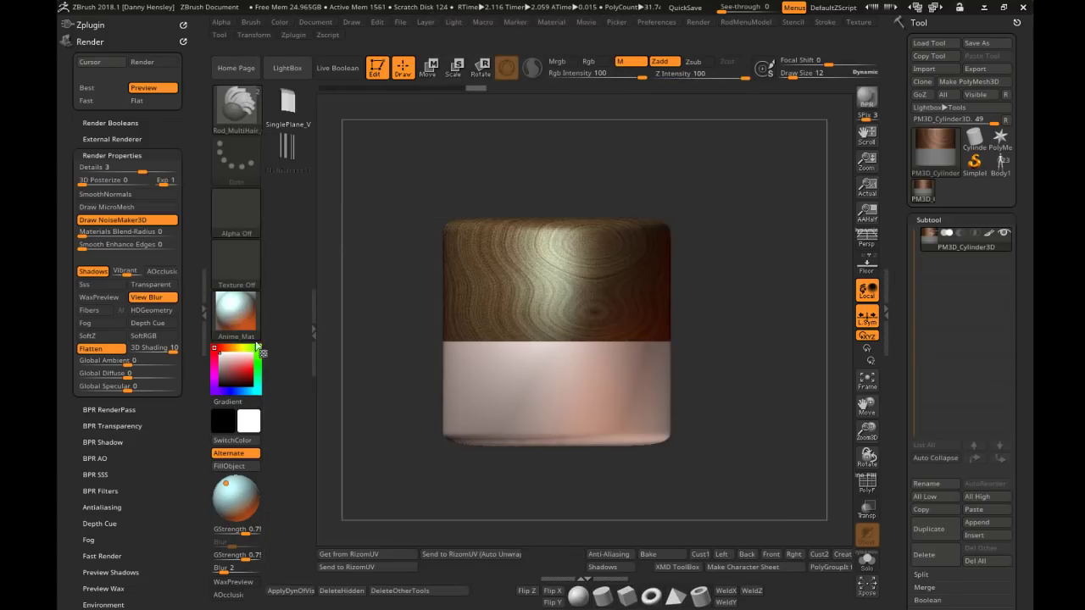
left_click(237, 465)
left_click_drag(356, 441, 416, 432)
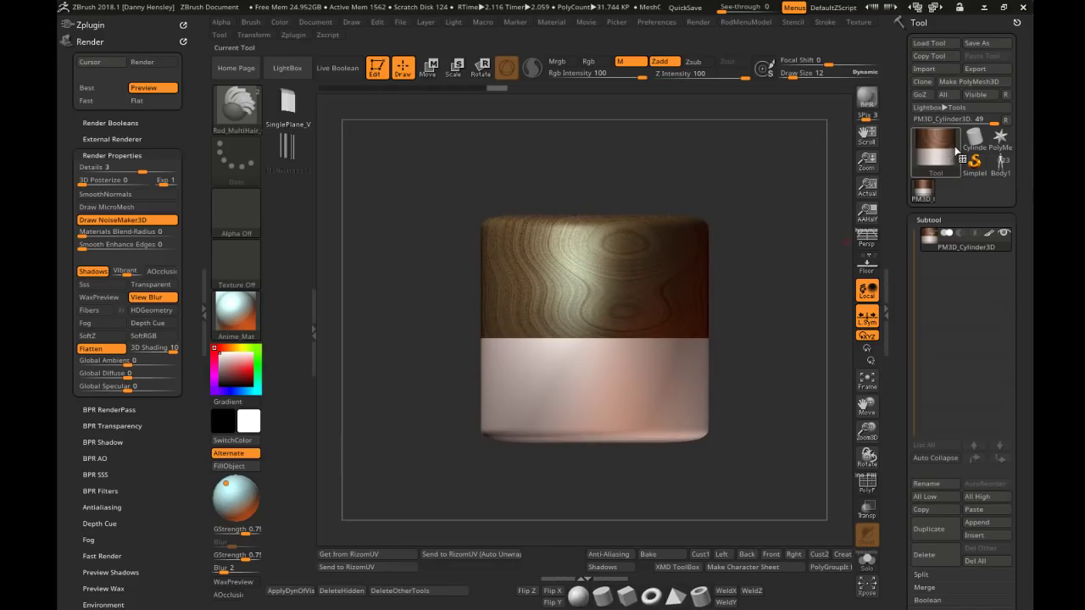
Set Materials Blend-Radius to 3 and make a BPR render of the border between the cylinder's two materials
mouse_move(657, 271)
right_mouse_down("ctrl")
mouse_move(606, 310)
mouse_move(615, 266)
mouse_move(633, 292)
mouse_move(632, 271)
right_mouse_up("ctrl")
right_click_drag(632, 271, 621, 308, "alt")
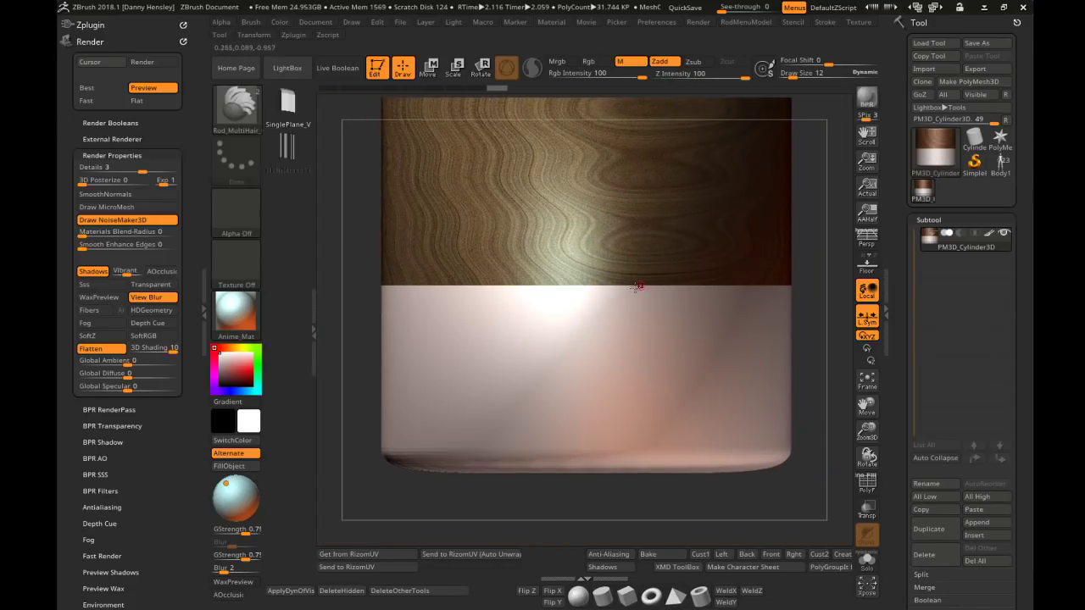
right_click_drag(743, 274, 744, 305, "alt")
left_click_drag(58, 179, 61, 155)
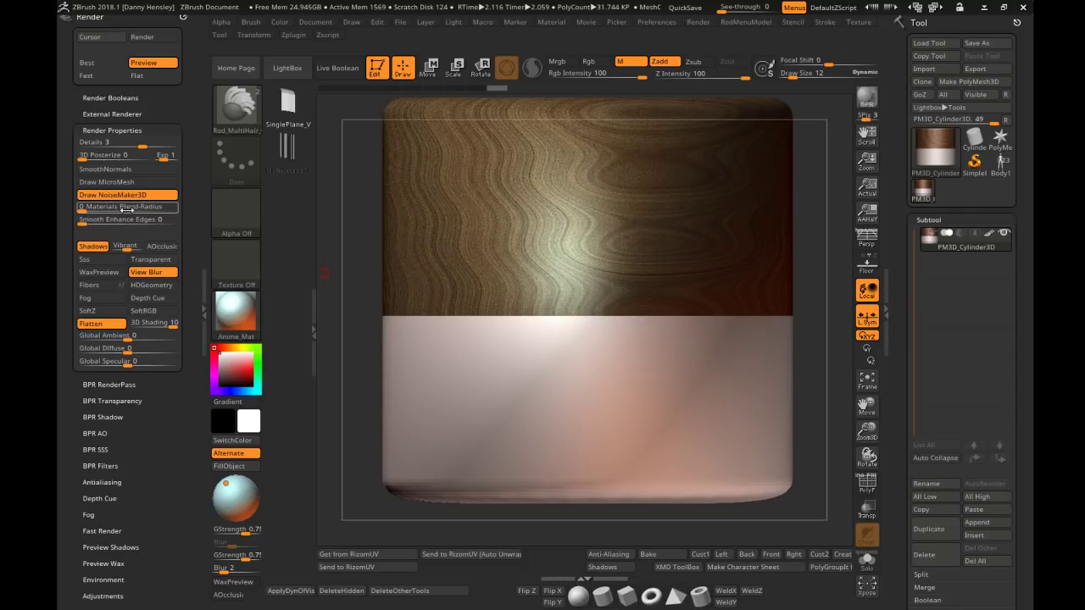
left_click_drag(84, 211, 100, 211)
right_click_drag(526, 246, 563, 251, "alt")
mouse_move(564, 252)
right_mouse_down("ctrl")
mouse_move(577, 259)
mouse_move(551, 245)
right_mouse_up("ctrl")
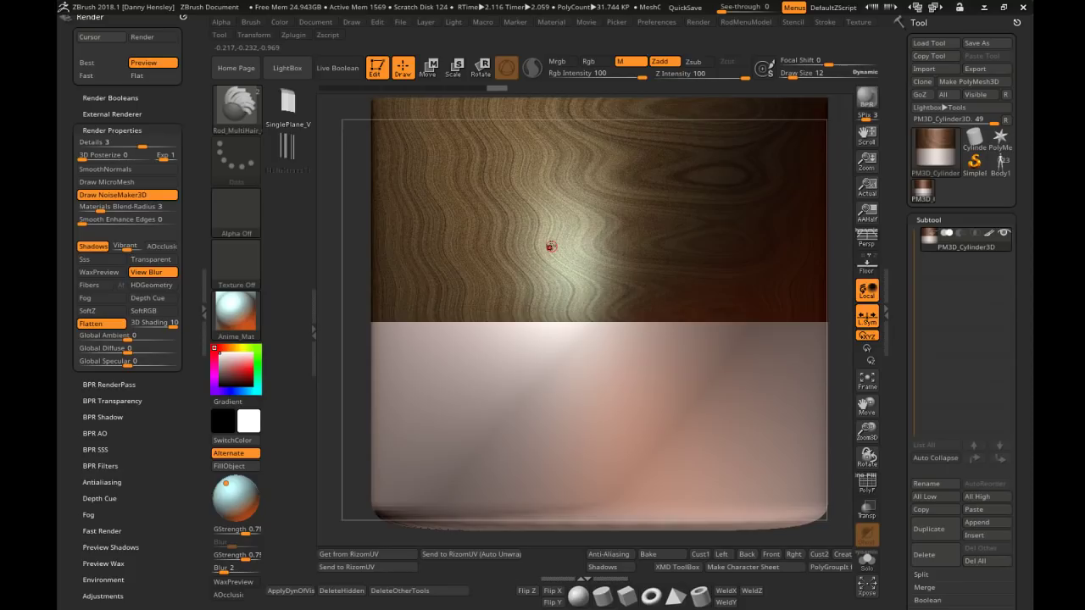
left_click(866, 97)
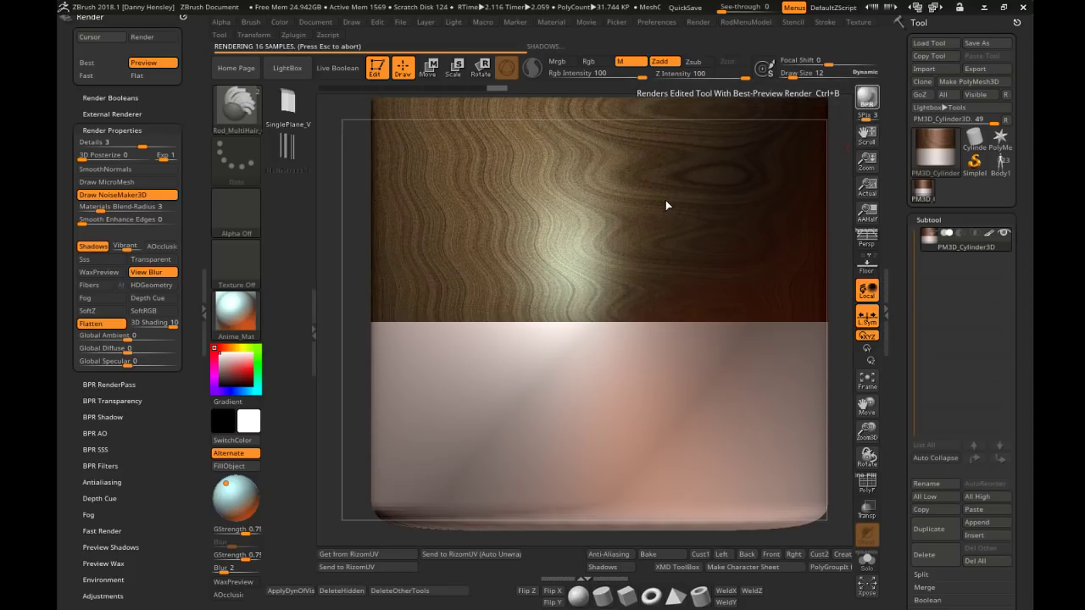
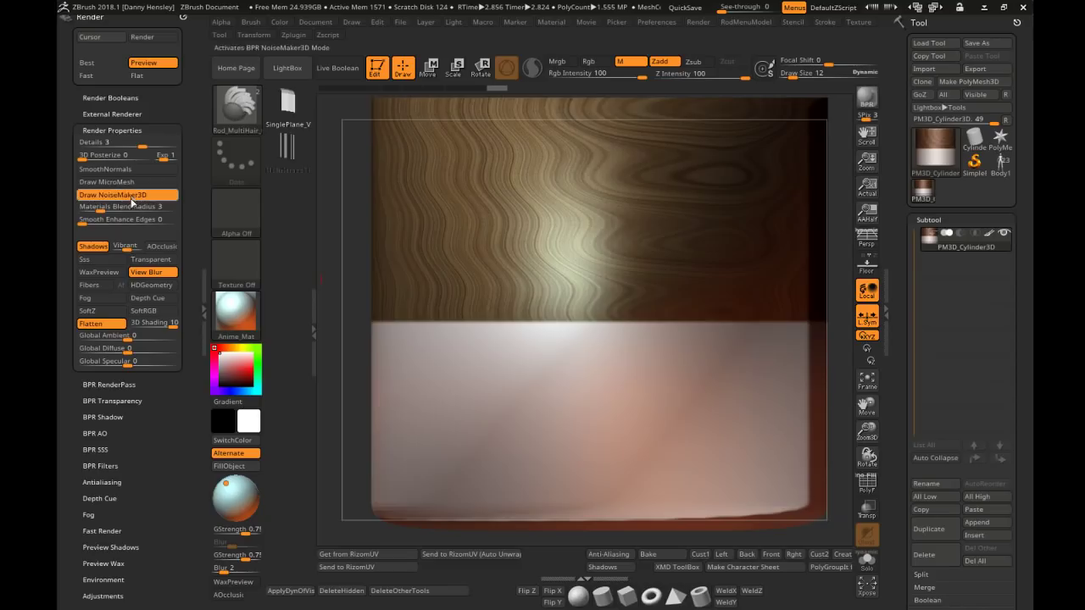
Set Materials Blend-Radius to 1 and frame the whole cylinder
left_click_drag(106, 210, 83, 210)
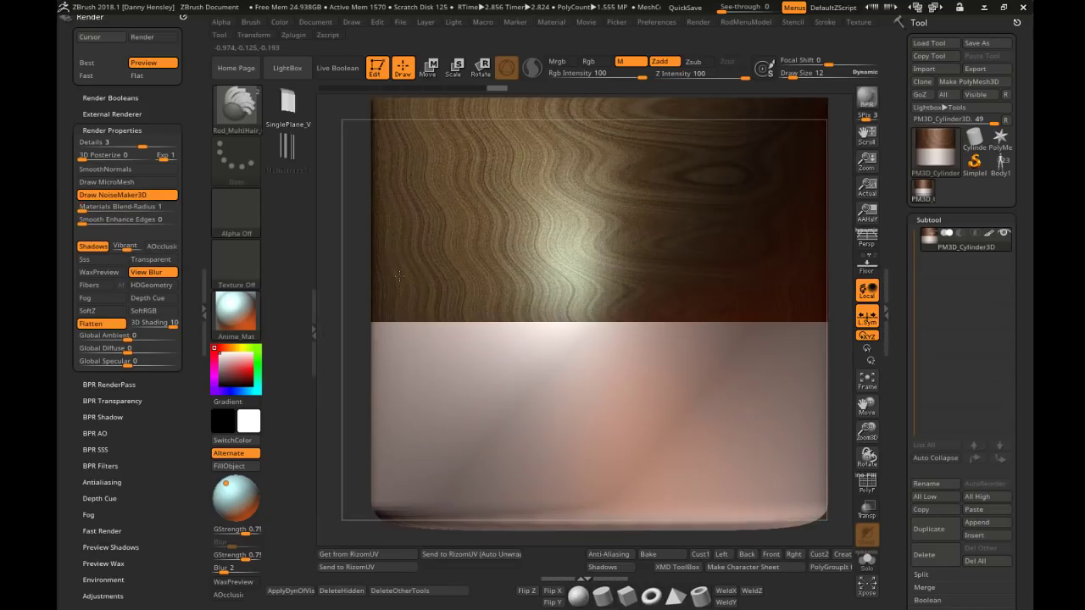
left_click(83, 222)
key("ctrl")
key("ctrl")
left_click_drag(59, 275, 59, 229)
left_click_drag(60, 324, 60, 309)
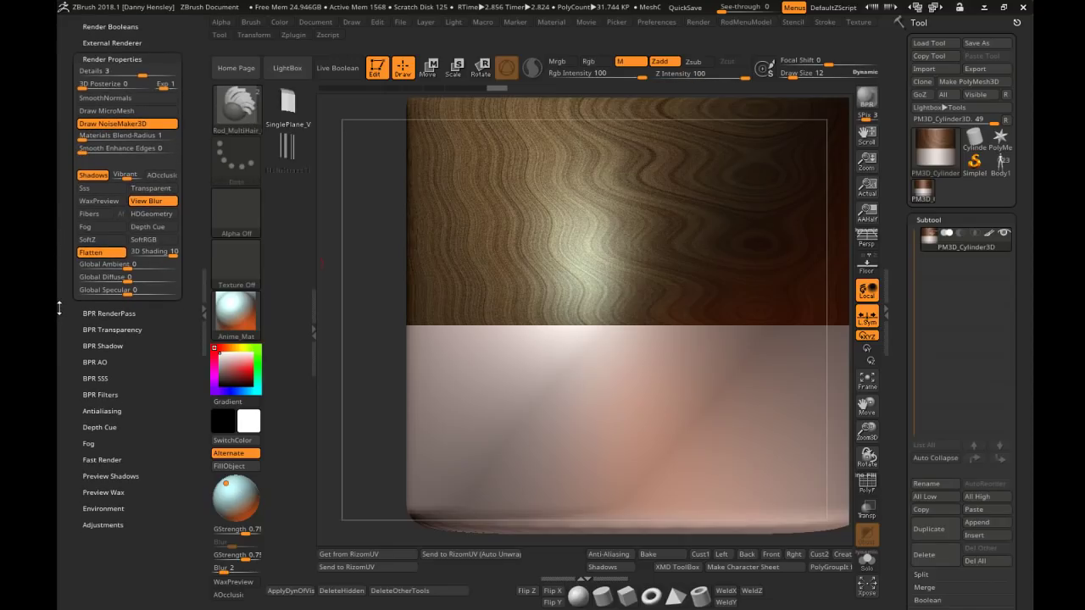
key("f")
Choose a zbro_clayset material and switch to the Body1 character, with the upper body in view
left_click(227, 312)
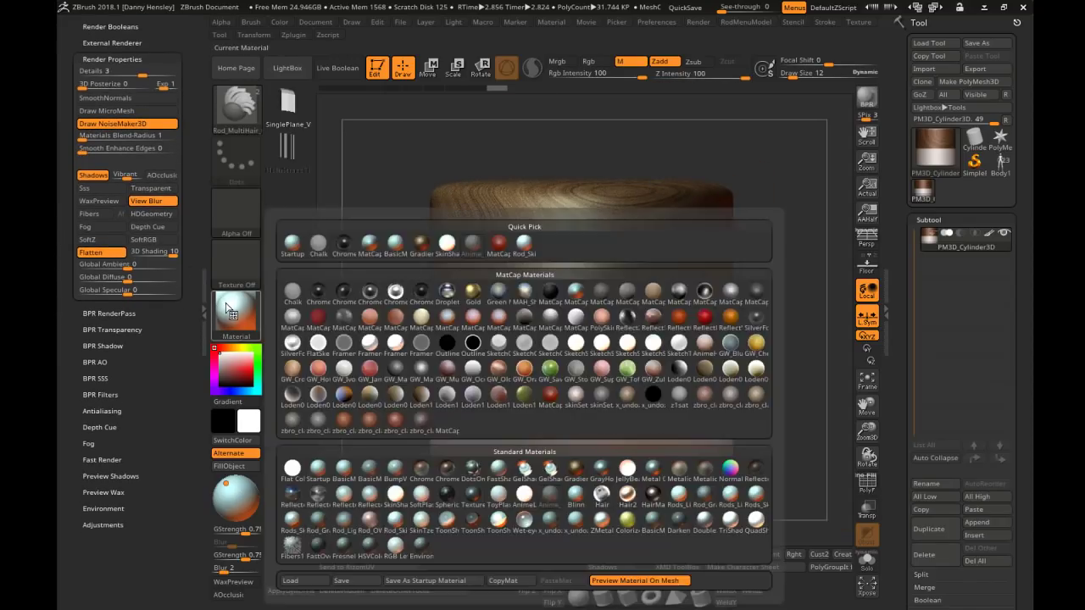
left_click(318, 418)
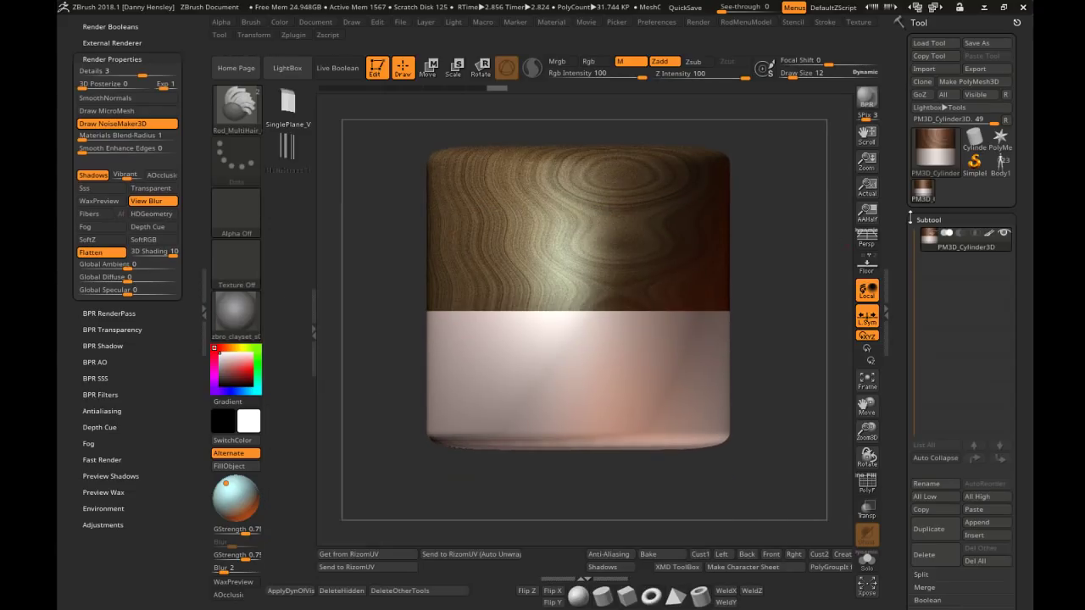
left_click(1000, 163)
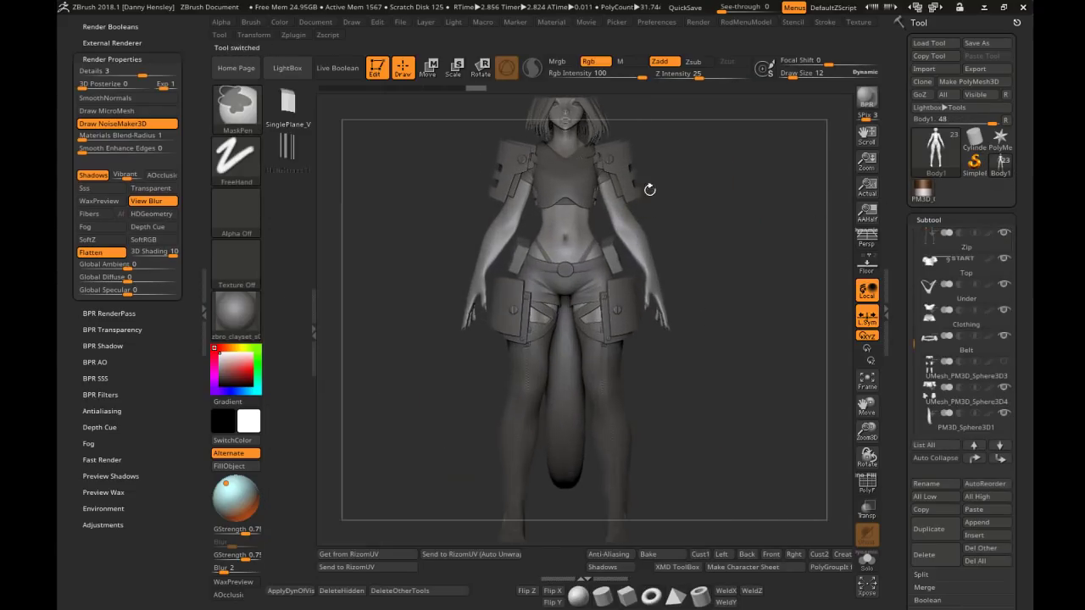
right_click_drag(649, 189, 657, 280, "ctrl")
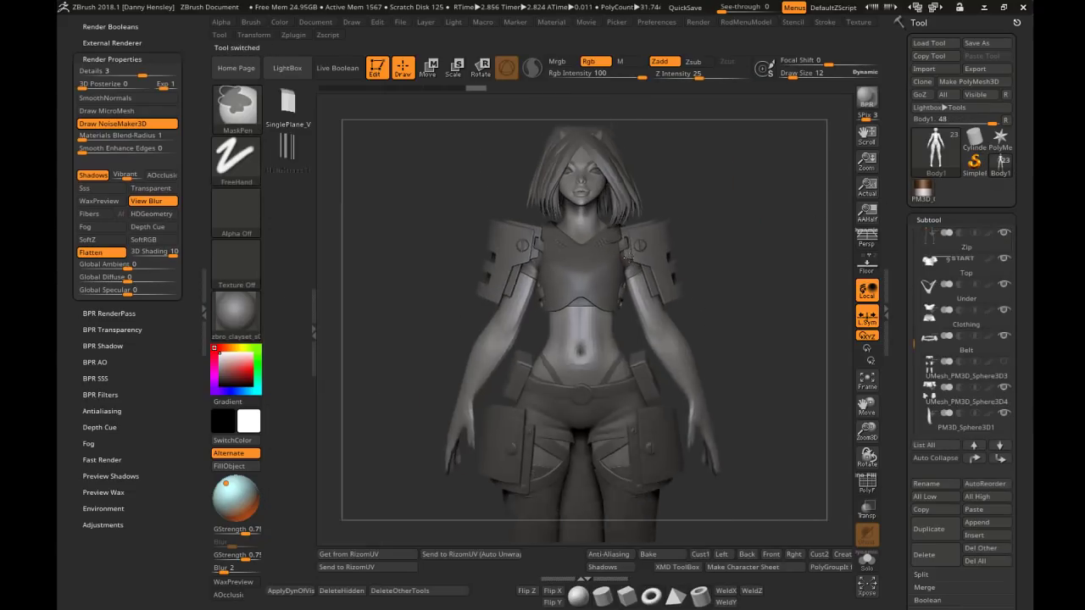
Turn off the second light and place the first light at the upper centre of the light sphere
left_click(454, 25)
left_click(556, 65)
left_click(556, 65)
left_click(531, 65)
left_click_drag(483, 64, 490, 64)
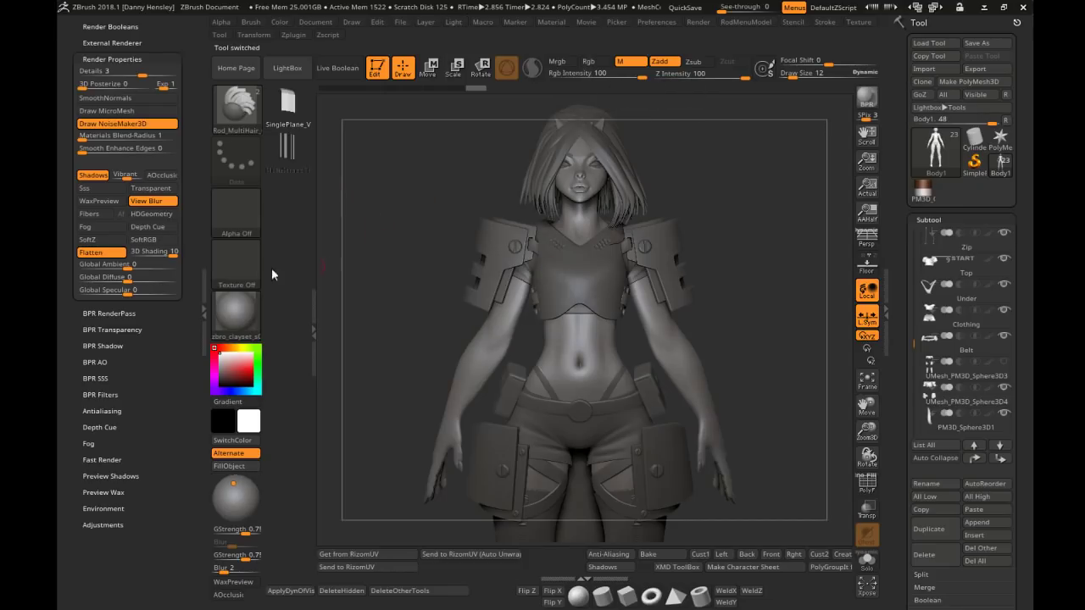
right_click_drag(469, 233, 424, 245)
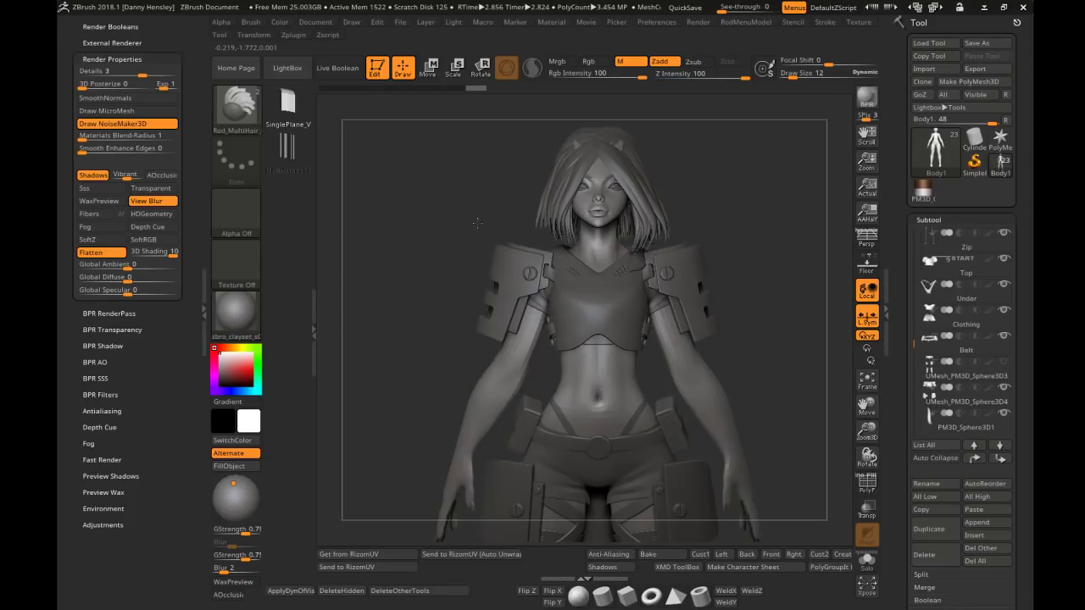
Set the first light's intensity to 0.73586 and the global light distance to 5
left_click(454, 24)
left_click_drag(536, 138, 530, 138)
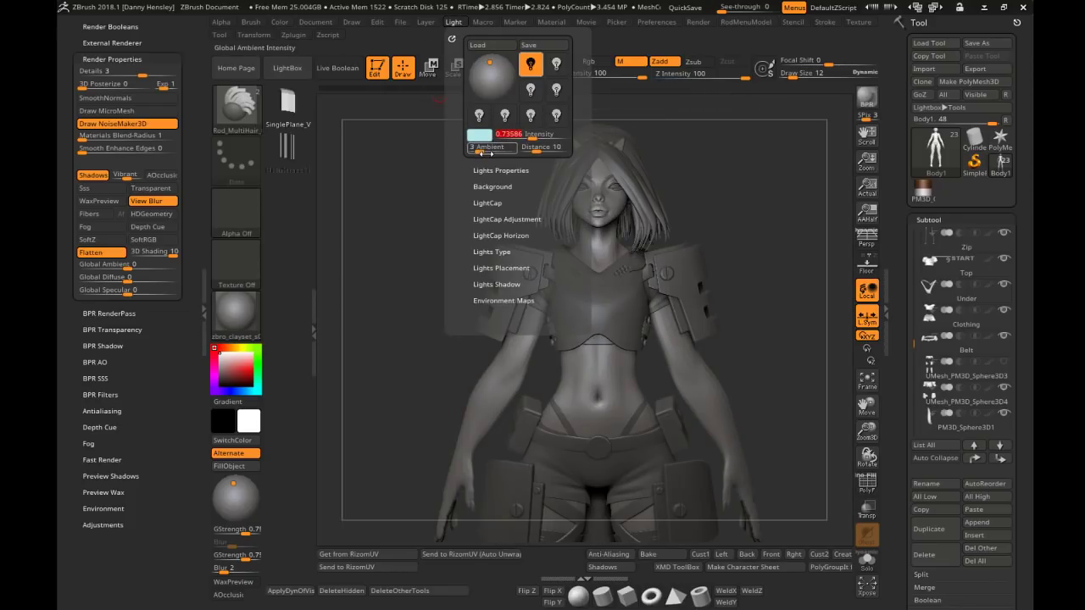
left_click_drag(534, 150, 532, 150)
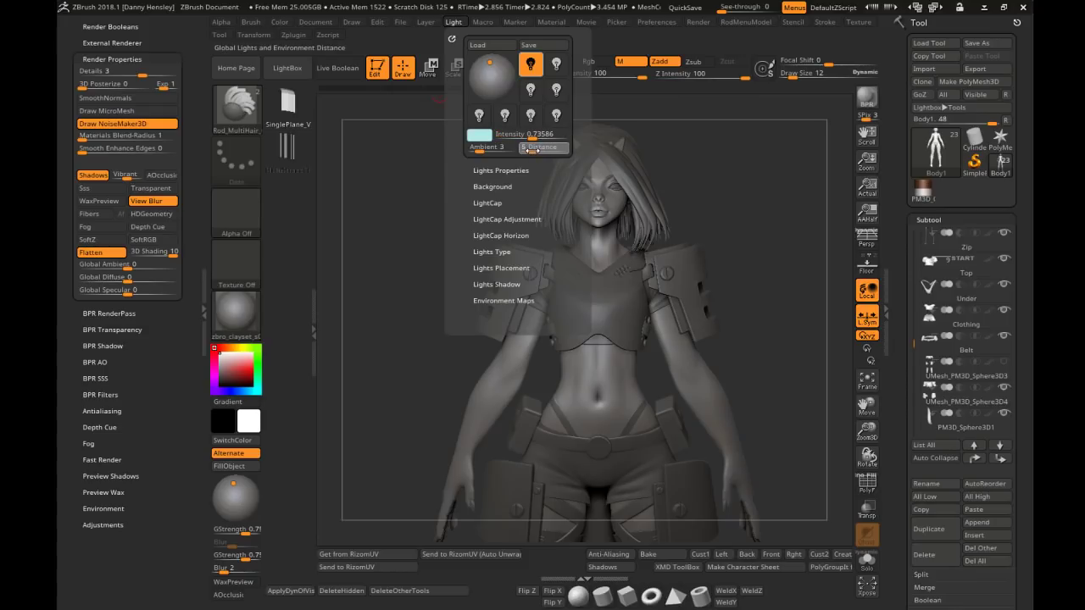
Apply StartupMaterial to the character and show it straight from the front
left_click(240, 321)
left_click(291, 246)
left_click_drag(364, 223, 449, 198)
mouse_move(464, 220)
right_mouse_down("ctrl")
mouse_move(463, 170)
mouse_move(473, 226)
right_mouse_up("ctrl")
mouse_move(473, 227)
right_mouse_down("alt")
mouse_move(500, 201)
mouse_move(470, 228)
right_mouse_up("alt")
right_click_drag(470, 228, 471, 230, "shift")
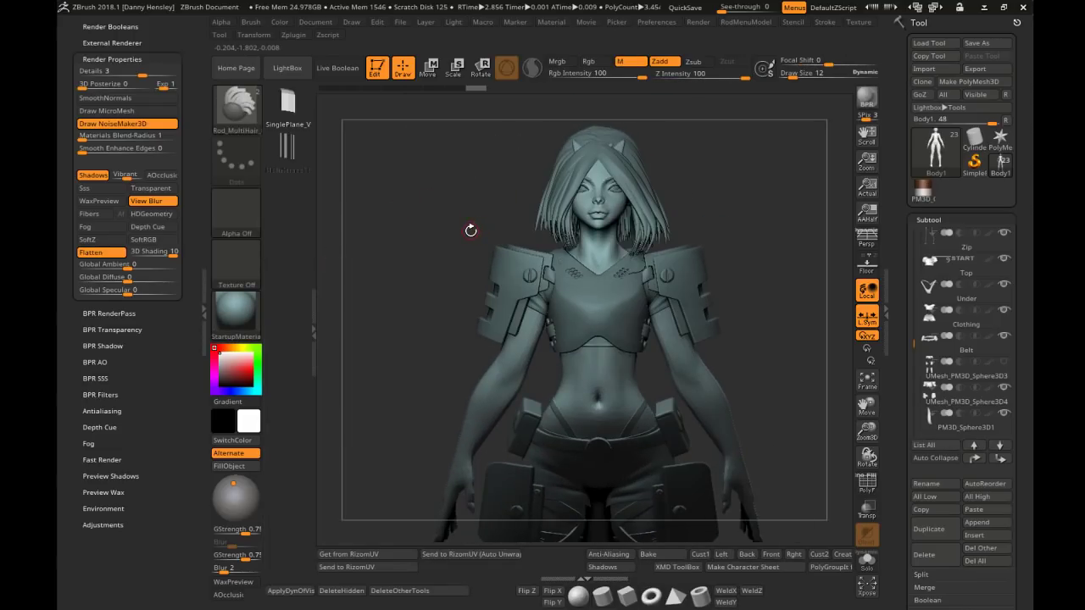
Try a different Global Ambient multiplier on the character and return it to 0
left_click(122, 265)
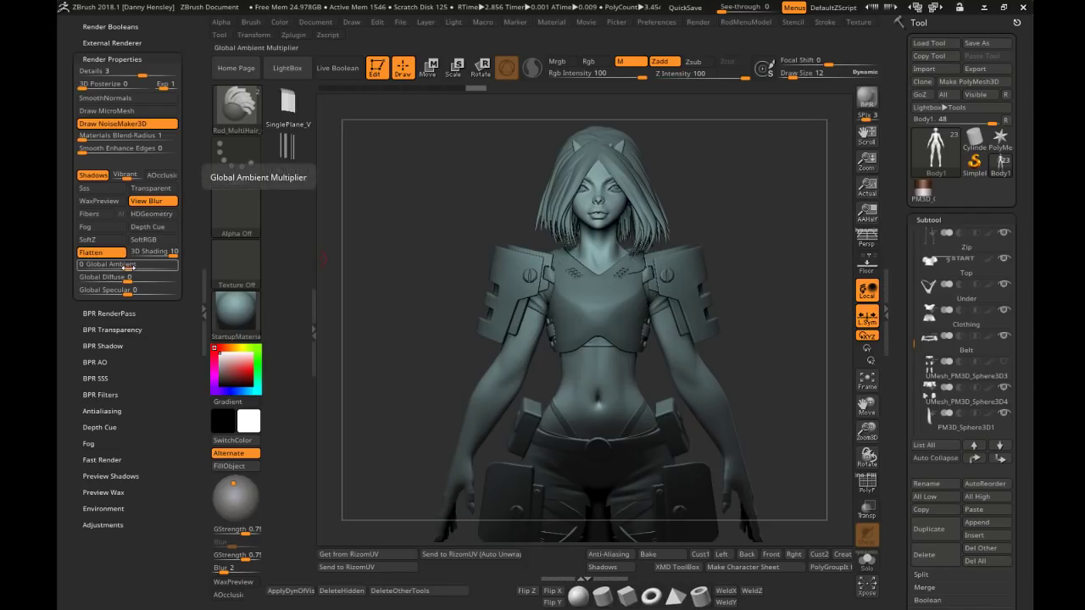
mouse_move(128, 266)
left_mouse_down()
mouse_move(166, 270)
mouse_move(104, 269)
mouse_move(129, 267)
mouse_move(159, 279)
mouse_move(128, 278)
mouse_move(135, 290)
mouse_move(170, 294)
left_mouse_up()
mouse_move(412, 281)
left_mouse_down()
mouse_move(526, 288)
mouse_move(719, 351)
mouse_move(709, 303)
mouse_move(484, 303)
left_mouse_up()
left_click_drag(56, 310, 63, 284)
left_click_drag(153, 261, 136, 262)
Enable filter F1 in the BPR Filters with the Noise type and make a BPR render of the character in three-quarter view
left_click_drag(63, 331, 66, 301)
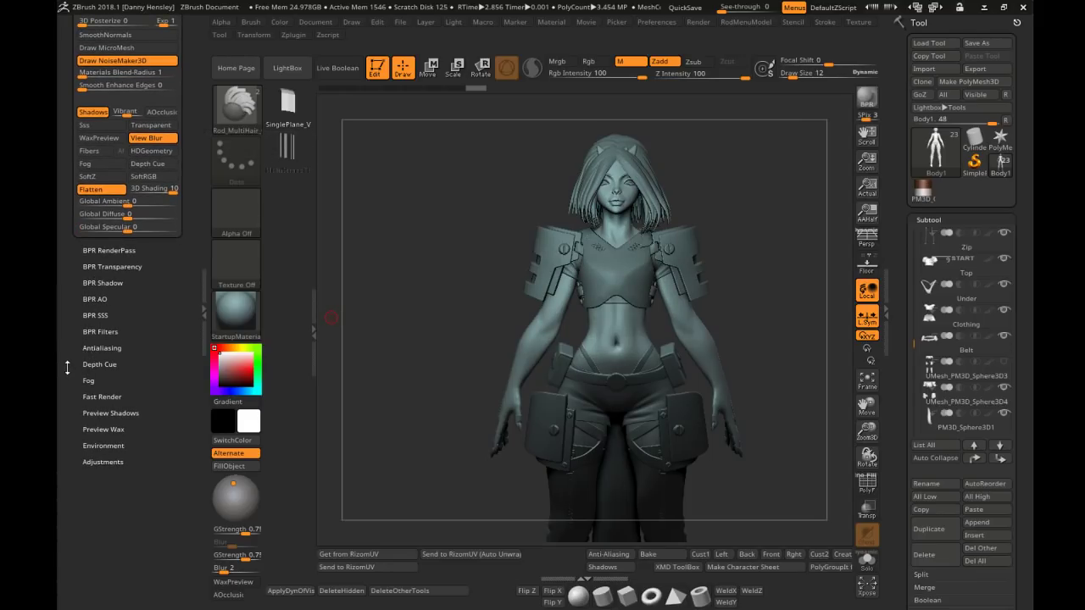
left_click(95, 332)
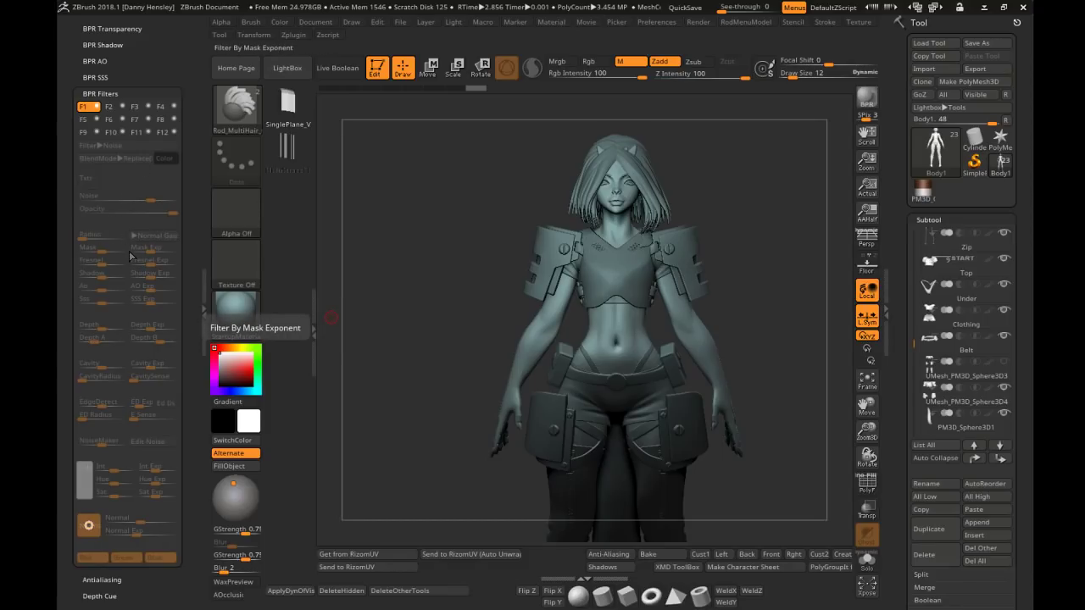
left_click(98, 106)
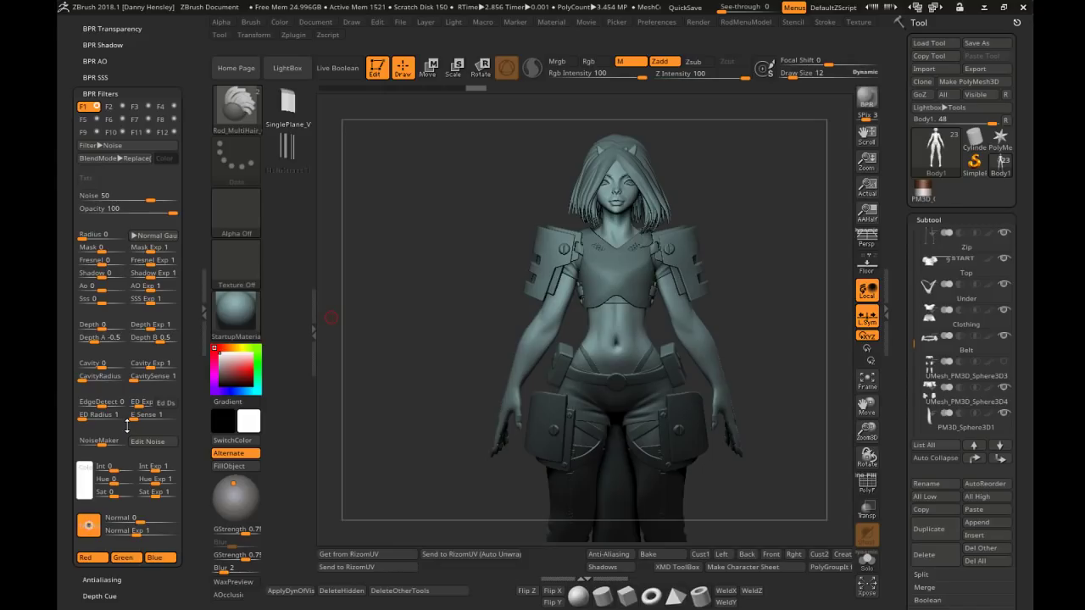
left_click_drag(492, 373, 640, 364)
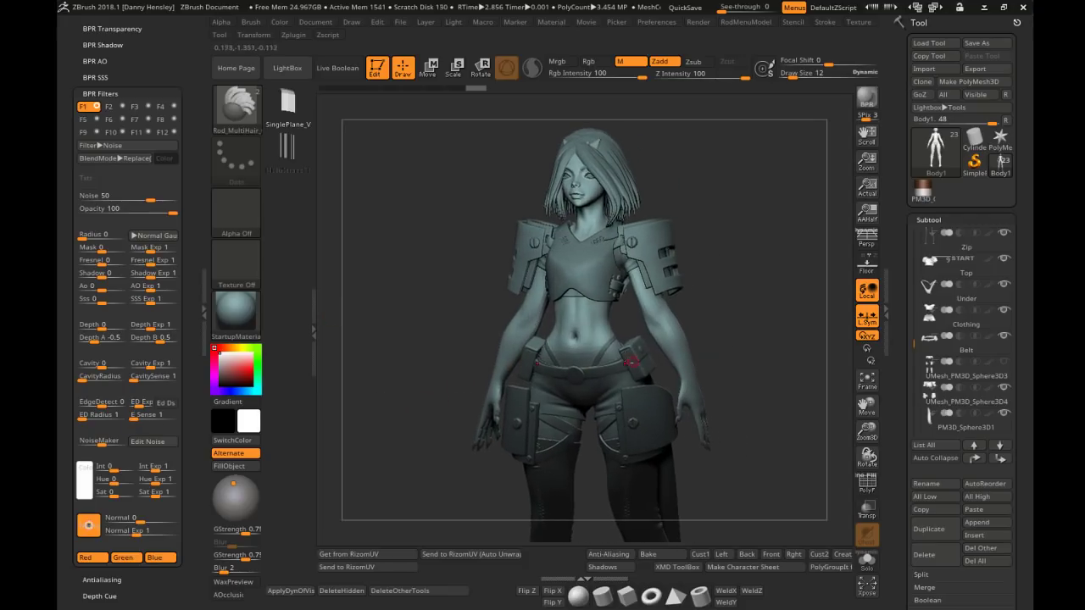
left_click_drag(604, 322, 616, 332, "shift")
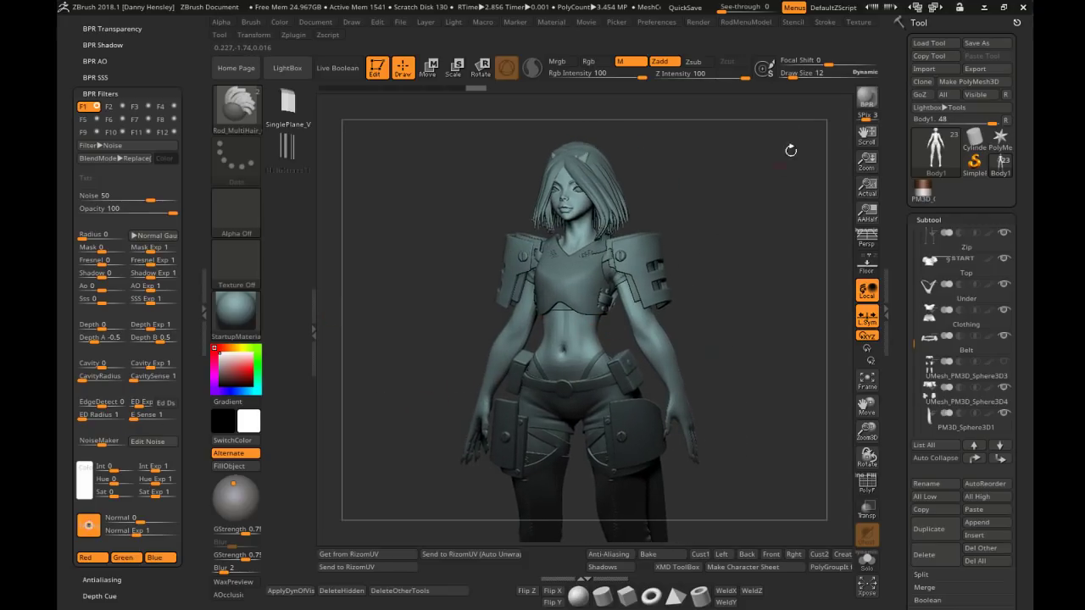
key("shift+r")
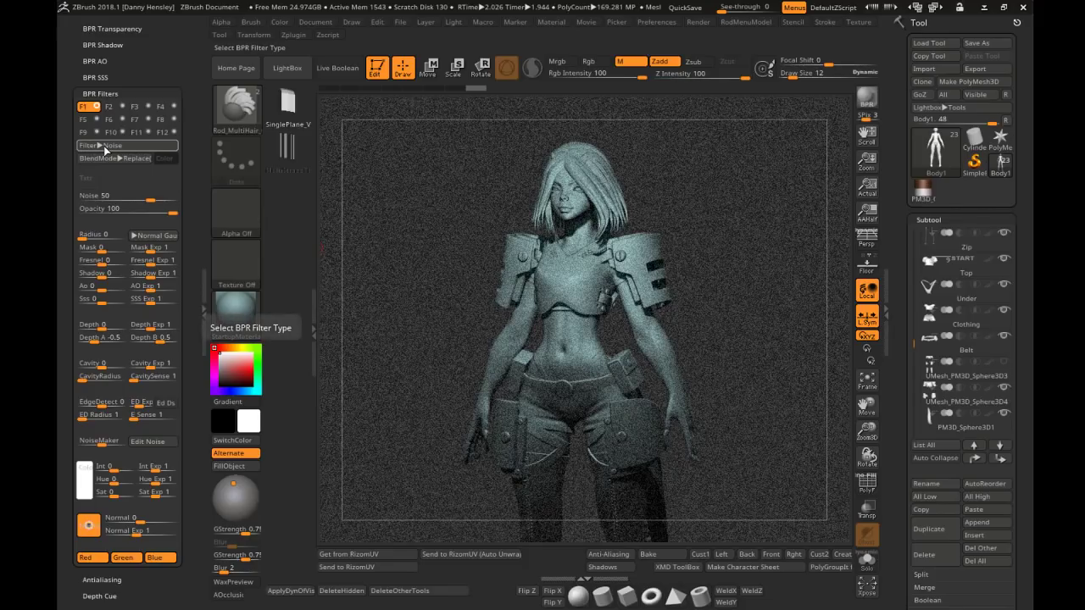
Try the Blur and Negative types on filter F1, ending with Posterize XLow
left_click(105, 146)
left_click(127, 156)
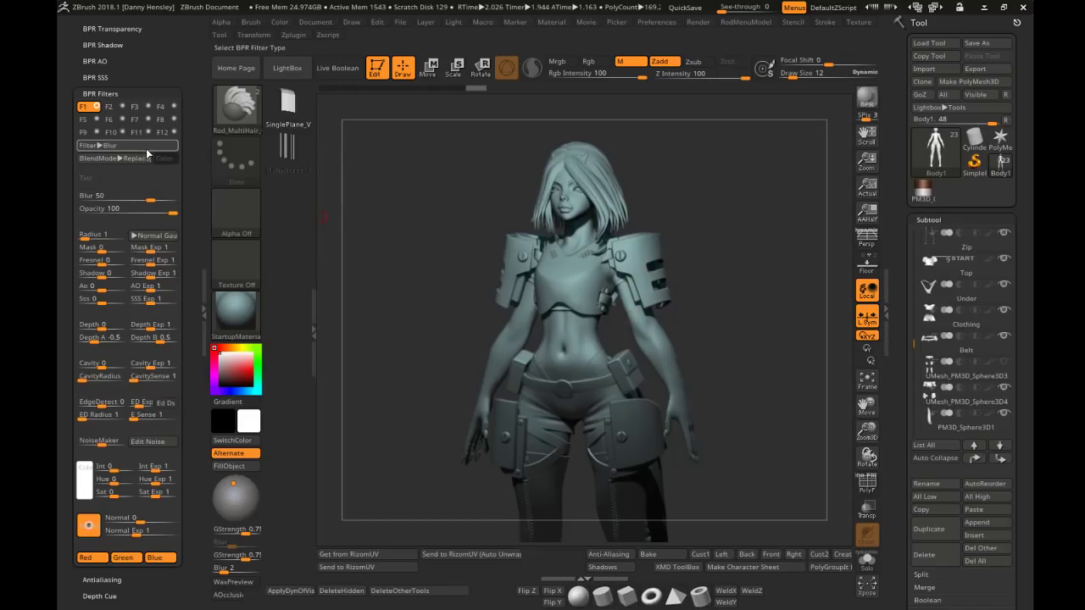
left_click(136, 146)
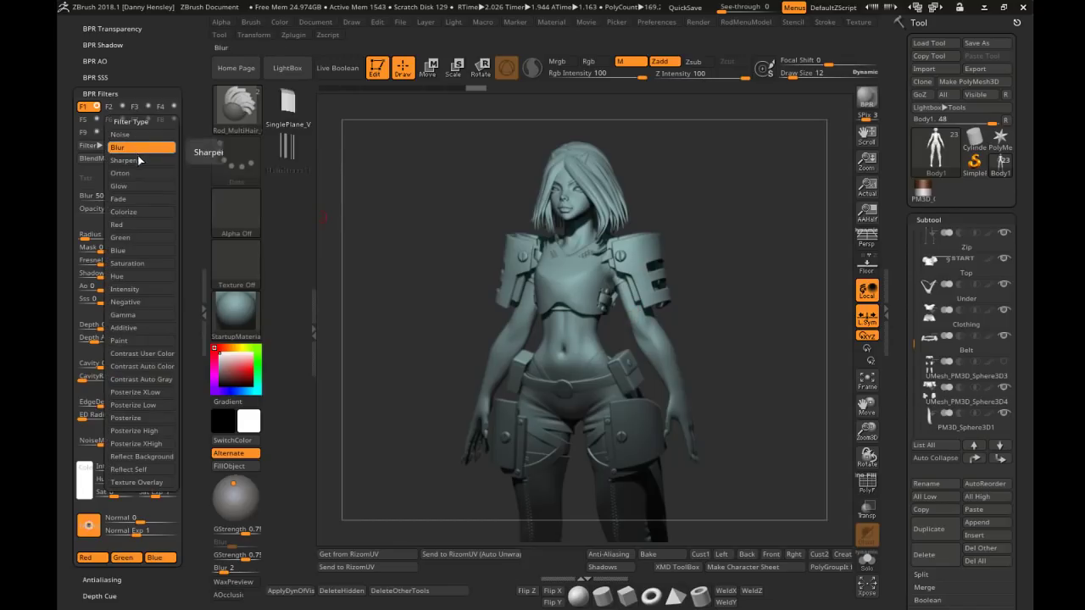
left_click(133, 303)
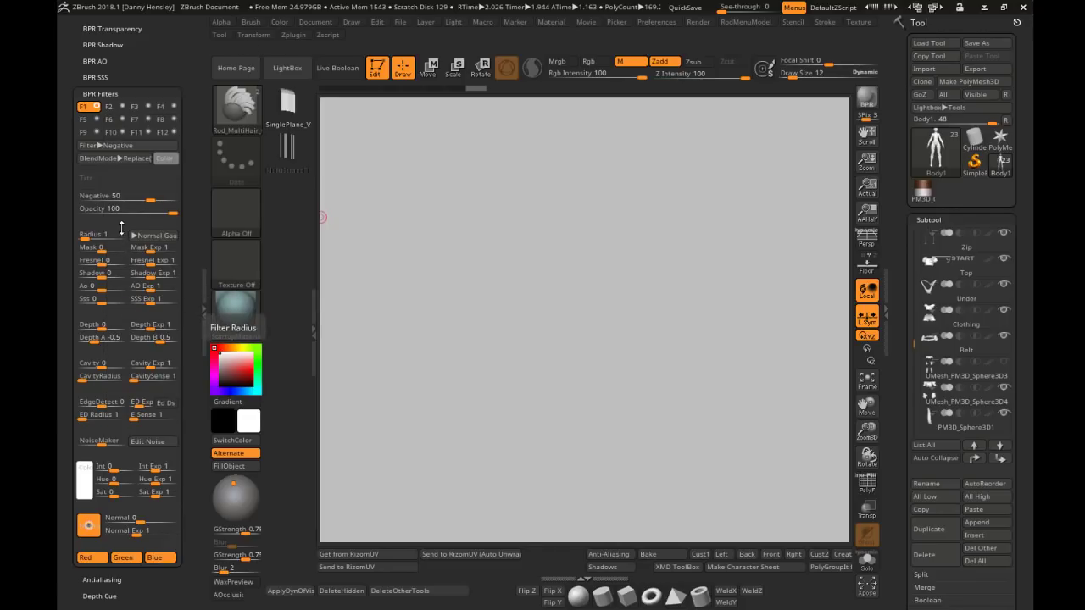
left_click(110, 145)
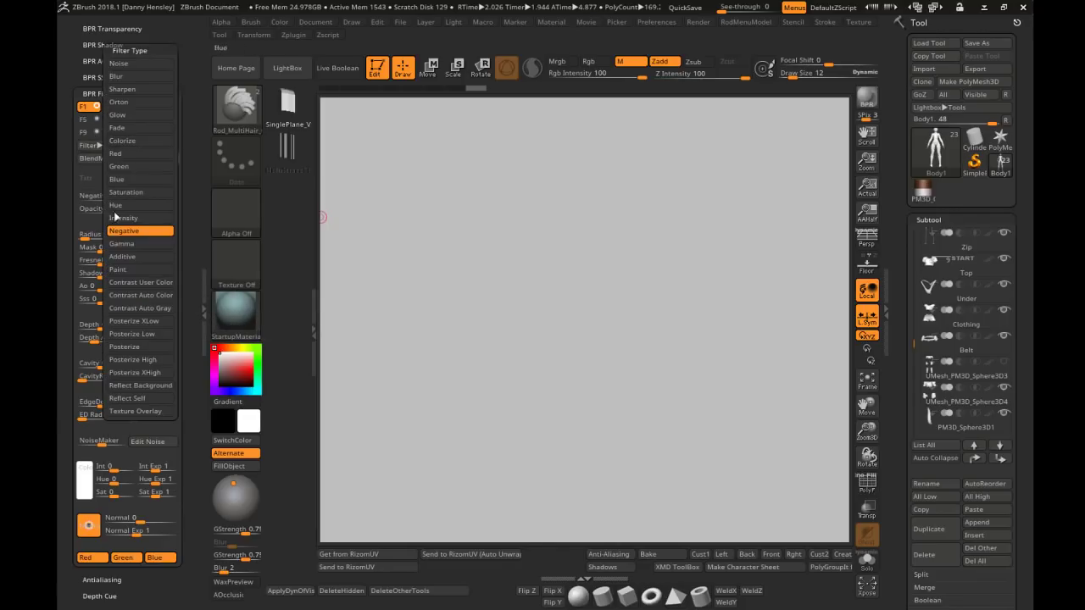
left_click(128, 321)
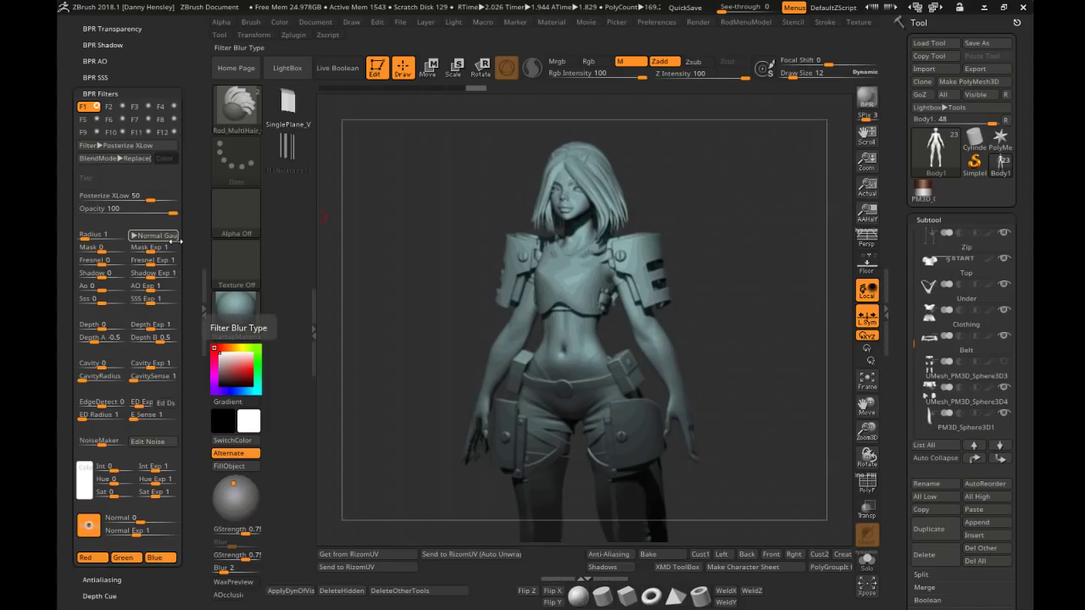
Try the Multiply and Exclusion blend modes on the Posterize XLow filter, ending with Overlay
left_click(117, 157)
left_click(121, 201)
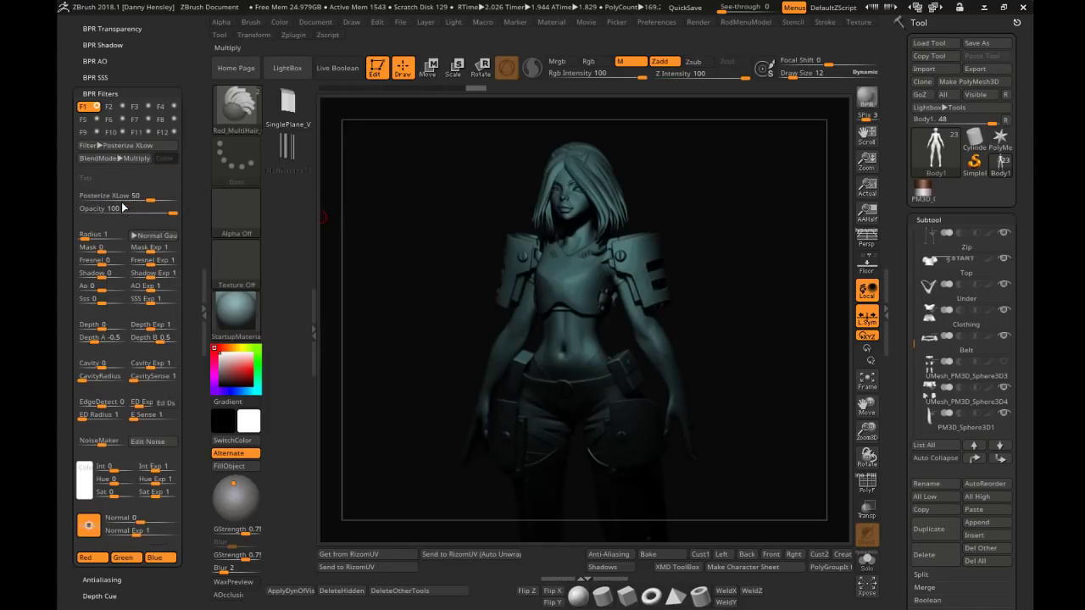
left_click(119, 156)
left_click(127, 256)
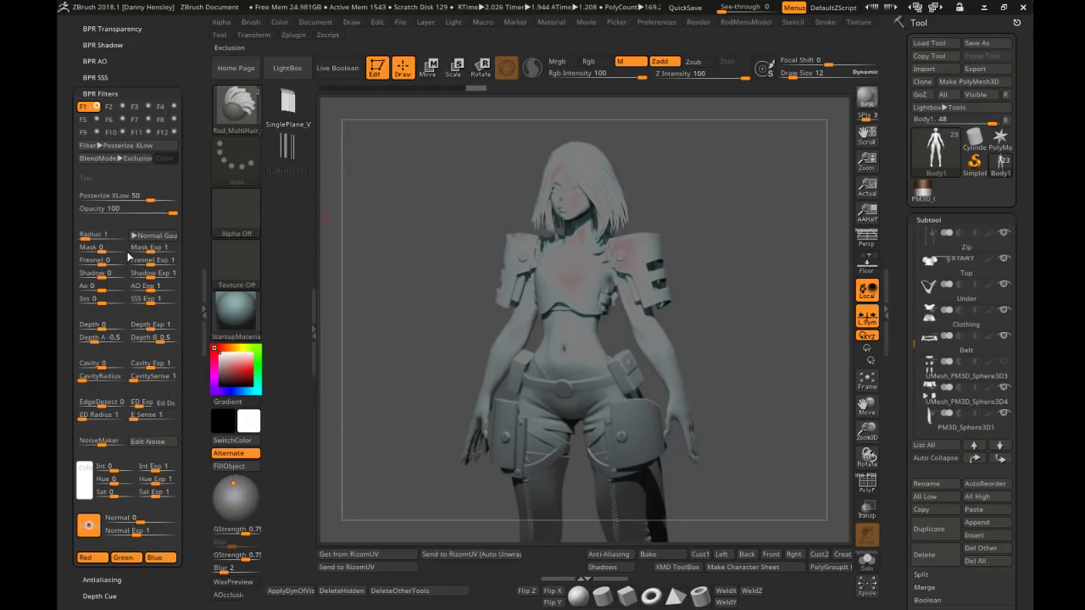
left_click(119, 158)
left_click(133, 204)
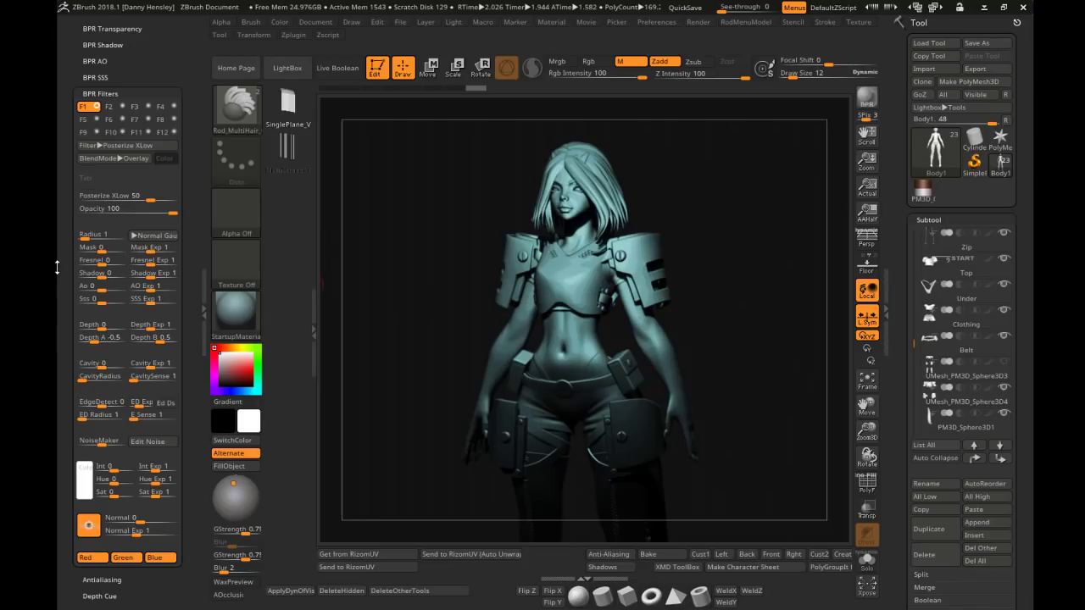
Enable filter F2 in the BPR Filters, change its type to Sharpen and set the Sharpen strength to 60
scroll(121, 213, "down", 1)
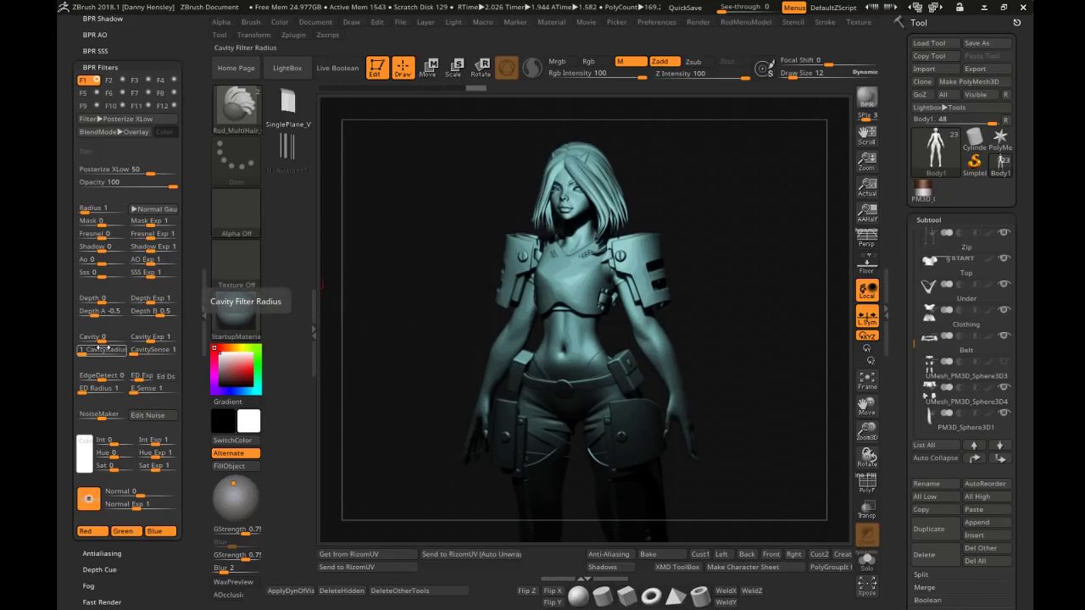
scroll(127, 149, "up", 2)
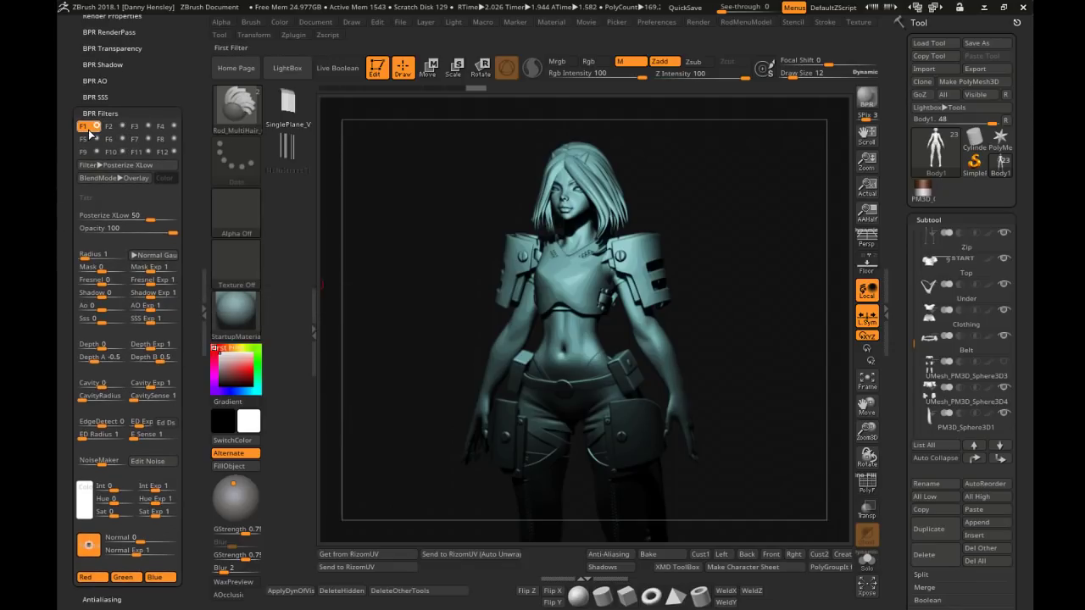
left_click(110, 127)
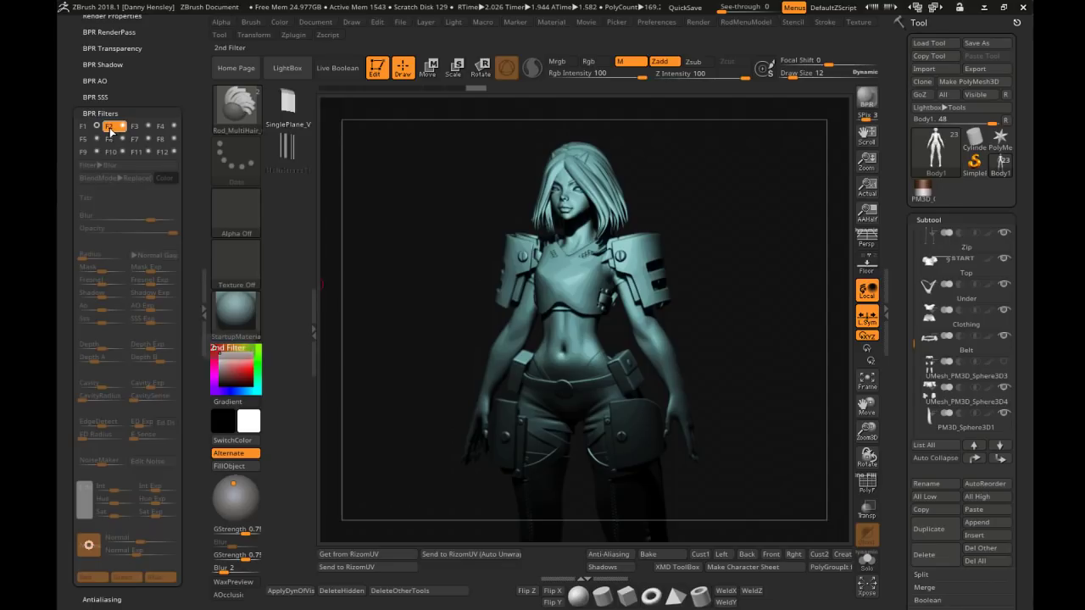
left_click(100, 166)
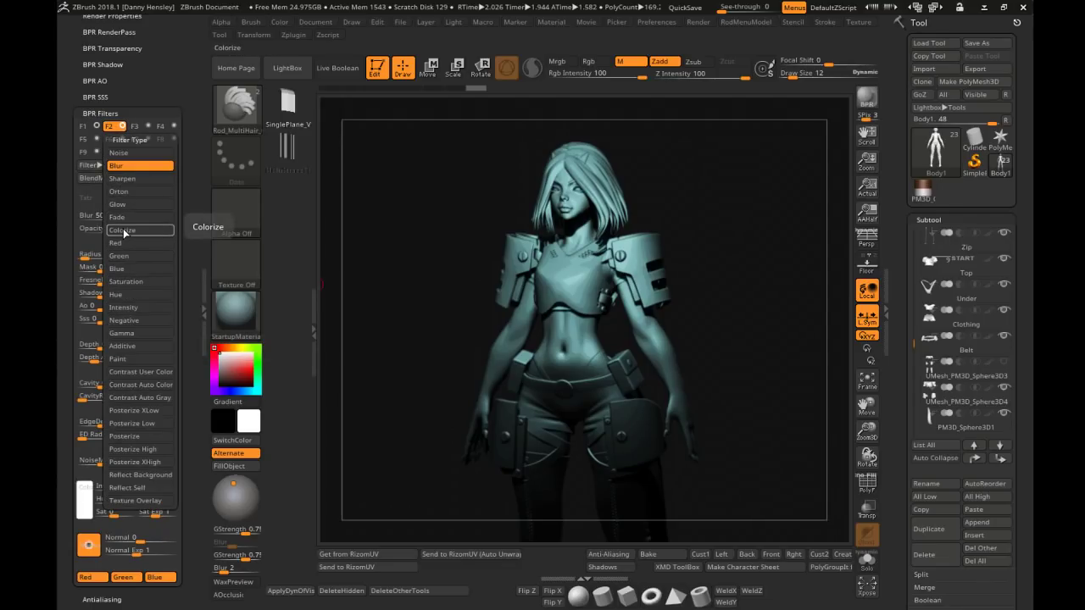
left_click(132, 181)
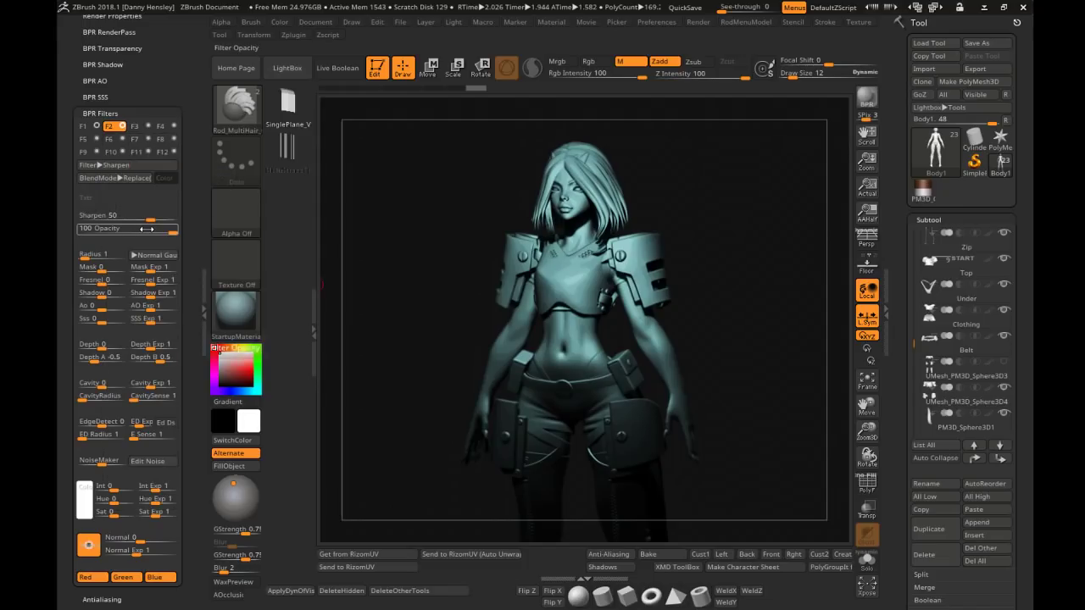
left_click_drag(149, 218, 125, 218)
left_click(155, 218)
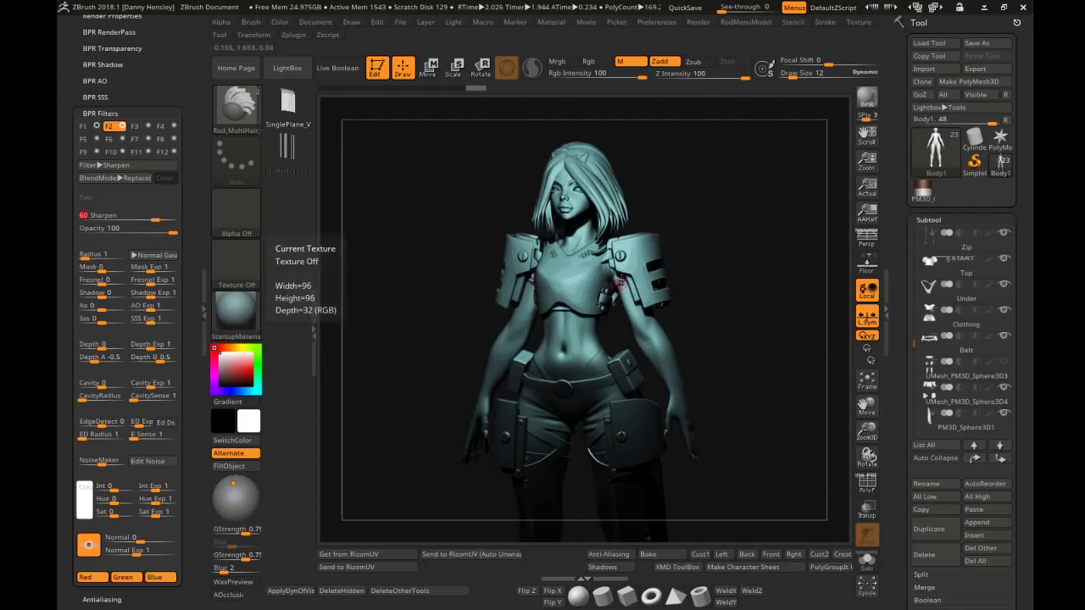
Try different Radius and Mask values on the Sharpen filter, return them to 1 and 0, and collapse the BPR Filters settings
scroll(89, 289, "down", 1)
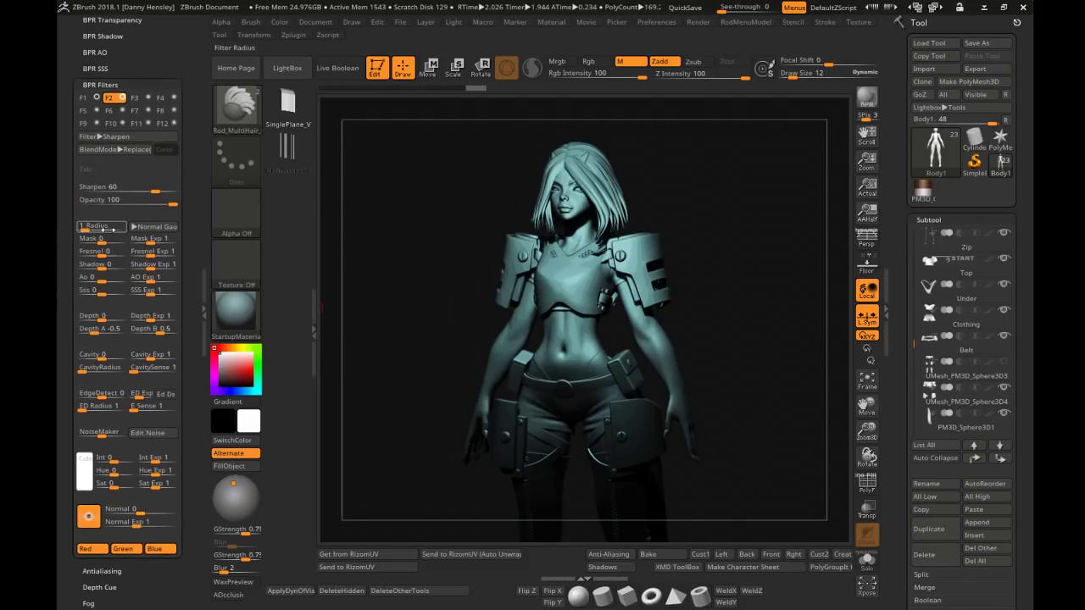
mouse_move(89, 227)
left_mouse_down()
mouse_move(102, 227)
mouse_move(85, 227)
left_mouse_up()
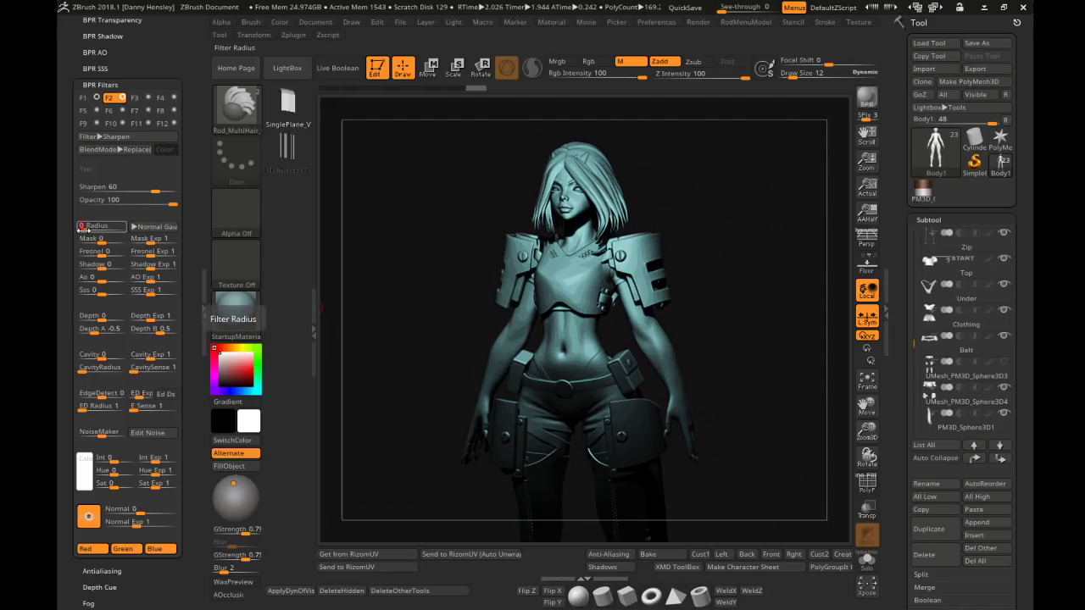
mouse_move(93, 240)
left_mouse_down()
mouse_move(121, 240)
mouse_move(79, 242)
left_mouse_up()
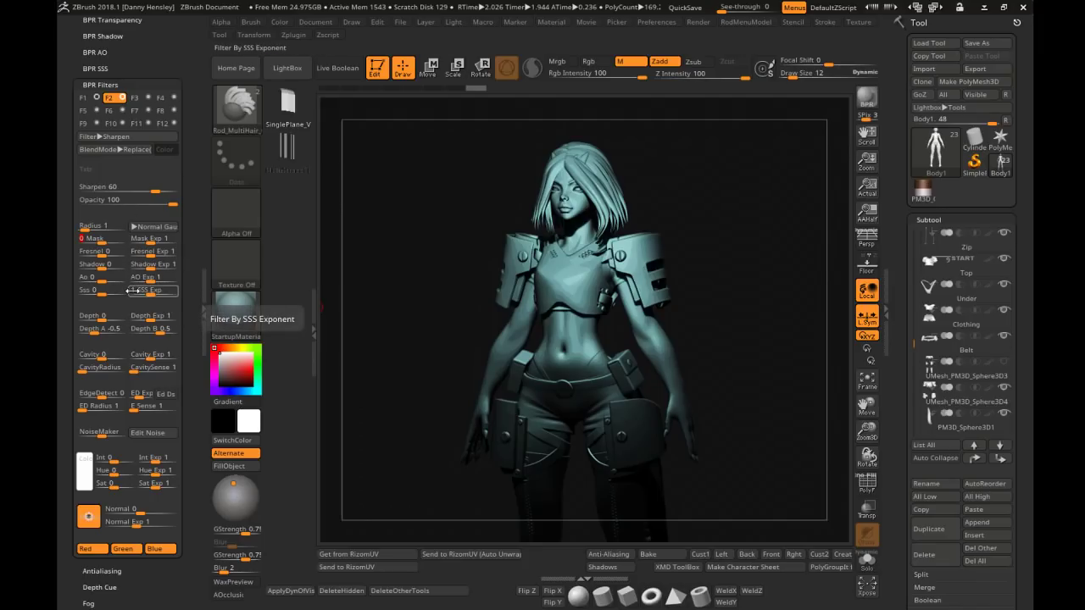
scroll(106, 110, "up", 2)
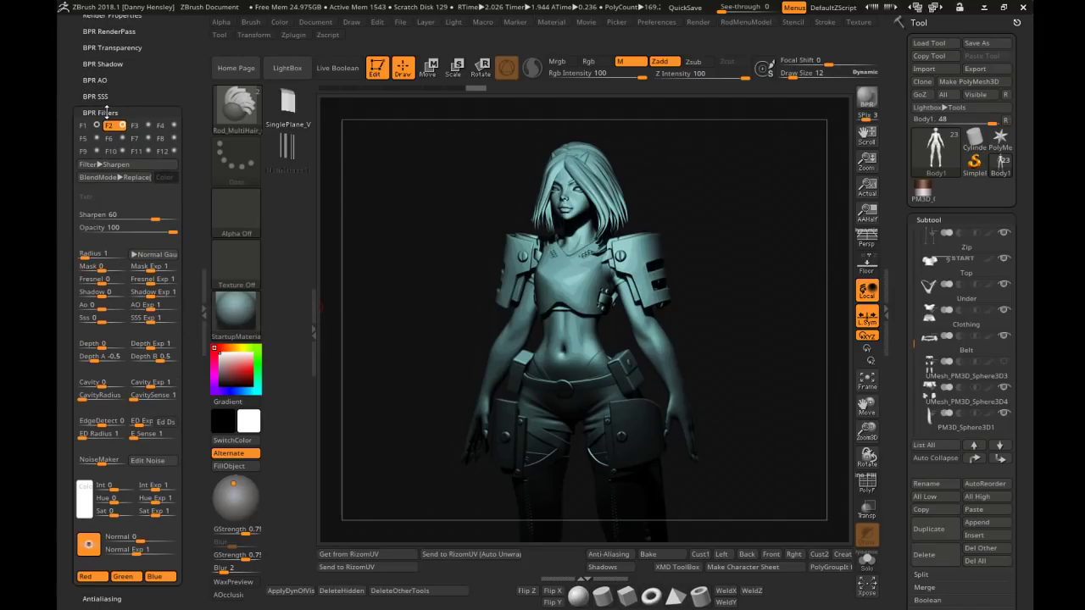
left_click(103, 112)
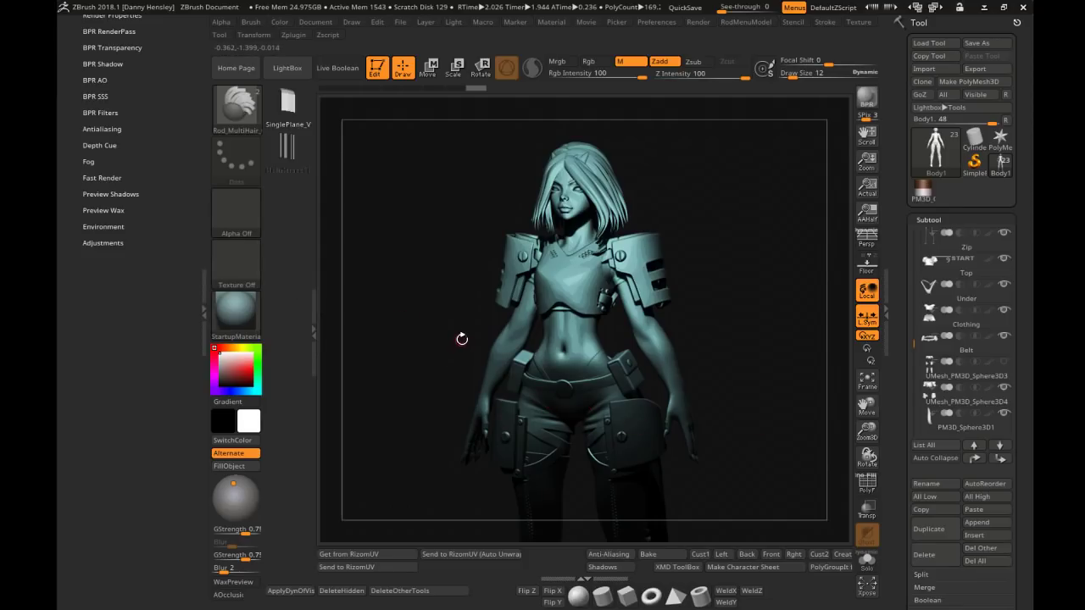
Add an orange light from below to the character's lighting, make a BPR render and close the render settings tray
mouse_move(292, 258)
left_mouse_down()
mouse_move(295, 295)
mouse_move(297, 267)
left_mouse_up()
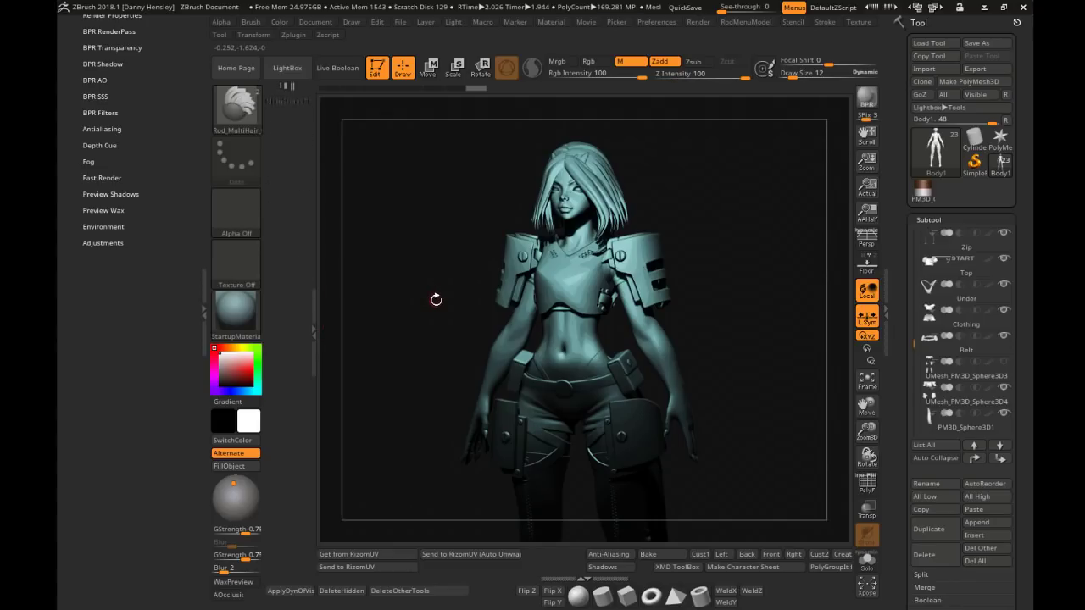
left_click(453, 22)
left_click(558, 67)
key("shift+r")
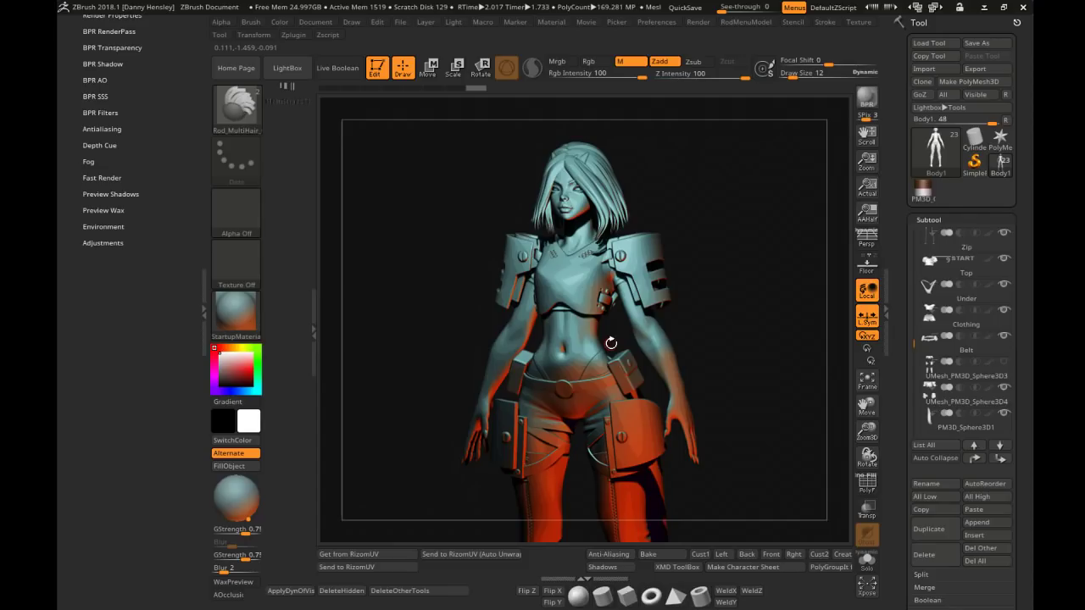
left_click(203, 288)
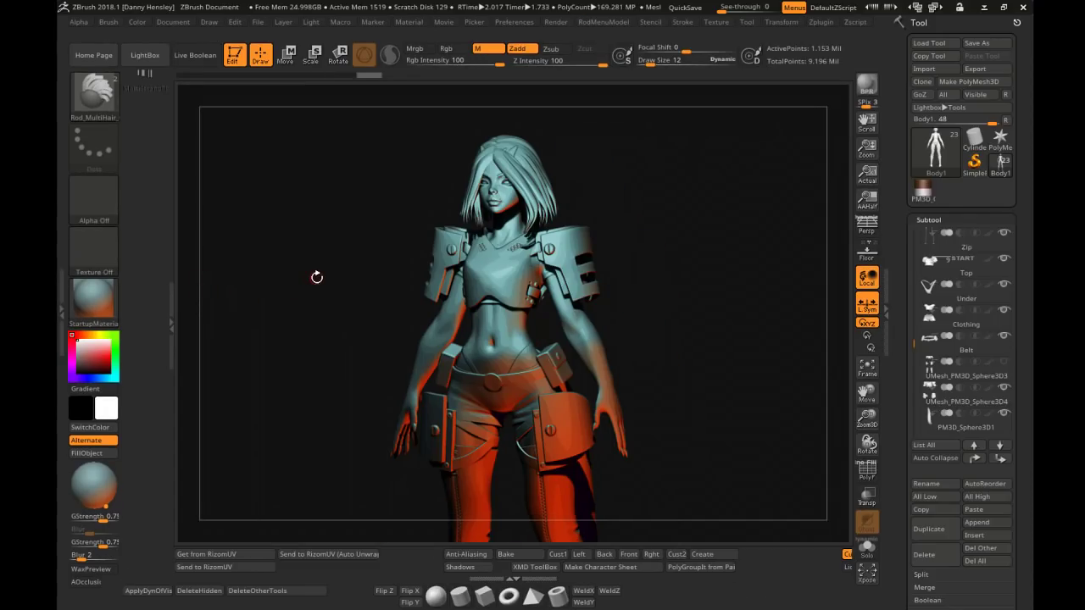